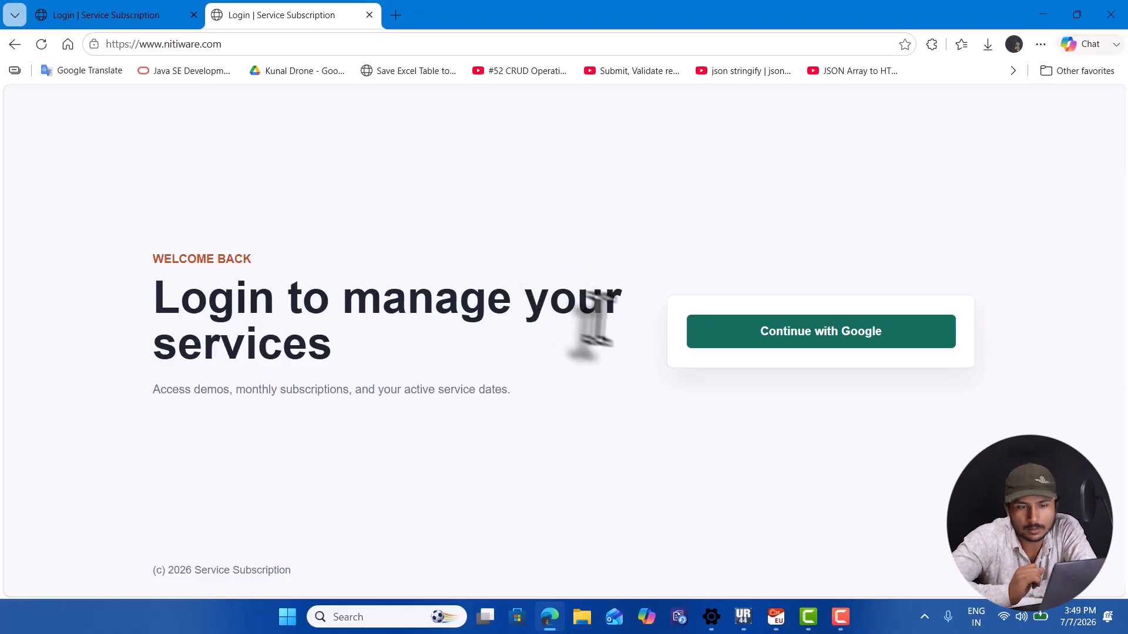
Sign in with the first listed Google account and open the school management service
click(793, 340)
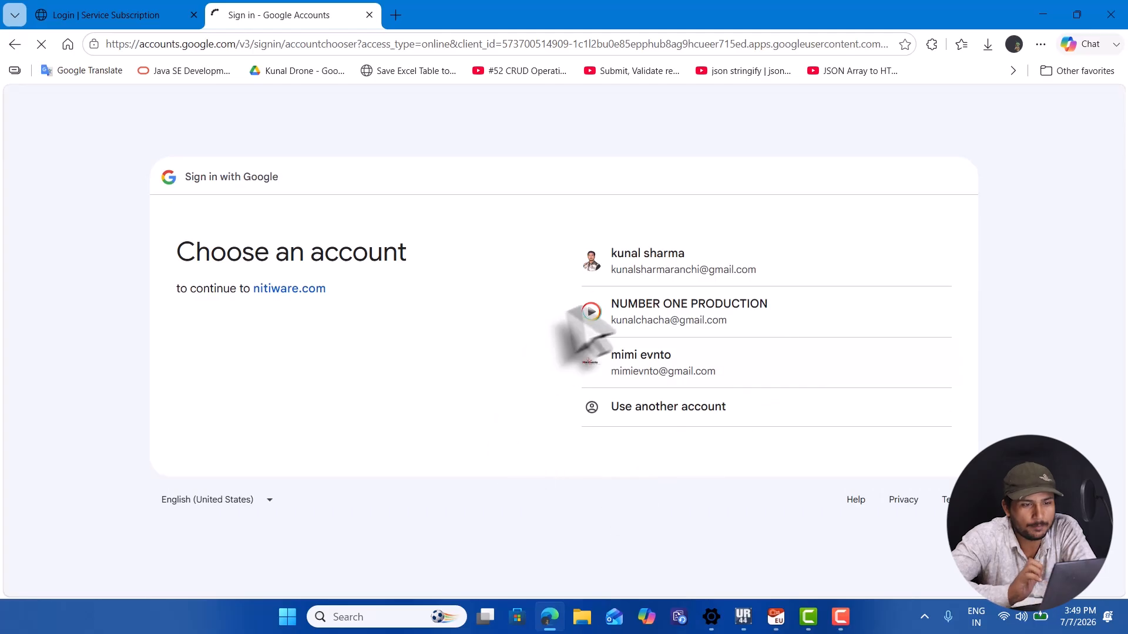
click(679, 258)
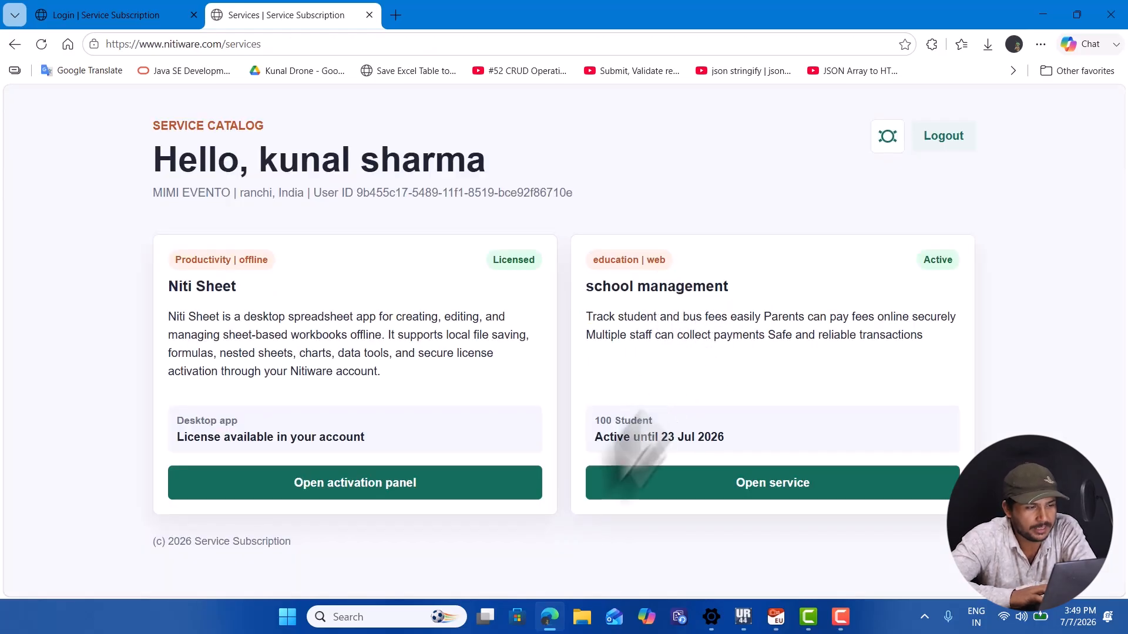
triple_click(259, 290)
click(260, 294)
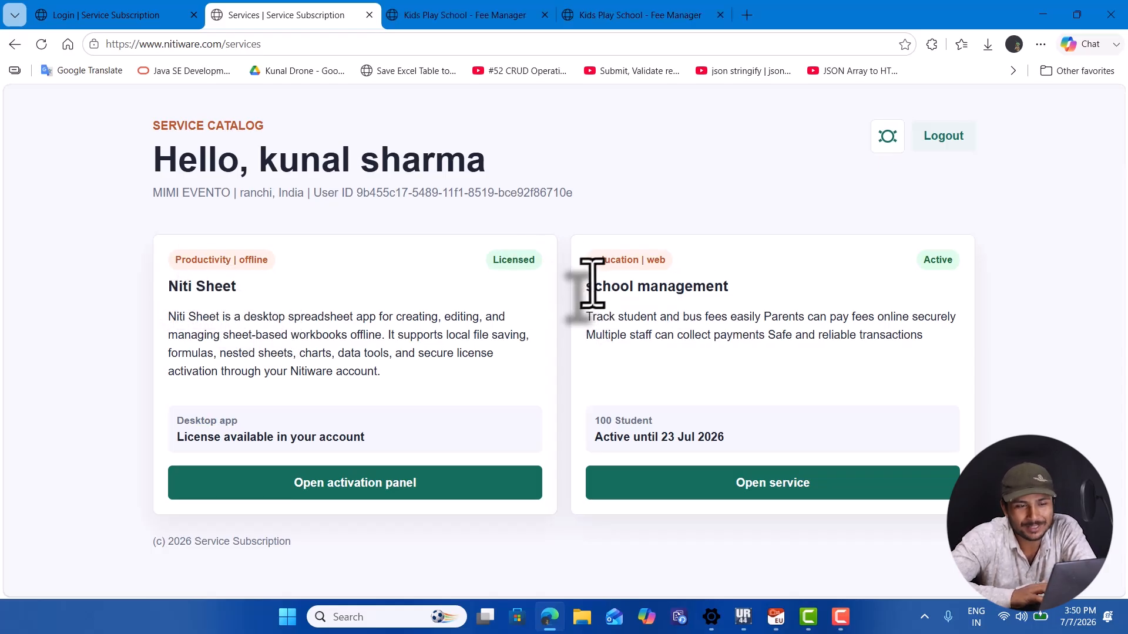
drag(585, 287, 727, 291)
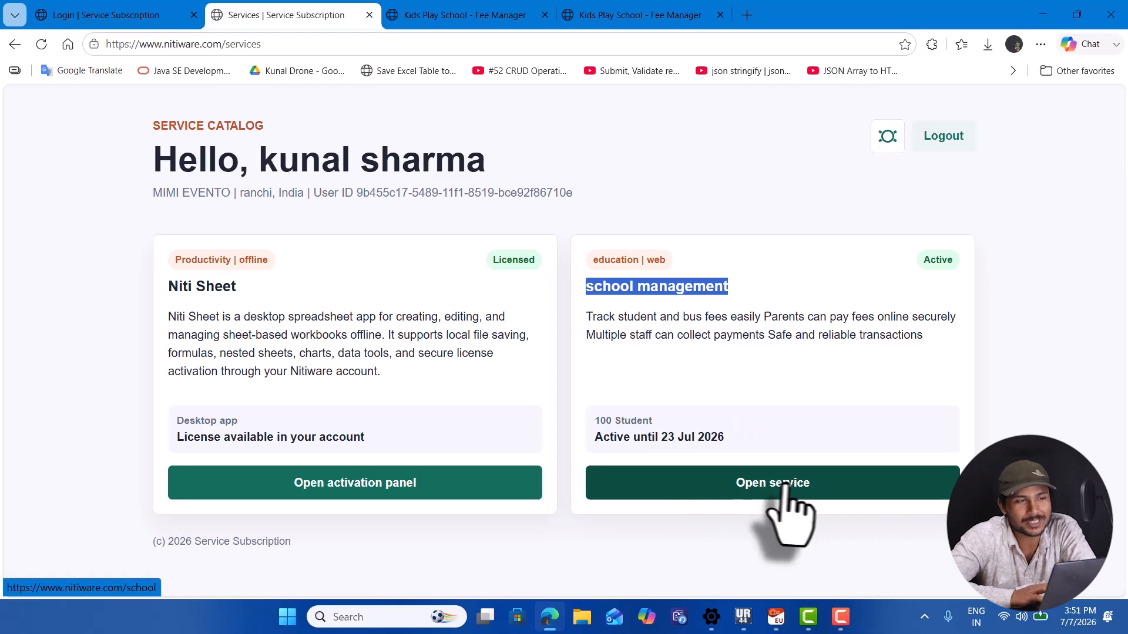
click(750, 496)
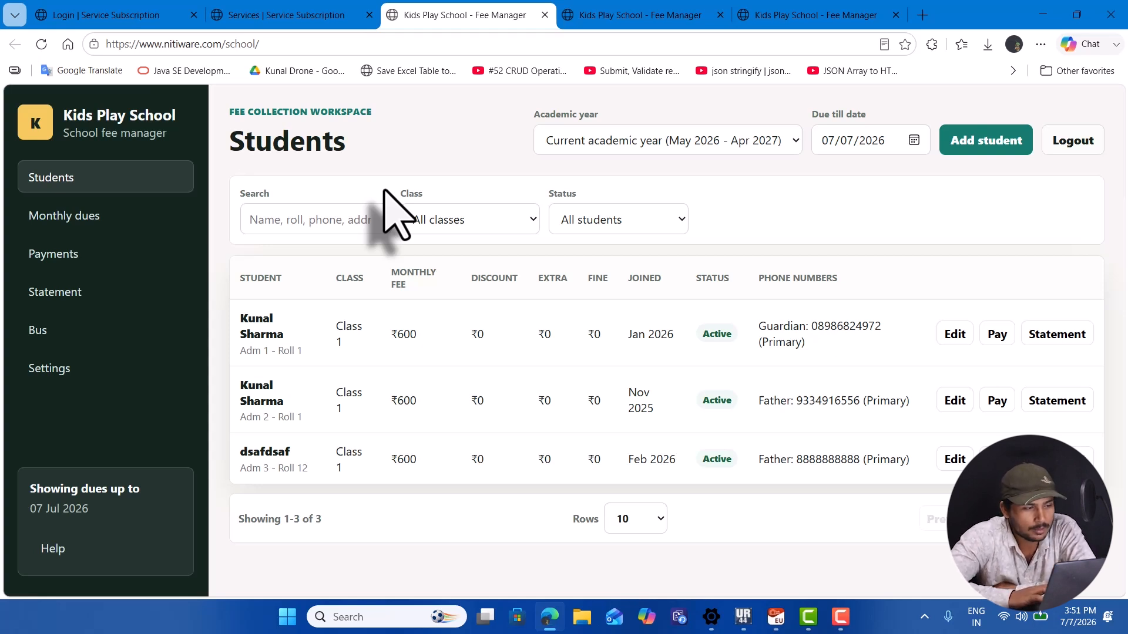
In the school details settings, set the school name to Gurukulam and the logo text to G
click(51, 378)
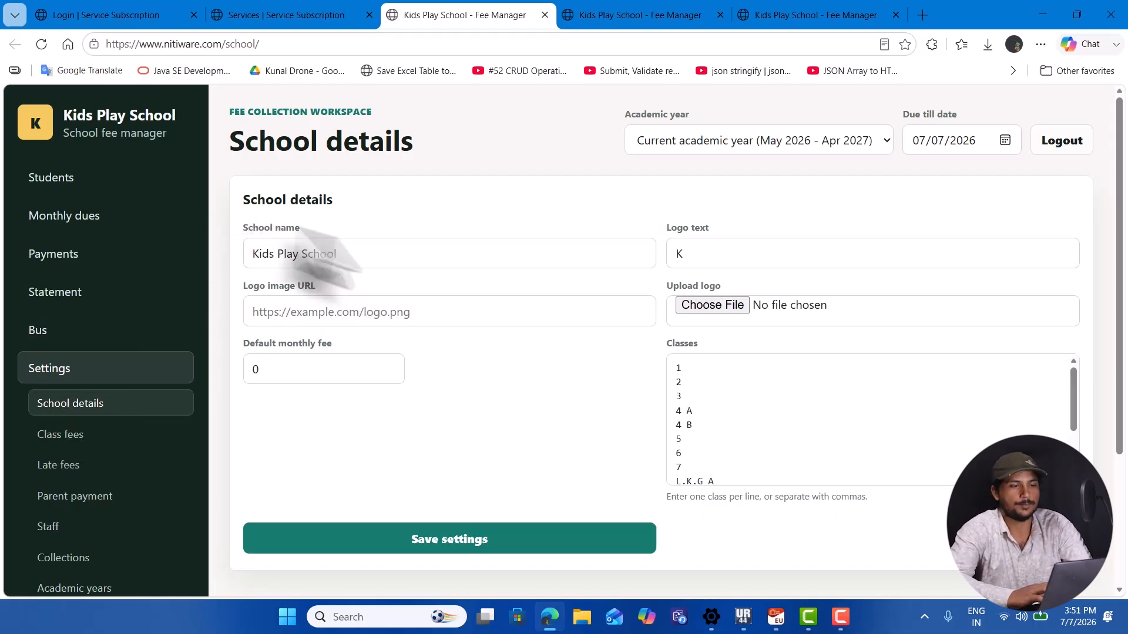
drag(361, 253, 194, 261)
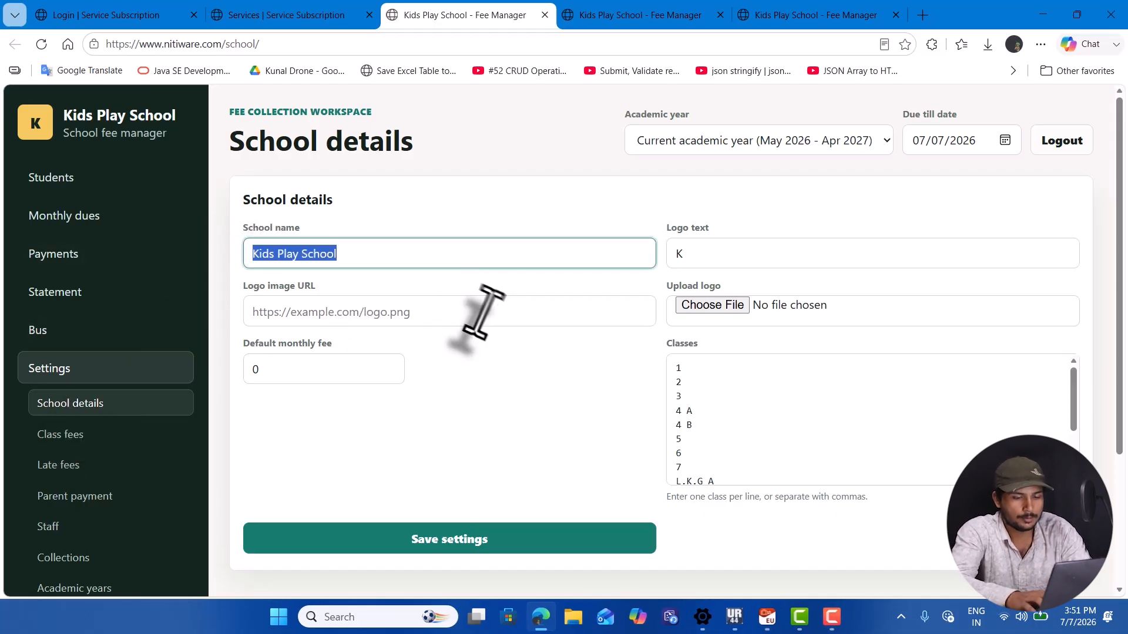
text(Gu)
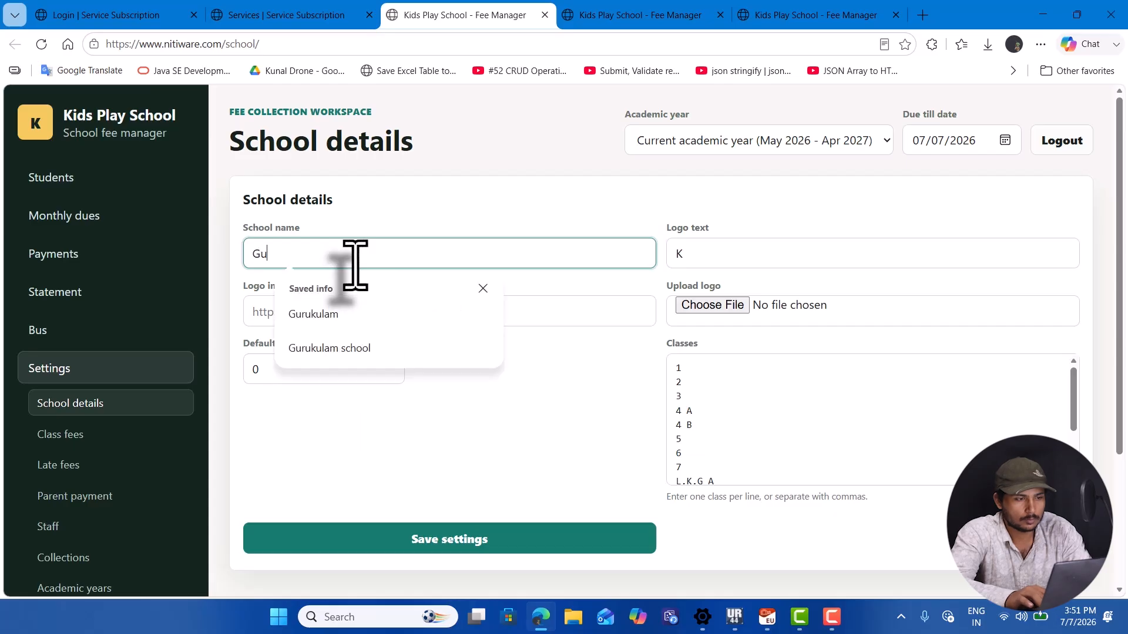
text(rukulam)
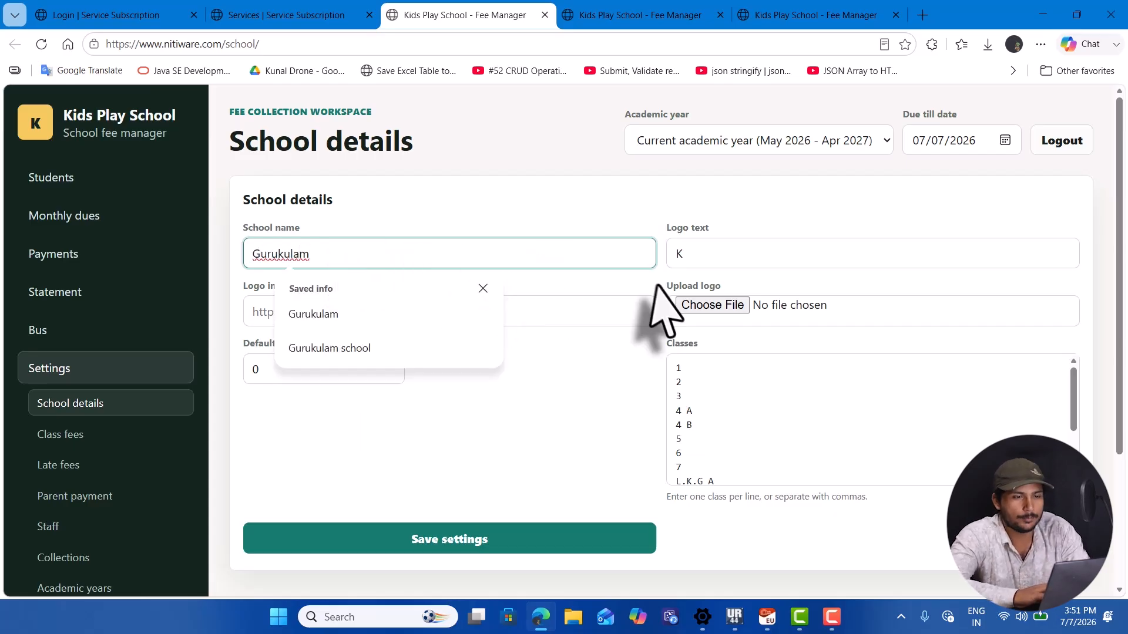
click(703, 261)
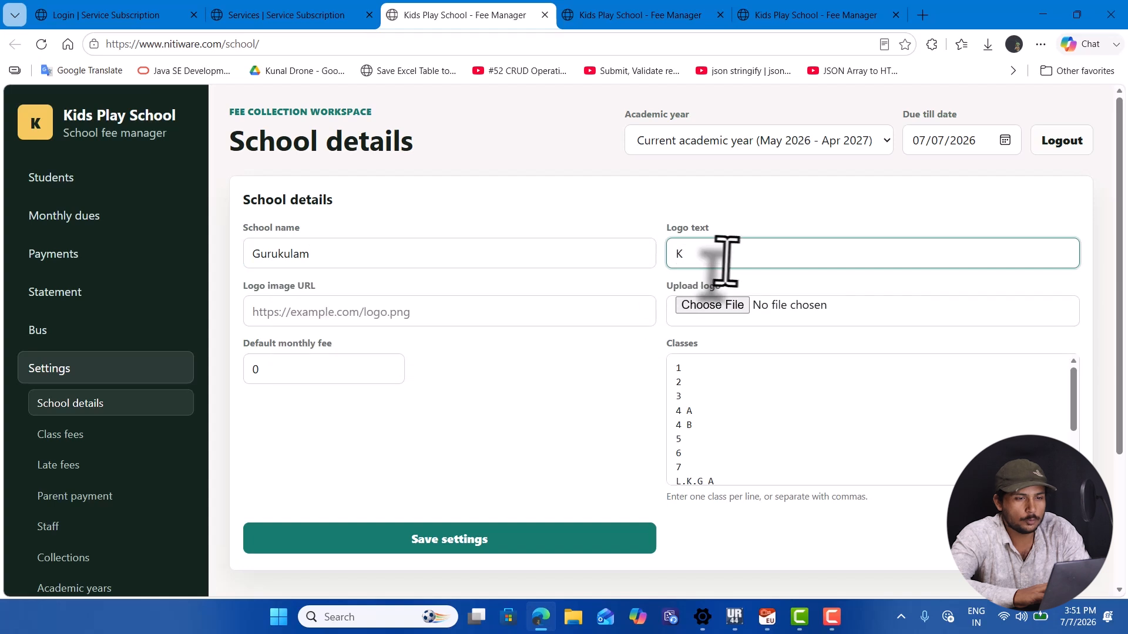
key(BackSpace)
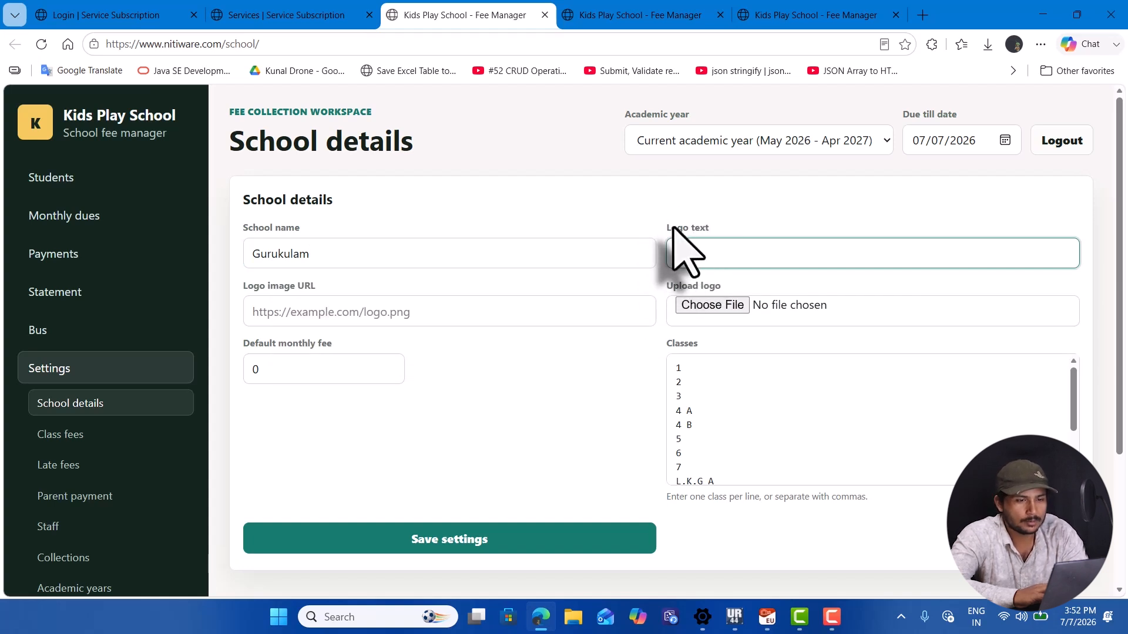
key(ctrl+z)
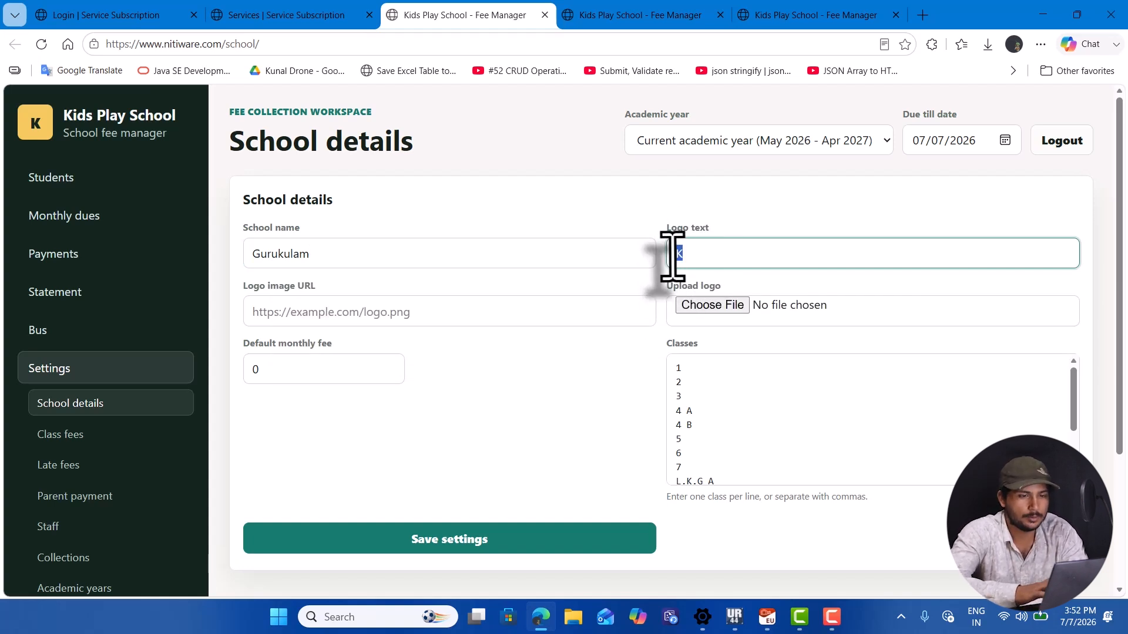
text(G)
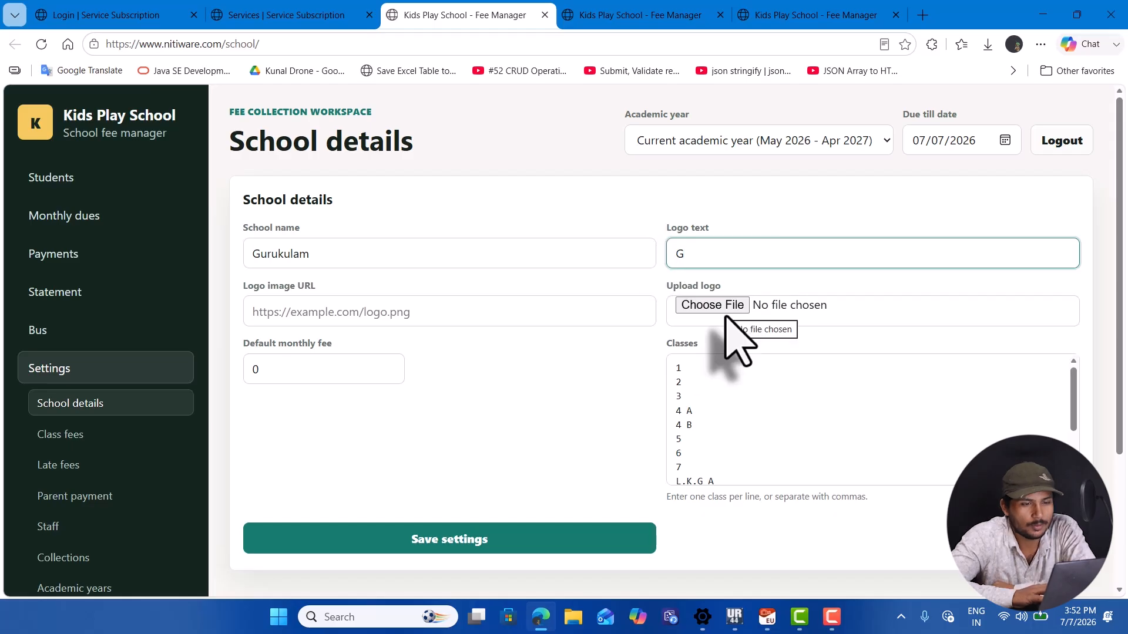
Clear the existing class list and enter Nursery A as the first class
click(697, 388)
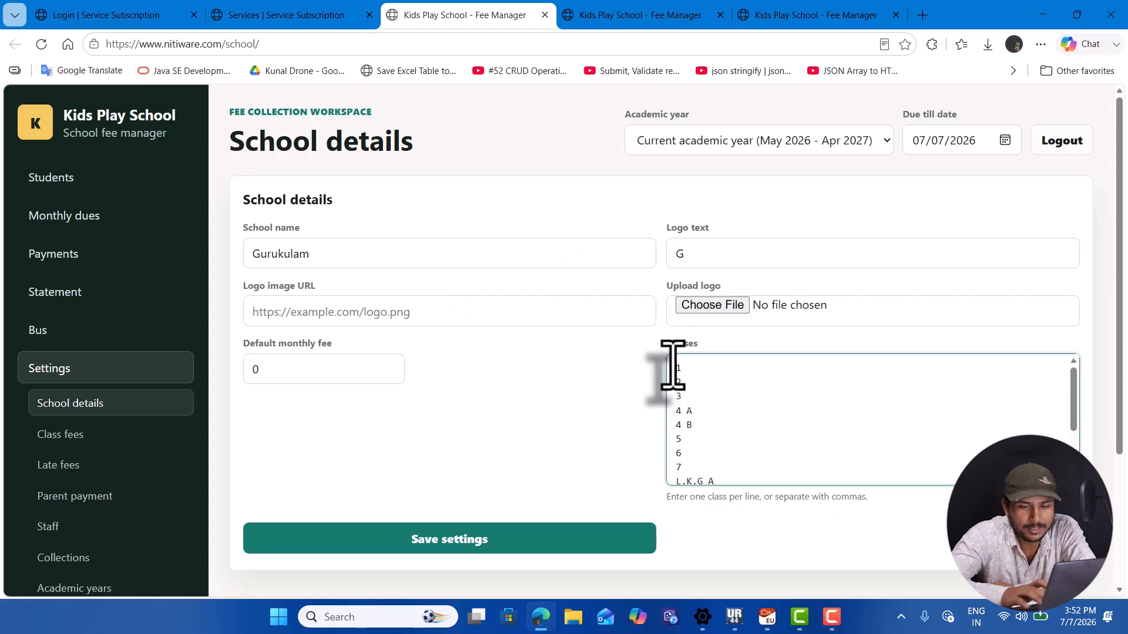
drag(672, 367, 737, 521)
key(BackSpace)
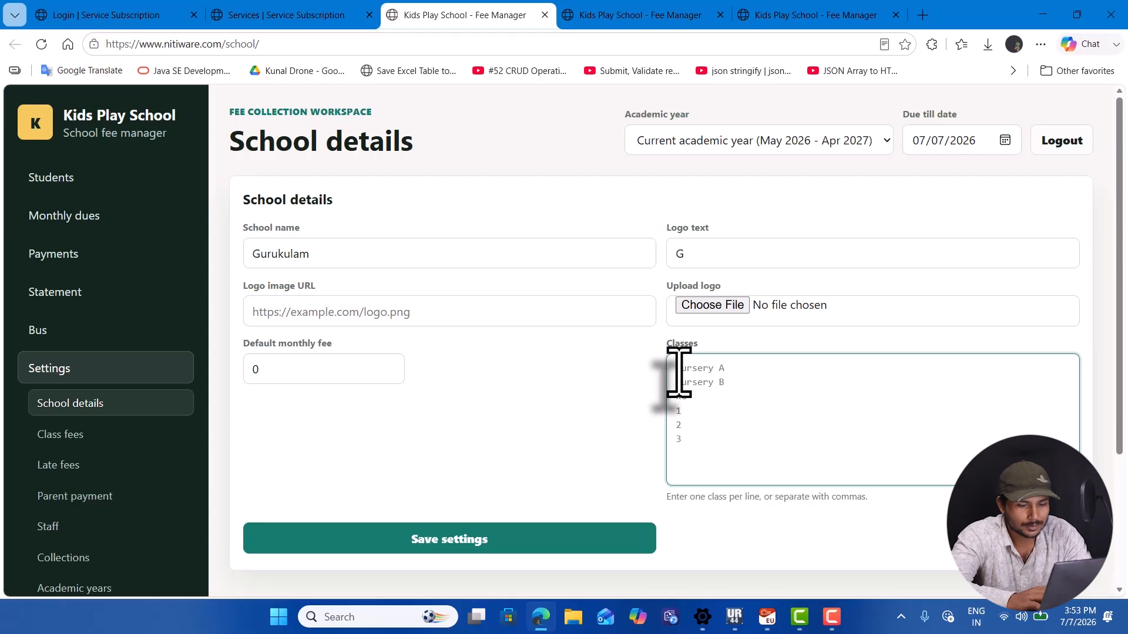
text(N)
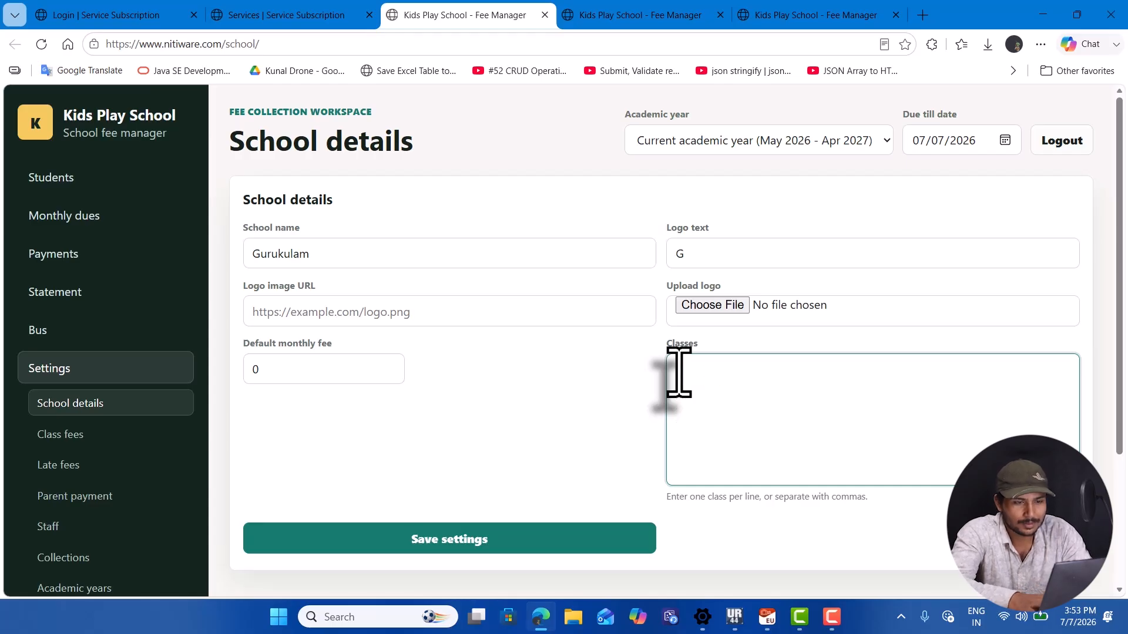
text(ursery )
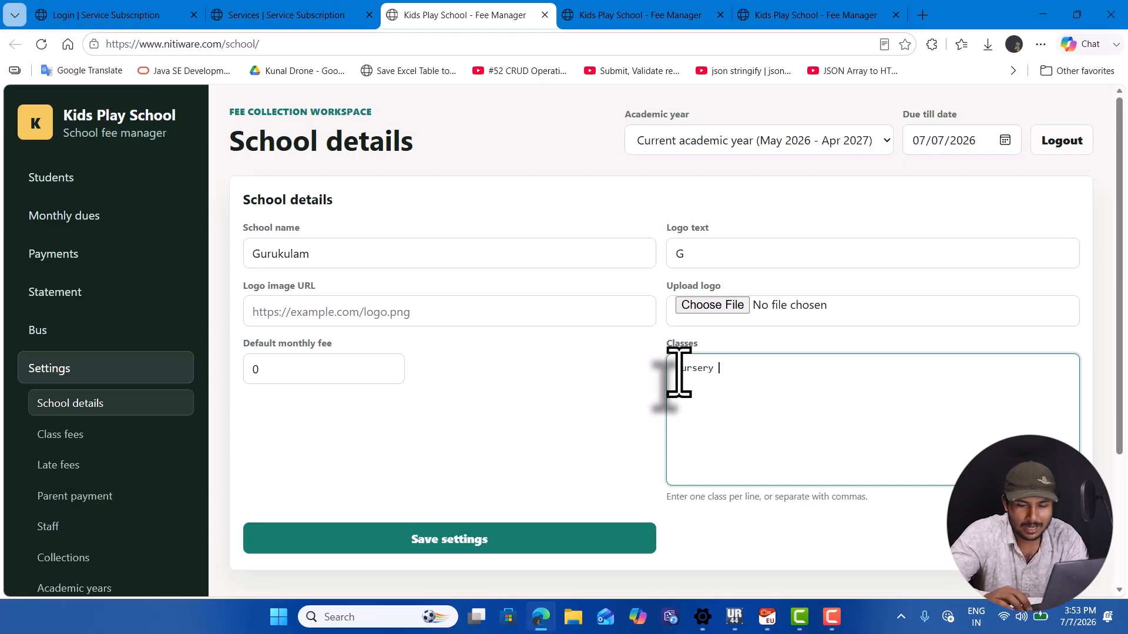
text(A)
key(Left)
key(Left)
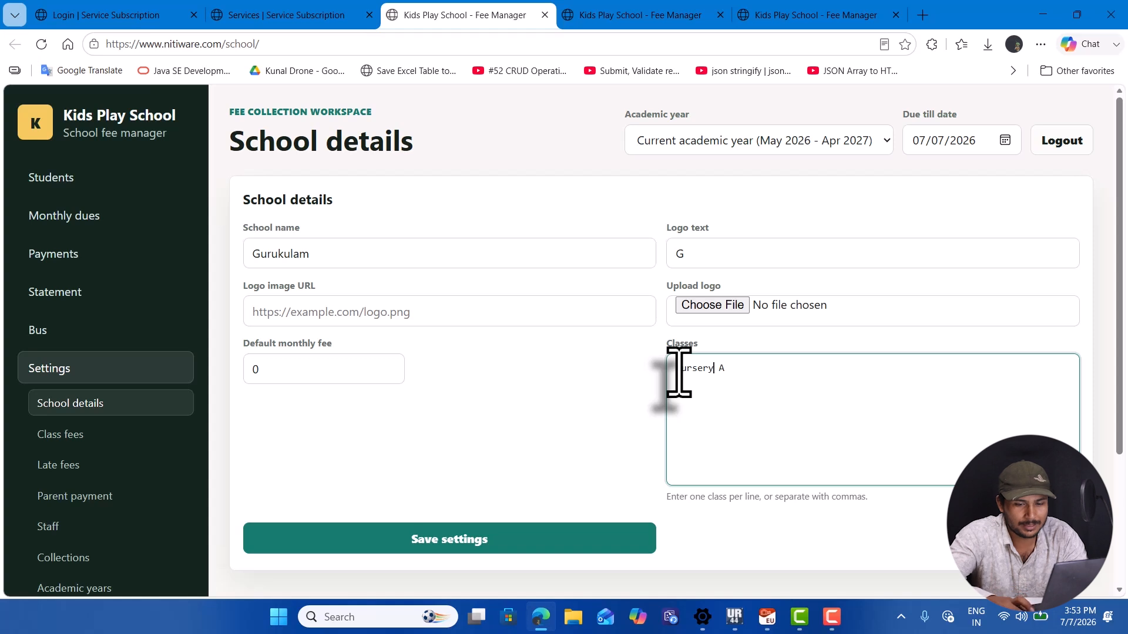
key(BackSpace)
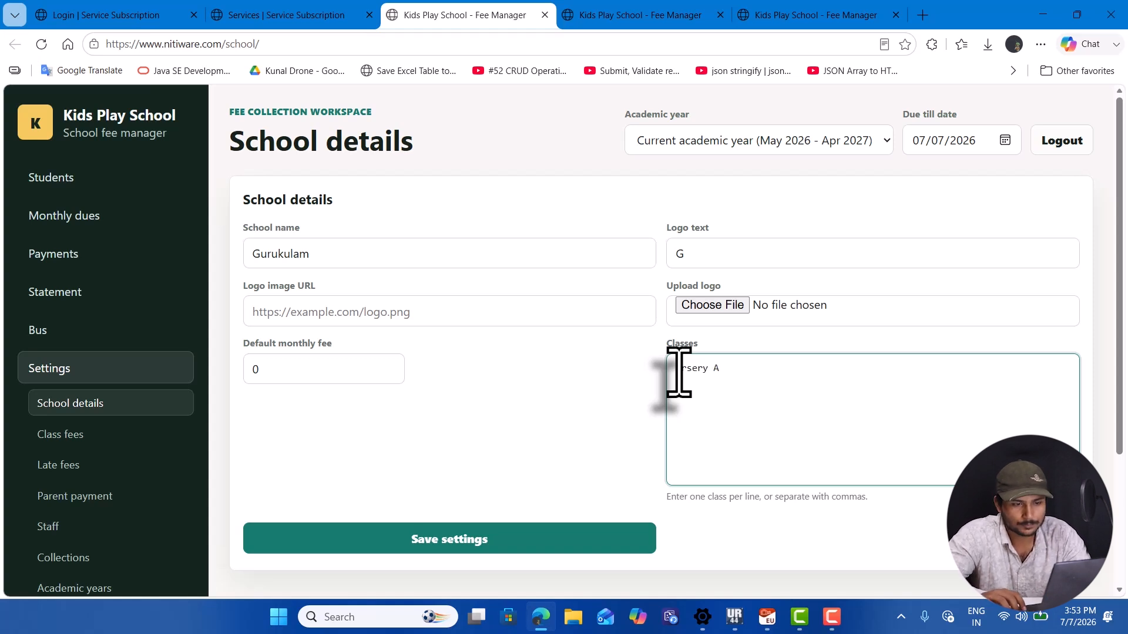
text(u)
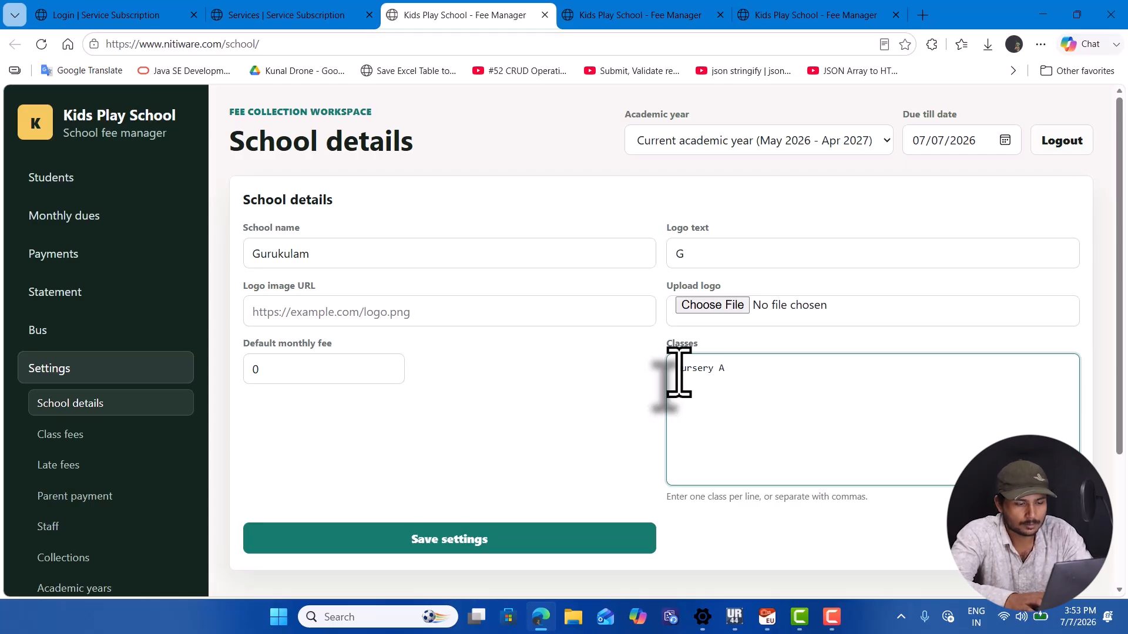
Add nusrsery B and U.K.G A to the class list on separate lines
text(sery B)
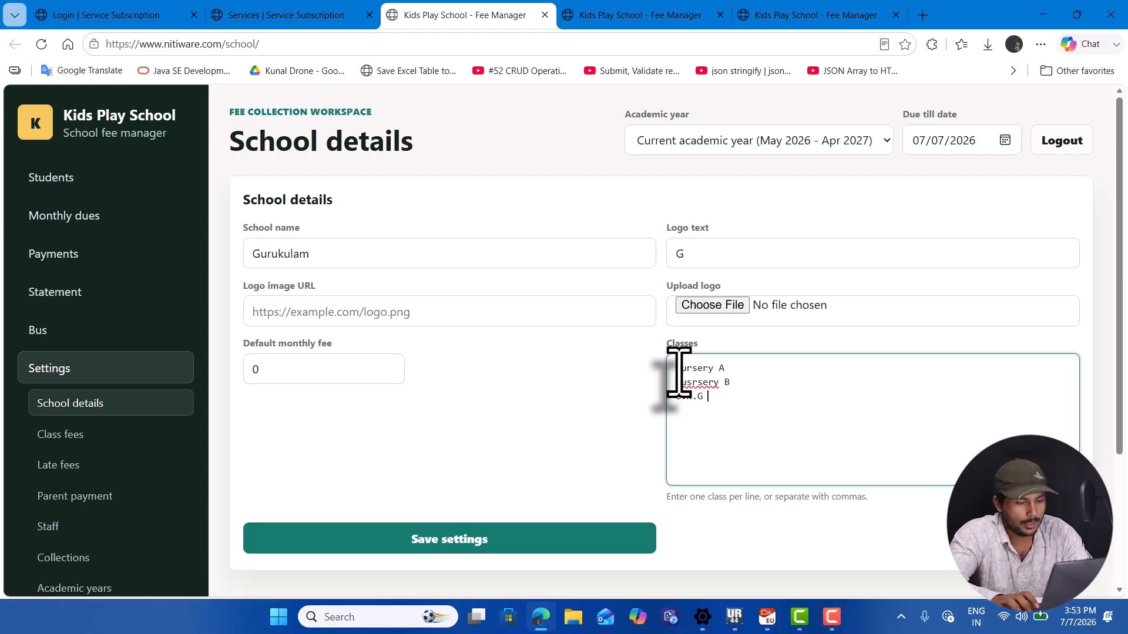
key(BackSpace)
text(A)
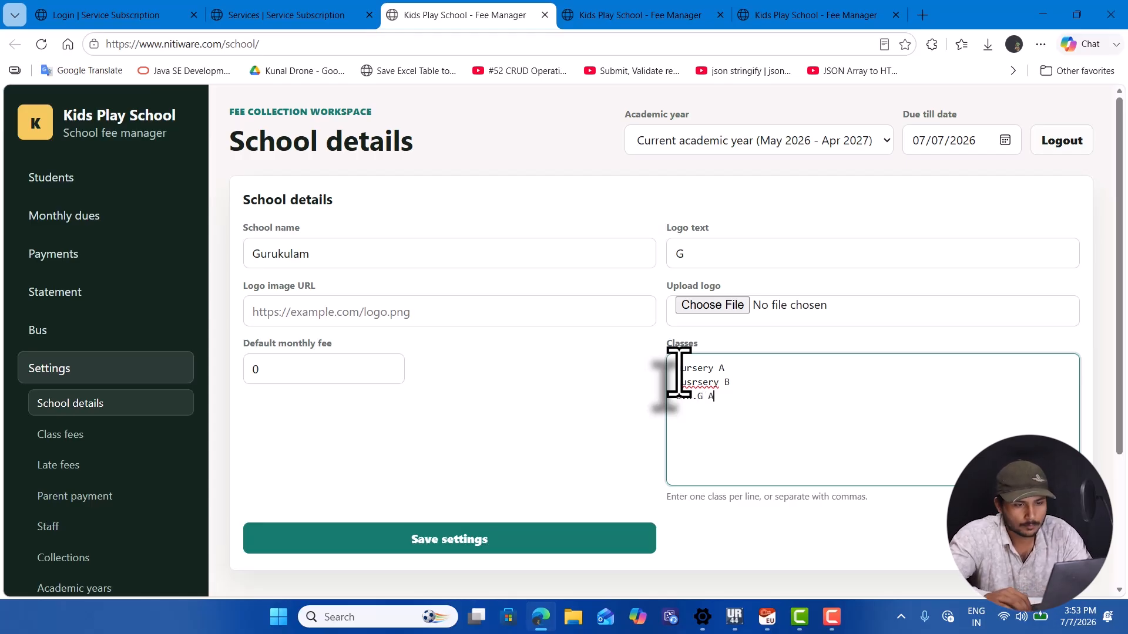
Add U.K.G B on a new line of the class list, reusing text copied from the U.K.G A line
key(shift+Left)
key(shift+Left)
key(shift+Left)
key(shift+Left)
key(shift+Left)
key(shift+Left)
key(shift+Left)
key(shift+Left)
key(shift+Left)
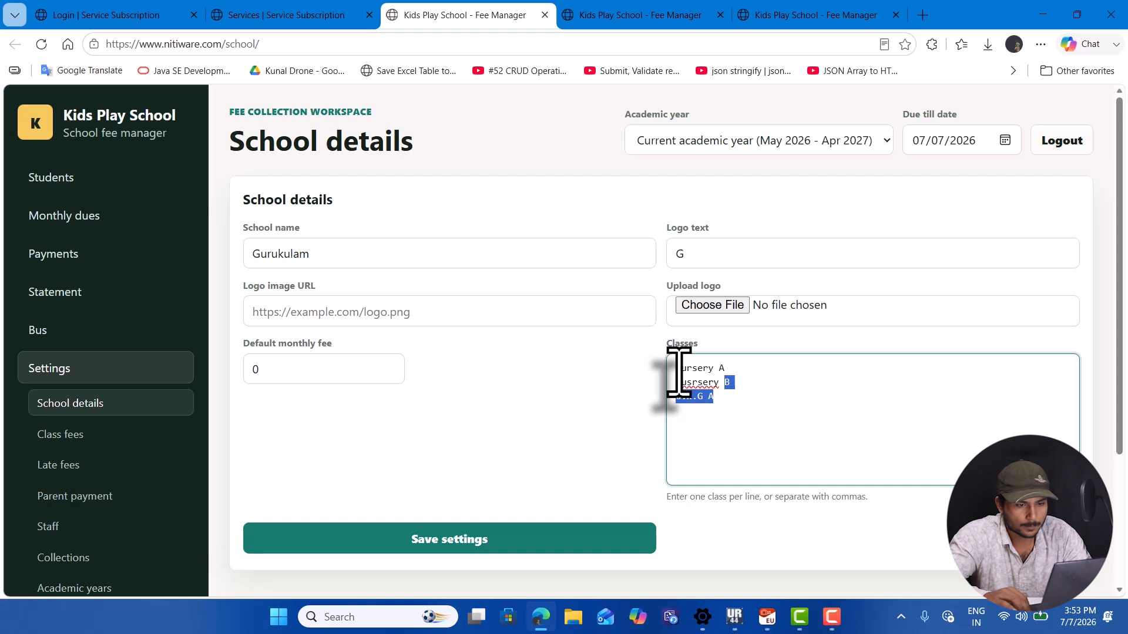
key(Right)
key(shift+Left)
key(shift+Left)
key(shift+Left)
key(shift+Left)
key(shift+Left)
key(shift+Left)
key(ctrl+c)
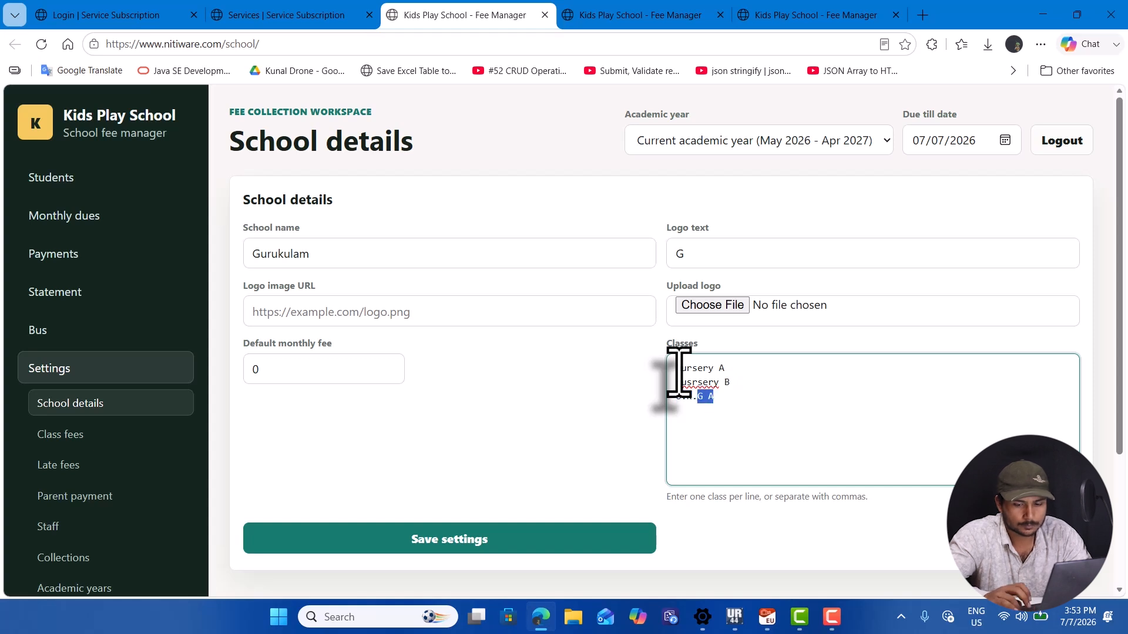
key(Right)
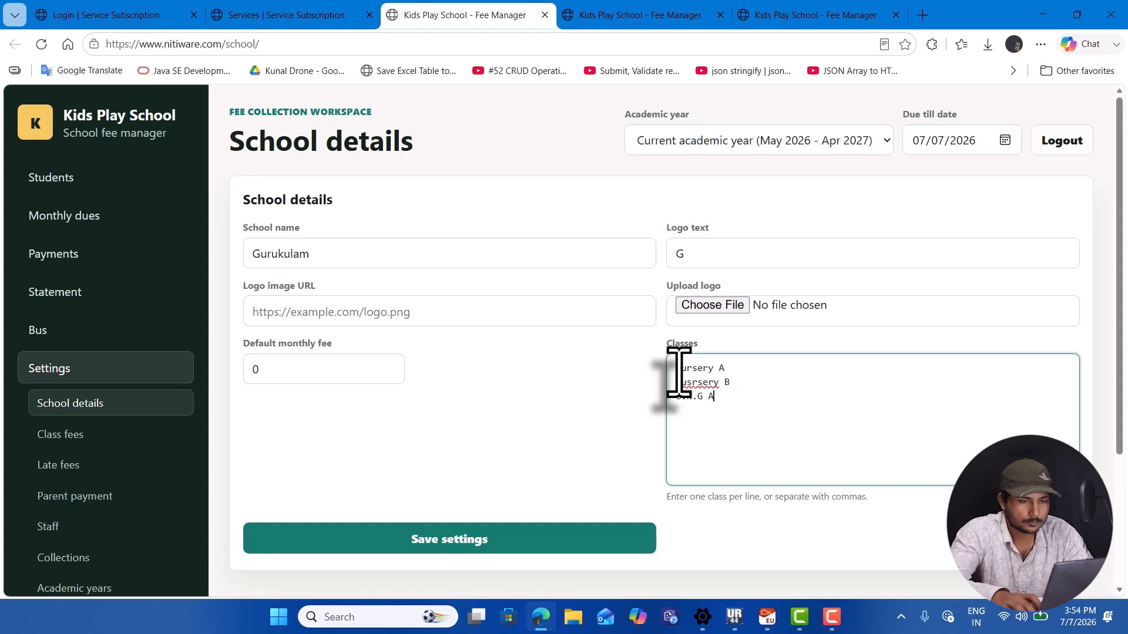
key(Return)
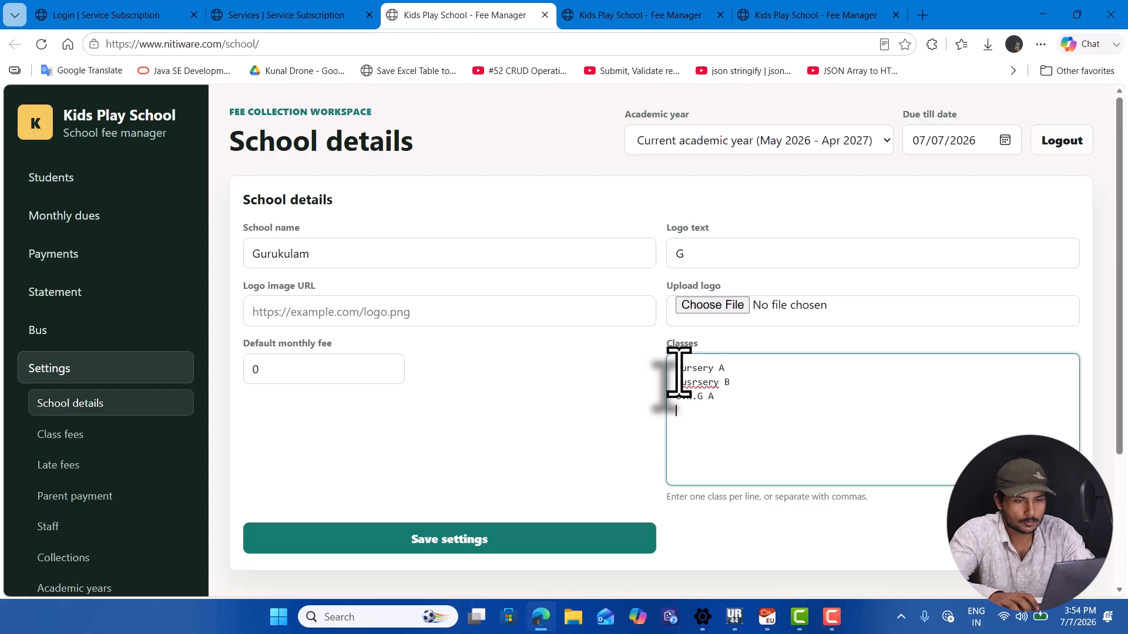
text(U)
key(ctrl+v)
text(b)
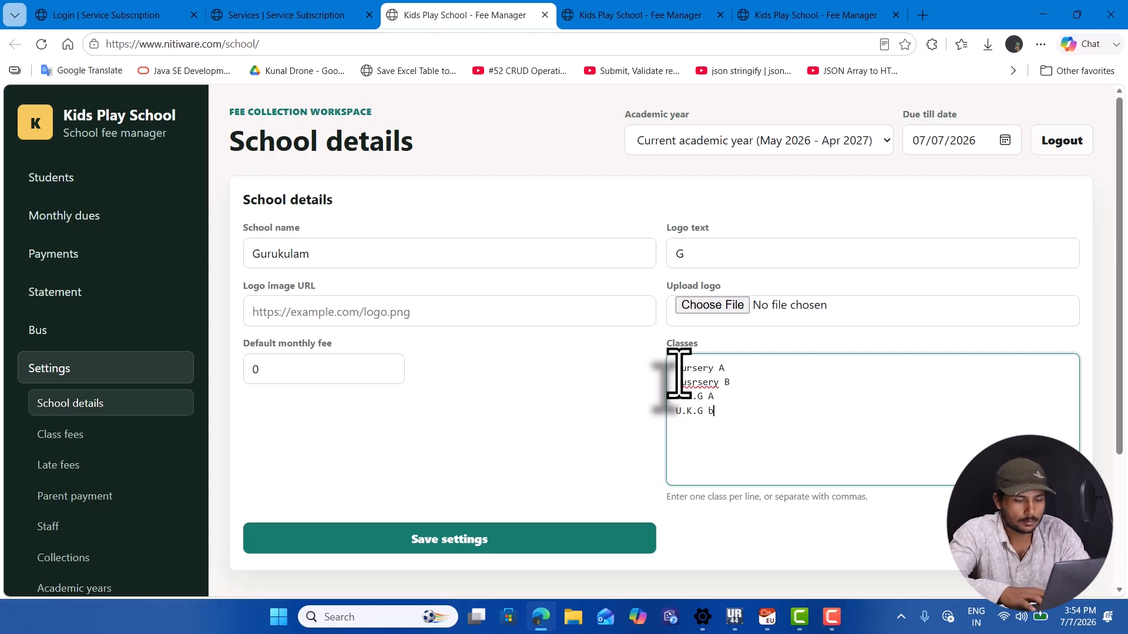
key(BackSpace)
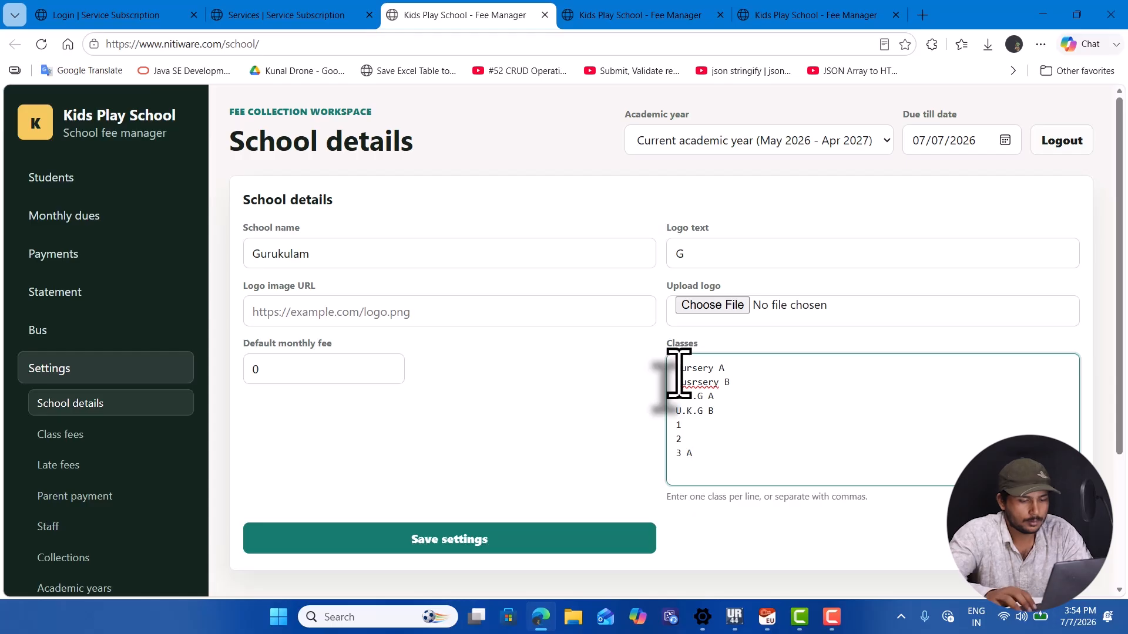
Complete the class list with 1, 2, 3 A and 3 B on separate lines and save the school settings
key(Return)
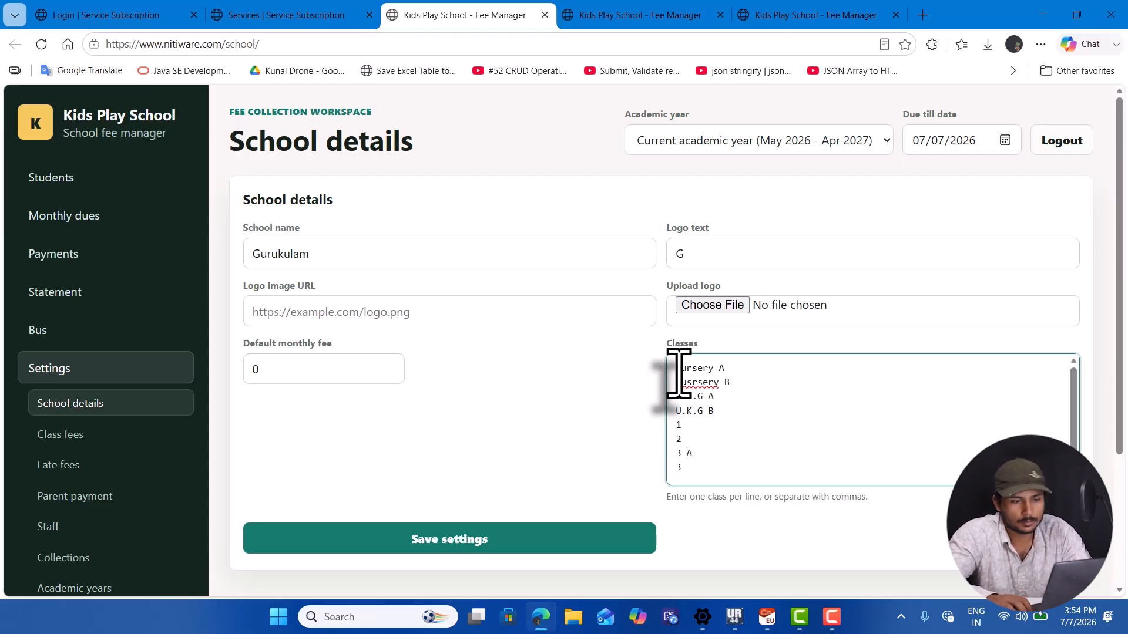
text(3 B)
key(Return)
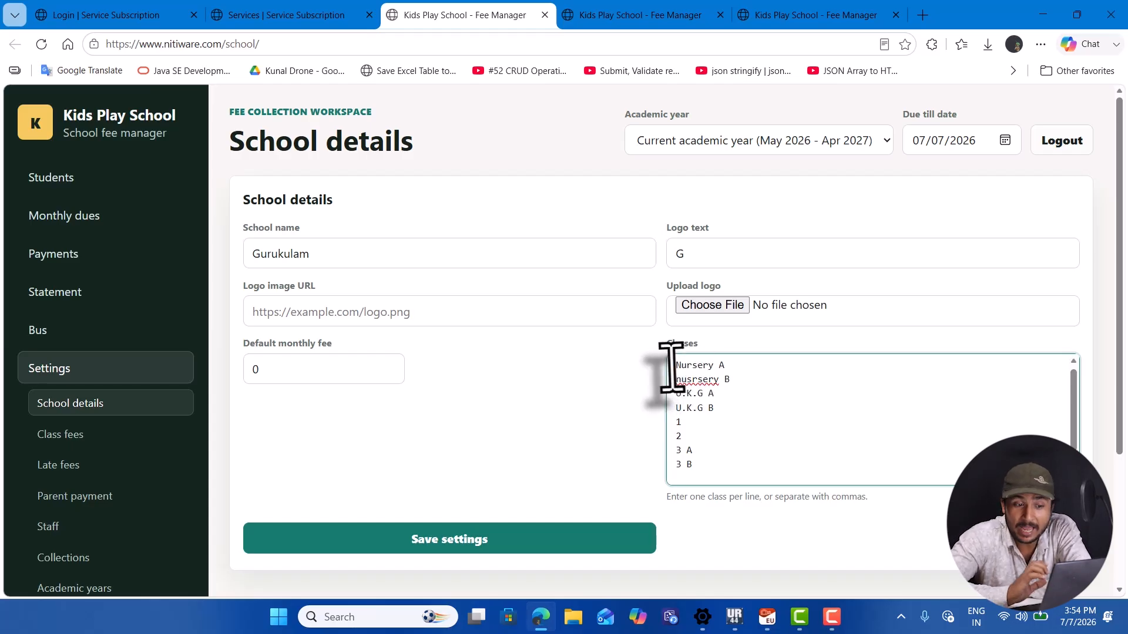
drag(669, 356, 721, 470)
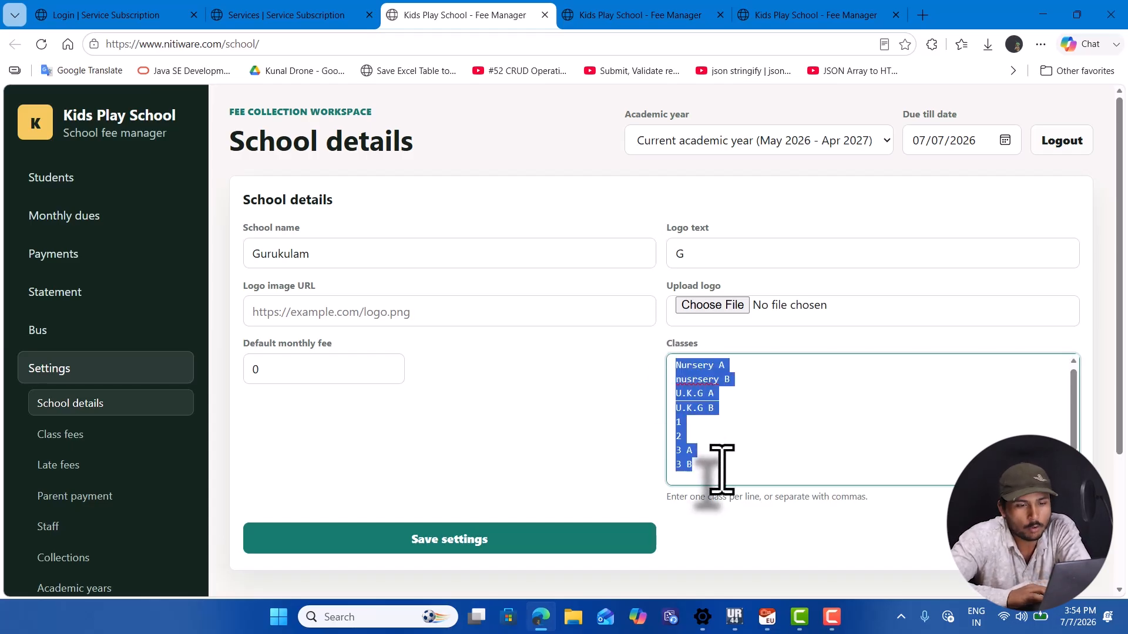
click(721, 470)
scroll(822, 414, up, 1)
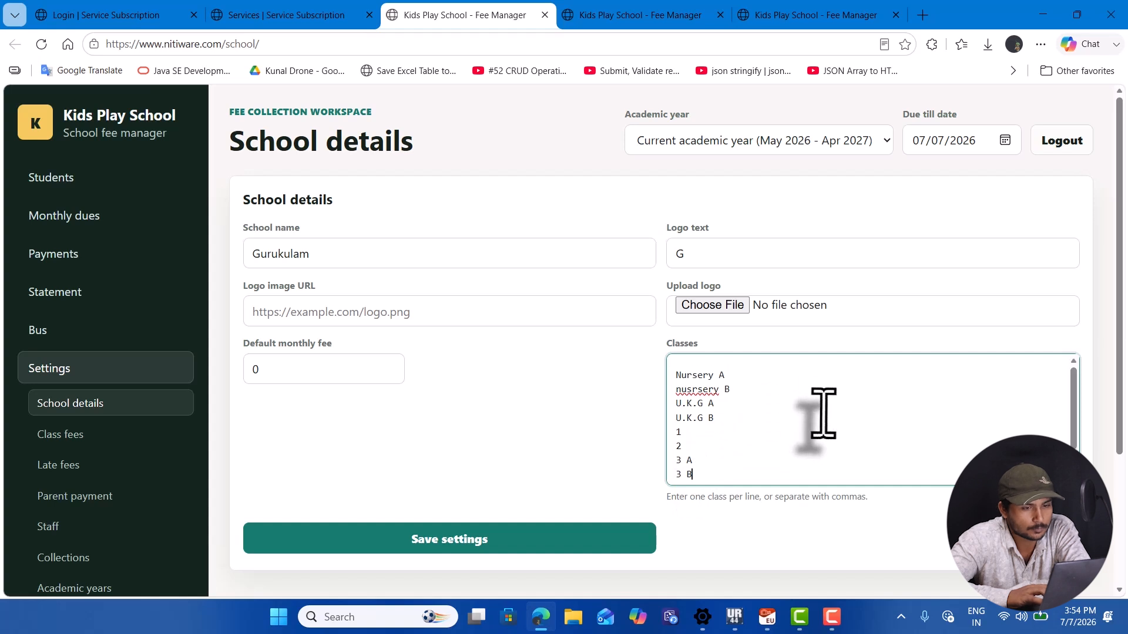
scroll(822, 414, down, 1)
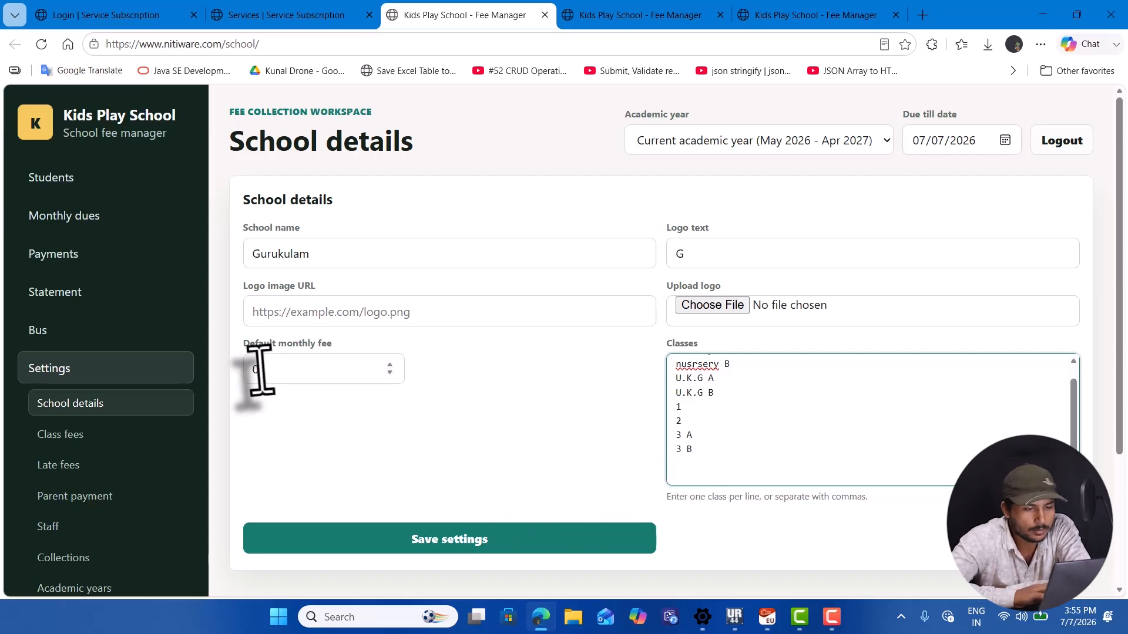
click(487, 536)
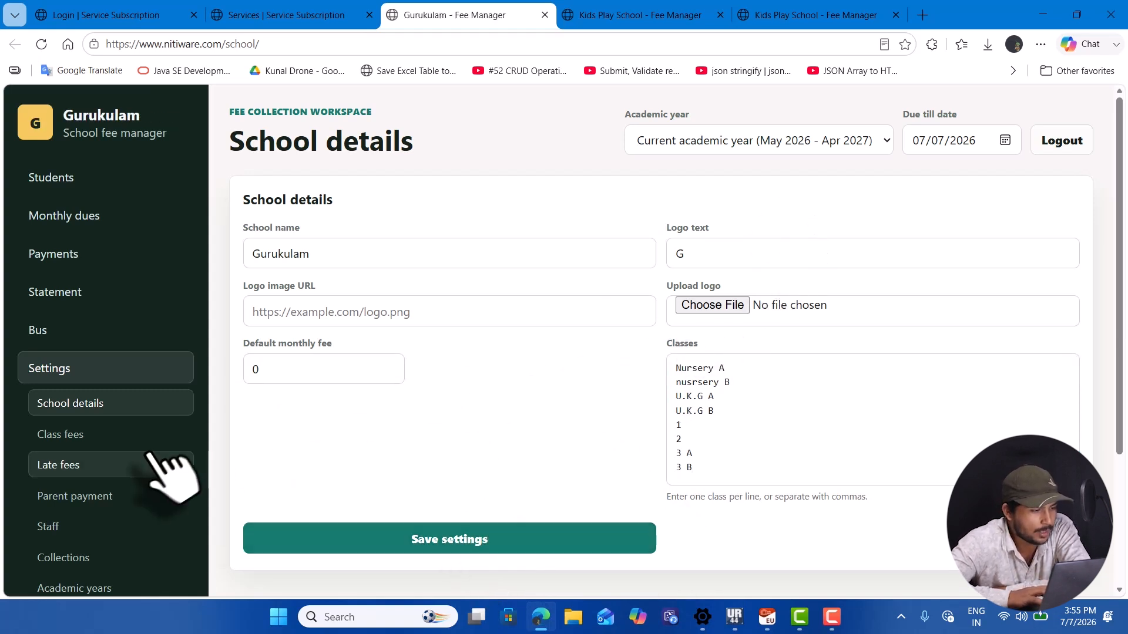
Open the class fees settings and enter 1000 as the fee for Class Nursery A
click(71, 442)
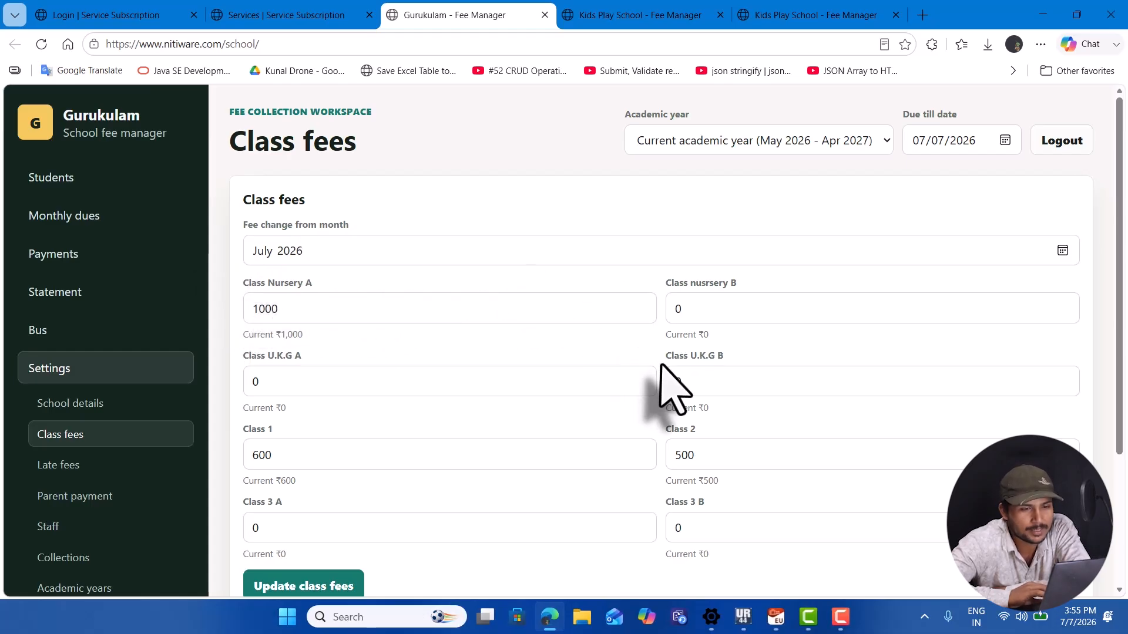
scroll(661, 364, down, 1)
scroll(667, 390, up, 2)
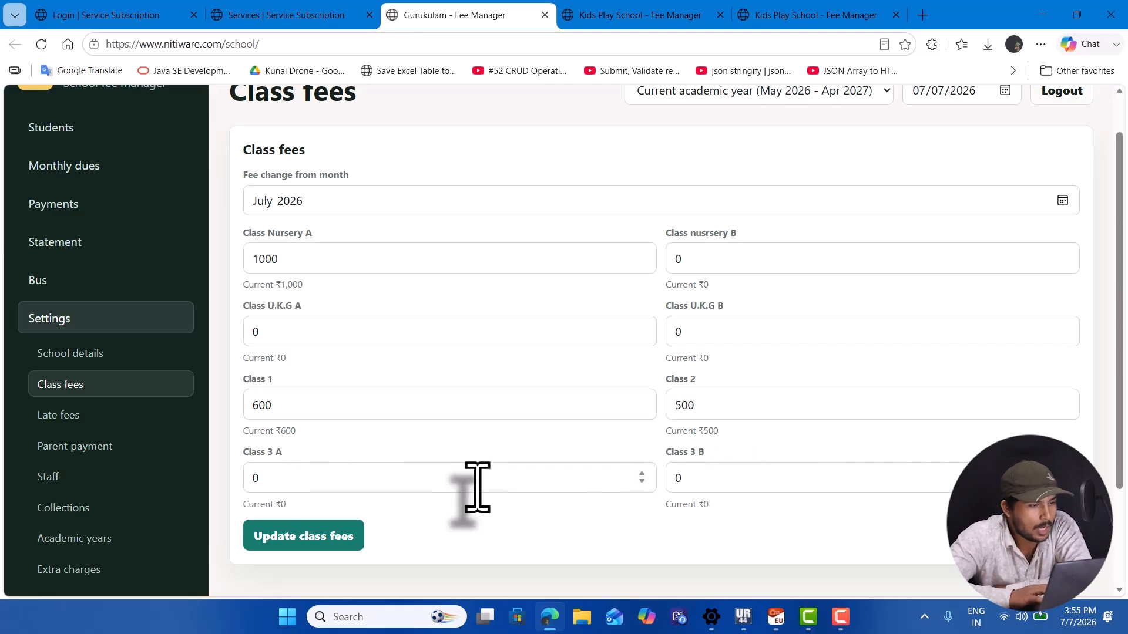
click(302, 269)
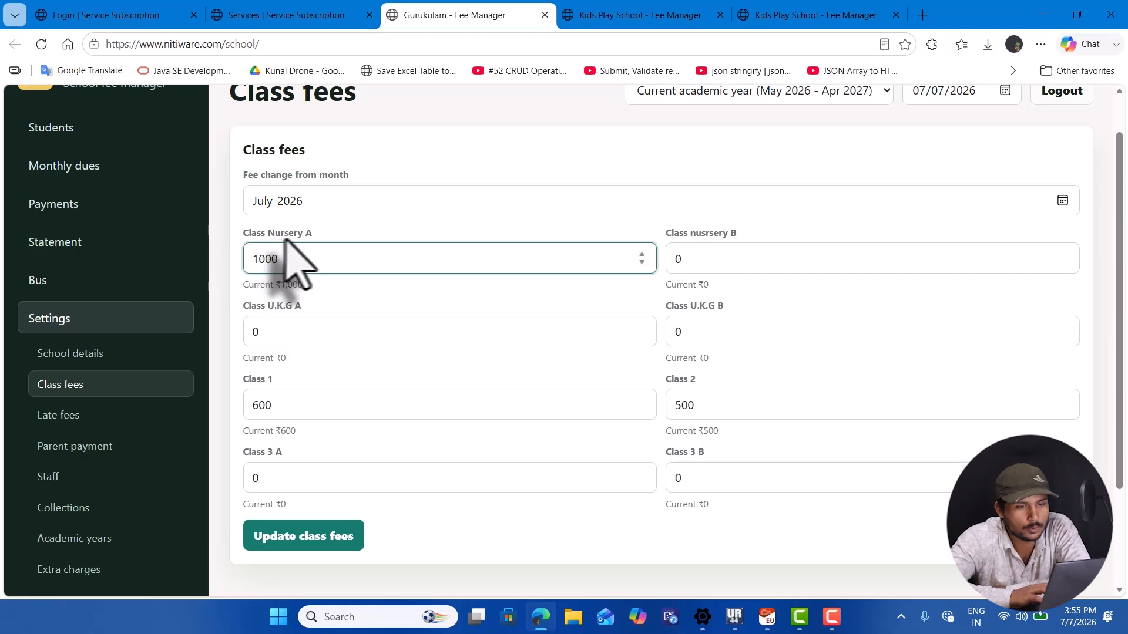
key(BackSpace)
text(0)
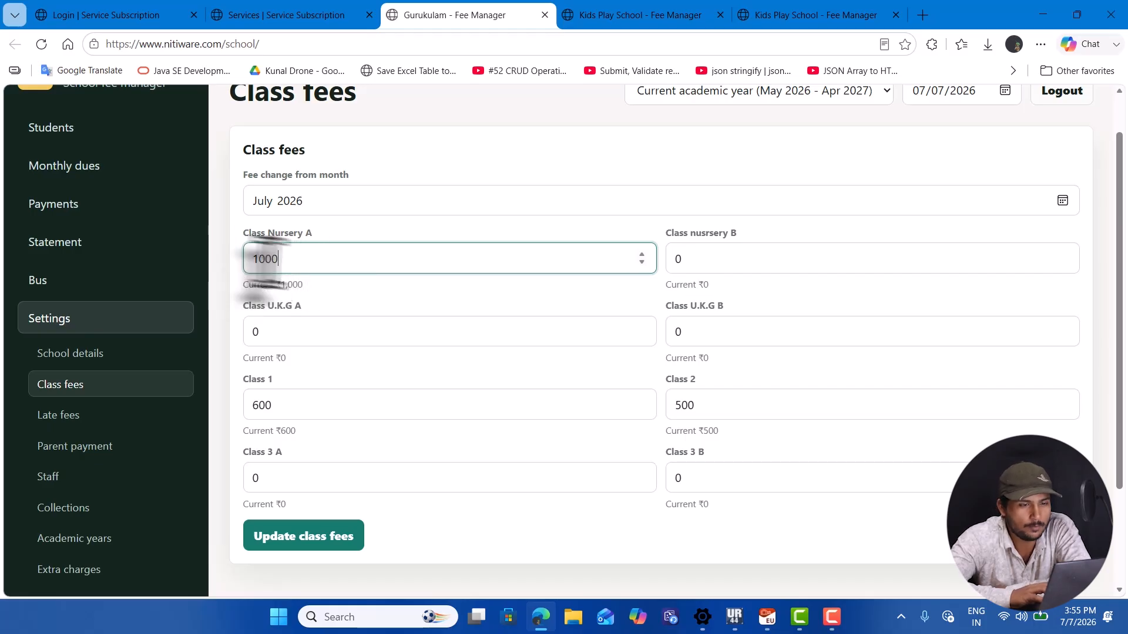
Set the fee for Class nusrsery B to 1000 and the fees for Class U.K.G A and U.K.G B to 1200
click(698, 263)
double_click(699, 263)
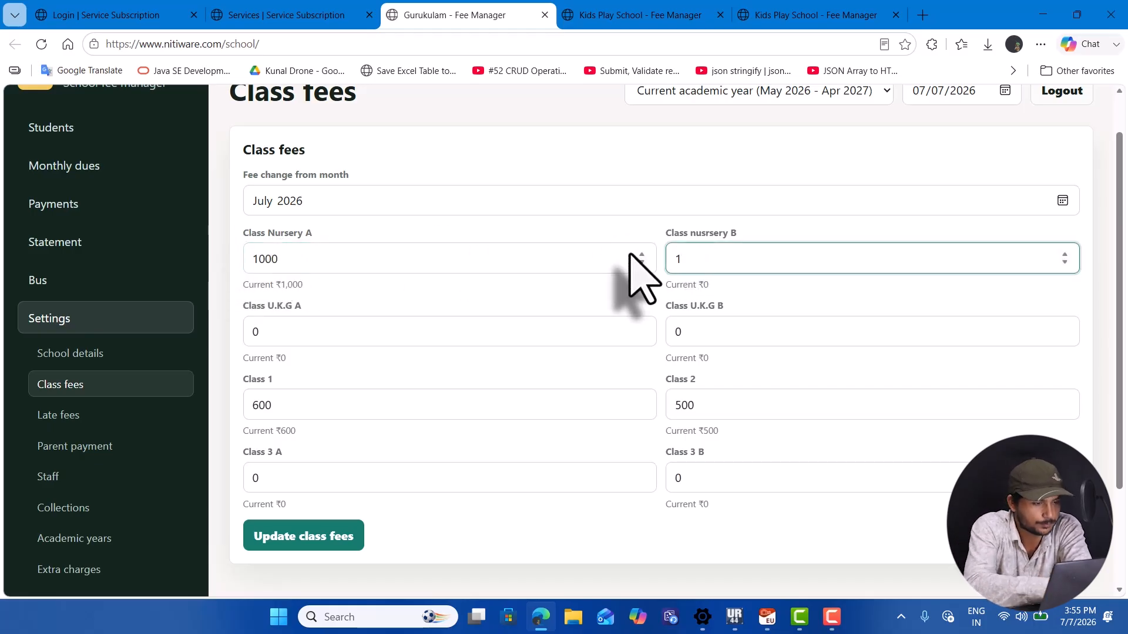
key(Tab)
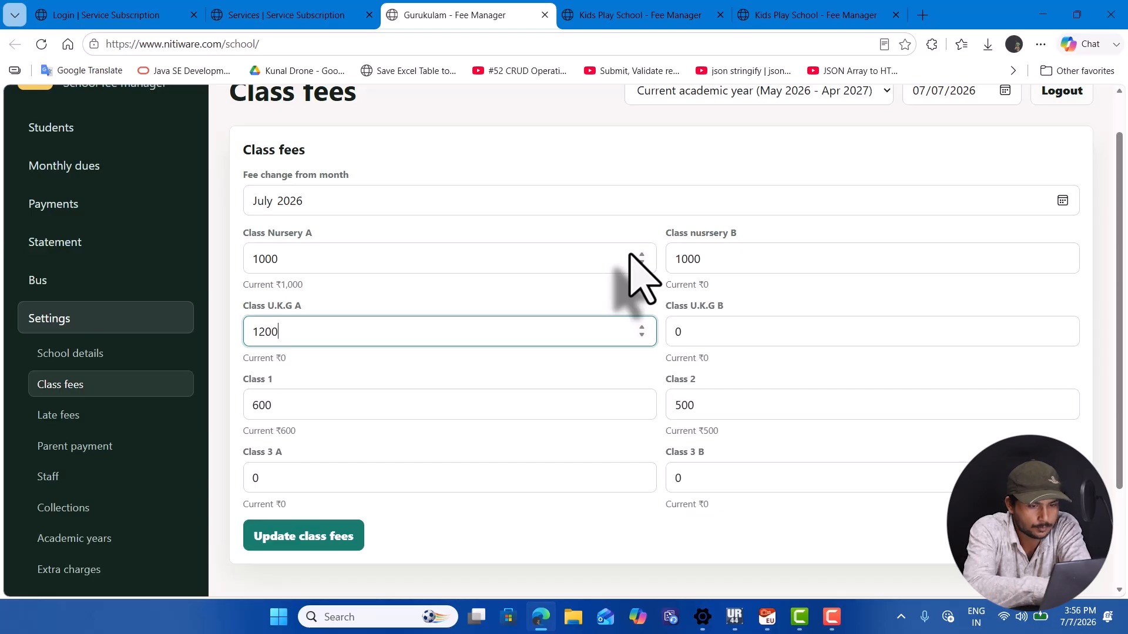
key(Tab)
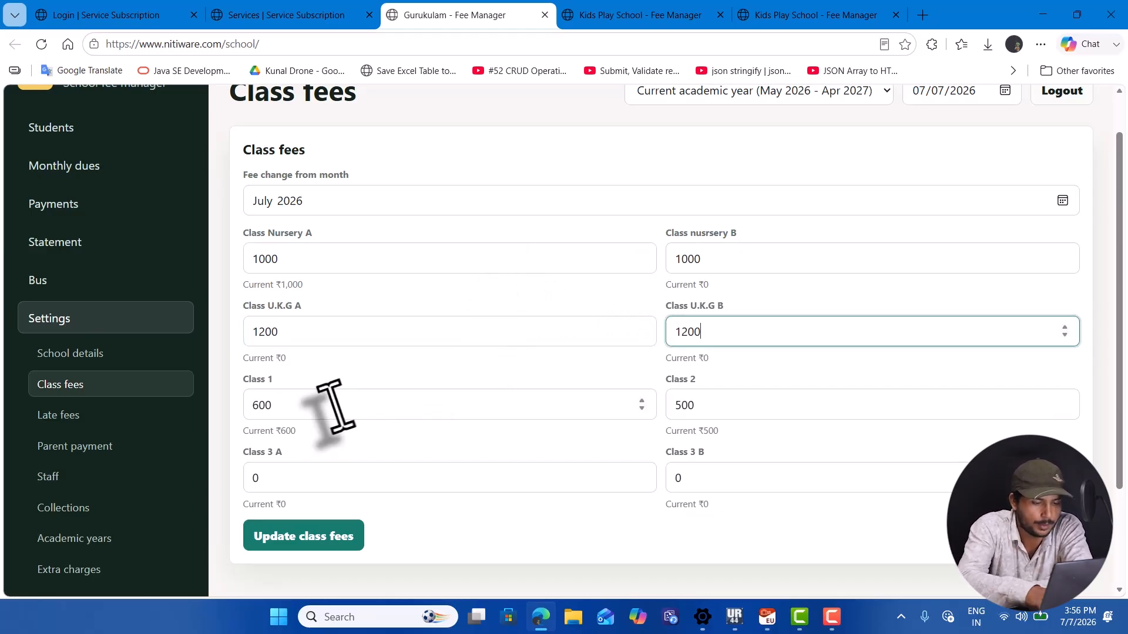
Set the fees for Class 1 and Class 2 to 1500 and for Class 3 A and 3 B to 2000
drag(324, 406, 215, 406)
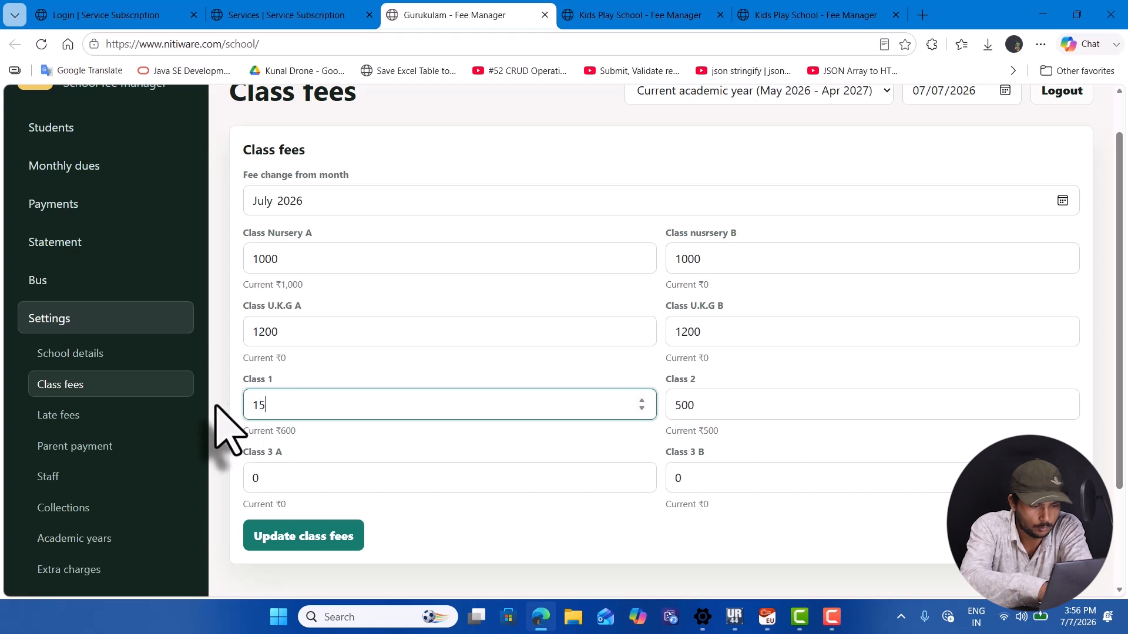
key(Tab)
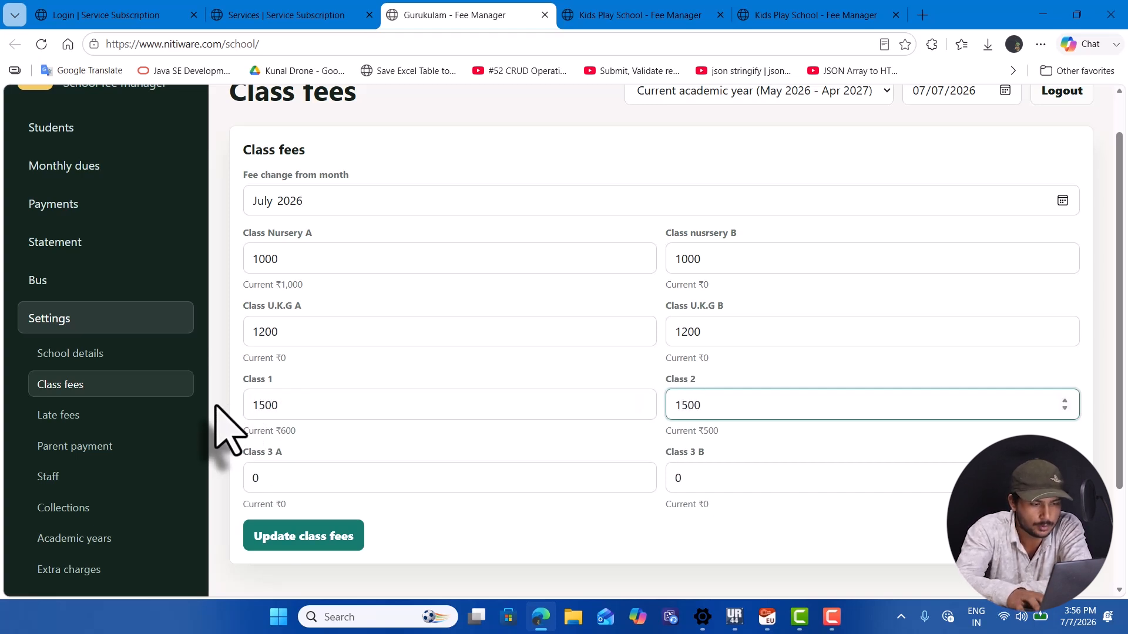
key(Tab)
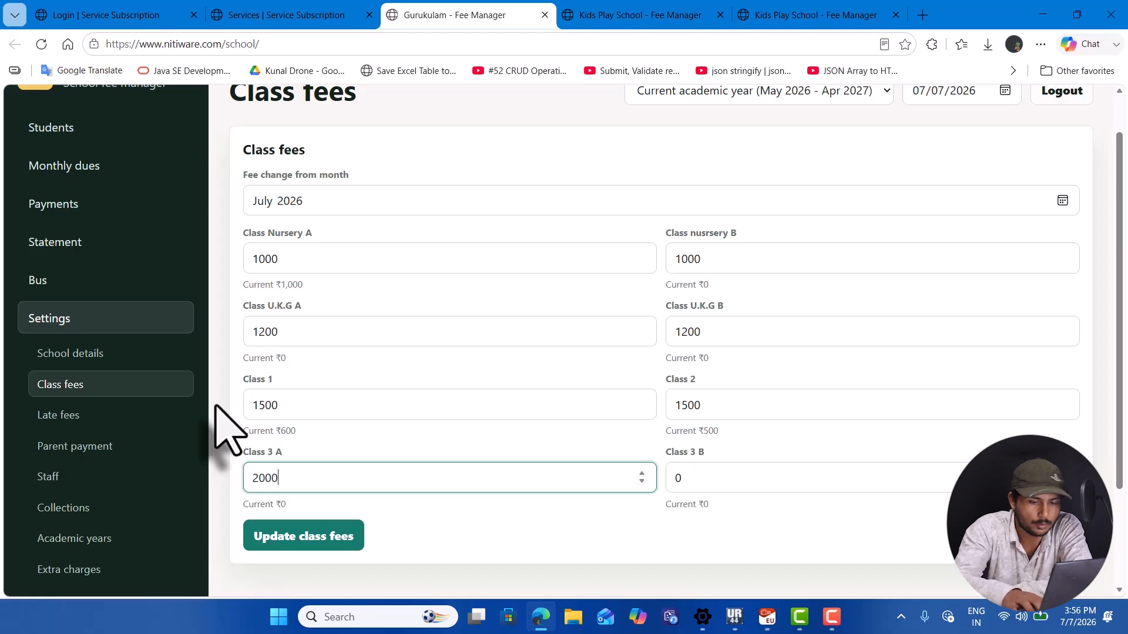
key(Tab)
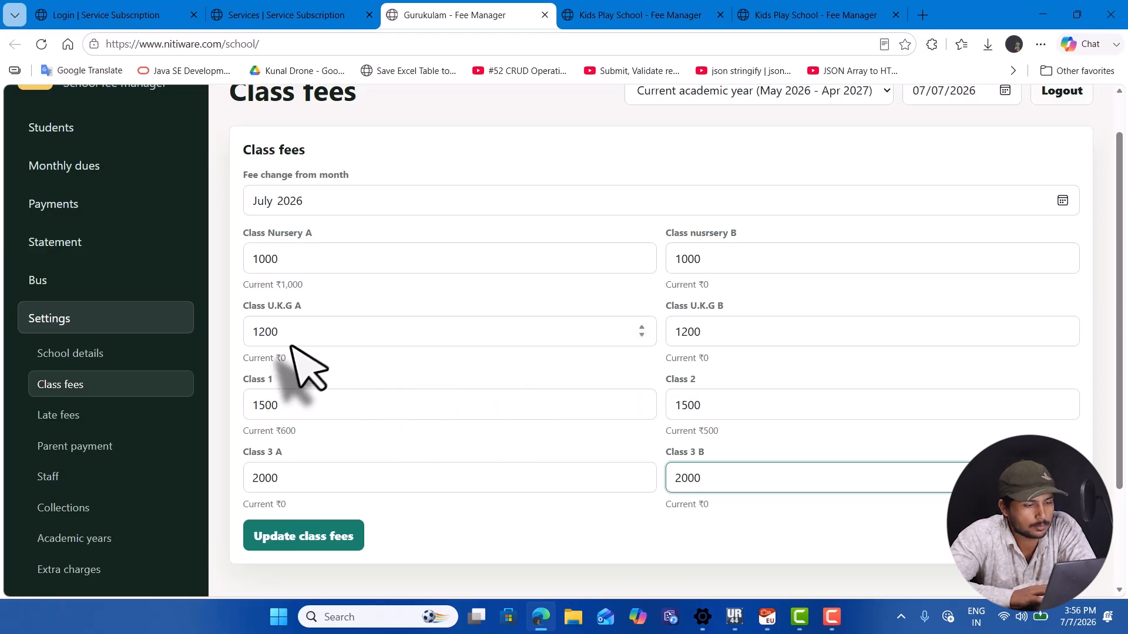
click(306, 332)
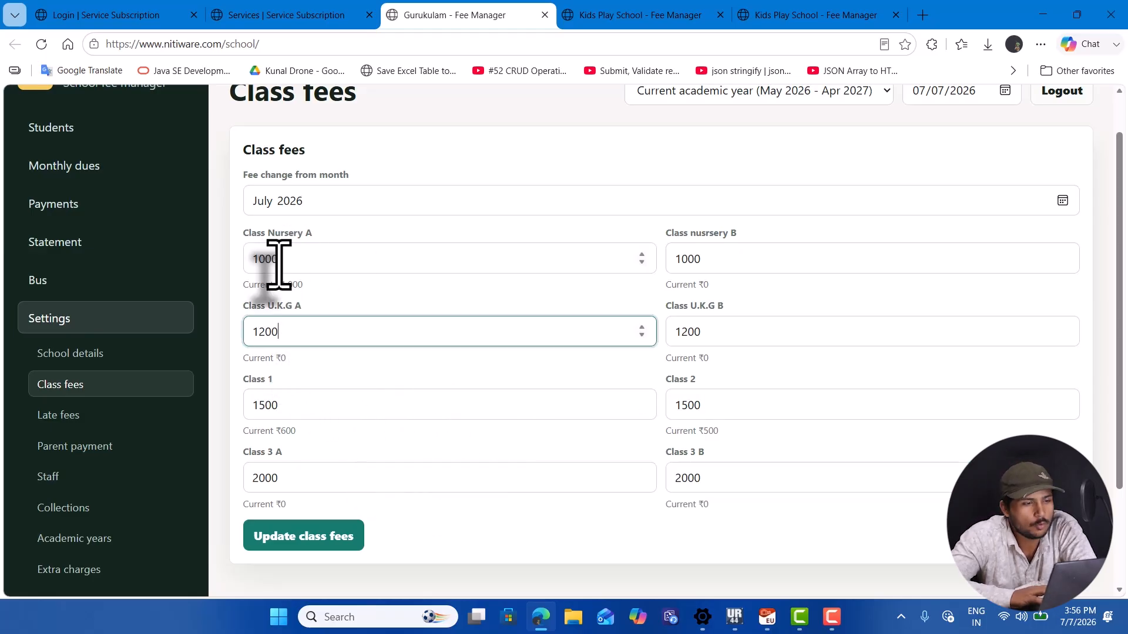
click(288, 261)
drag(289, 264, 237, 263)
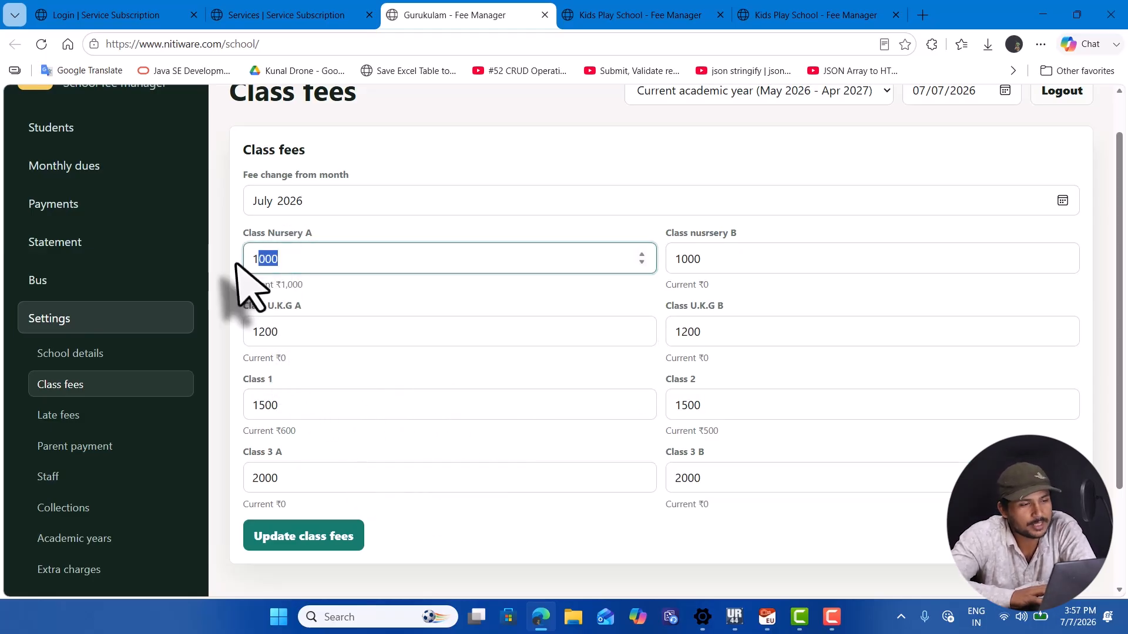
click(299, 266)
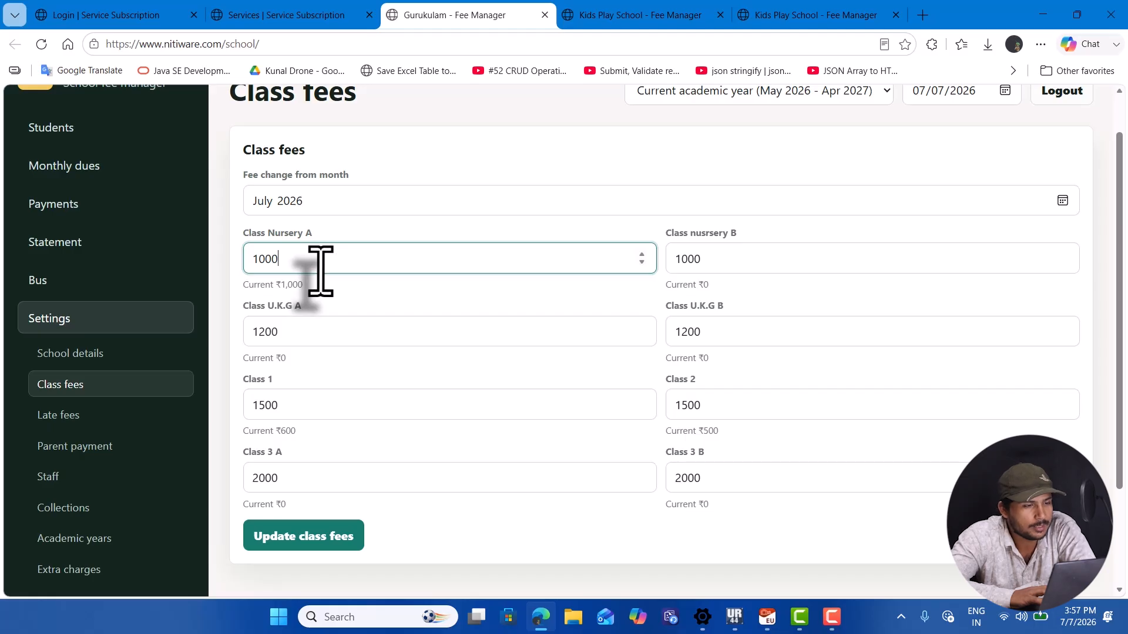
drag(297, 264, 242, 262)
click(285, 259)
click(314, 268)
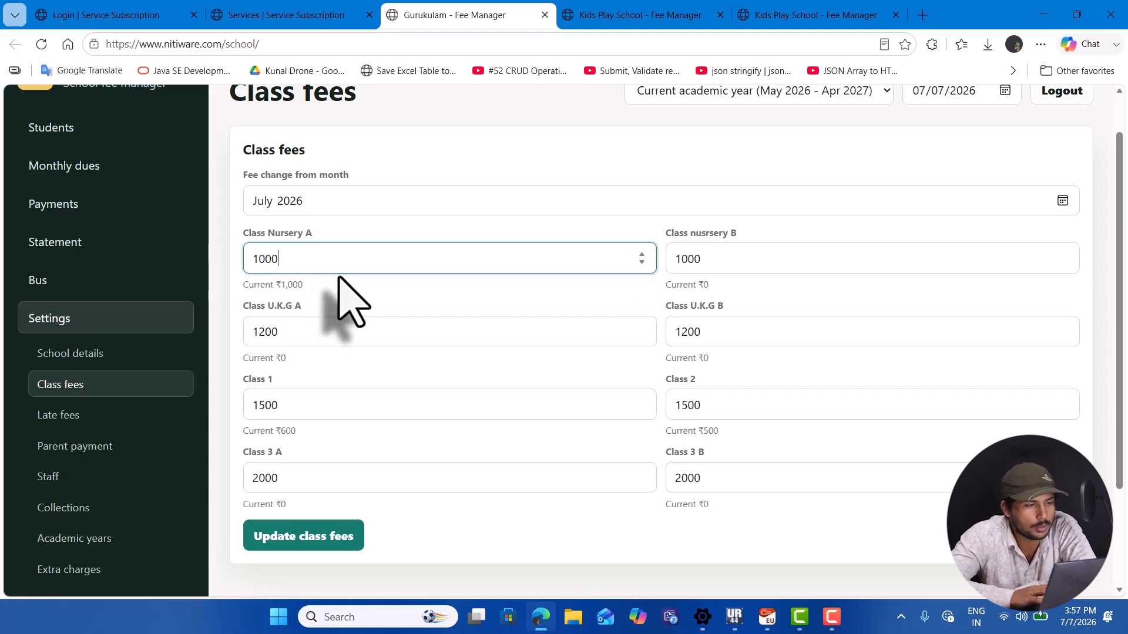
double_click(328, 256)
click(291, 263)
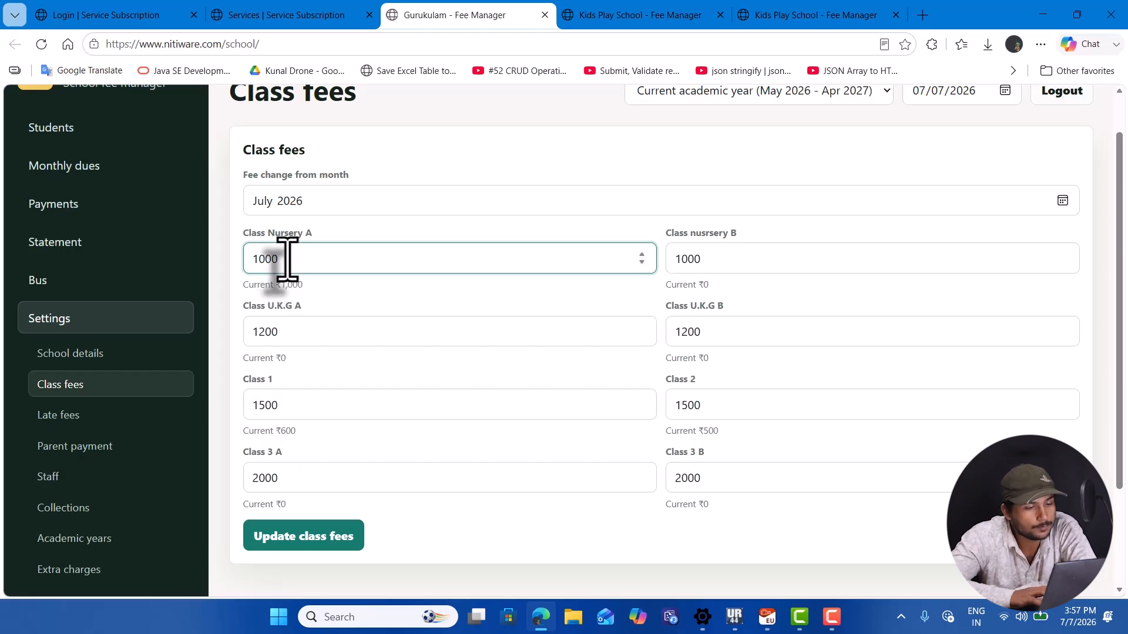
drag(285, 259, 251, 264)
click(382, 254)
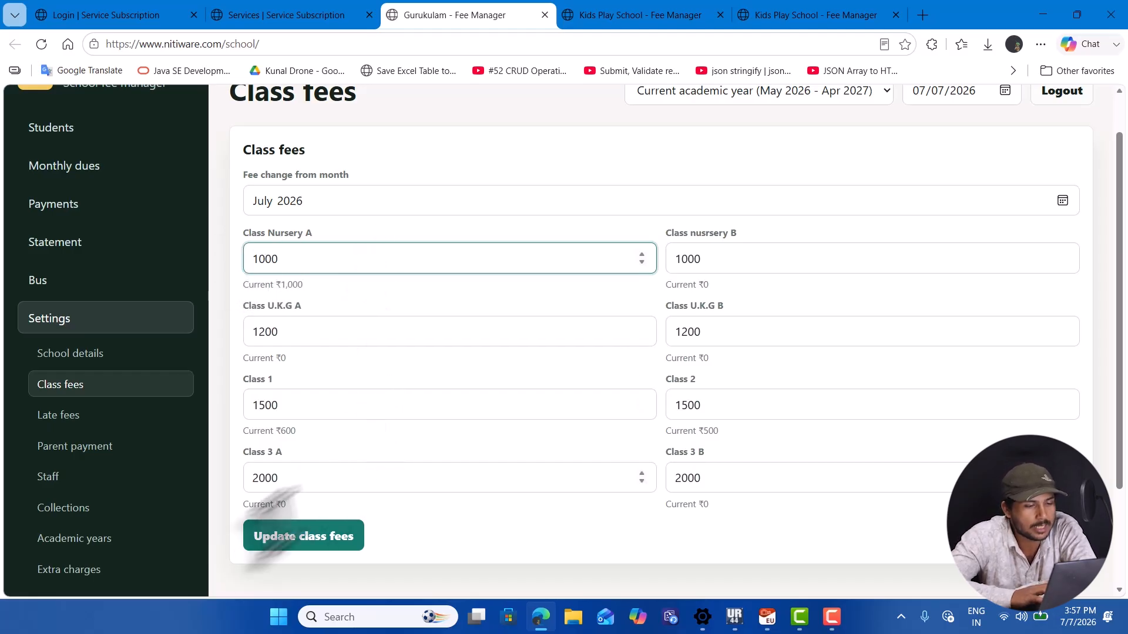
Save the updated class fees
click(333, 540)
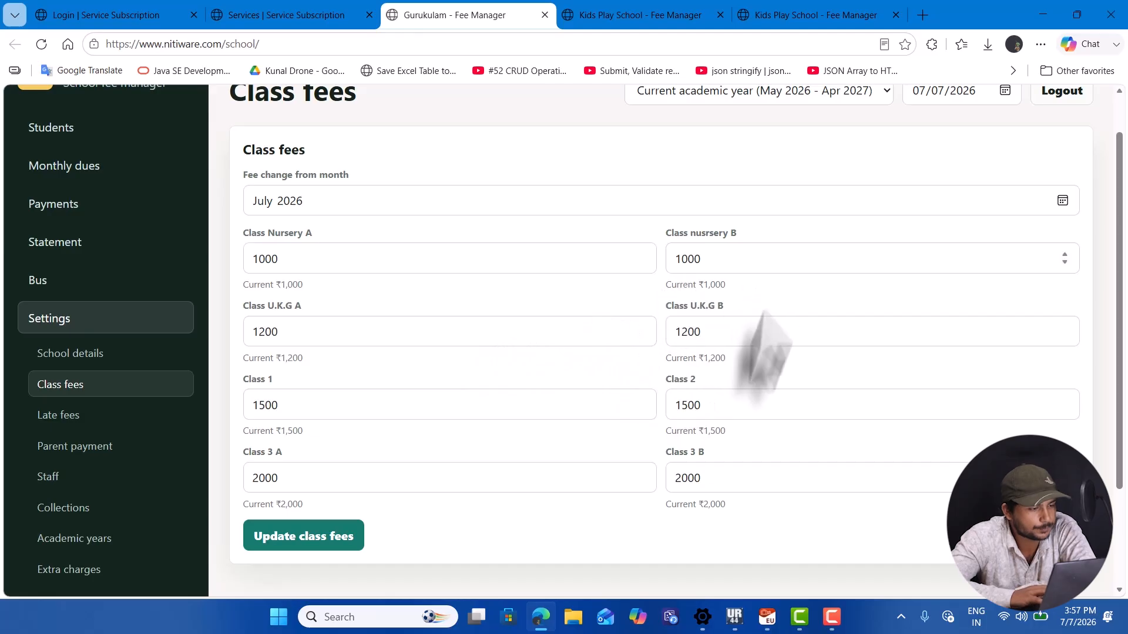
Open the late fees settings and set Enable late fee to Yes
click(106, 423)
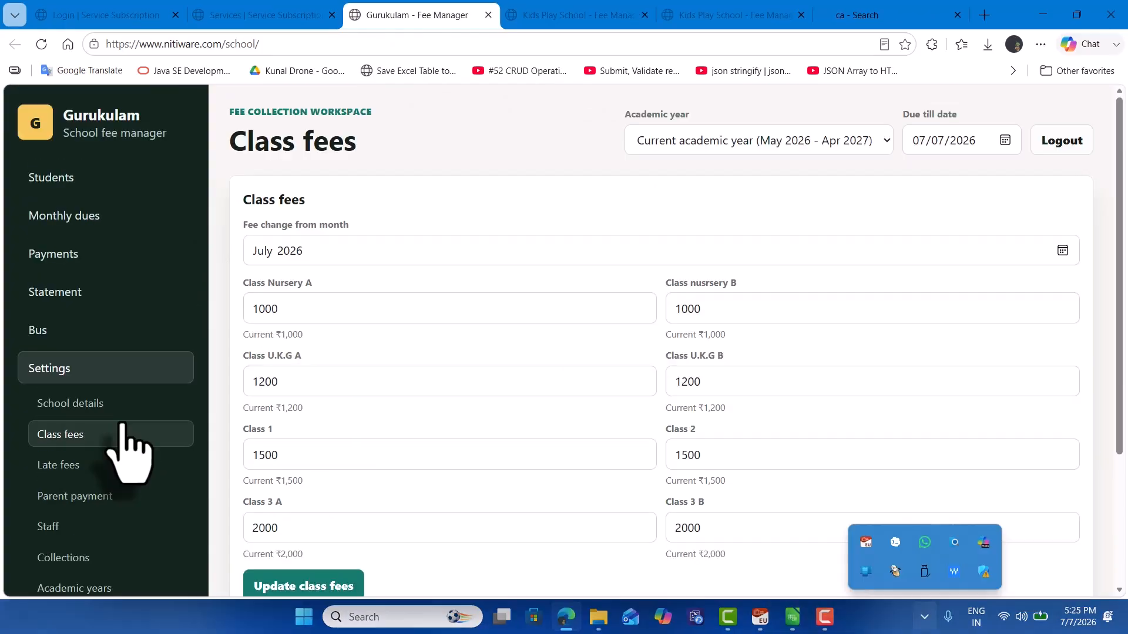
click(131, 467)
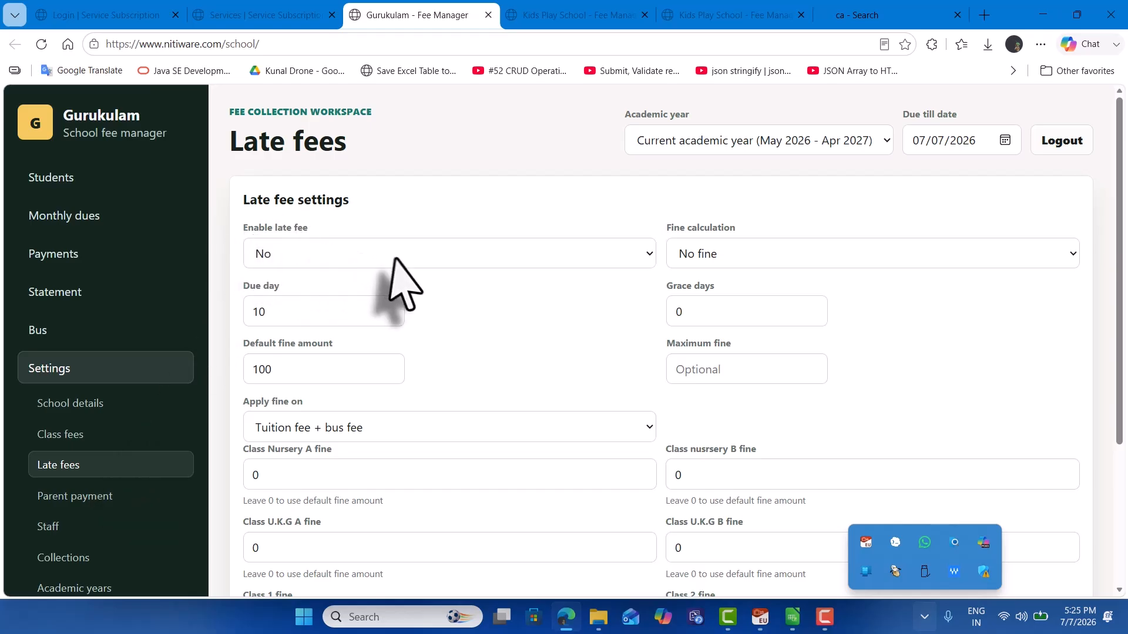
click(351, 259)
click(342, 307)
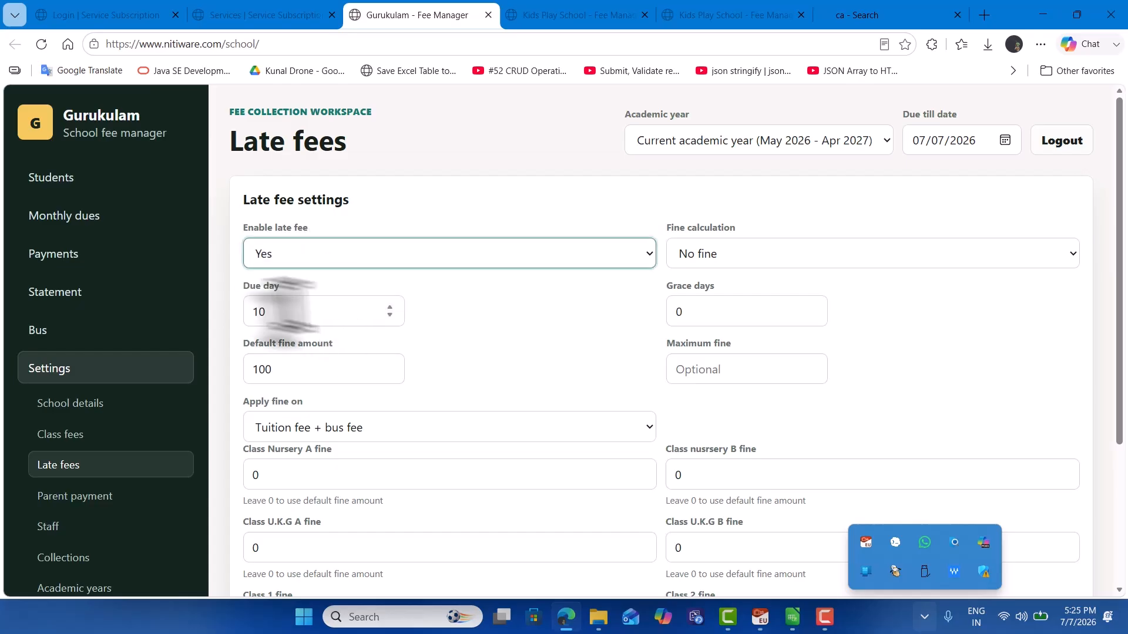
Examine the due day and default fine amount in the late fee settings
mouse_move(234, 292)
mouse_down()
mouse_move(277, 295)
mouse_move(241, 281)
mouse_up()
click(309, 283)
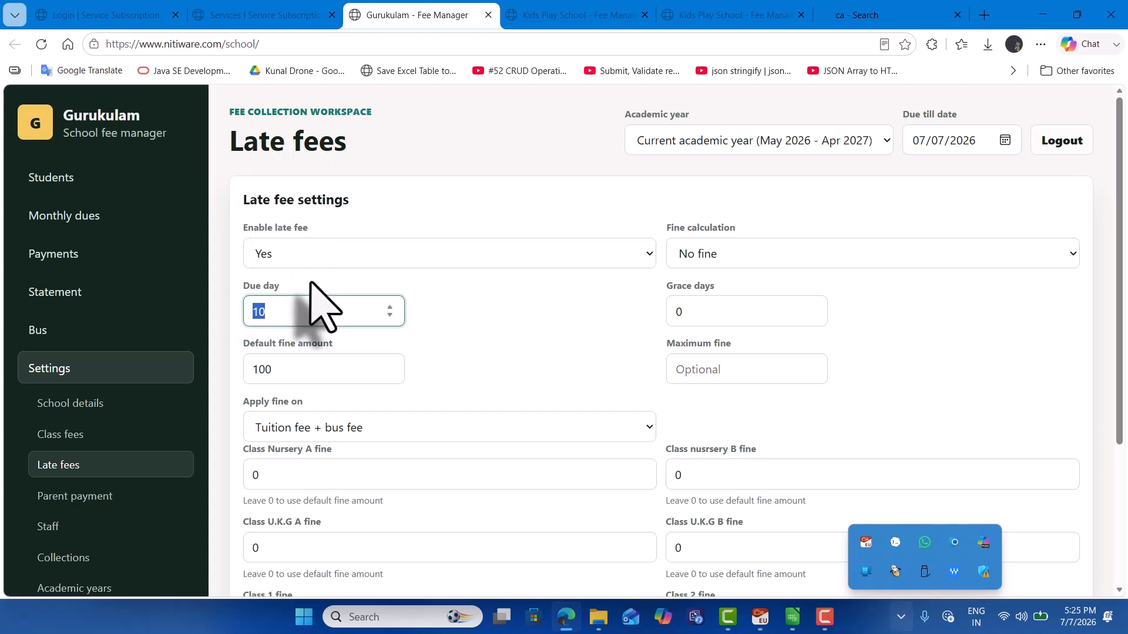
click(280, 314)
drag(280, 314, 246, 314)
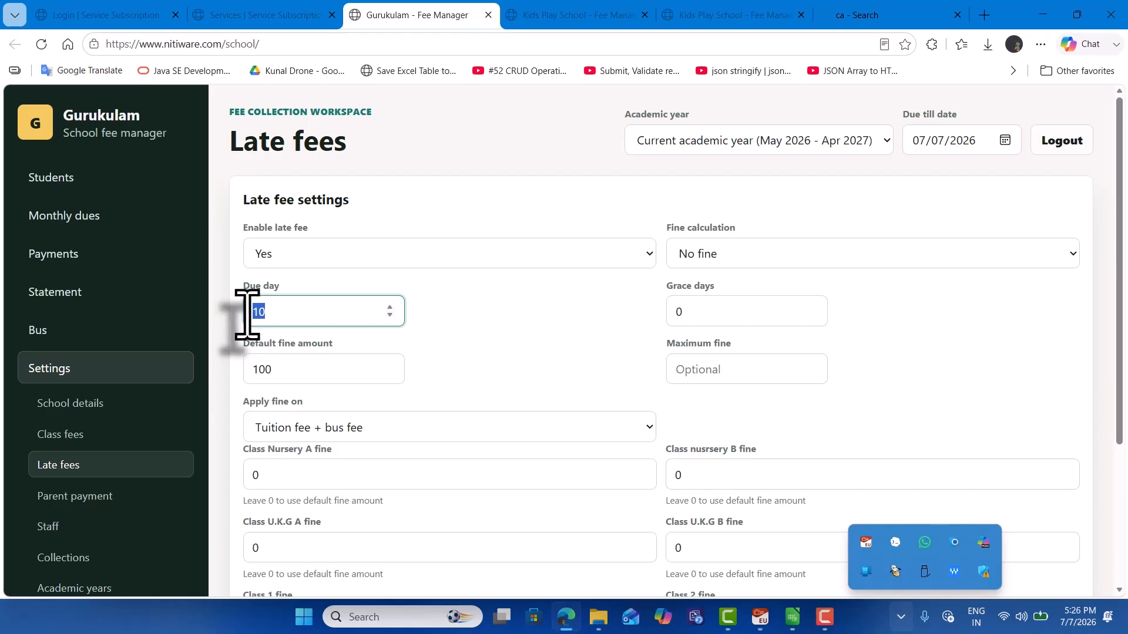
click(258, 312)
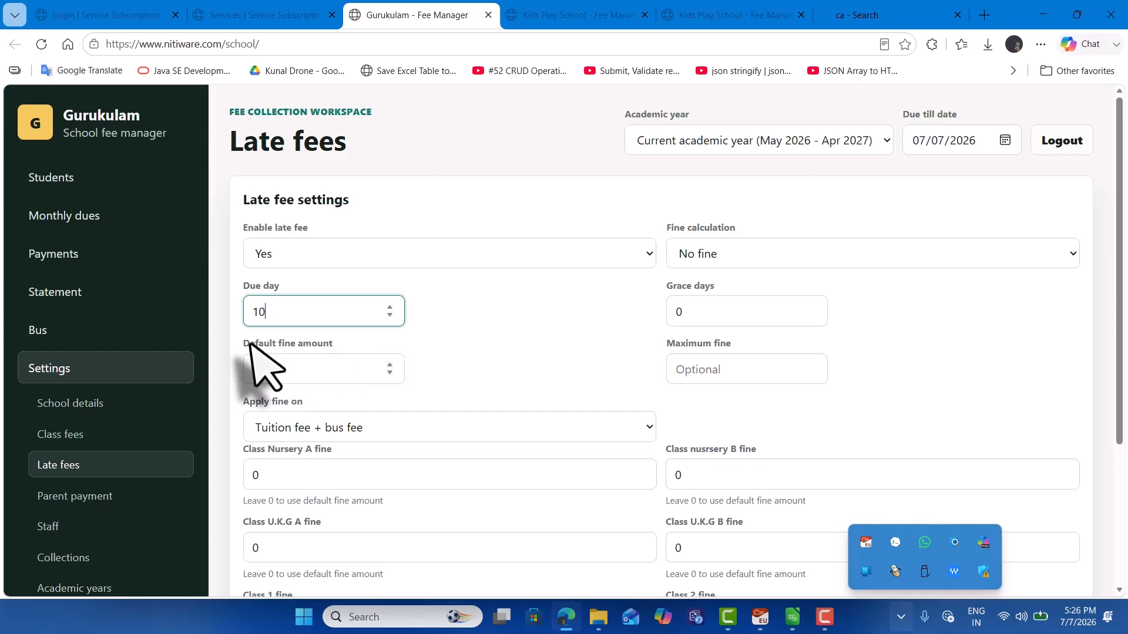
triple_click(283, 343)
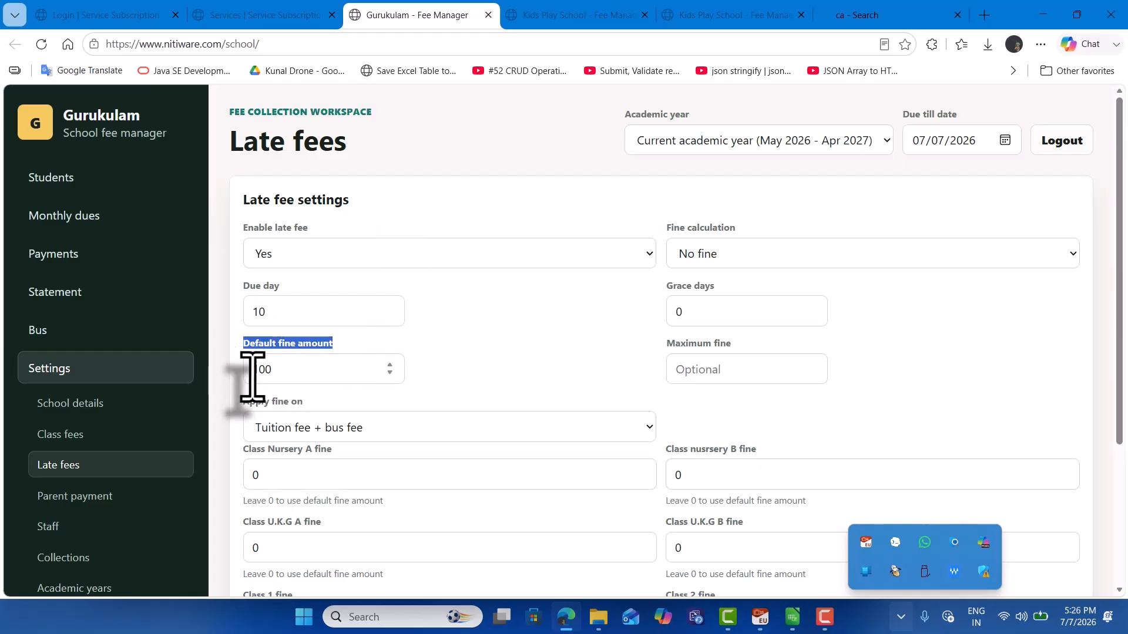
click(261, 375)
double_click(276, 376)
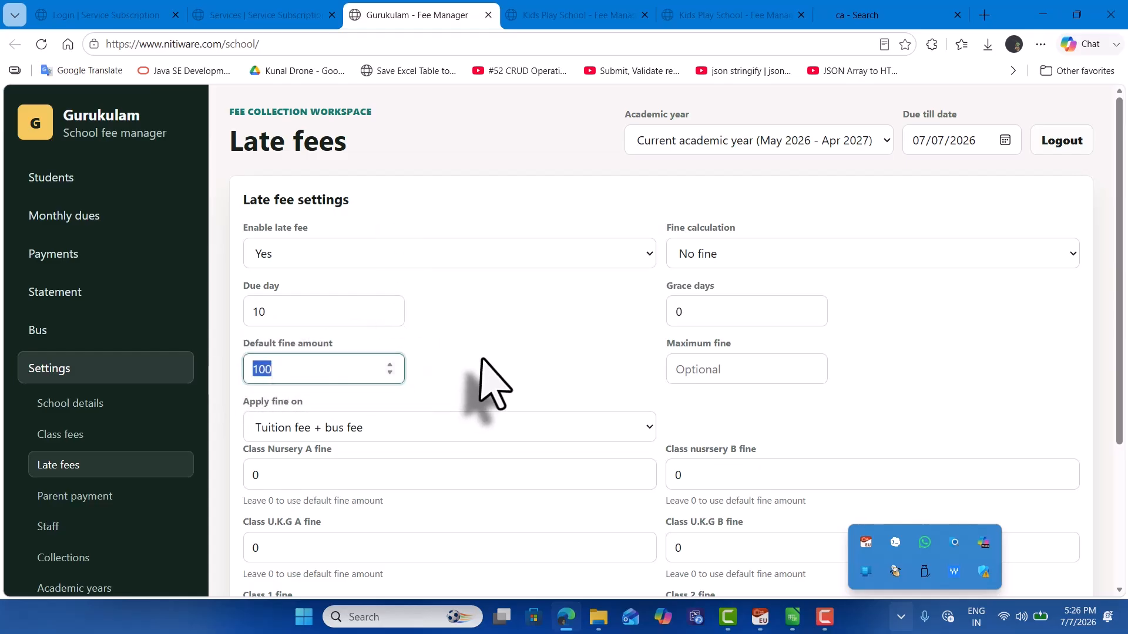
scroll(482, 367, down, 3)
scroll(483, 373, up, 2)
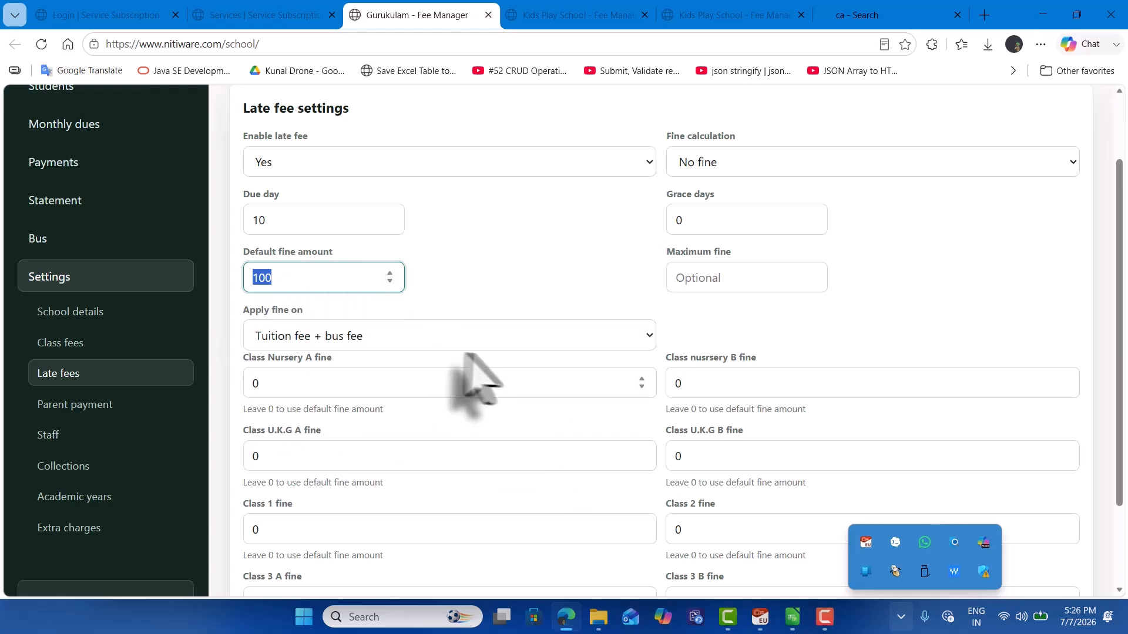
Examine the choices for what the fine applies to and the class-specific fines alongside the default fine amount
click(295, 346)
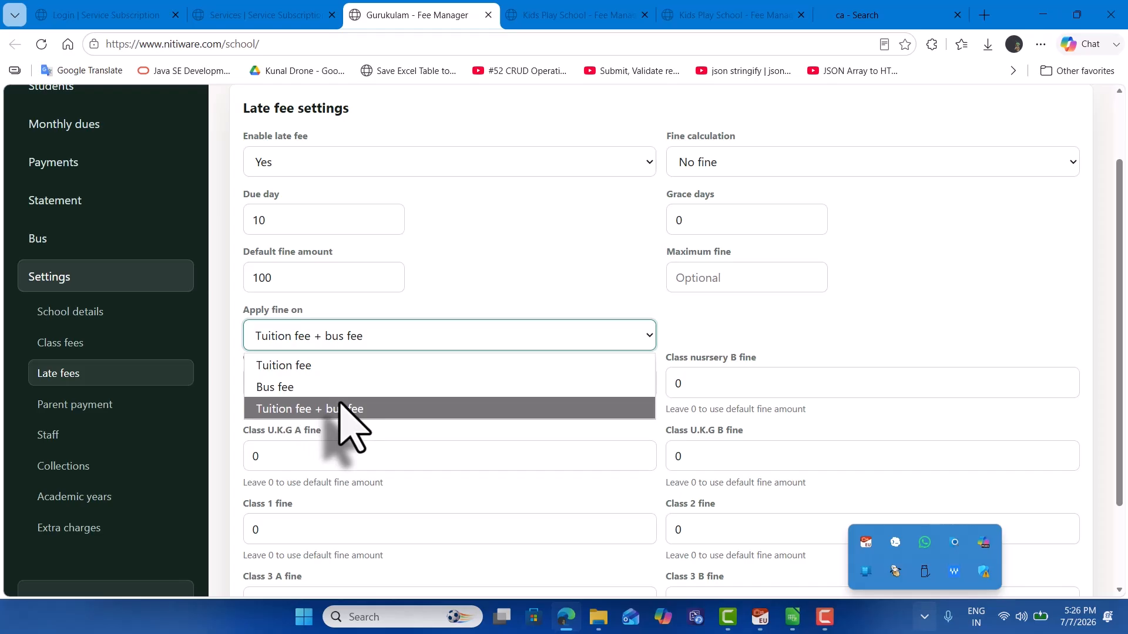
click(713, 330)
drag(243, 358, 699, 446)
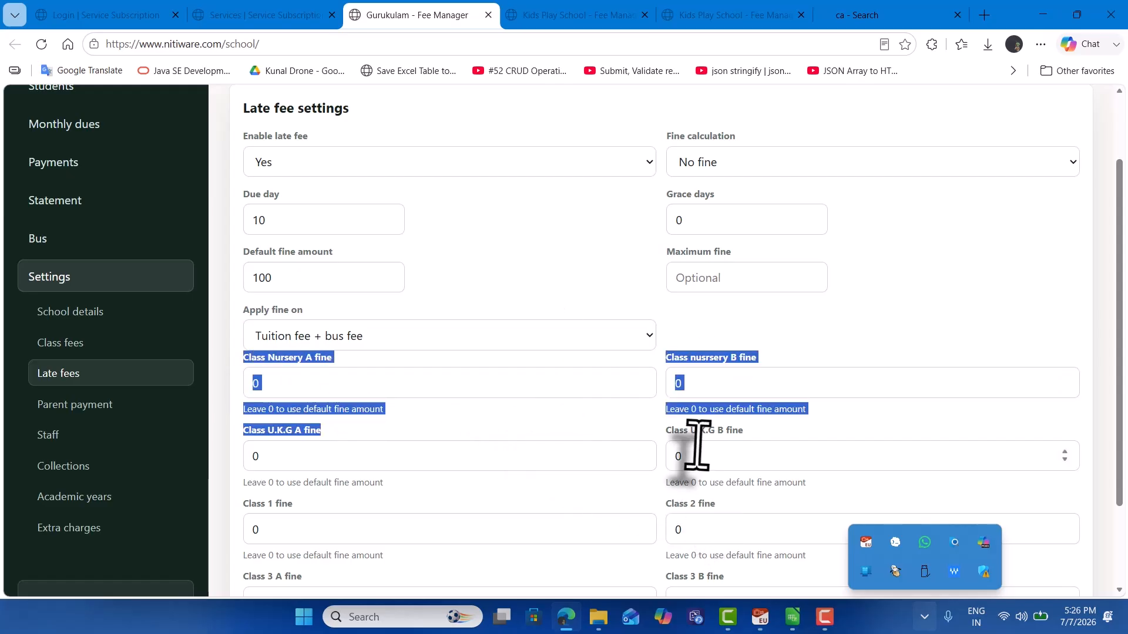
click(699, 454)
key(shift+Tab)
key(shift+Tab)
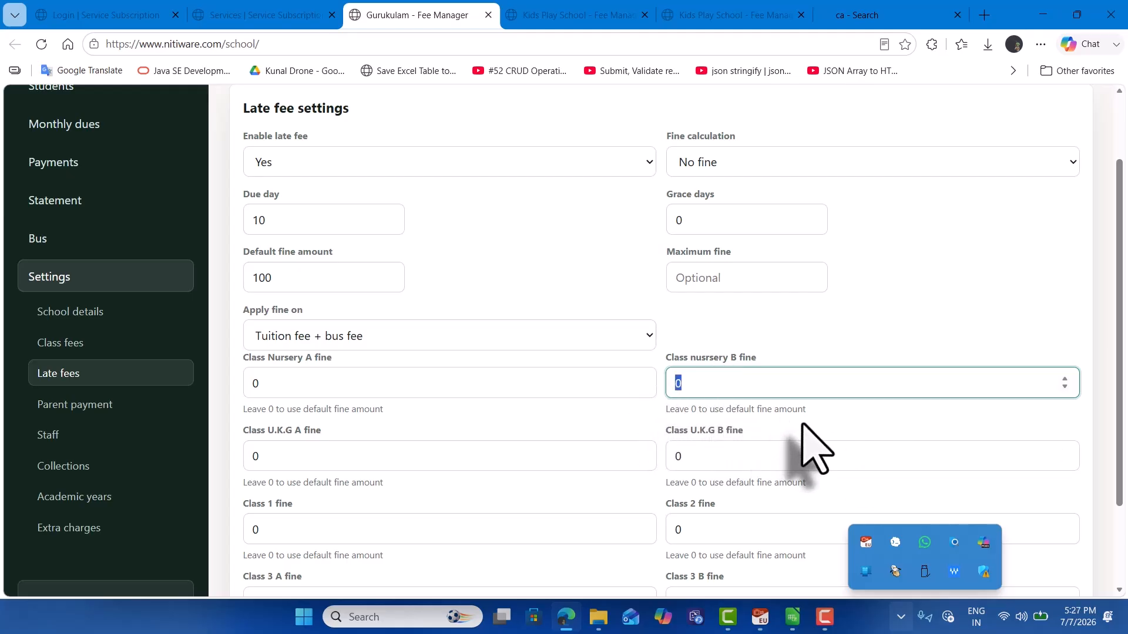
click(703, 392)
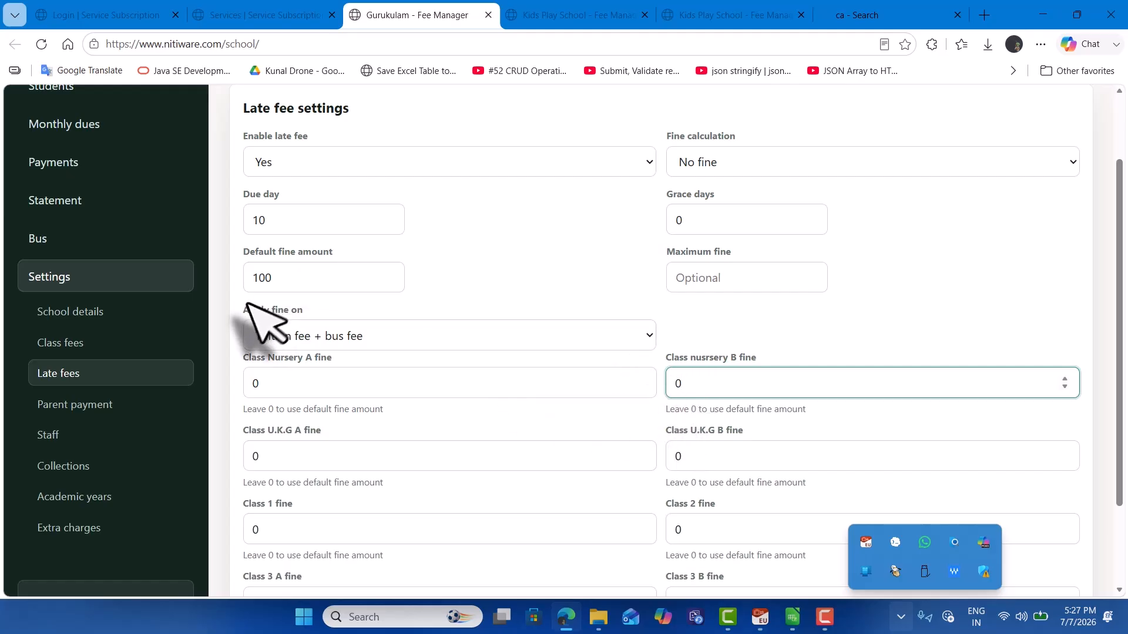
click(286, 277)
drag(285, 277, 235, 270)
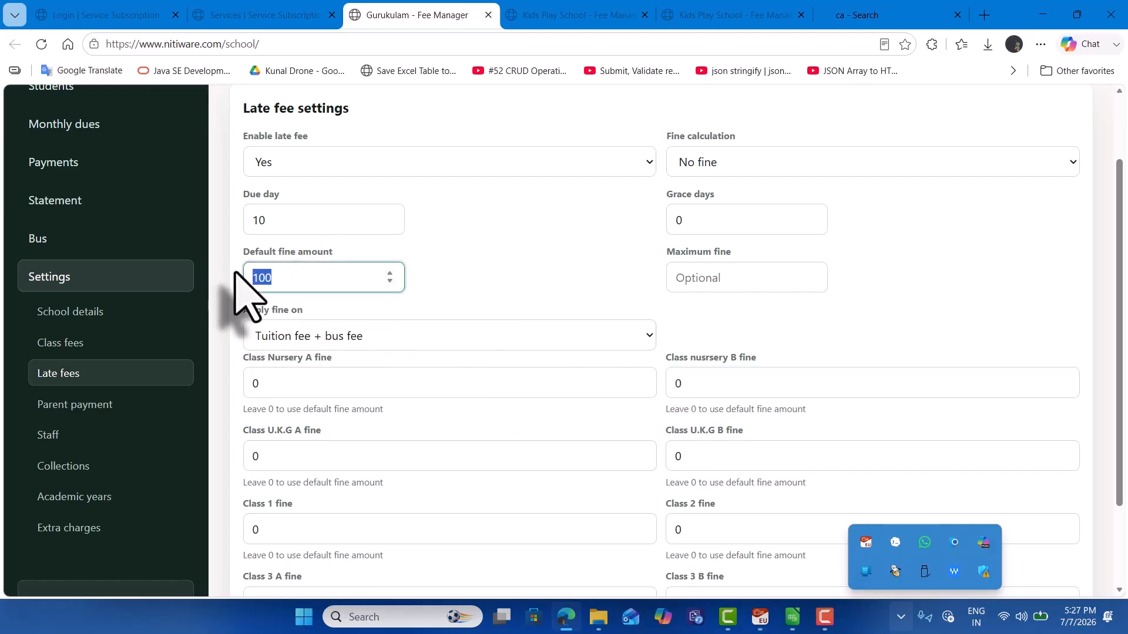
scroll(626, 528, down, 2)
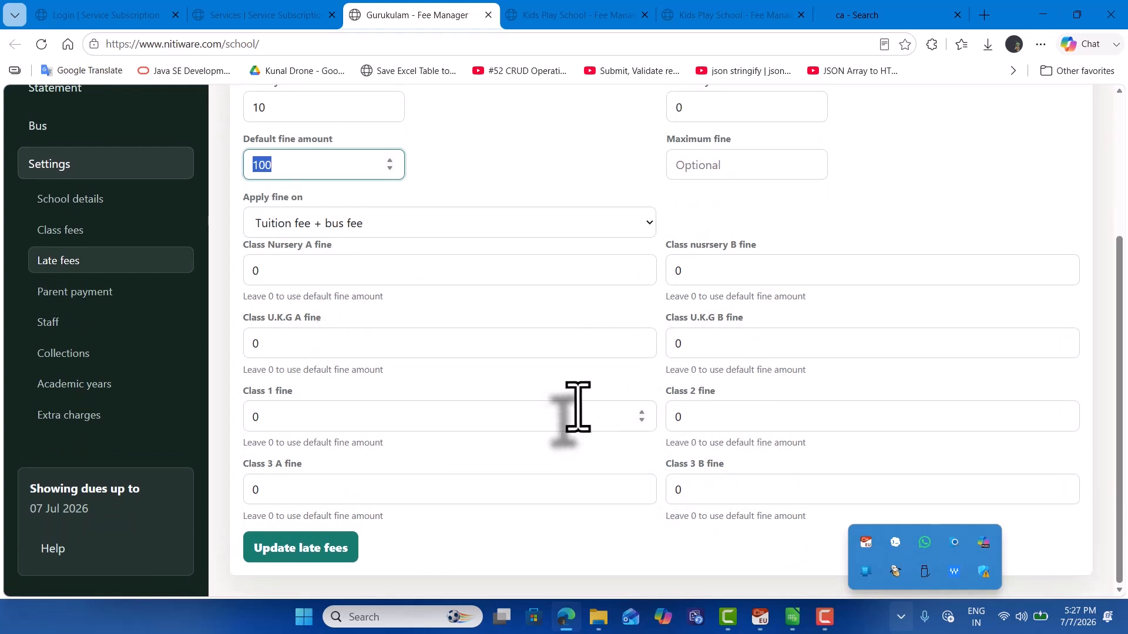
scroll(578, 407, up, 3)
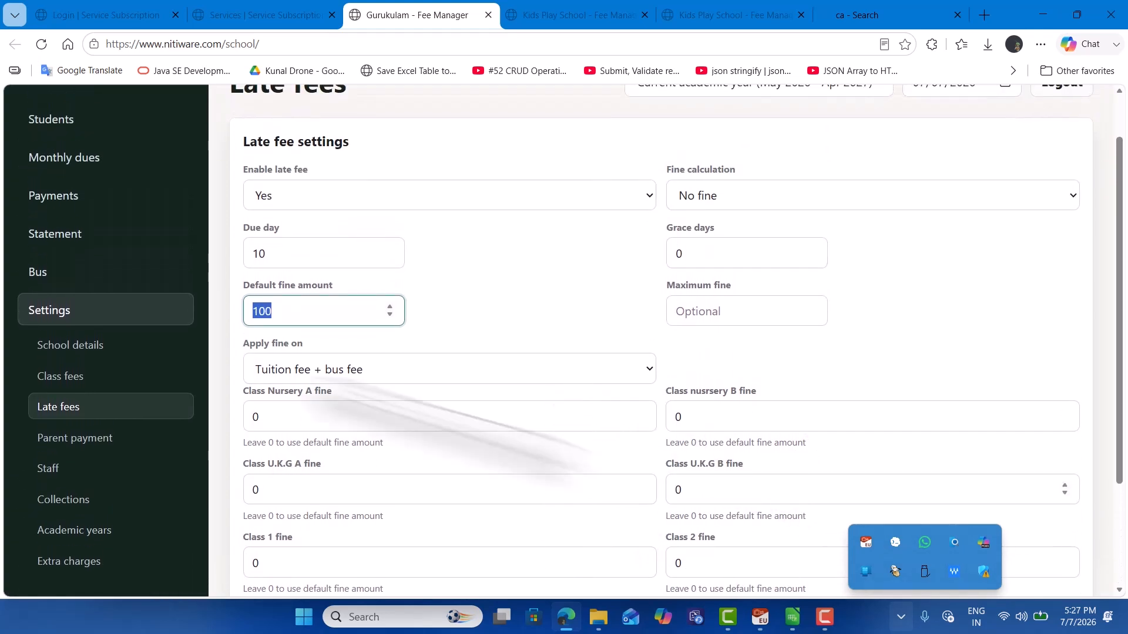
click(267, 416)
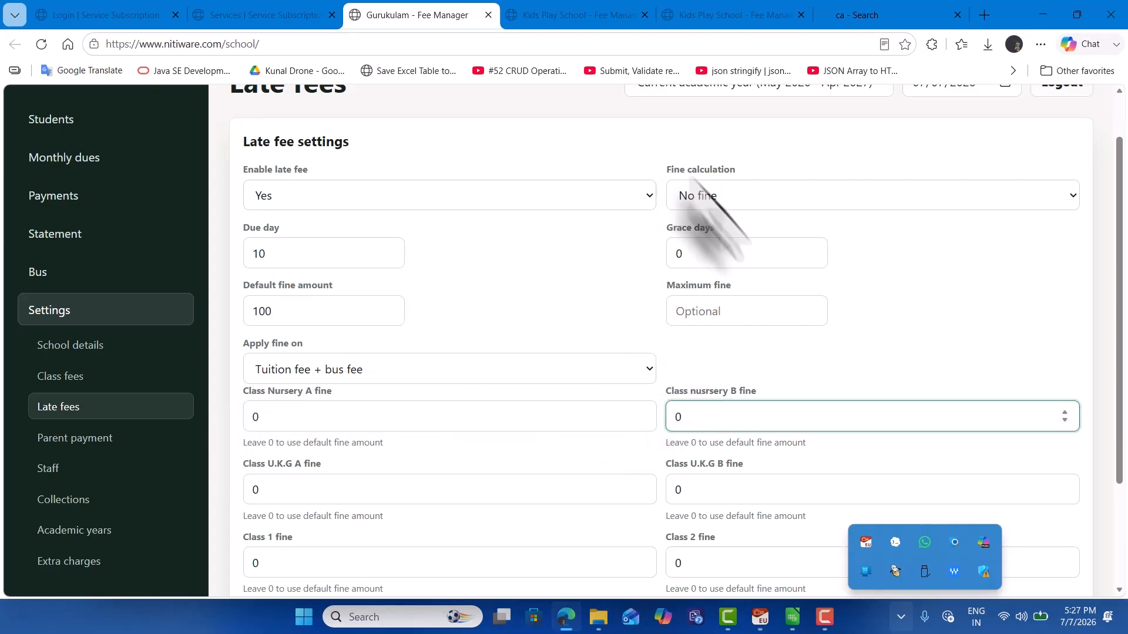
Examine the choices for fine calculation in the late fee settings
click(708, 197)
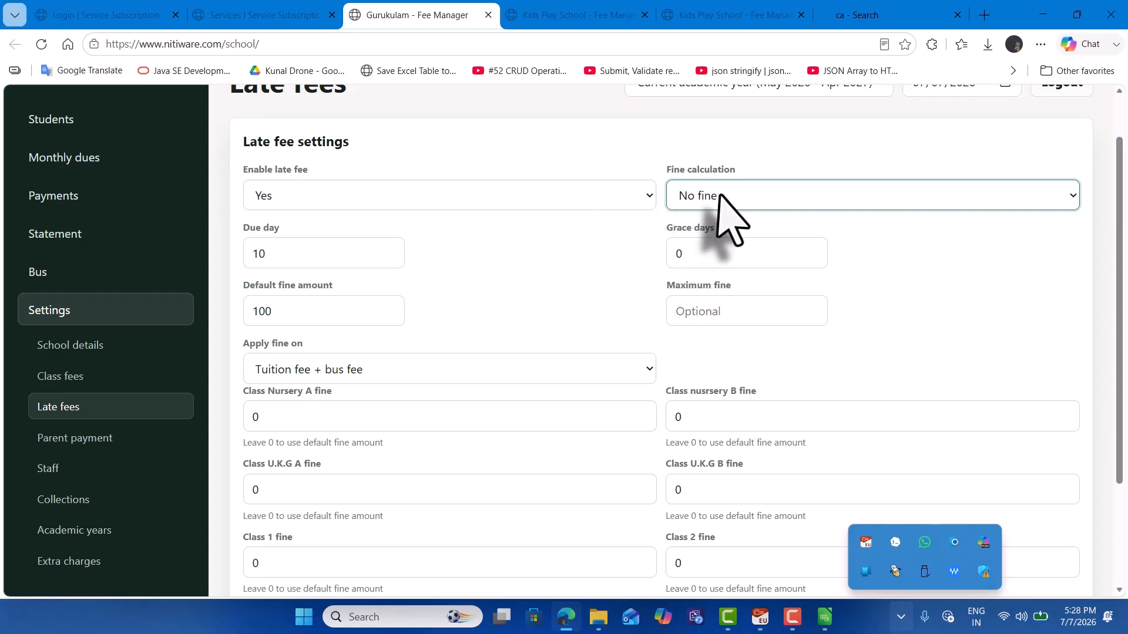
click(720, 196)
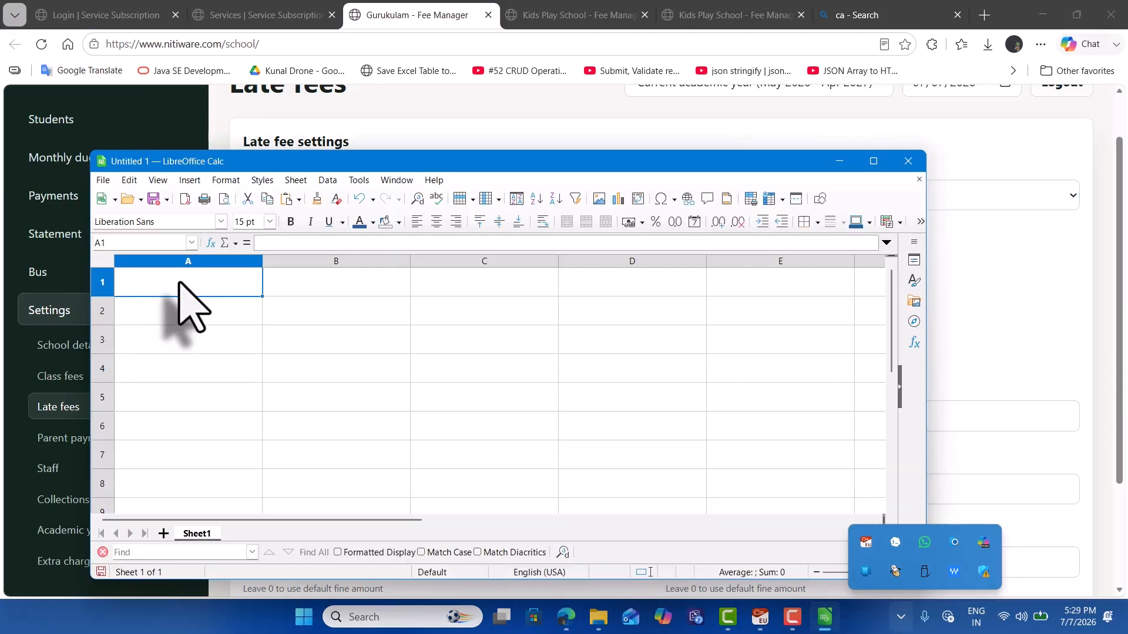
In a blank LibreOffice Calc sheet, enter "due date is 10" in A1 and "fine amount is 100" in B1
text(dua)
text( date)
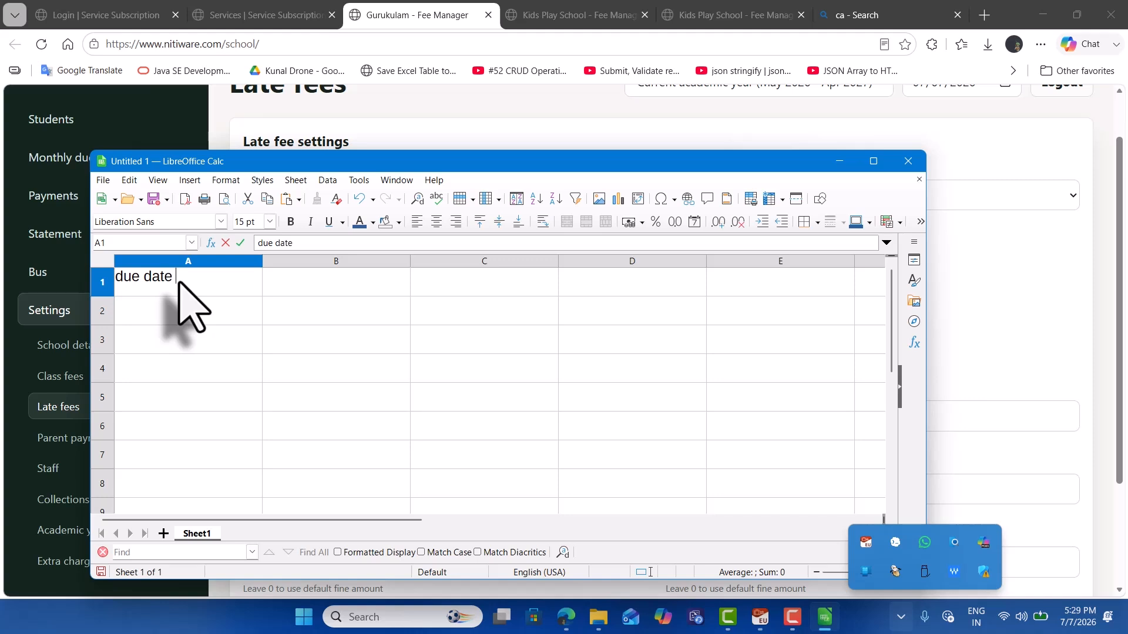
text( is 10)
click(298, 289)
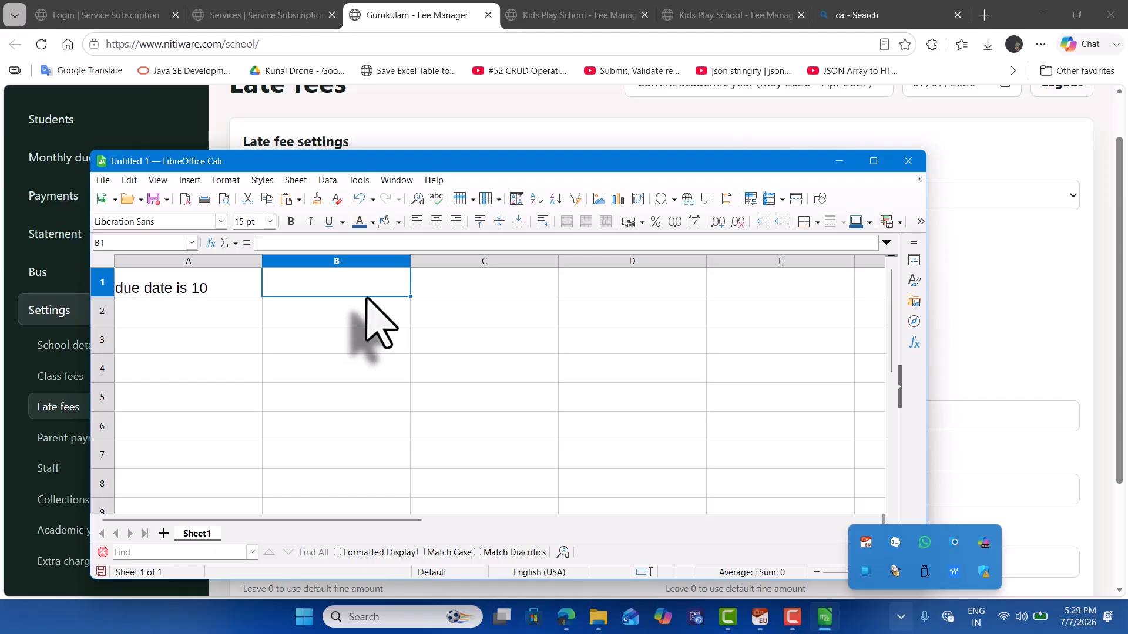
text(fine am)
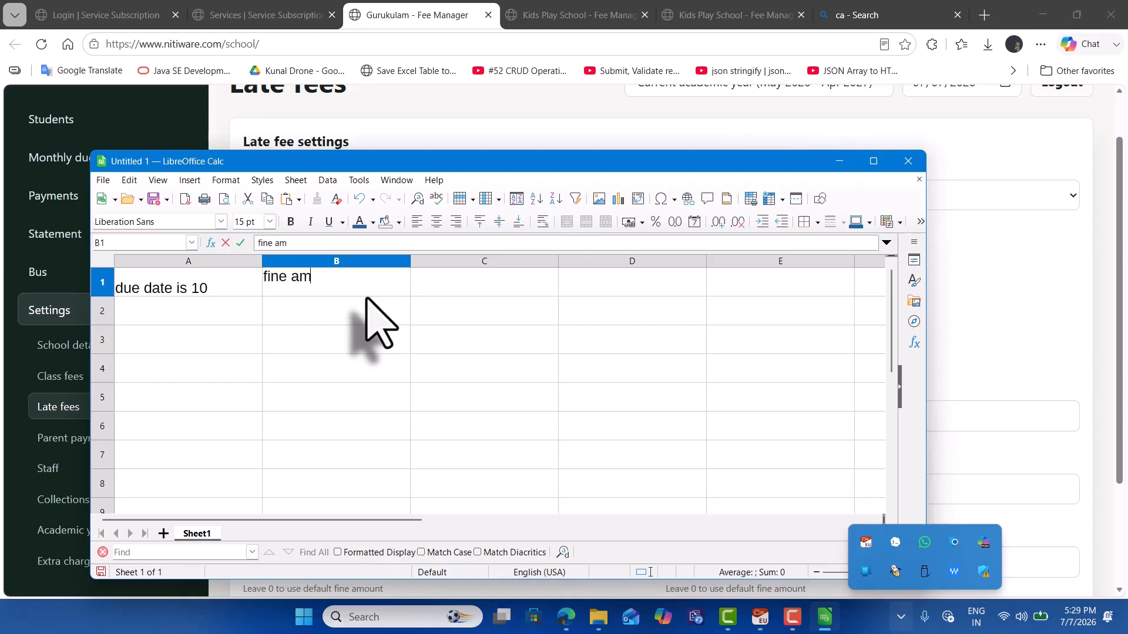
key(BackSpace)
text(mount is 100)
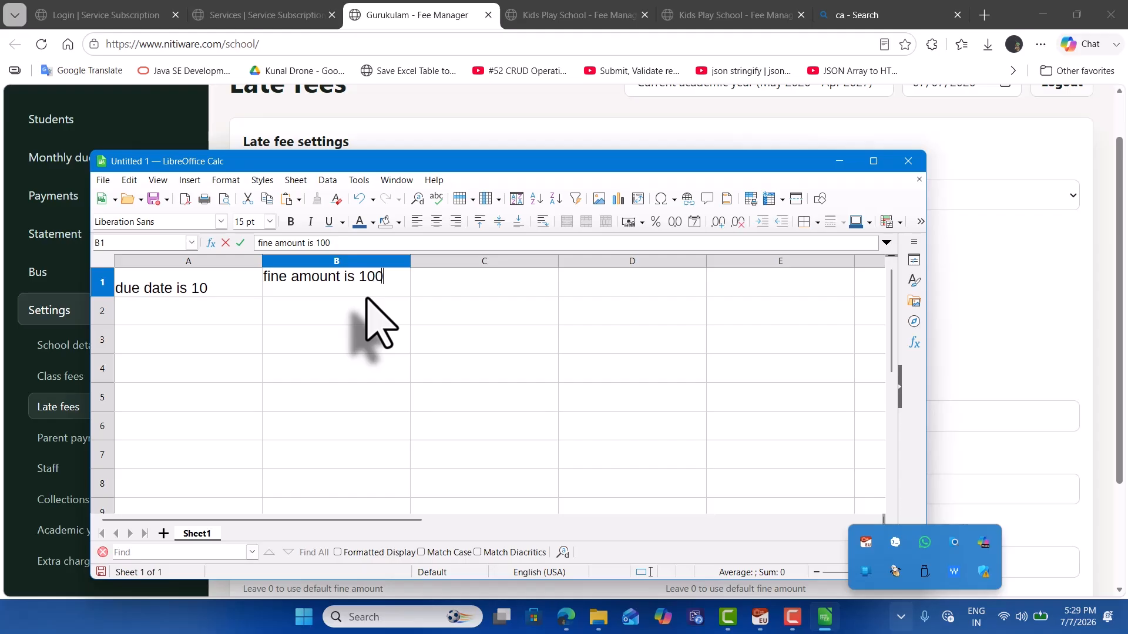
Enter January in A3 with a fine of 100 in B3
click(195, 309)
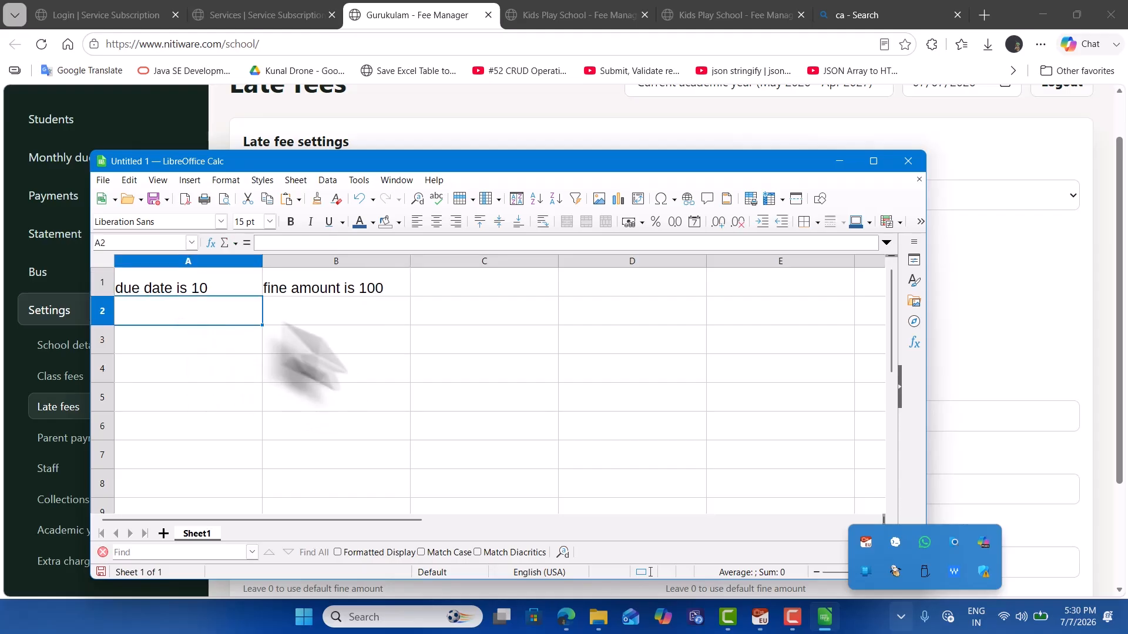
click(186, 344)
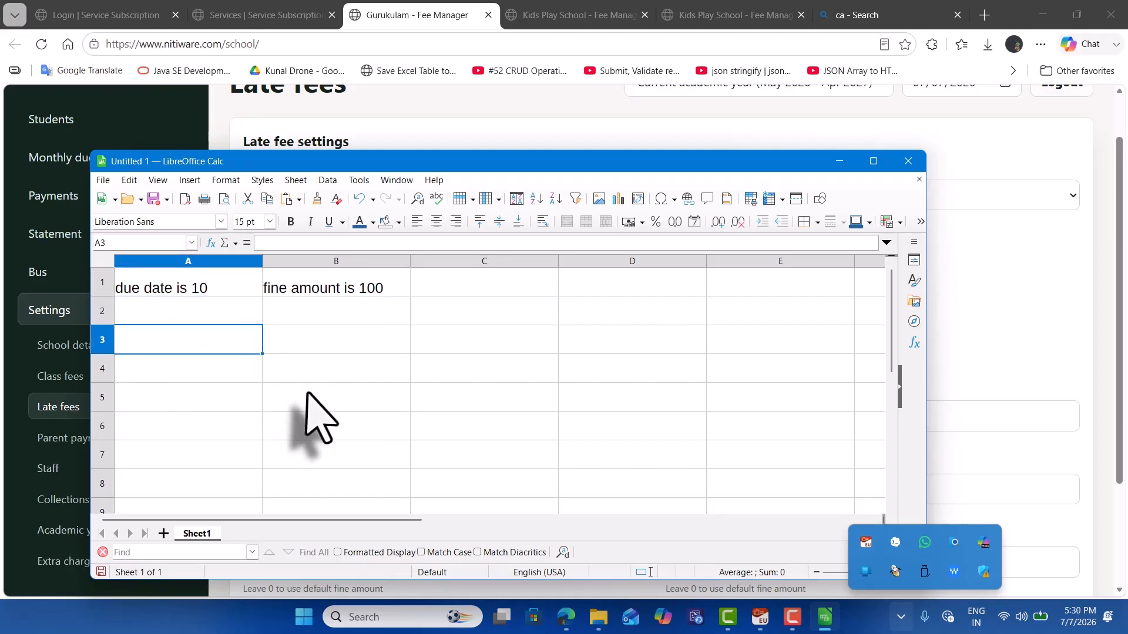
text(January)
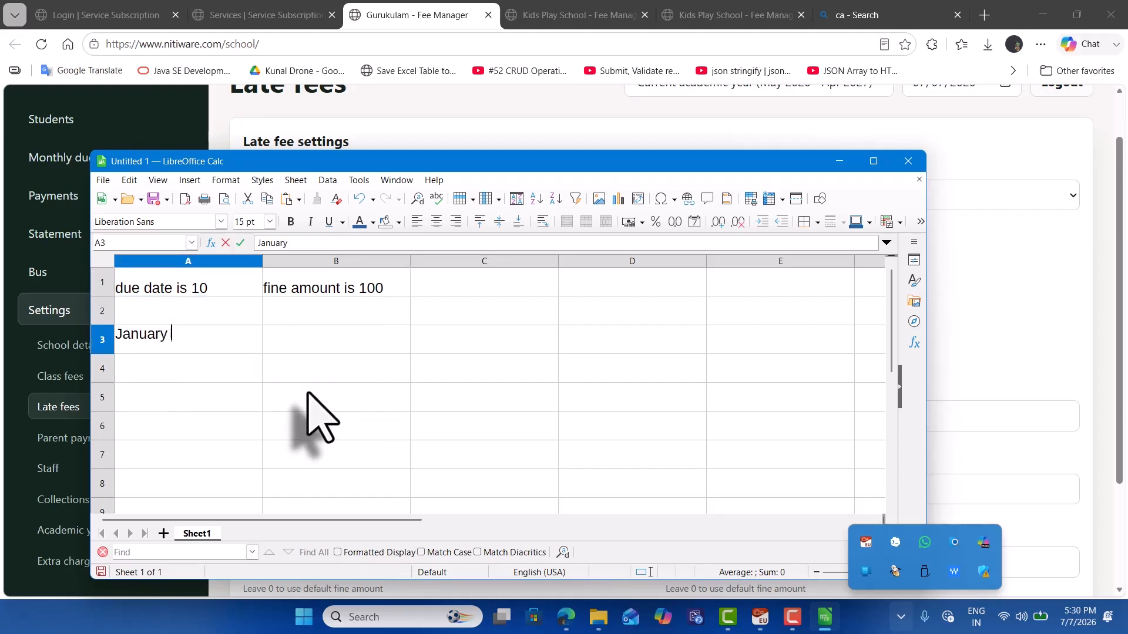
click(303, 350)
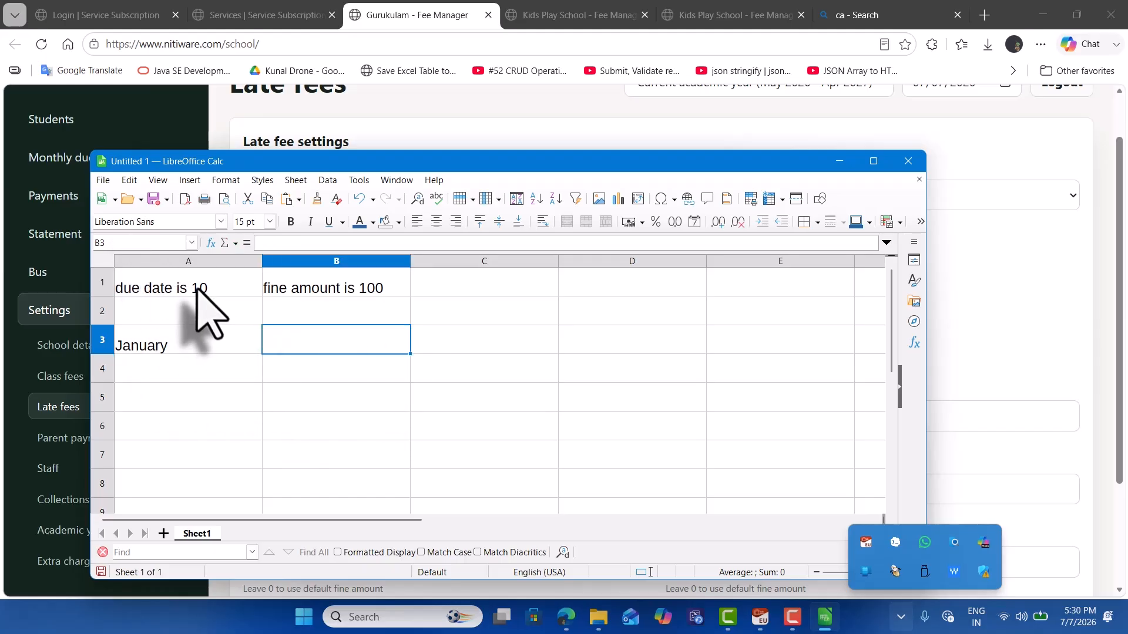
text(100)
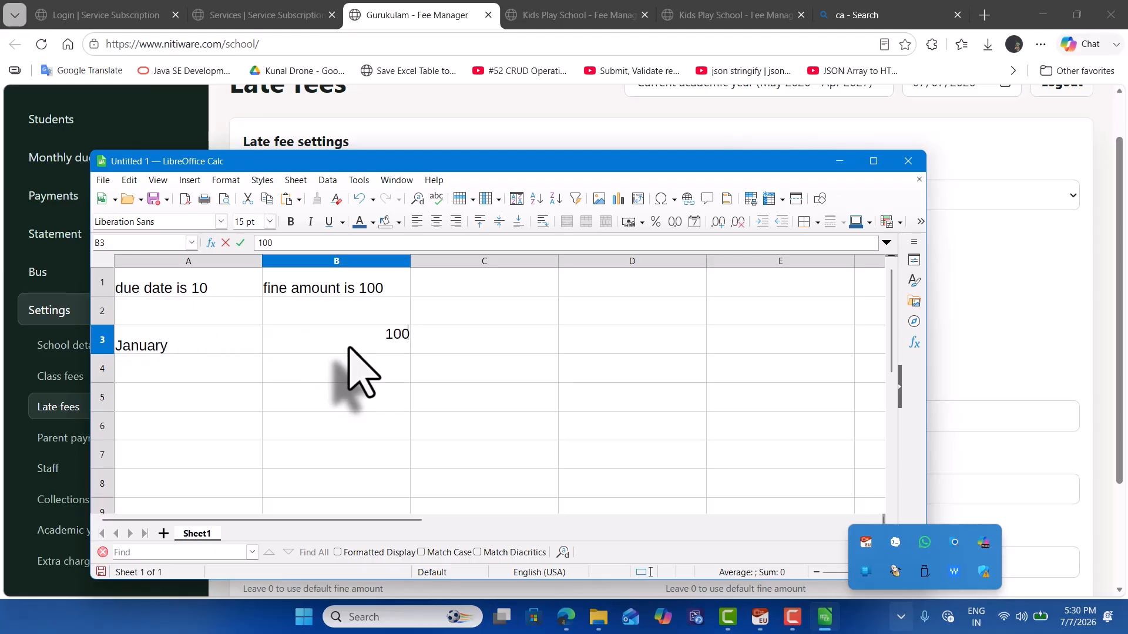
key(Return)
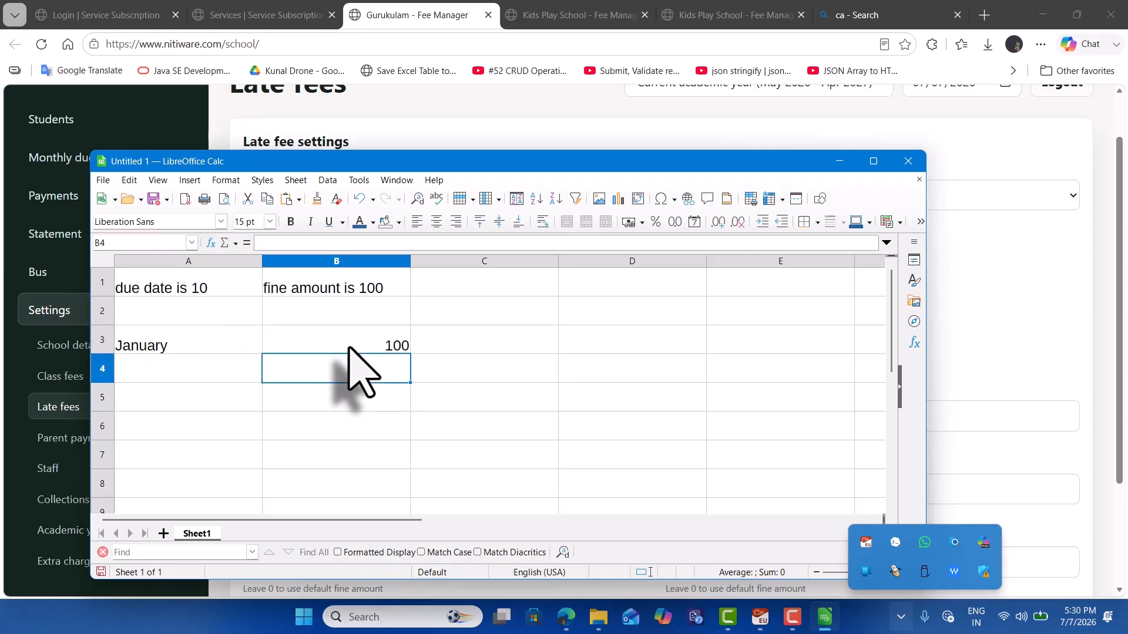
Add February in A4 with a fine of 100 in B4
key(Left)
text(Fe)
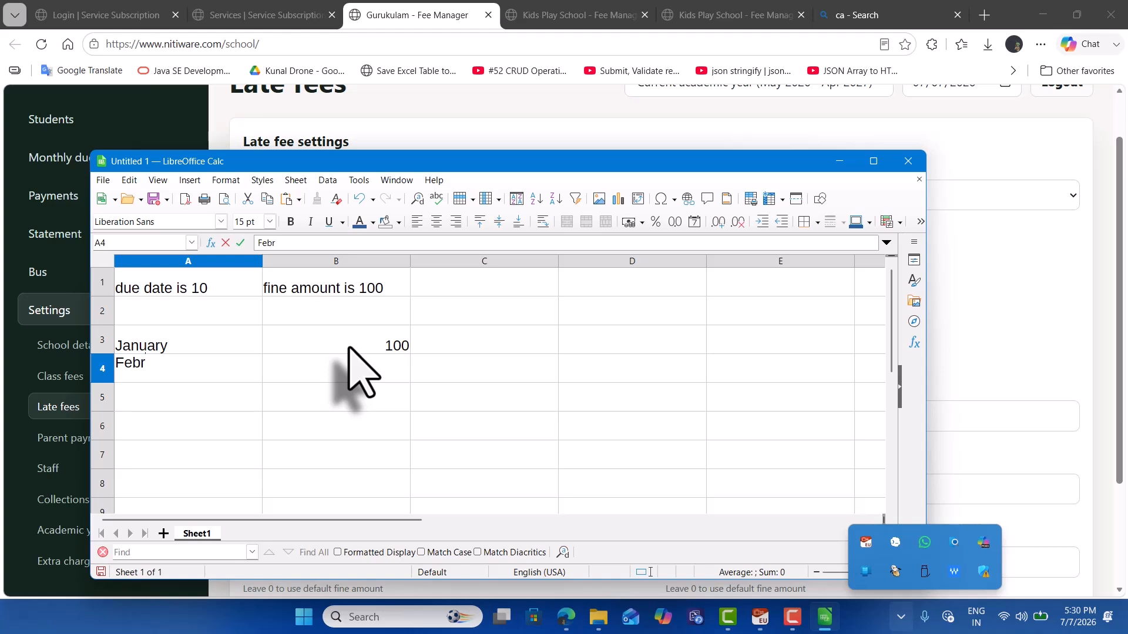
key(Right)
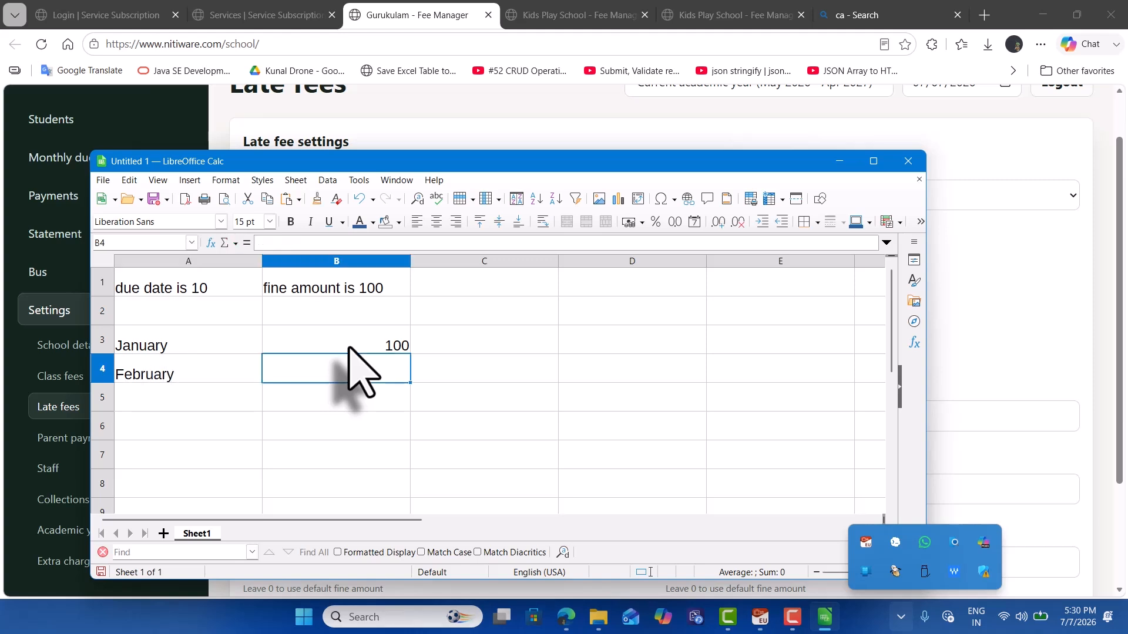
text(12)
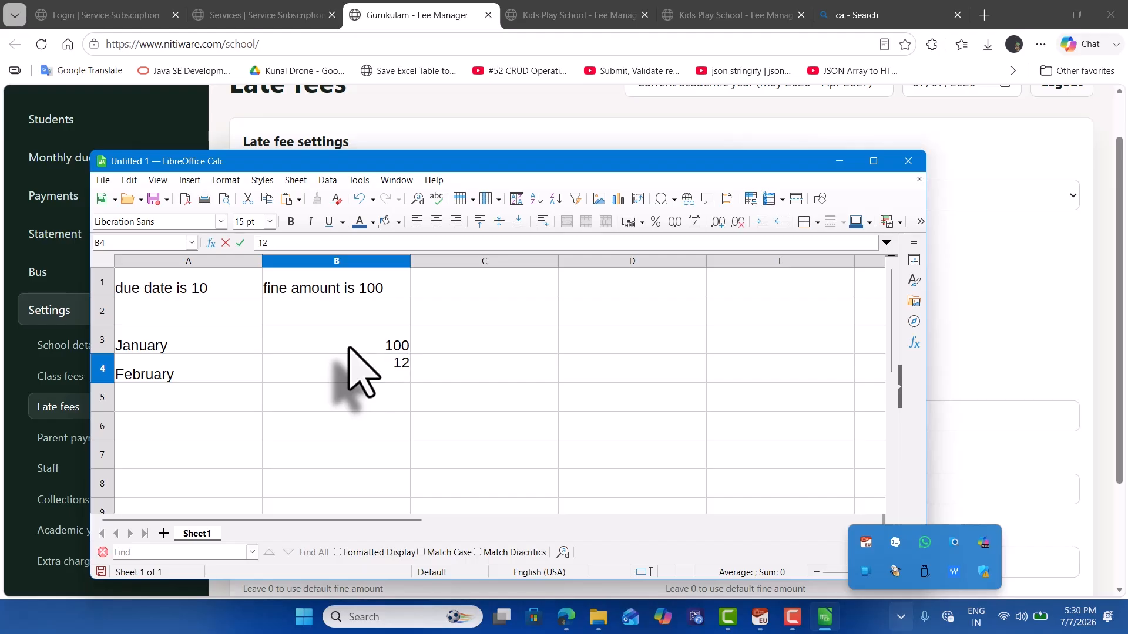
text(00)
key(Return)
Mark both January and February as "unpaid" in cells C3 and C4
key(Left)
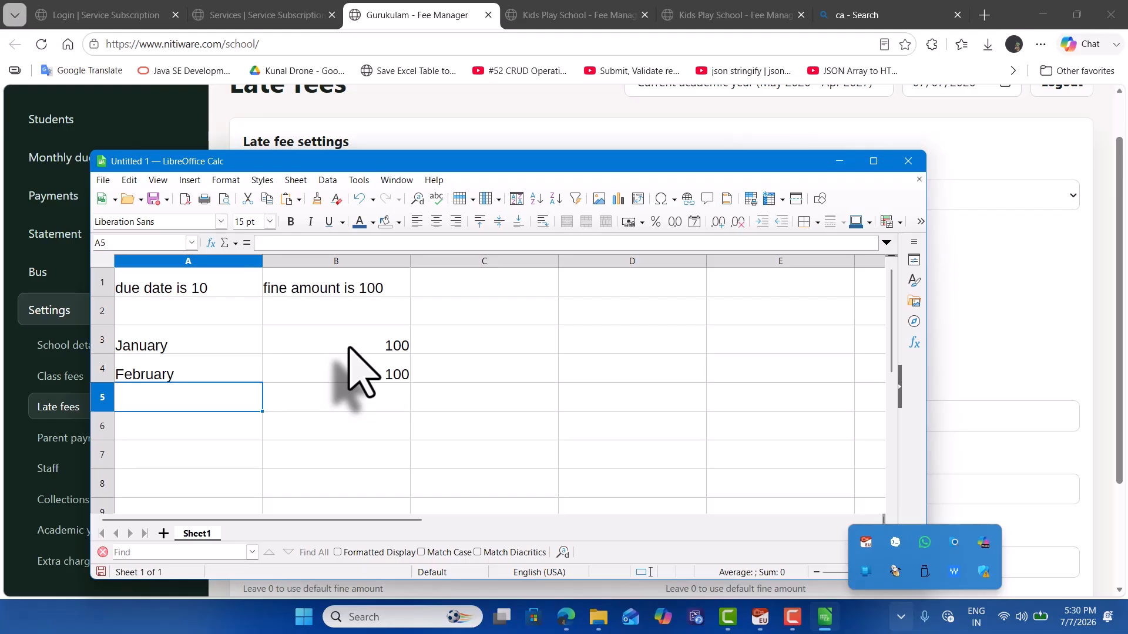
key(Up)
key(Right)
key(Up)
key(Right)
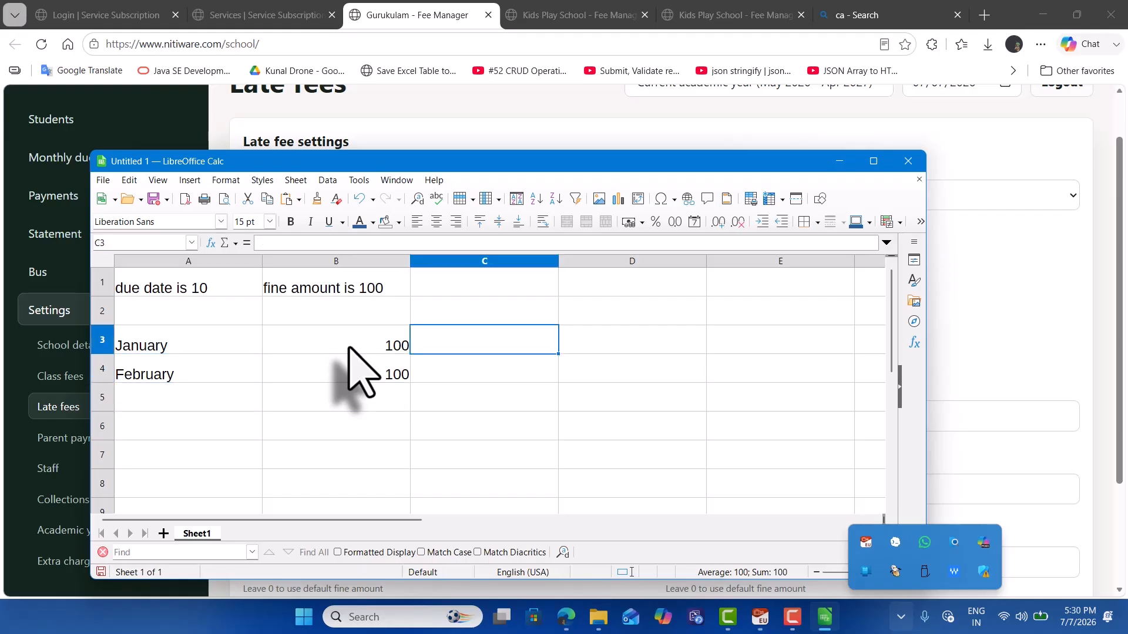
text(un)
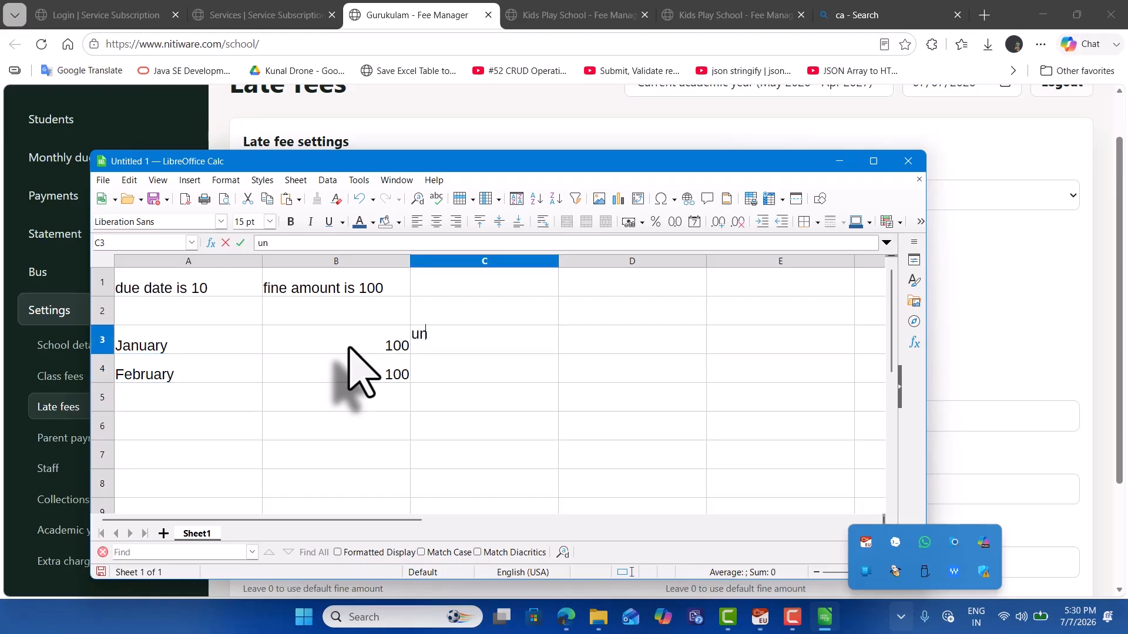
text(paid)
key(Return)
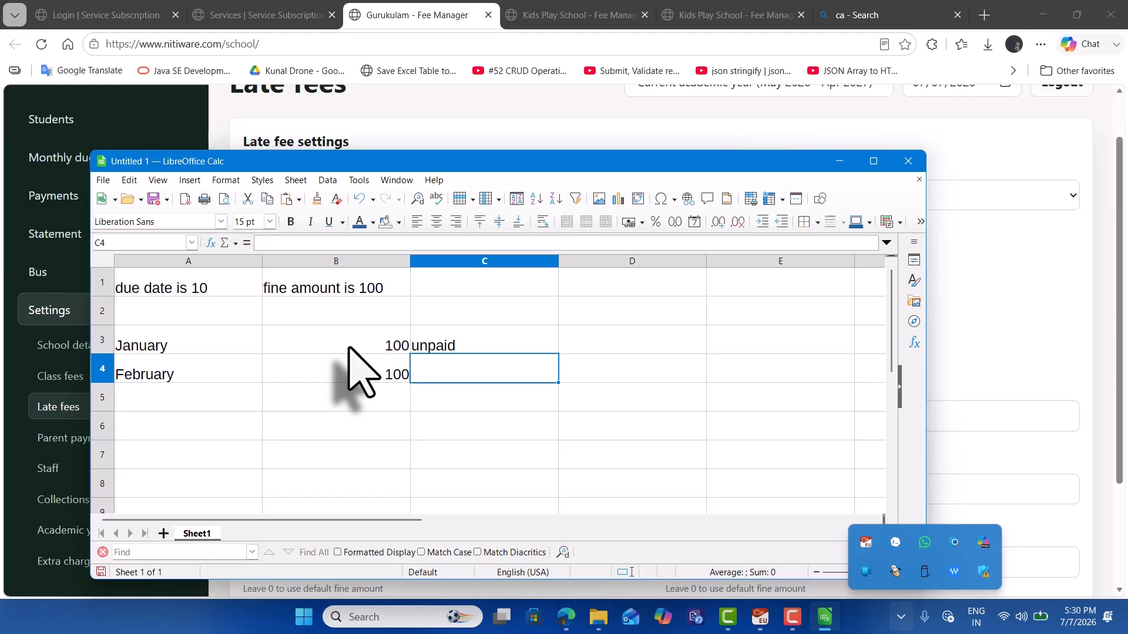
text(unpaid)
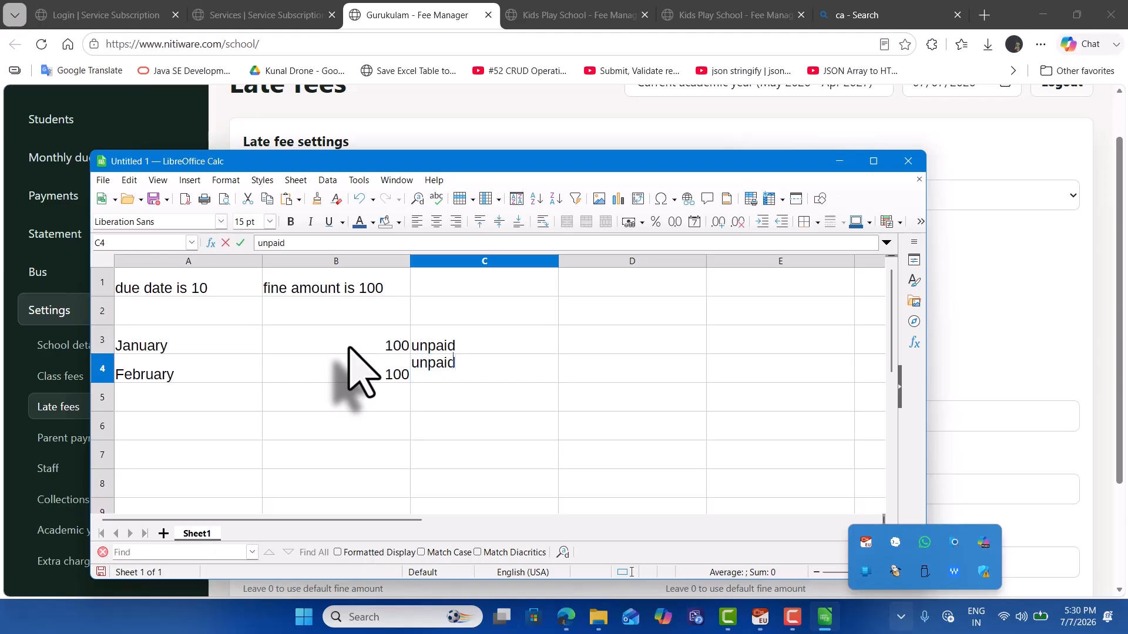
key(Return)
Add a row 5 entry for "march" with a fine of 100 and the status "unpaid"
key(Left)
key(Left)
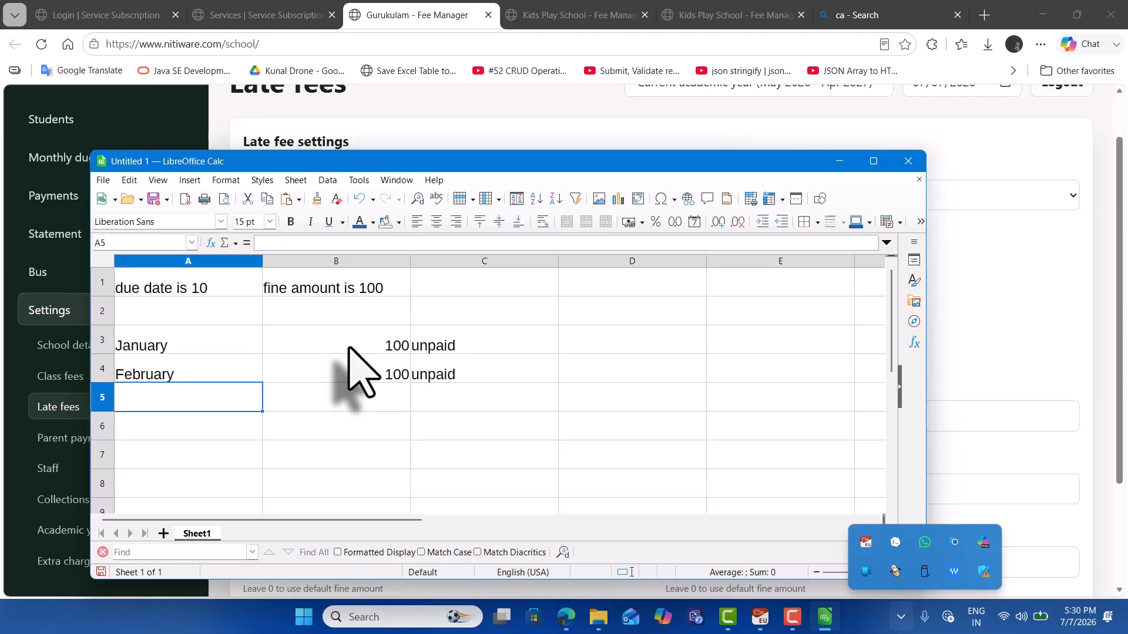
text(march)
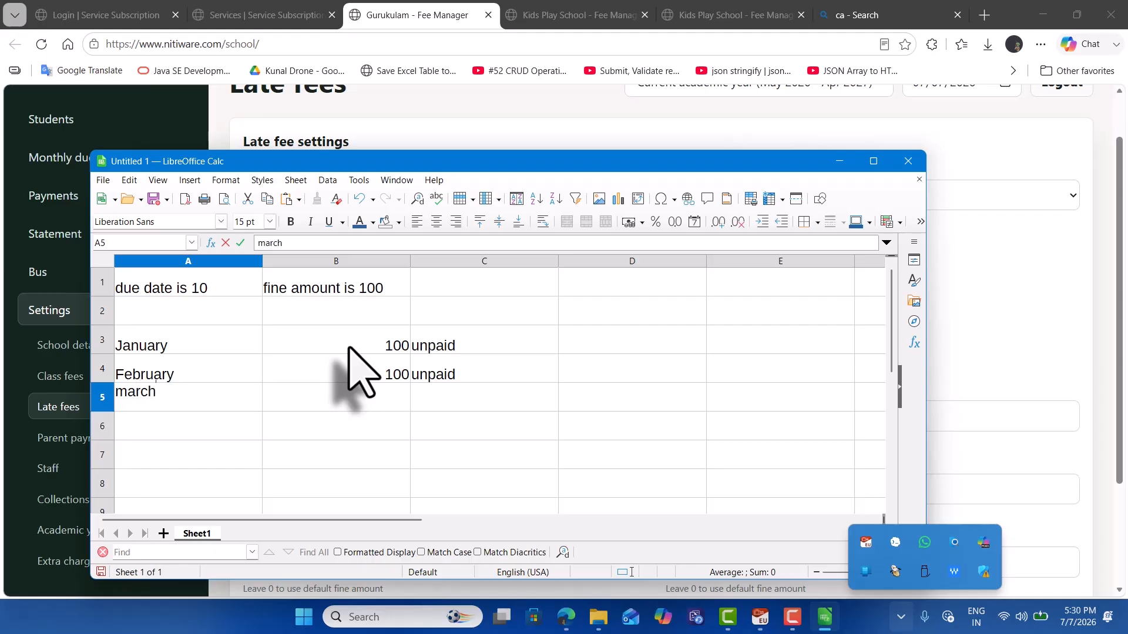
key(Tab)
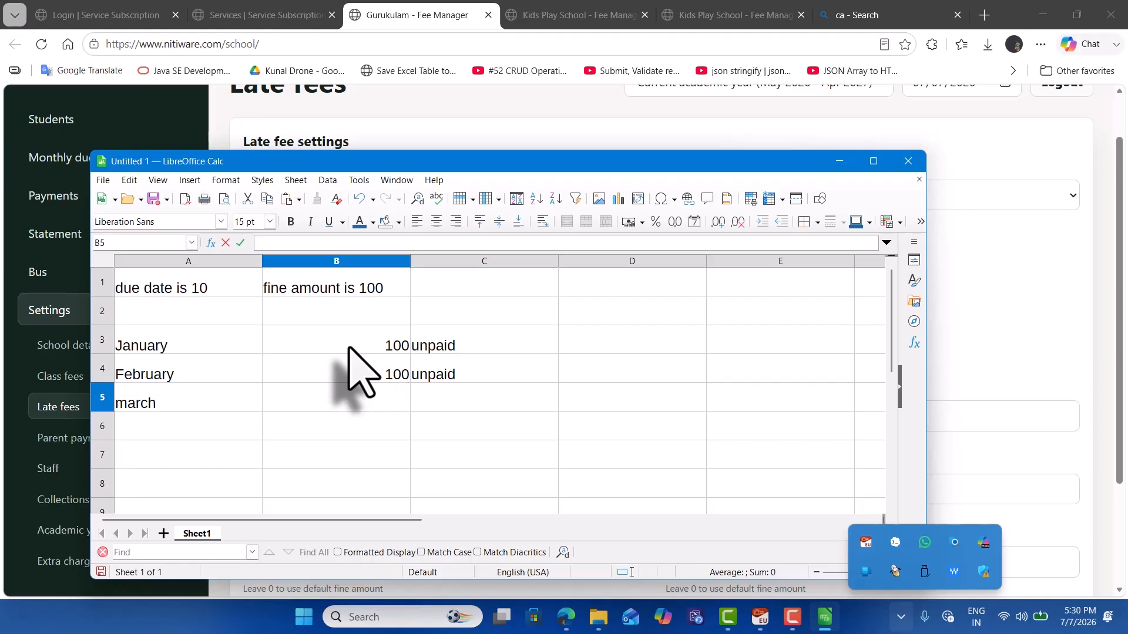
text(100)
key(Tab)
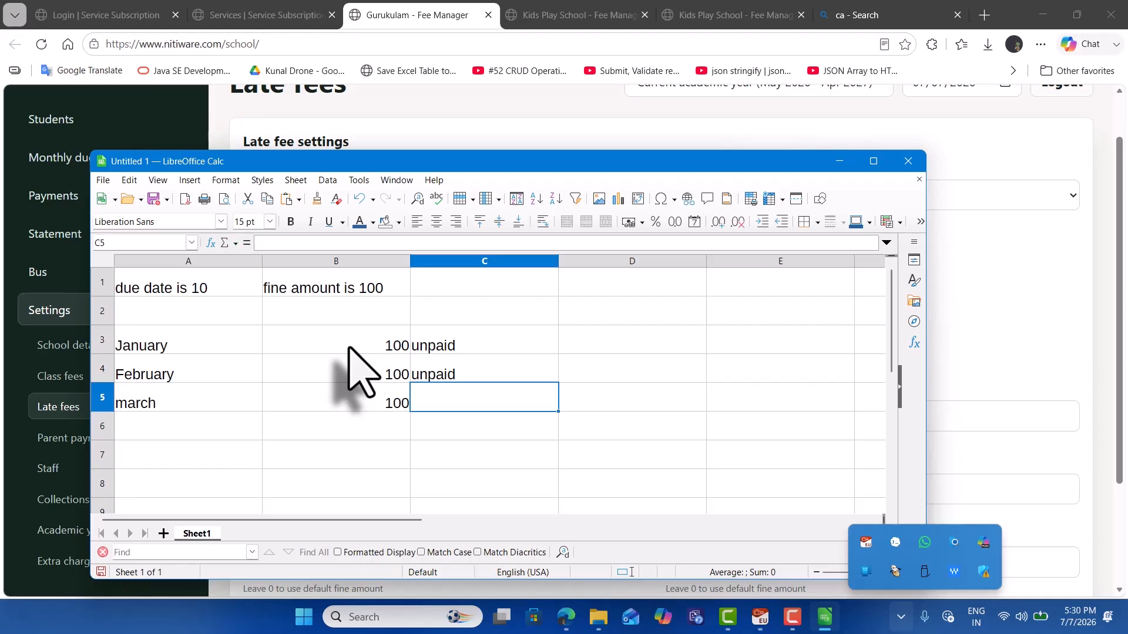
text(unpa)
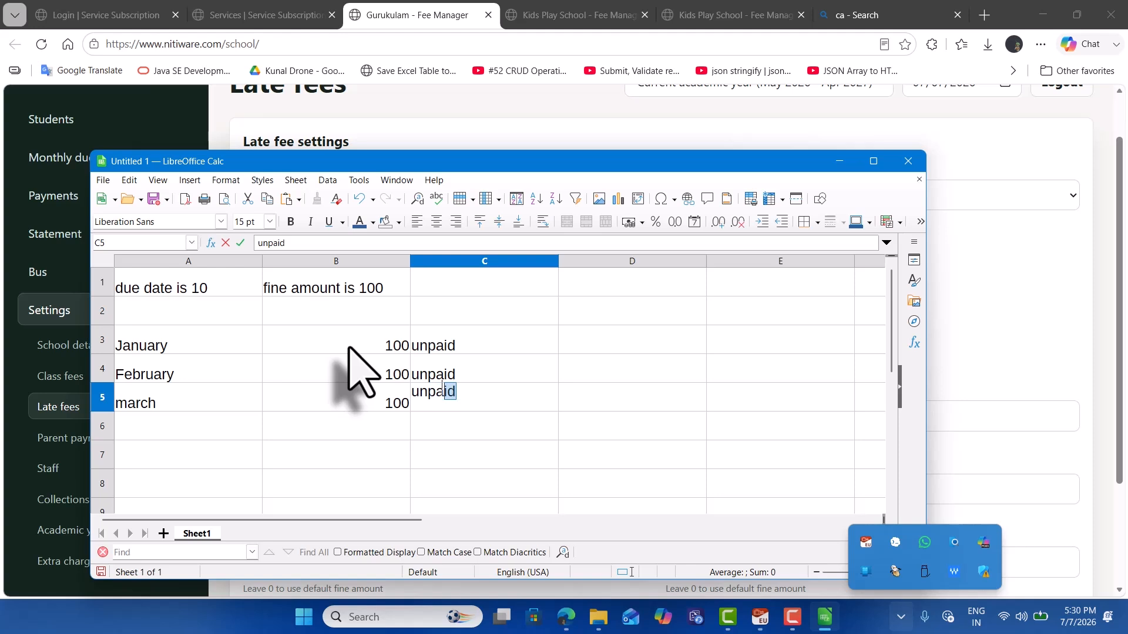
text(id)
key(Return)
Add April in A6 with the status "paid" in C6, leaving its fine cell empty
key(Left)
key(Left)
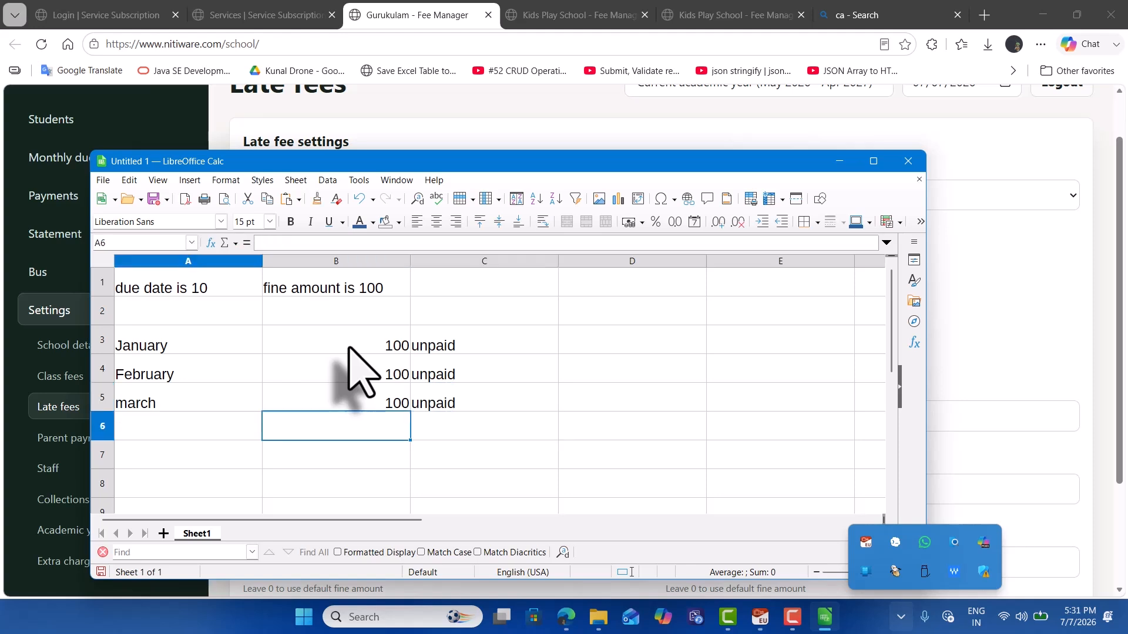
text(Ap)
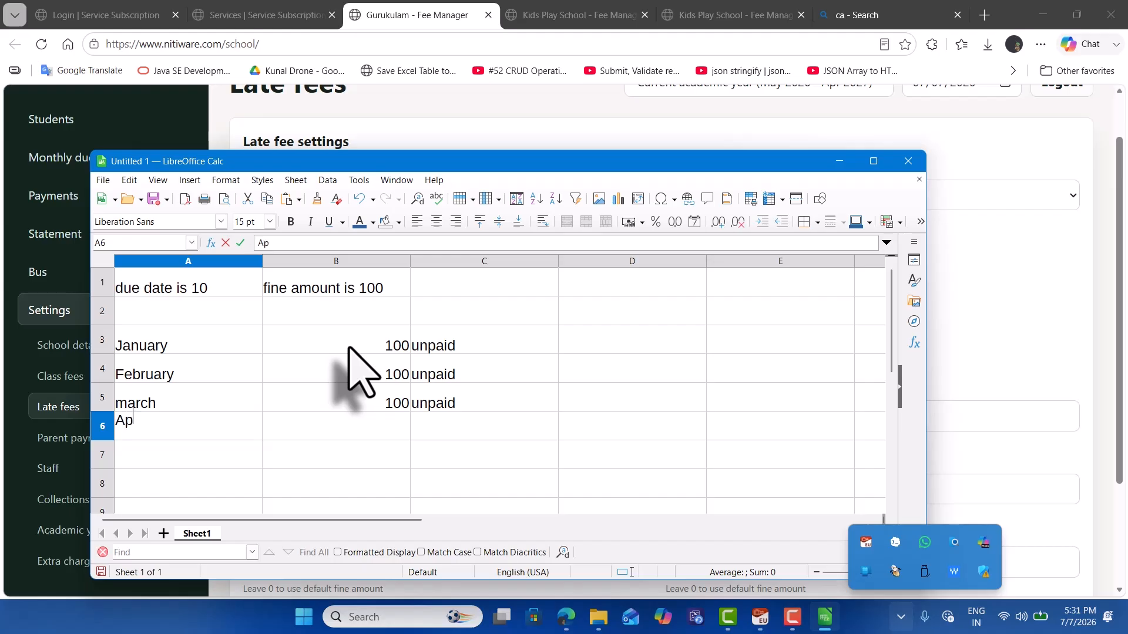
text(ril)
key(Tab)
key(Tab)
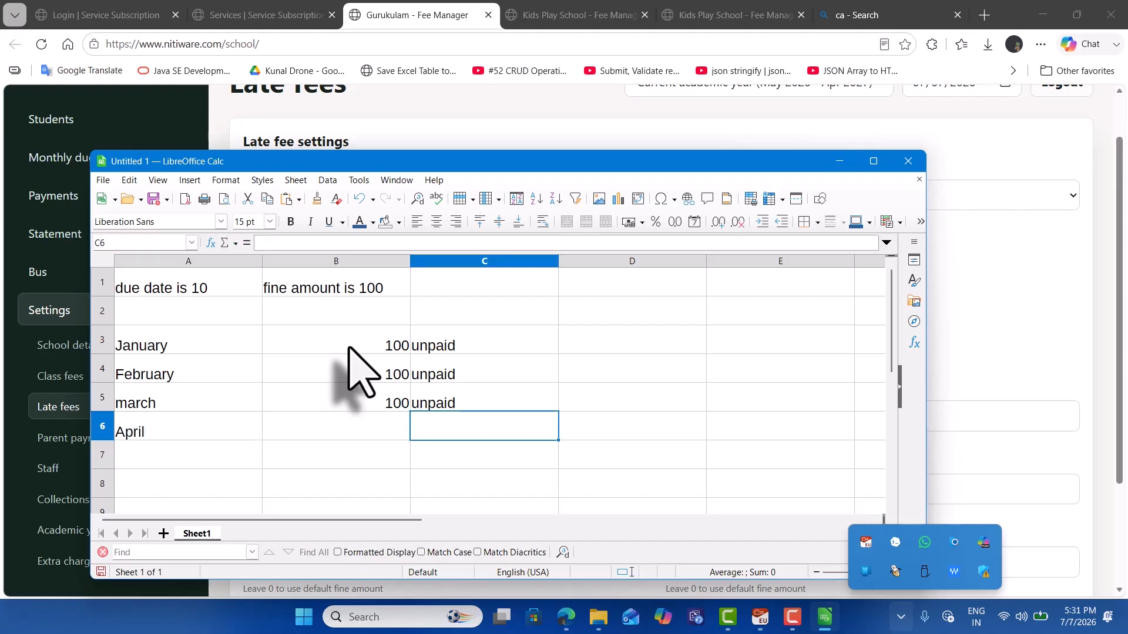
key(Left)
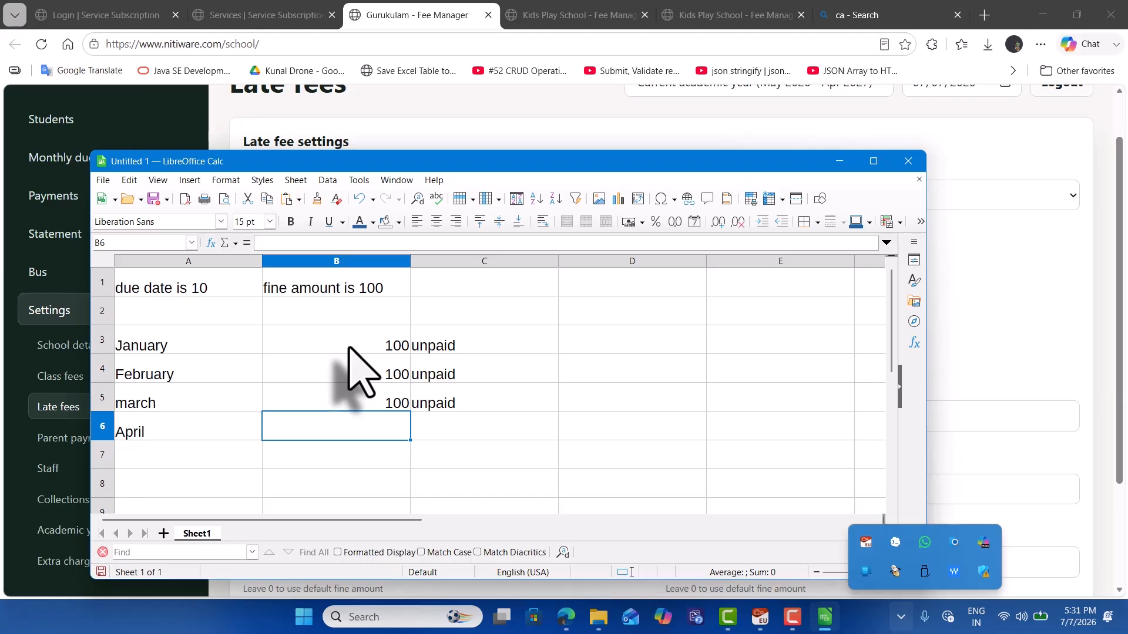
key(Right)
text(p)
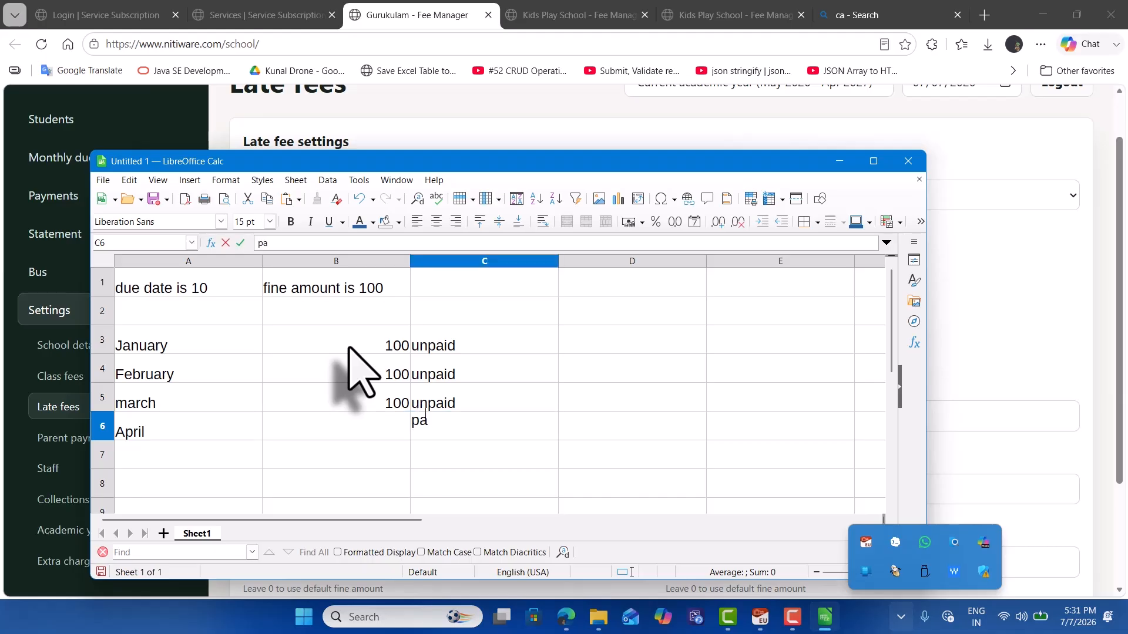
text(ain)
text(d)
key(Return)
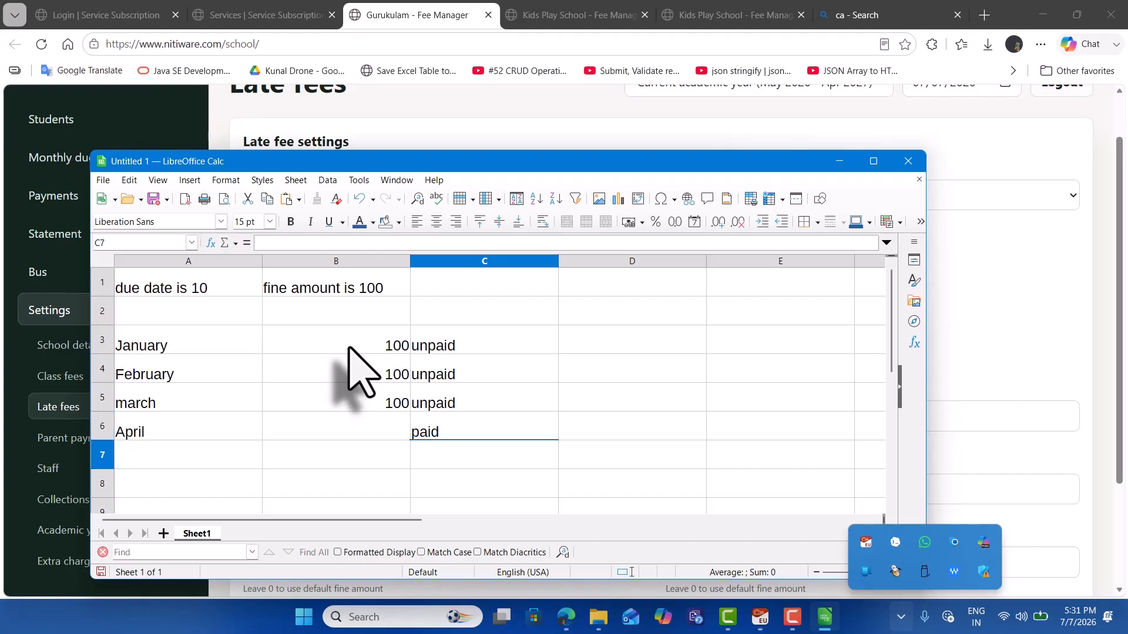
Enter the summary text "total fine is 300 rs" in B8
key(Down)
key(Left)
text(t)
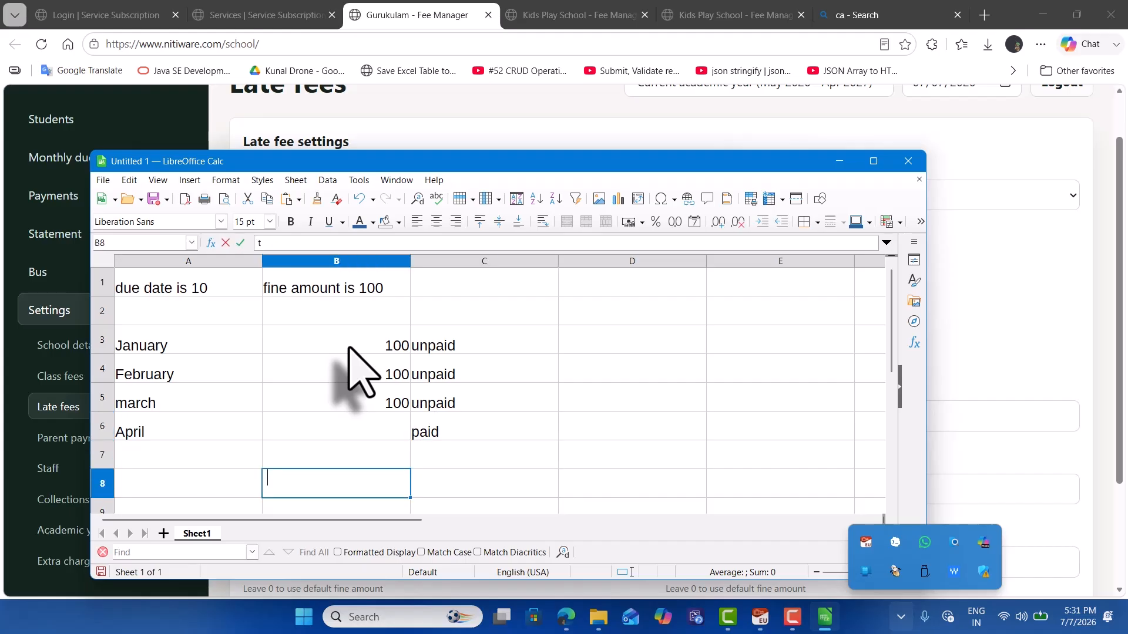
text(otal )
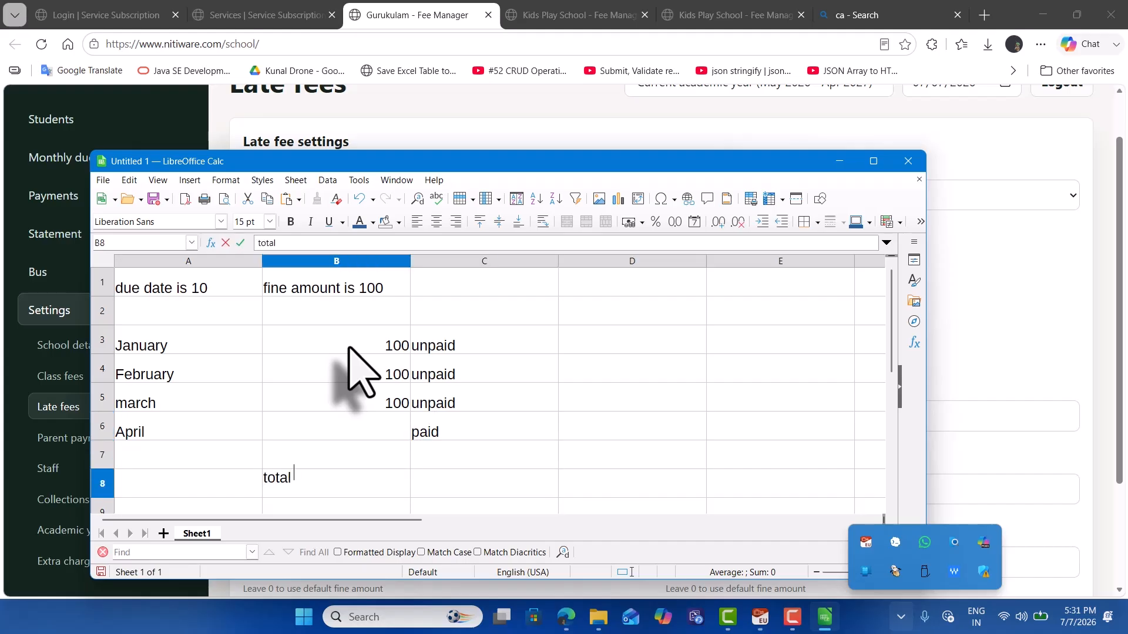
text(fine is 300)
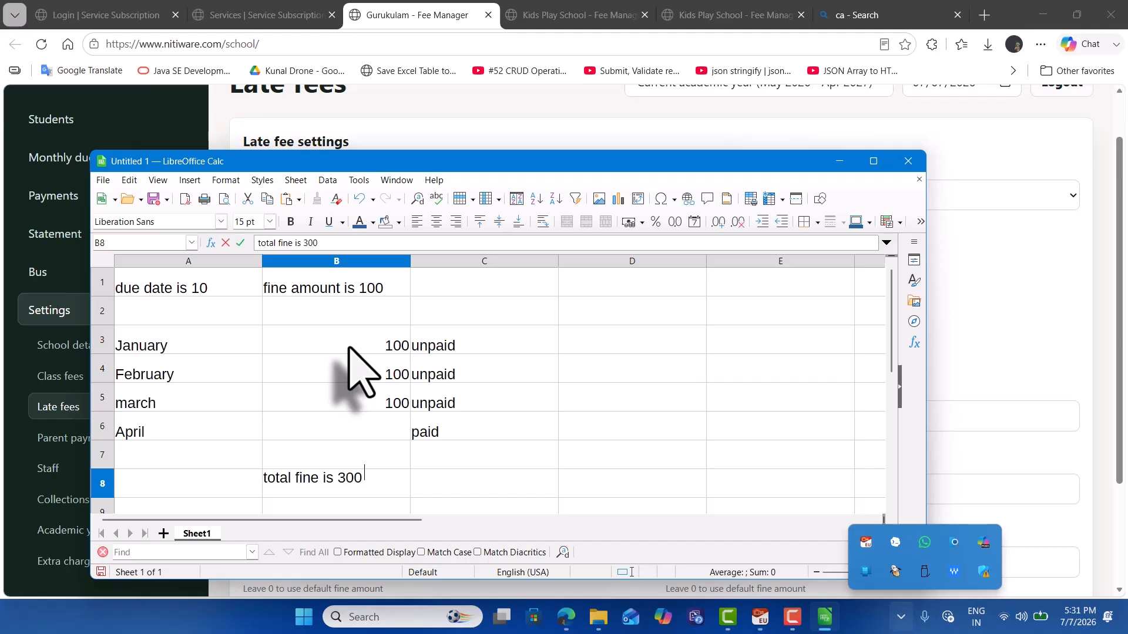
text( rs)
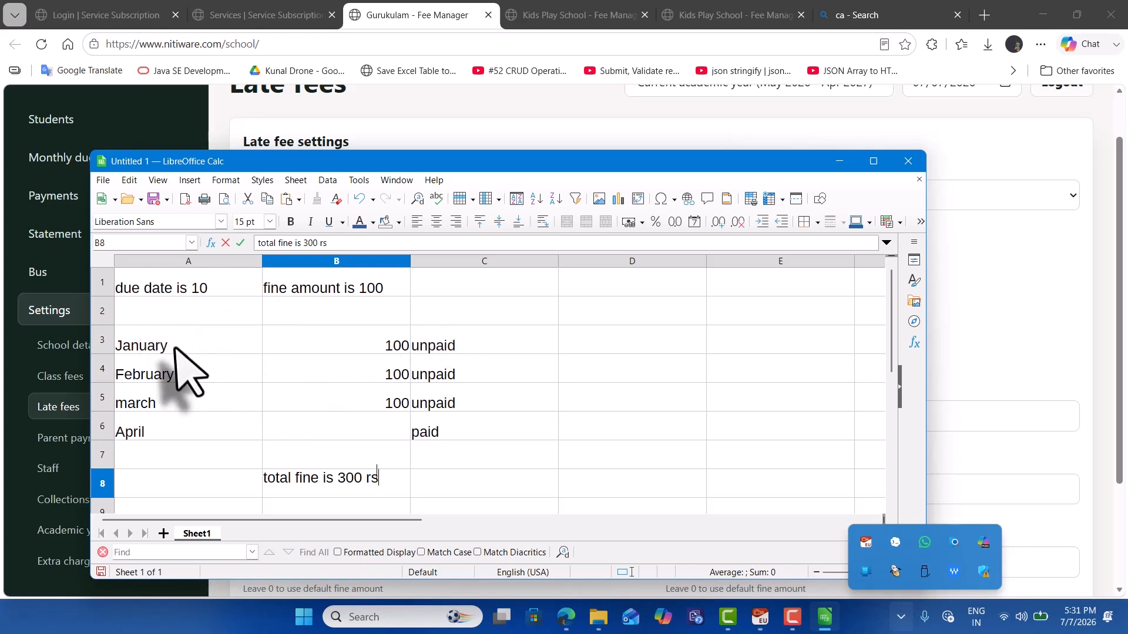
Review the month-by-month example in A3:C6, then return to the fee manager and list the fine calculation options
drag(174, 348, 445, 421)
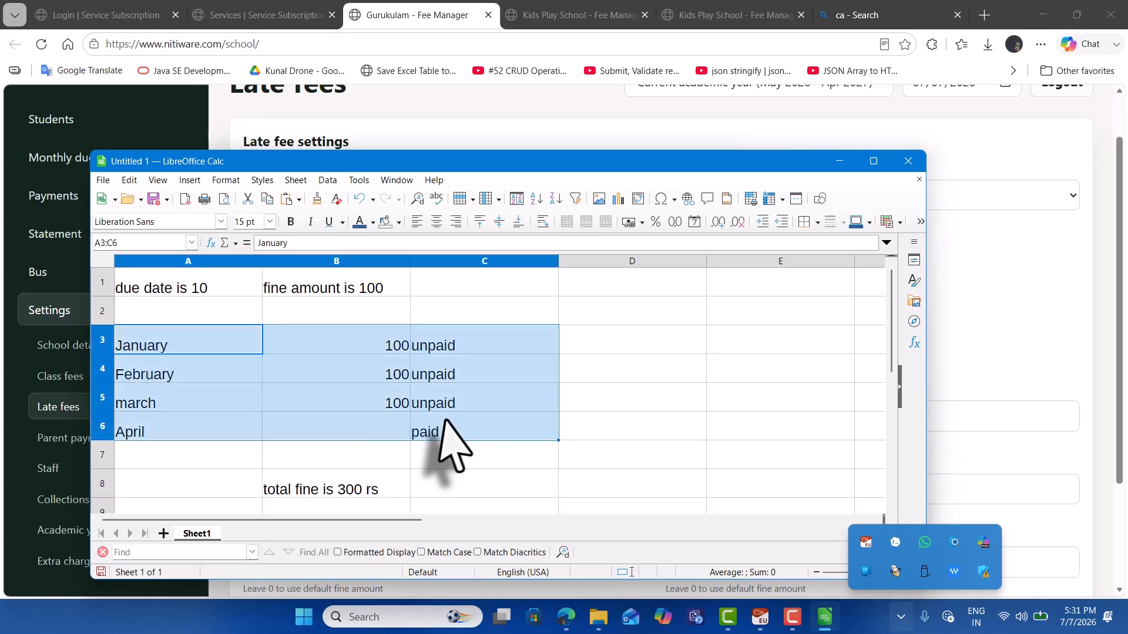
click(531, 377)
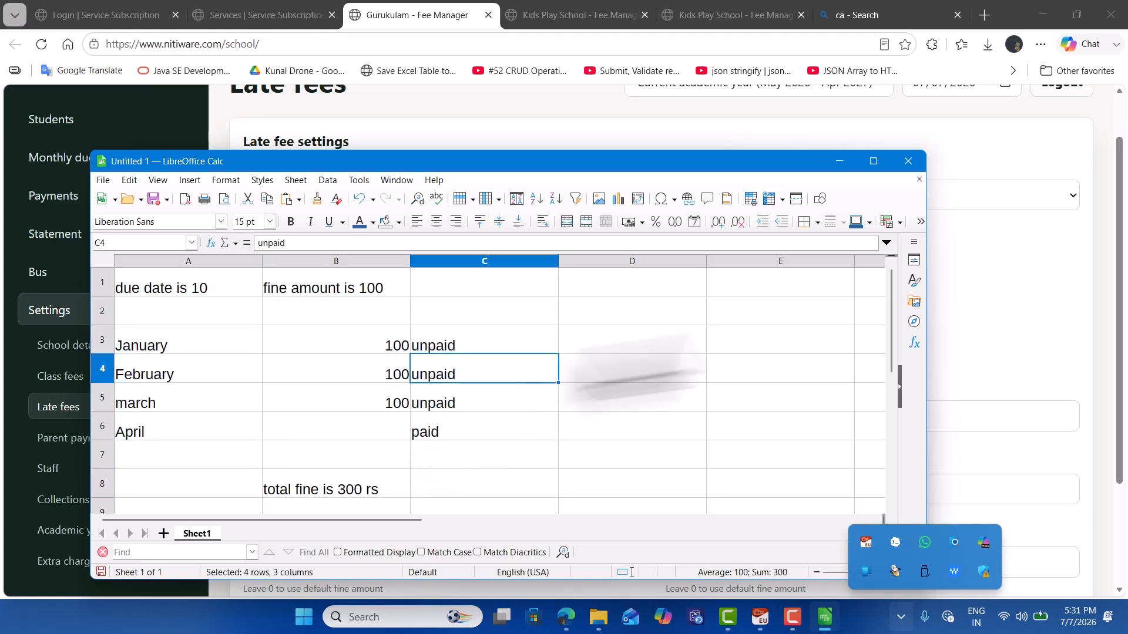
click(842, 163)
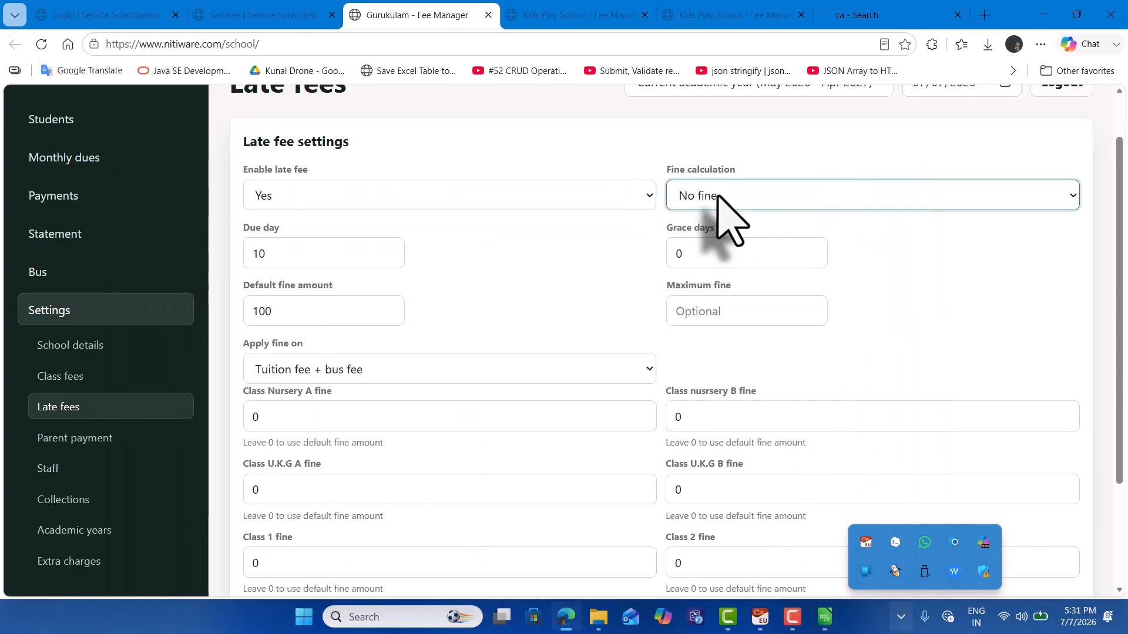
click(717, 196)
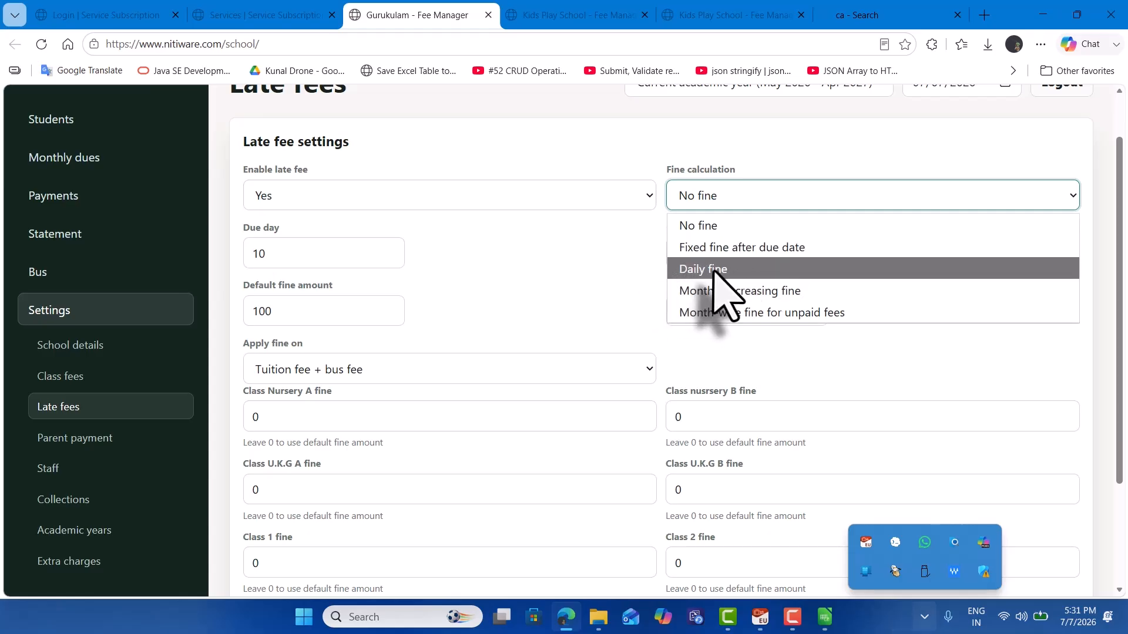
Switch back to the LibreOffice Calc spreadsheet and clear the example contents of A3:C8
click(824, 616)
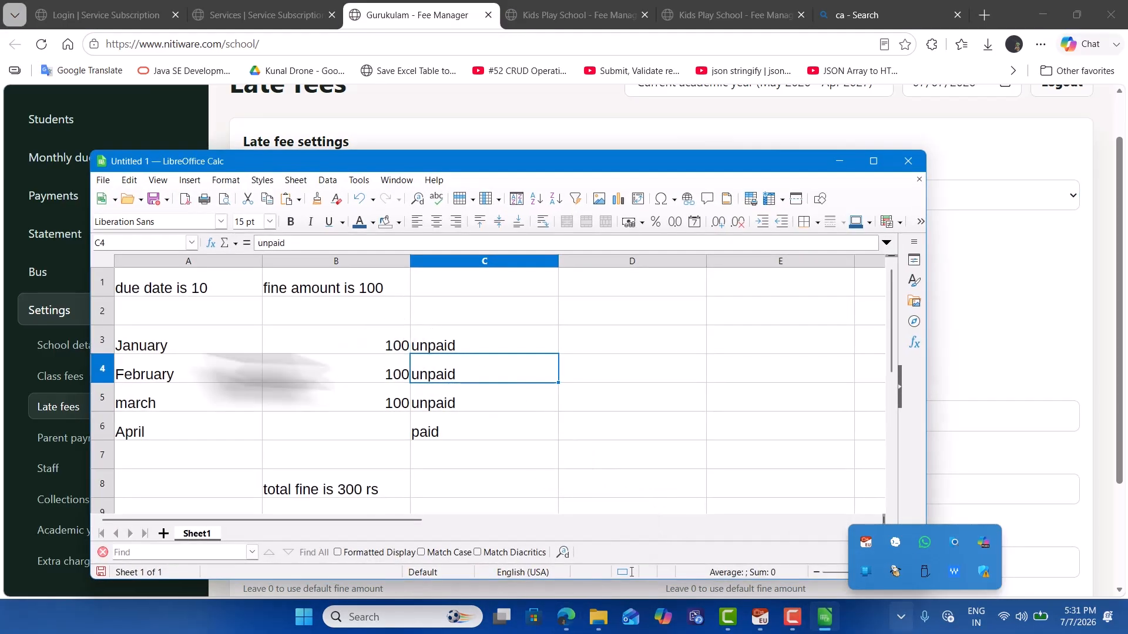
click(171, 345)
drag(176, 352, 419, 485)
key(Delete)
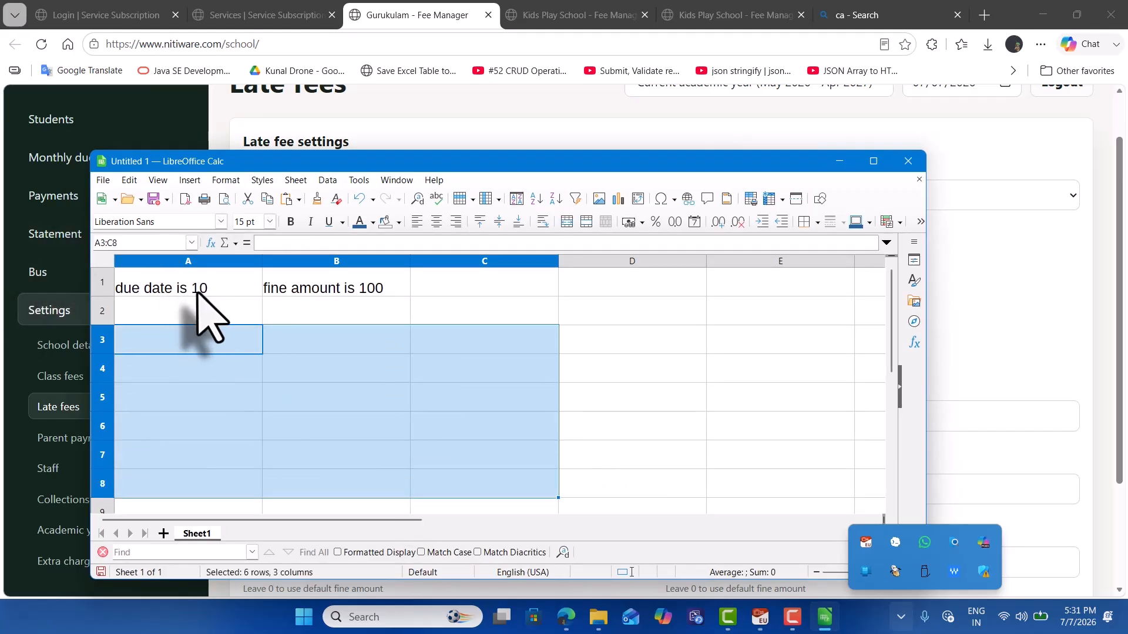
Enter "January" in A3 and the status "unpaid till 20" in C3, leaving B3 empty
click(209, 351)
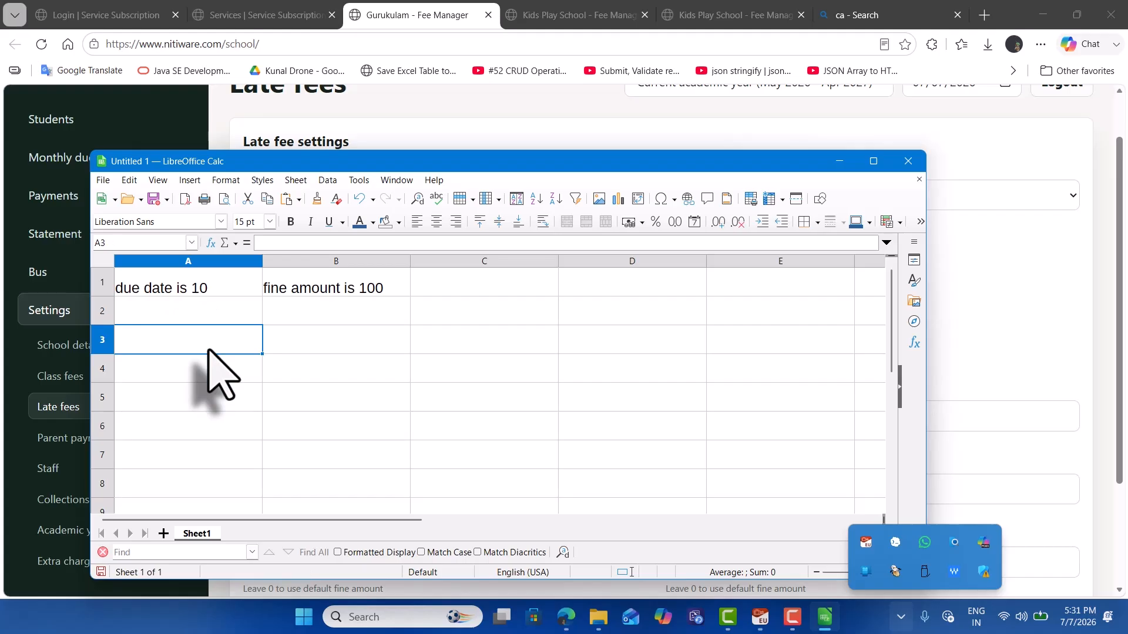
text(jna)
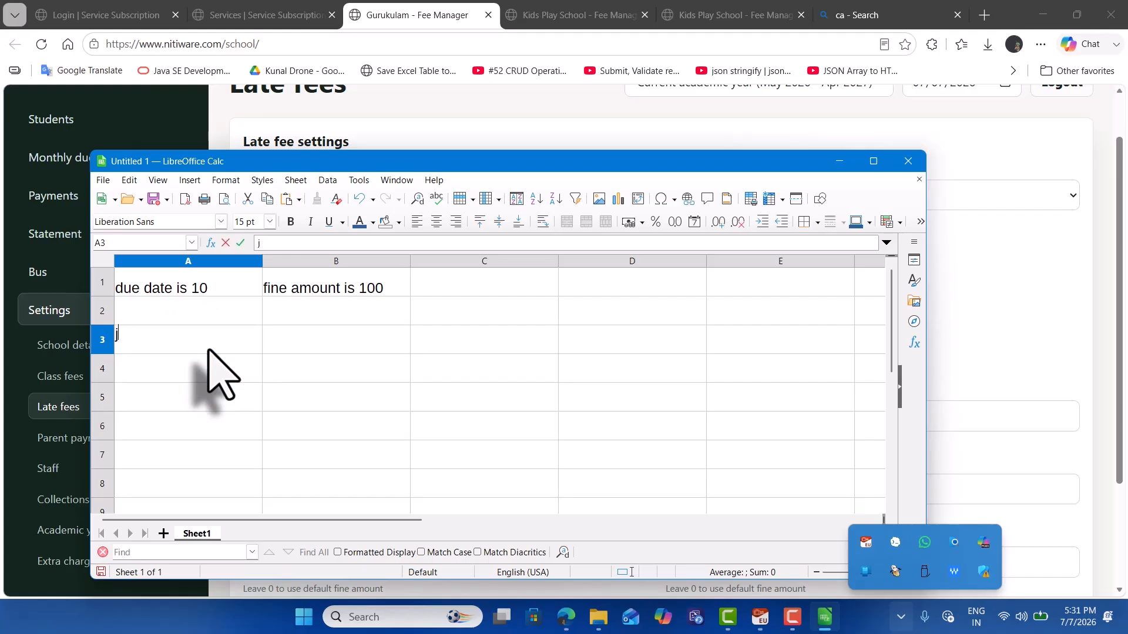
key(BackSpace)
text(January)
key(Tab)
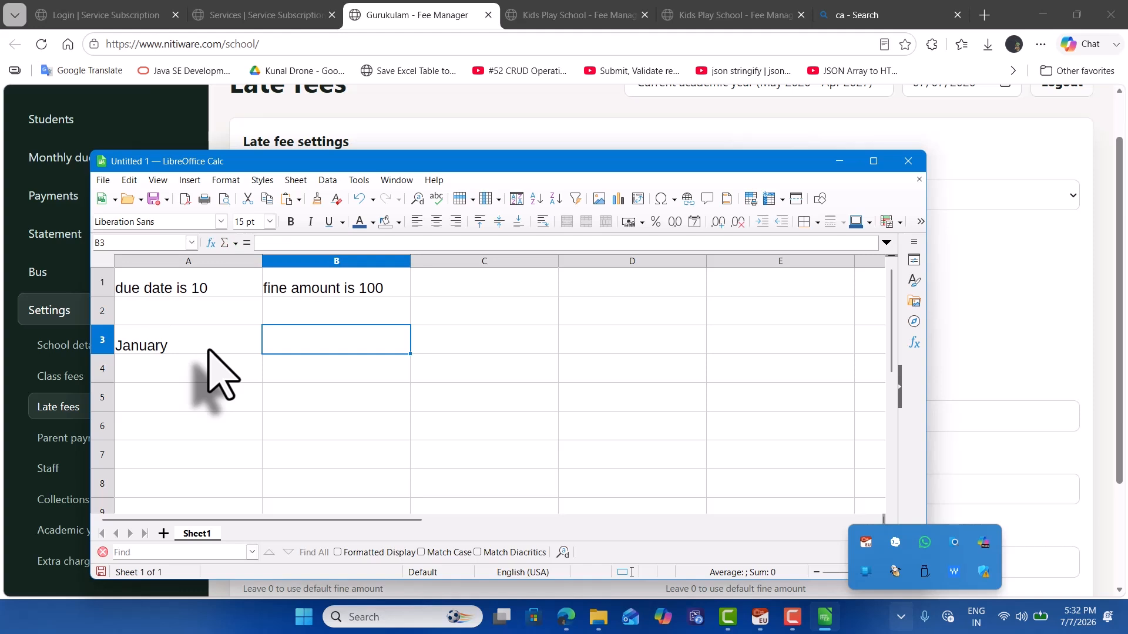
text(t)
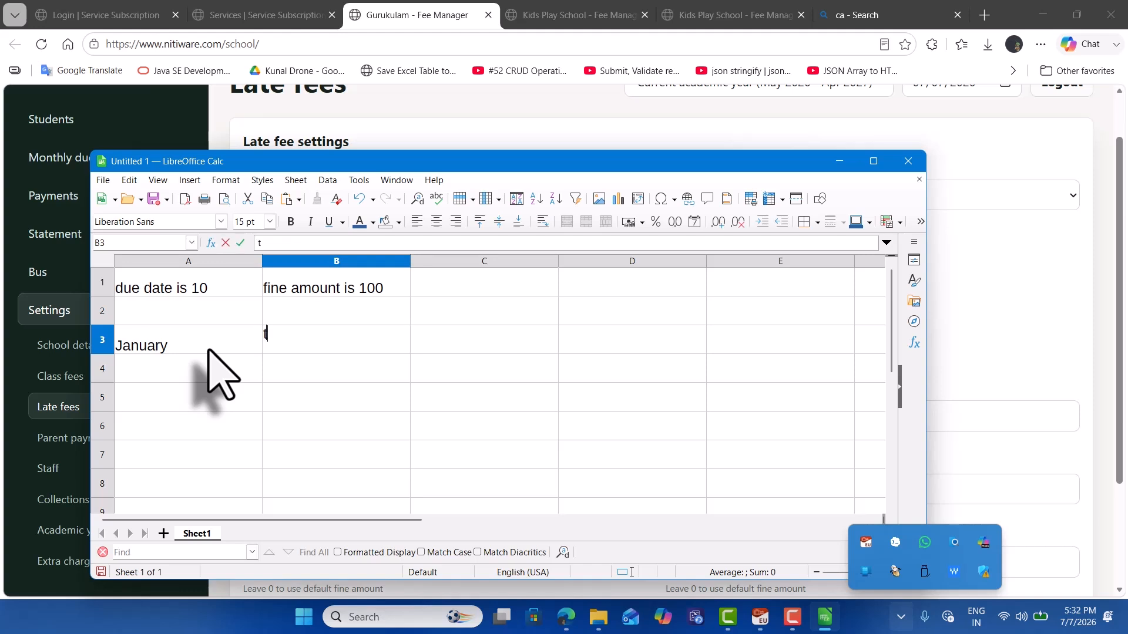
key(Tab)
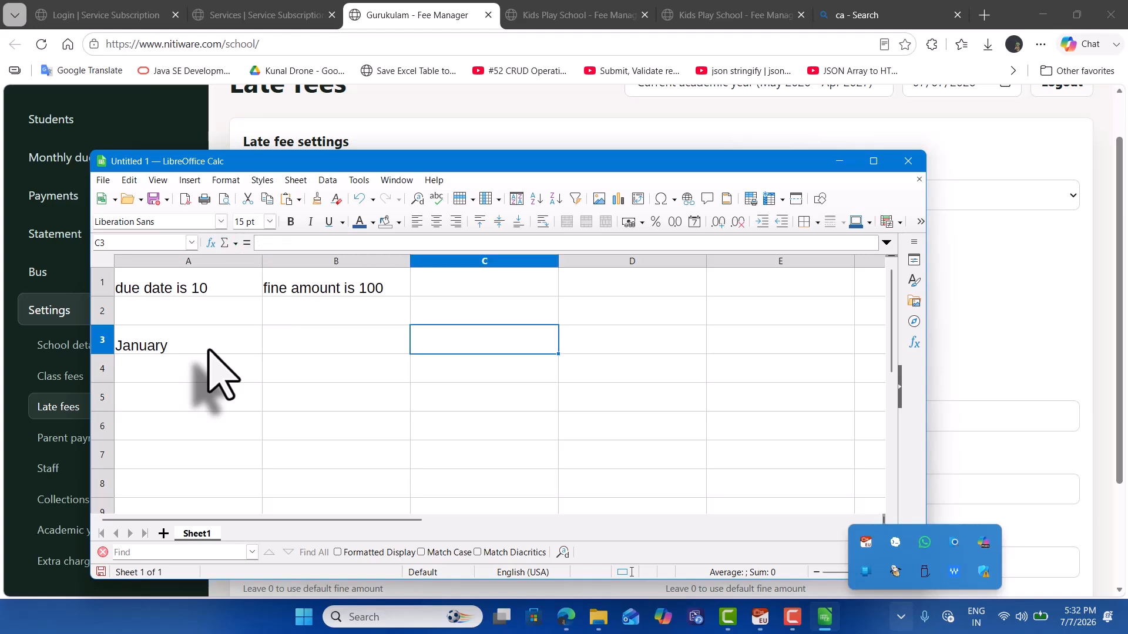
text(unpaid )
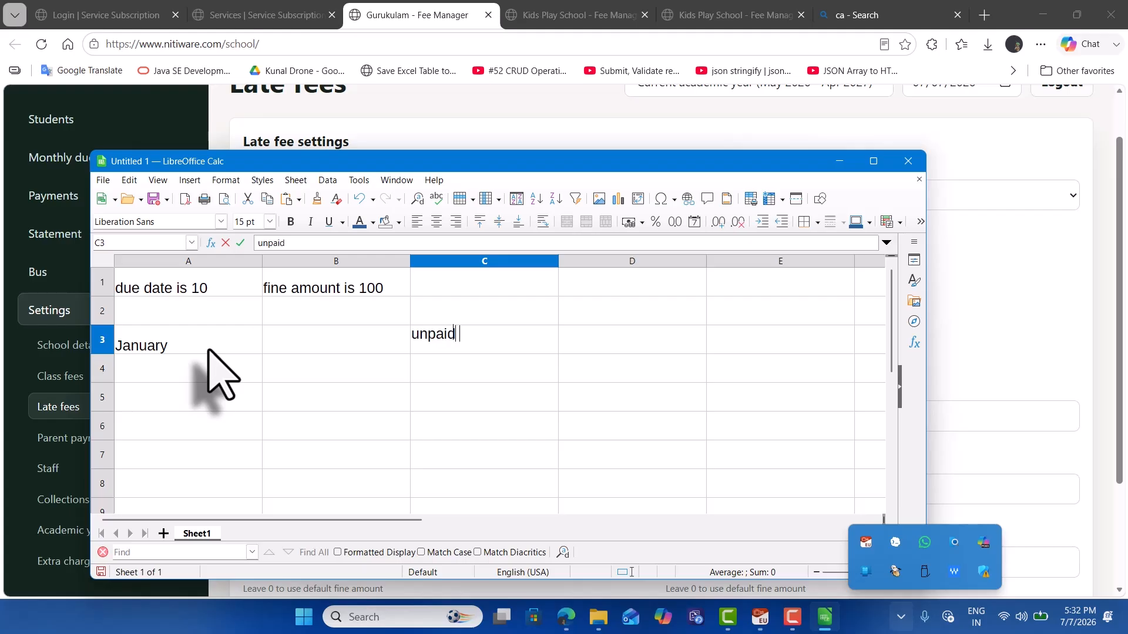
text(till 20)
key(Return)
Extend the status text in C3 to read "unpaid till 20th of the month"
key(Left)
key(Up)
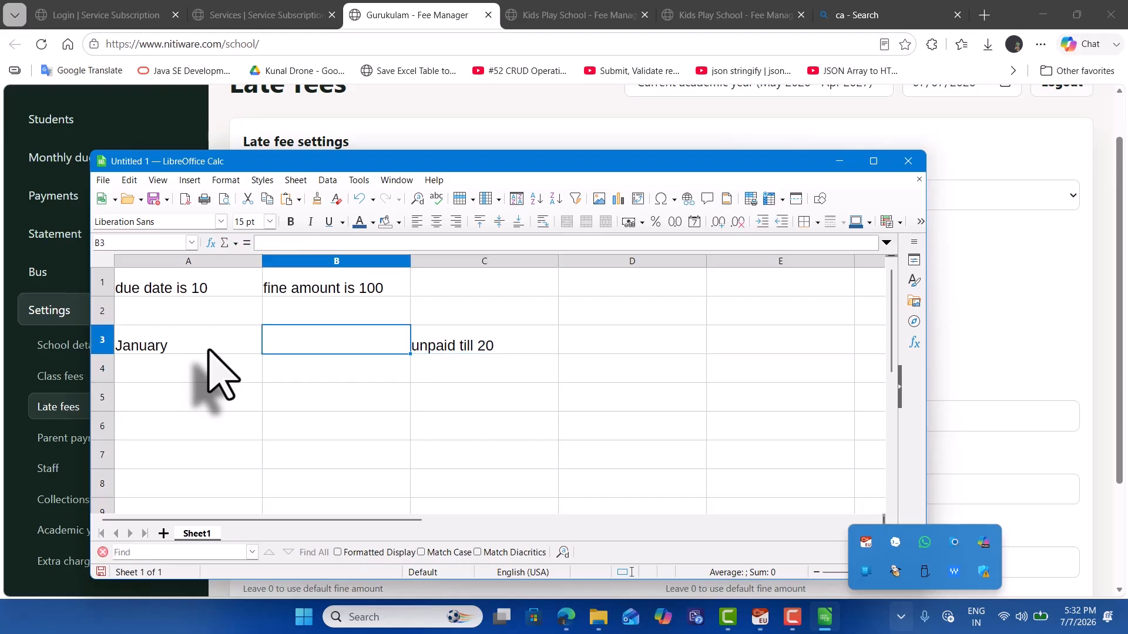
key(Right)
key(Left)
key(Right)
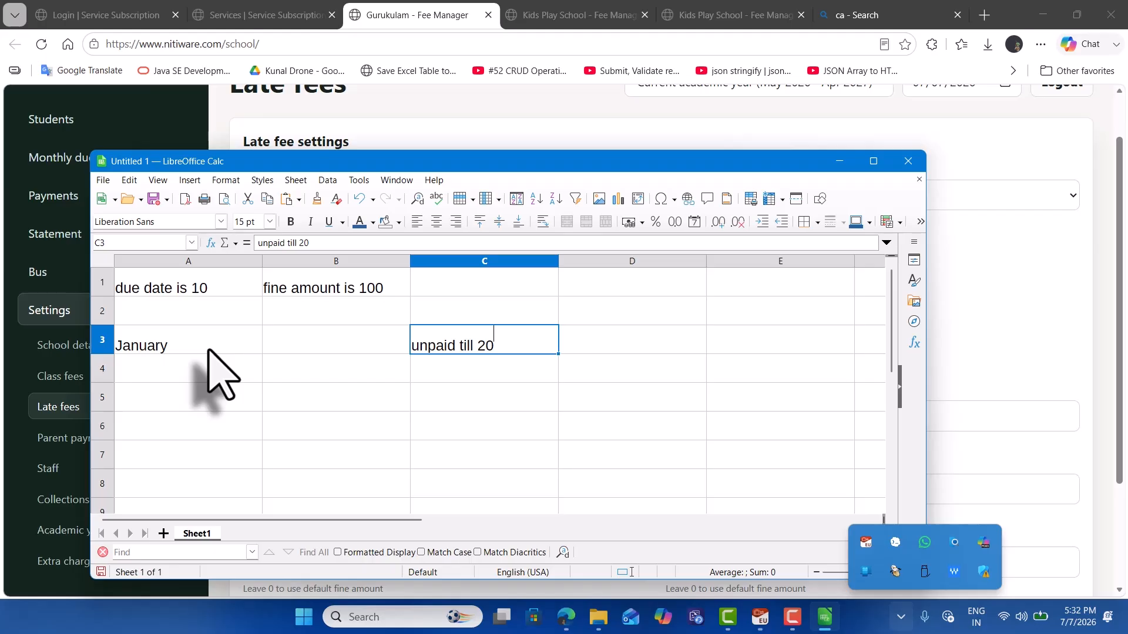
key(F2)
text(th )
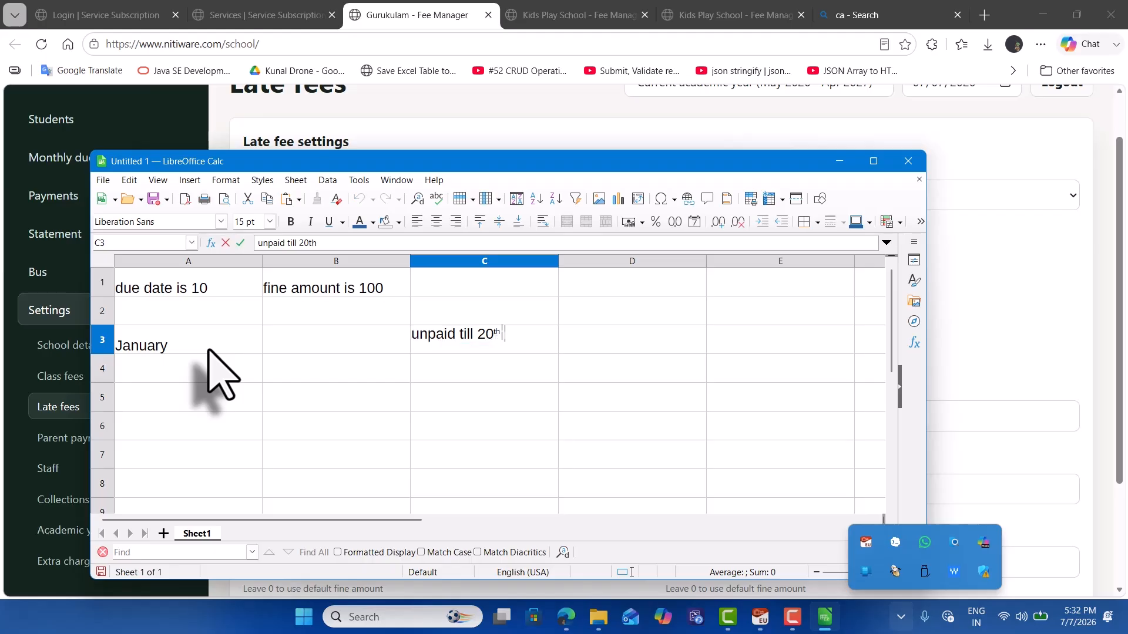
text(of the mon)
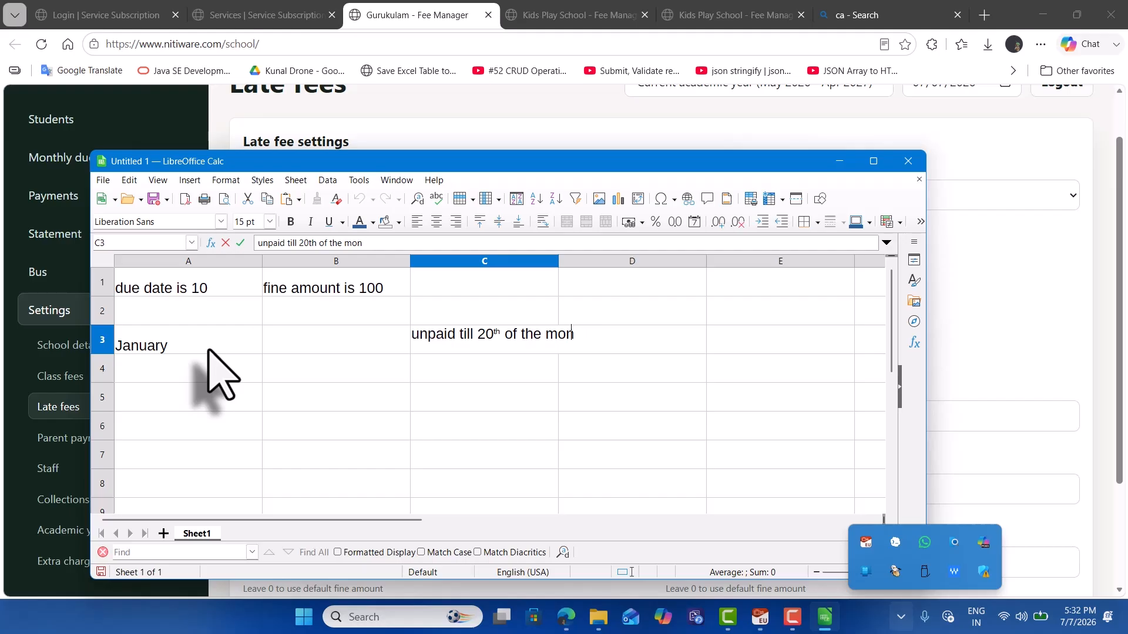
text(eth)
key(Return)
Enter the daily fine calculation "10 x 100" for January in B3
key(Left)
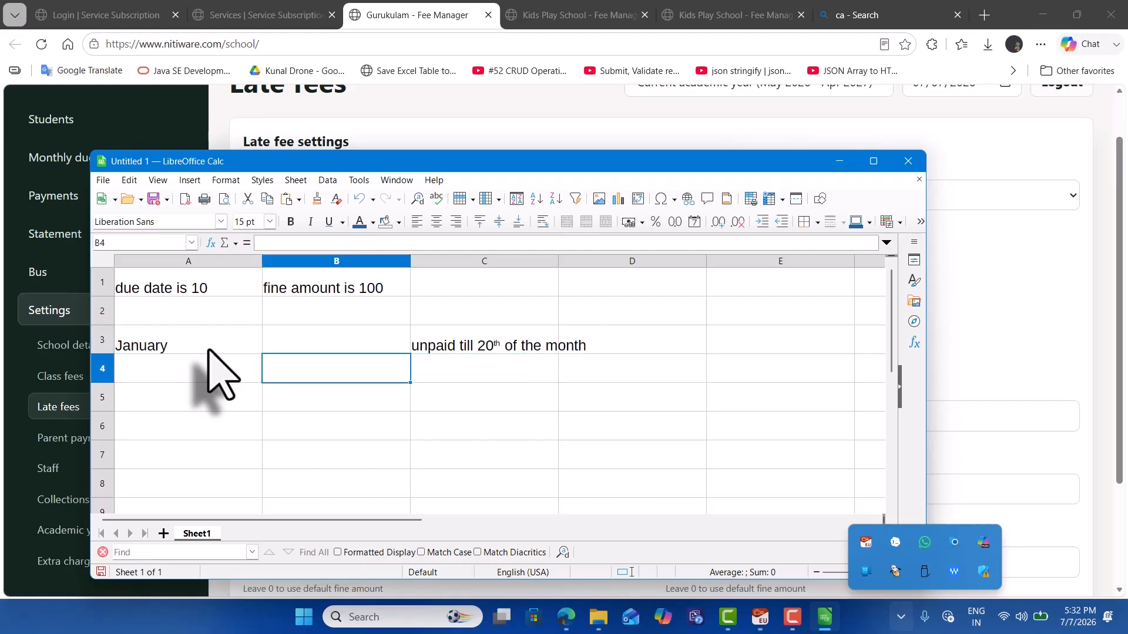
key(Up)
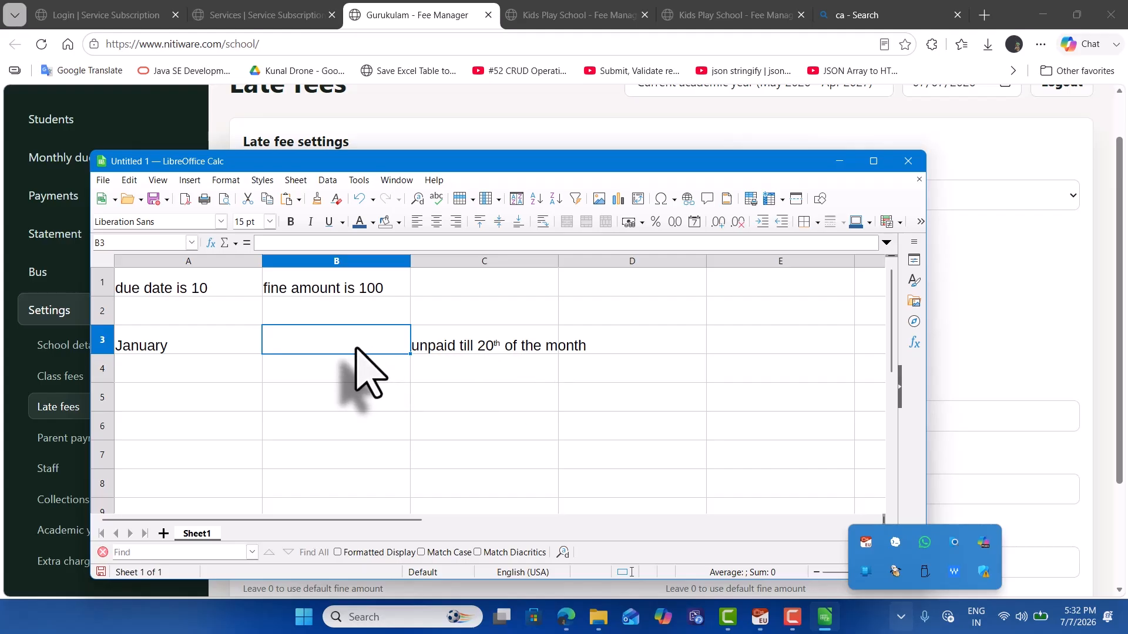
text(the)
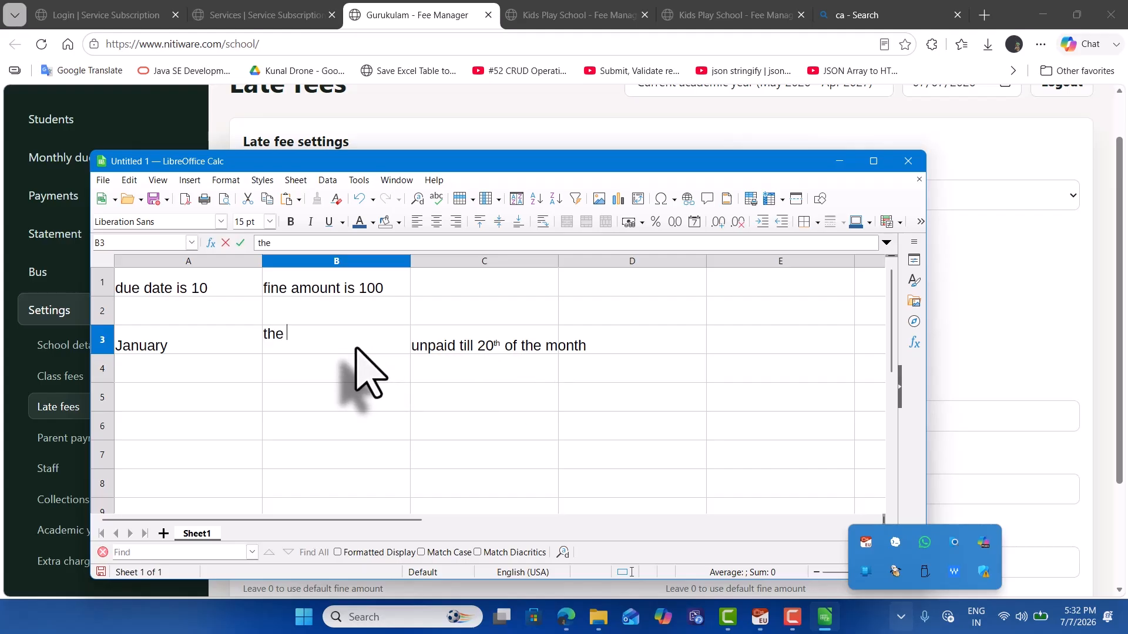
key(BackSpace)
key(BackSpace)
key(BackSpace)
Enter the summary text "total fine = 1000" in B5
click(305, 401)
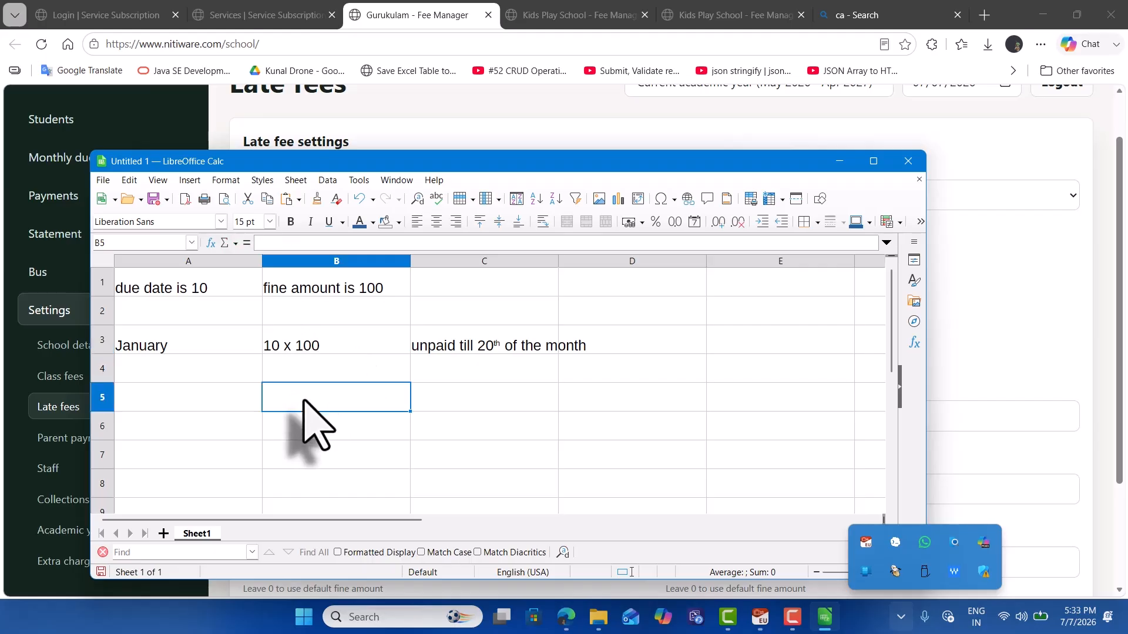
text(total fine = 1000)
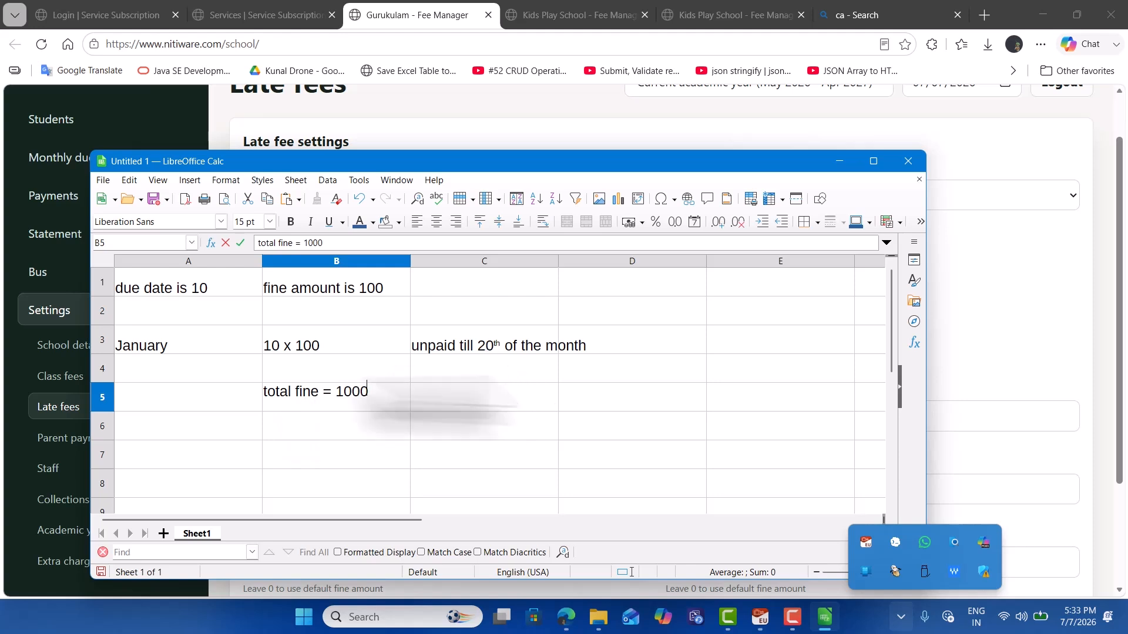
click(200, 292)
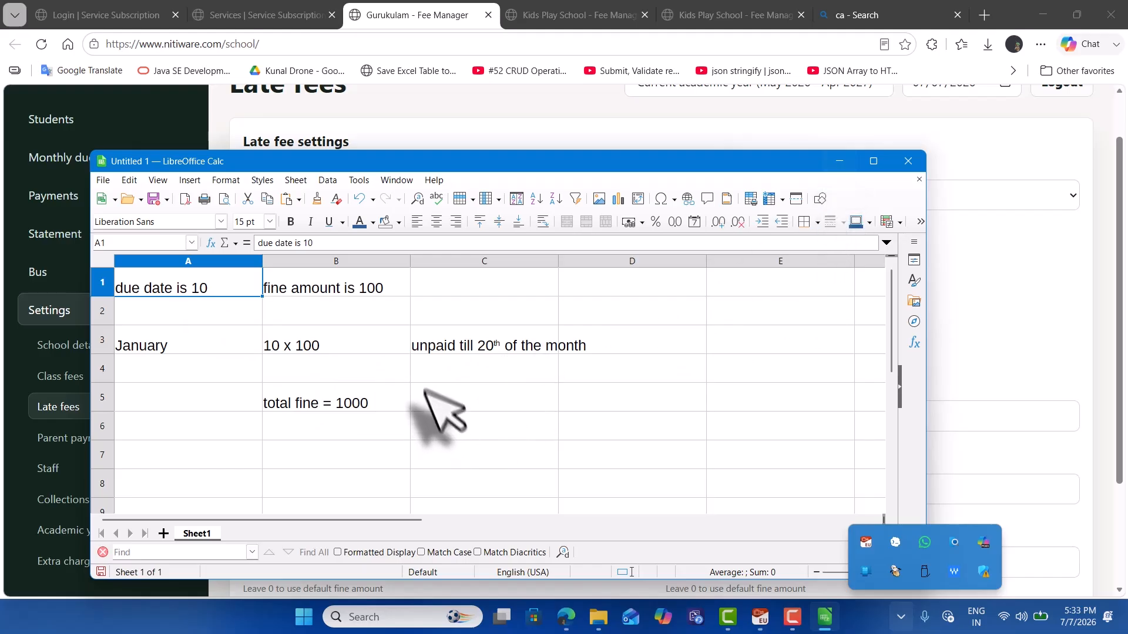
Review the daily fine example's cells, then return to the fee manager and list the fine calculation options
click(401, 351)
click(352, 406)
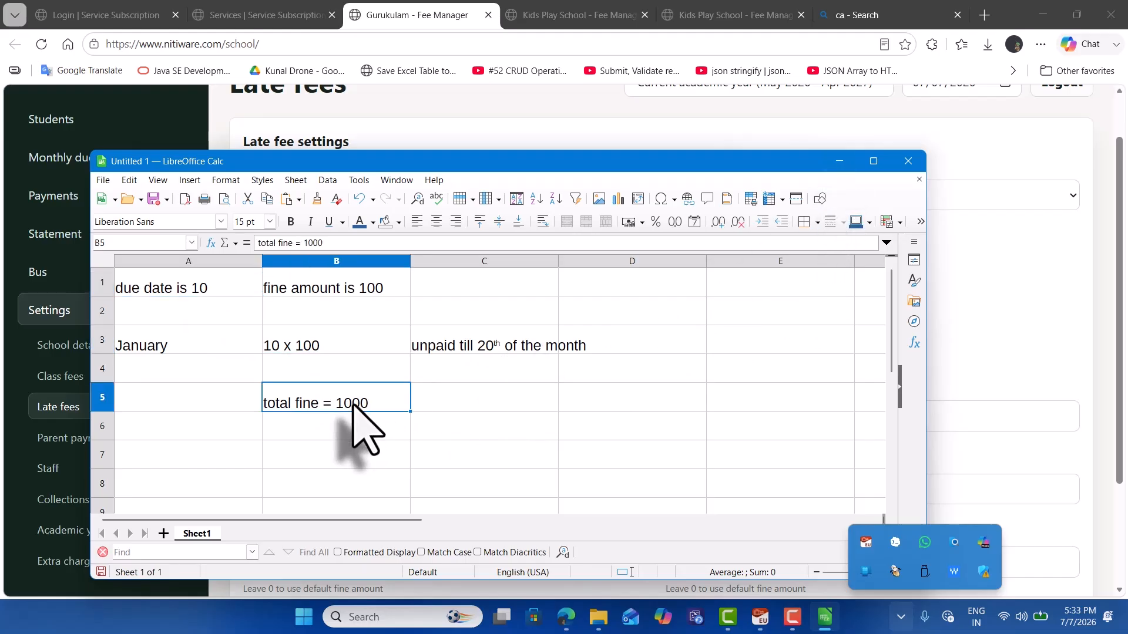
click(490, 342)
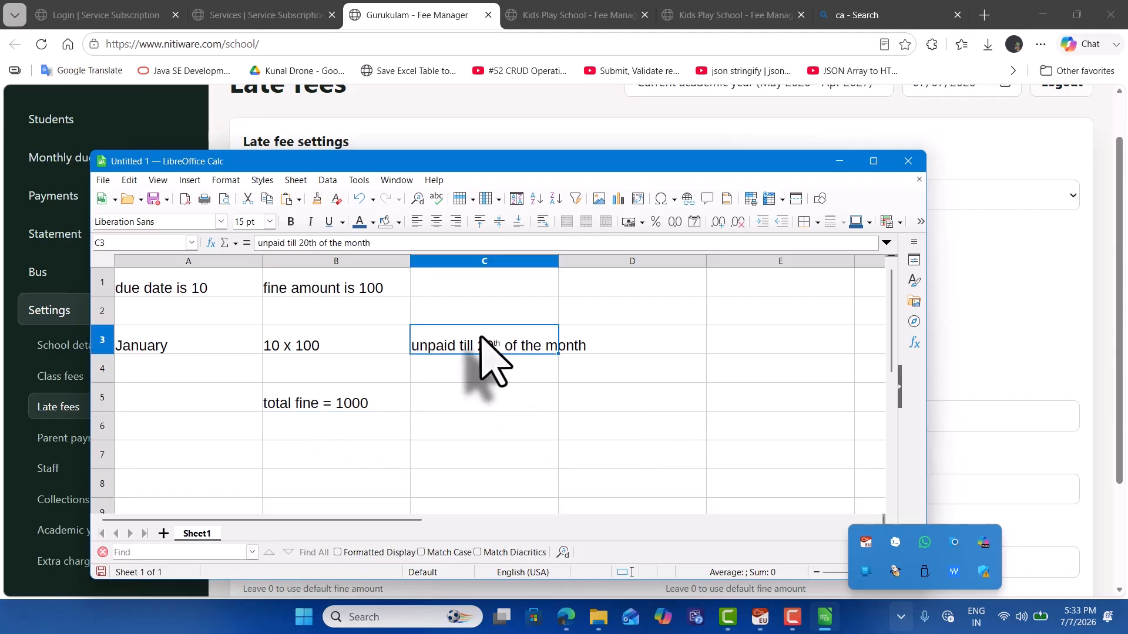
click(840, 162)
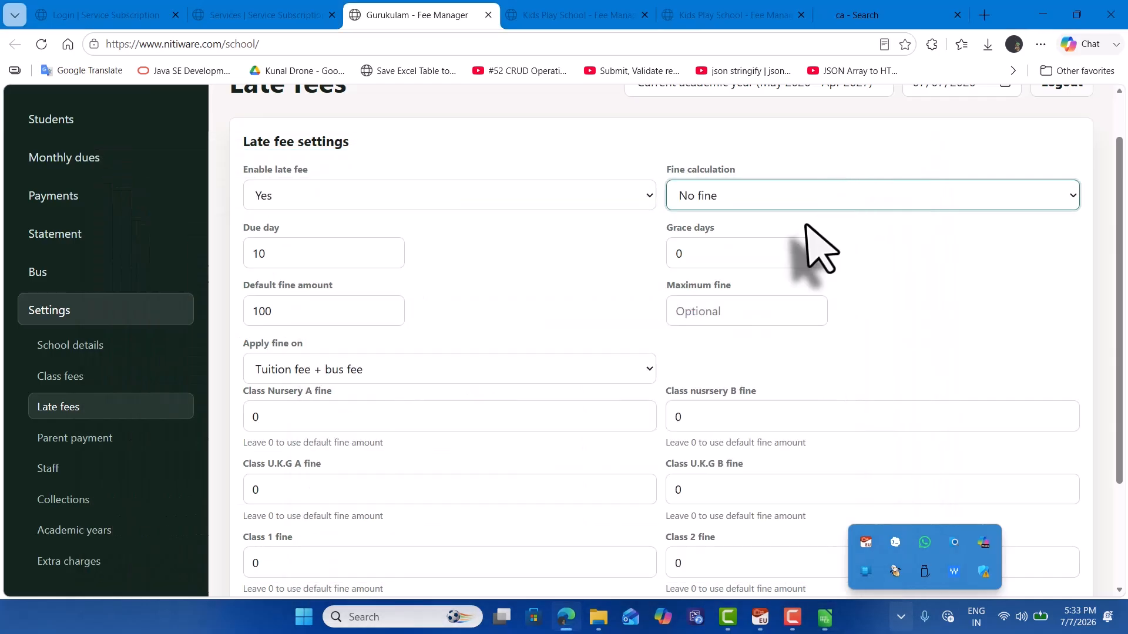
click(718, 200)
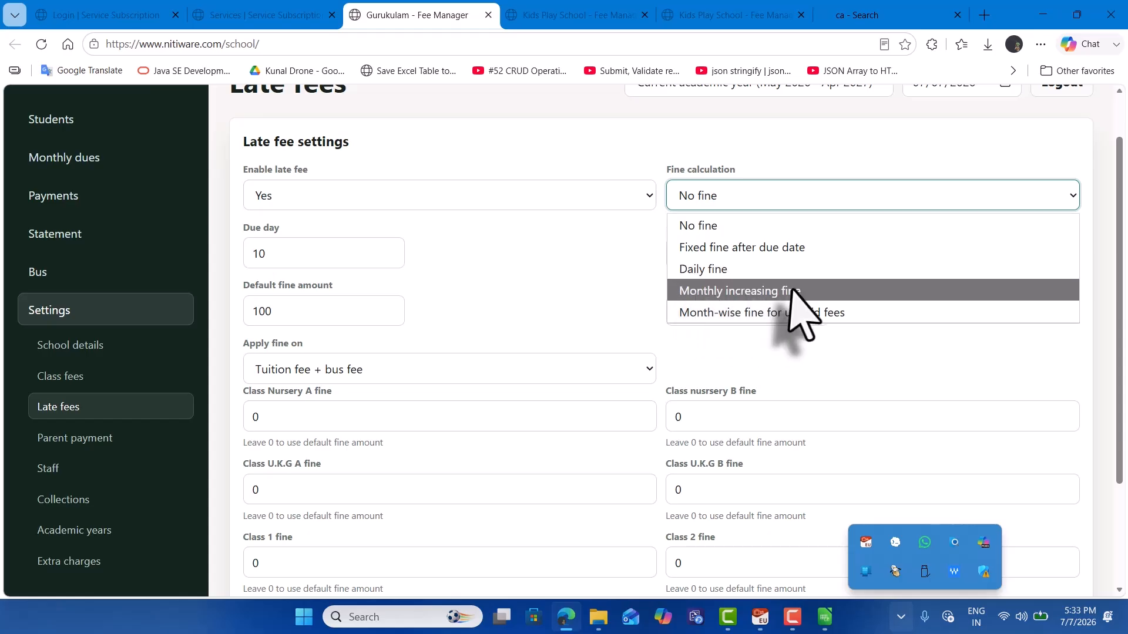
Switch back to the LibreOffice Calc spreadsheet and clear the daily fine example in A3:C5
click(825, 617)
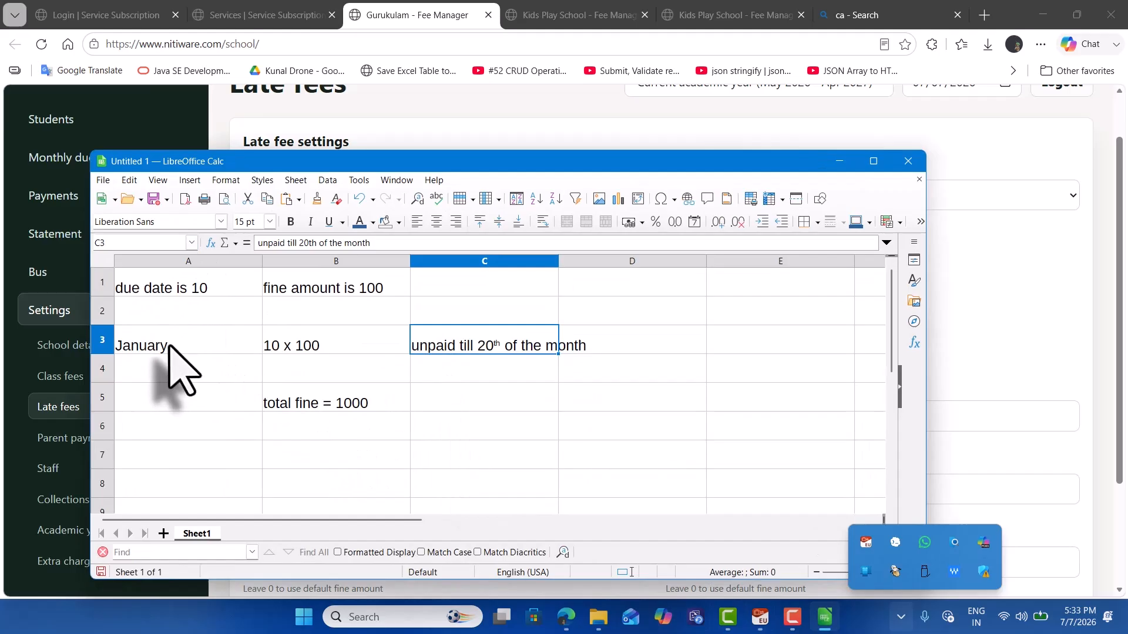
drag(170, 347, 293, 346)
drag(405, 382, 483, 401)
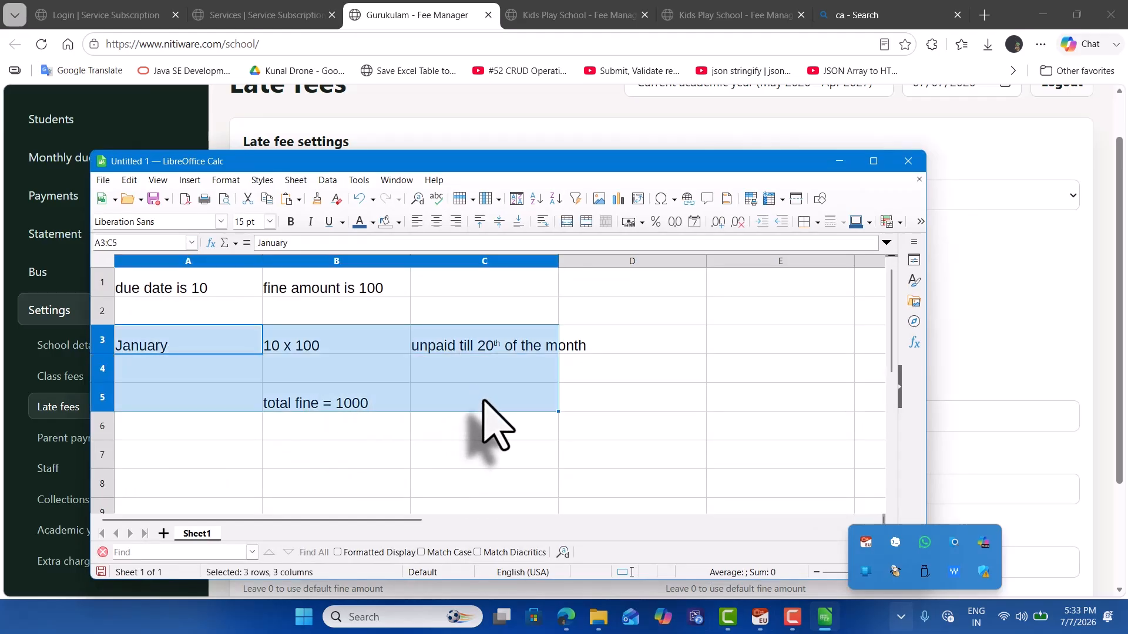
key(Delete)
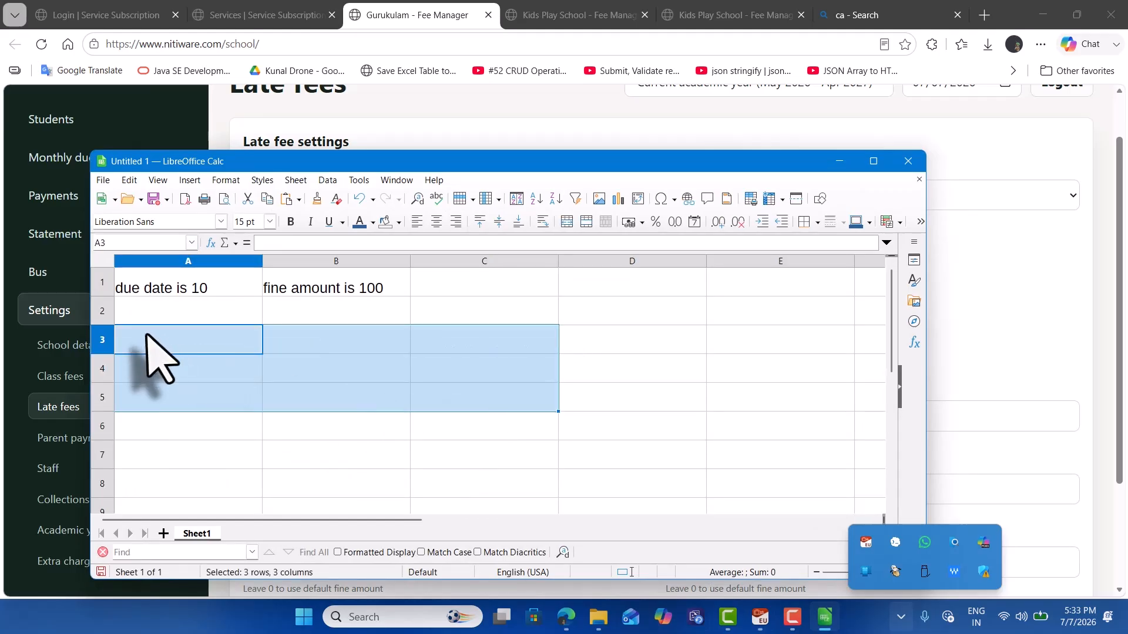
Enter "January" in A3 with a fine of 100 in B3
click(147, 339)
text(January)
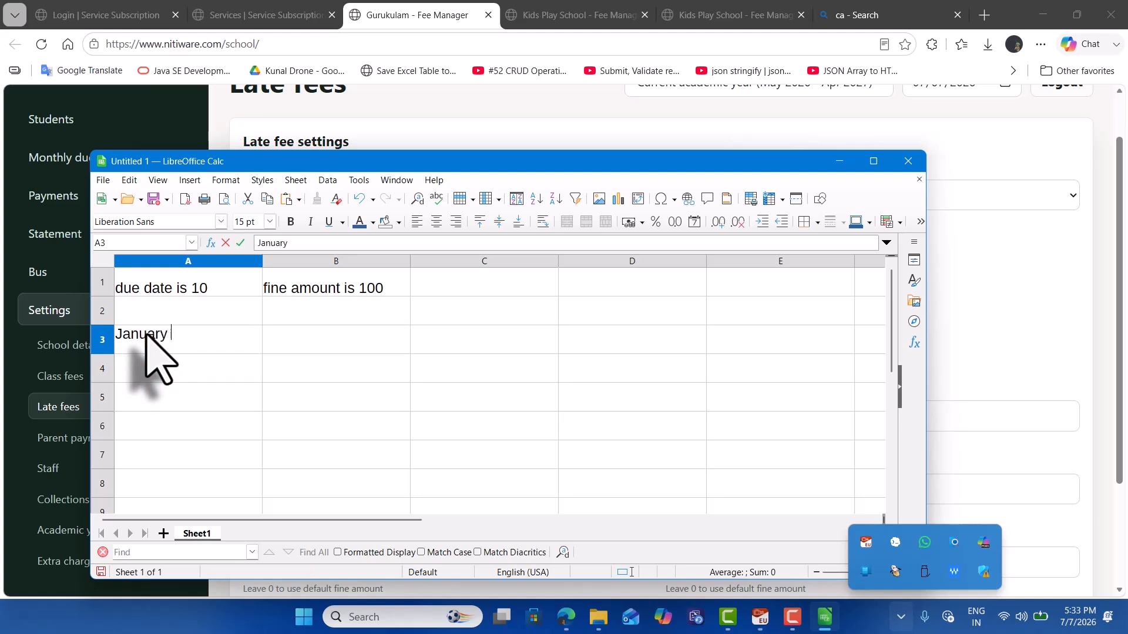
key(Tab)
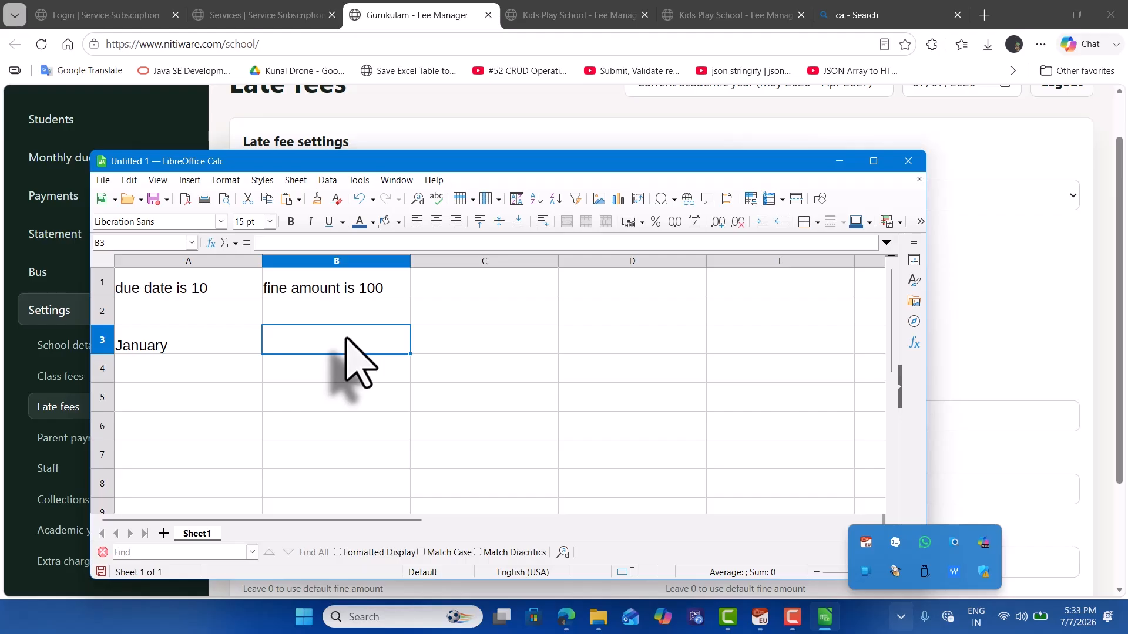
text(1)
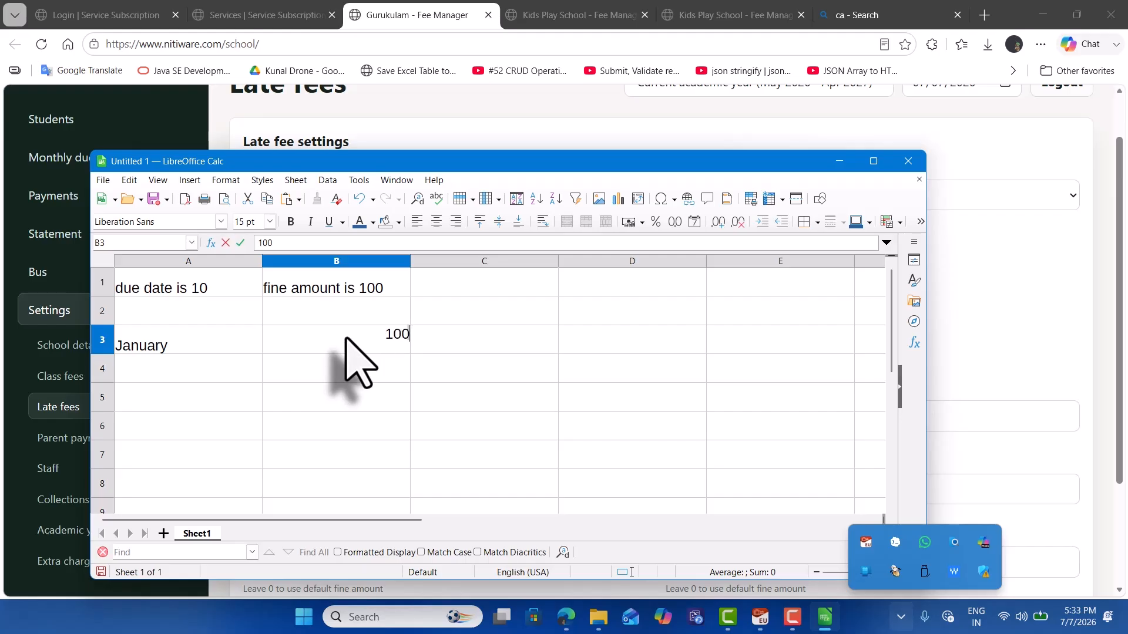
text(00)
key(Return)
Enter "February" in A4 and move on to its fine cell
key(Left)
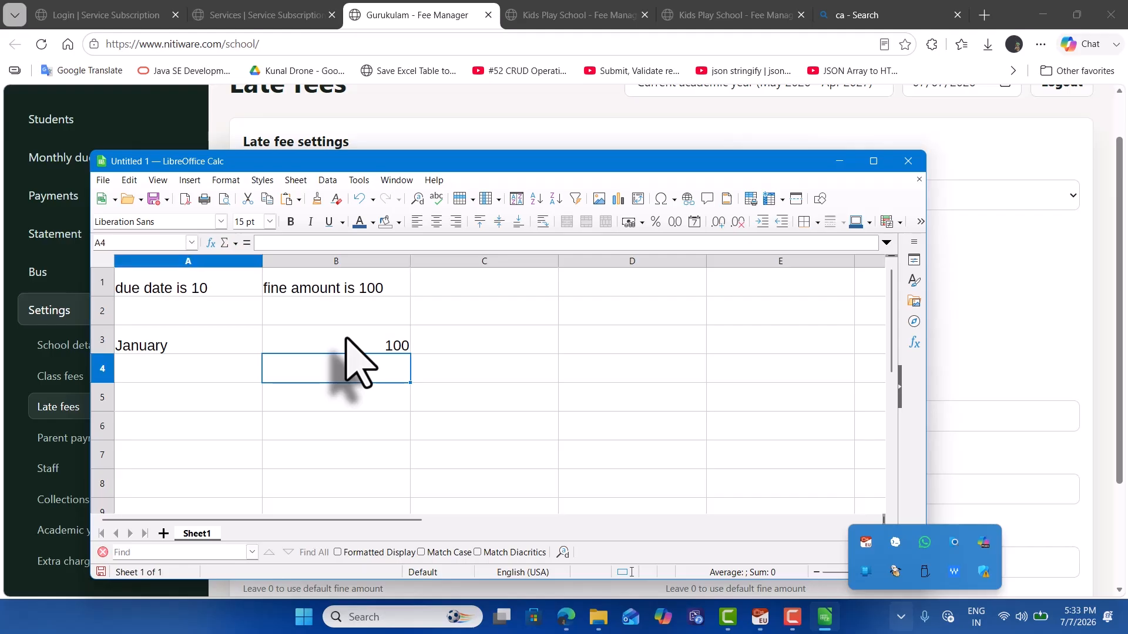
text(February)
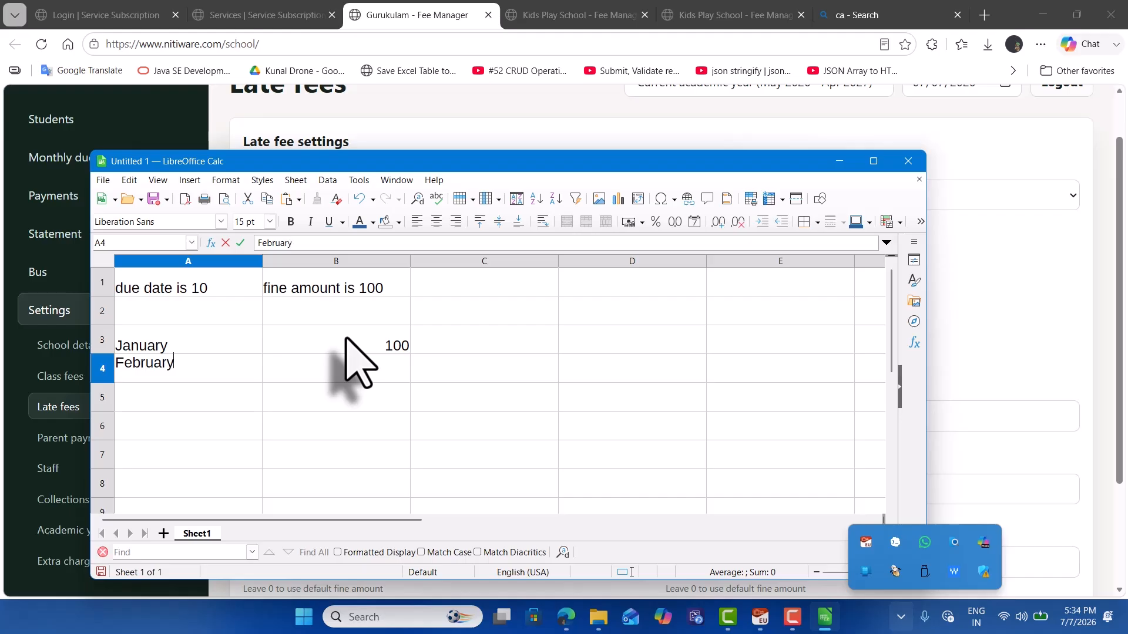
key(Tab)
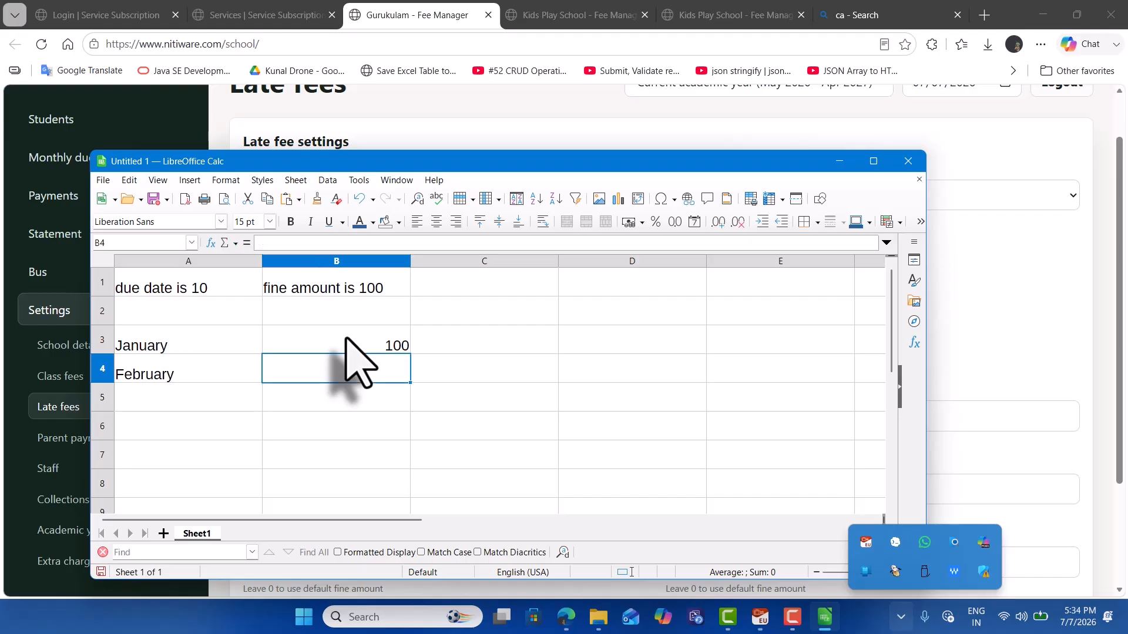
Enter a fine of 100 for February in B4 and a second January fine of 100 in C3
text(100)
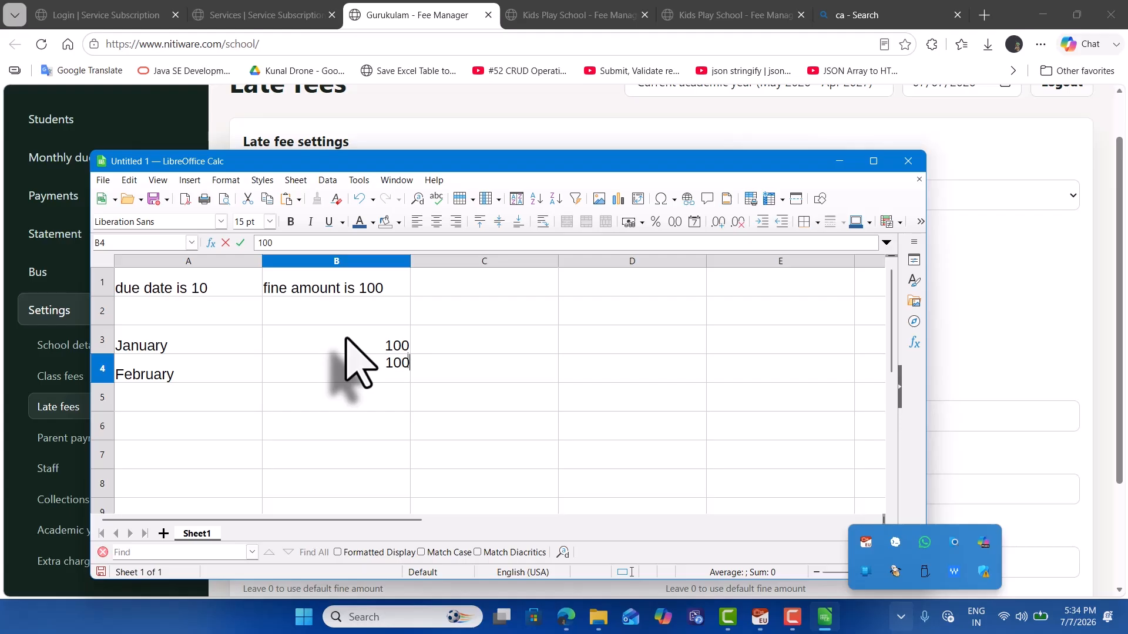
click(346, 339)
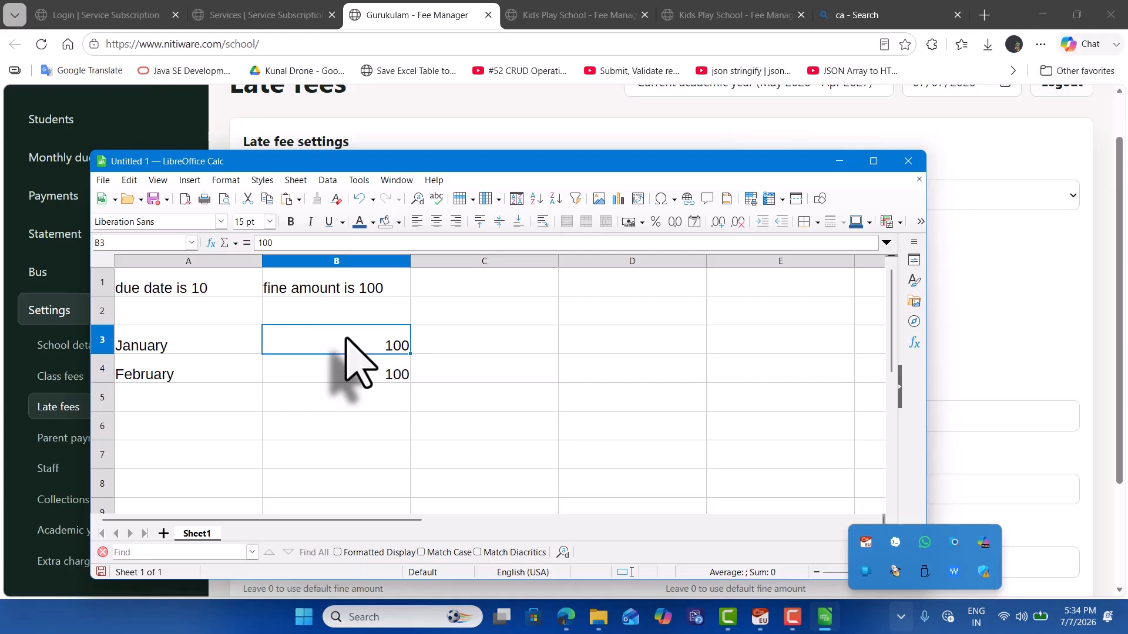
key(Tab)
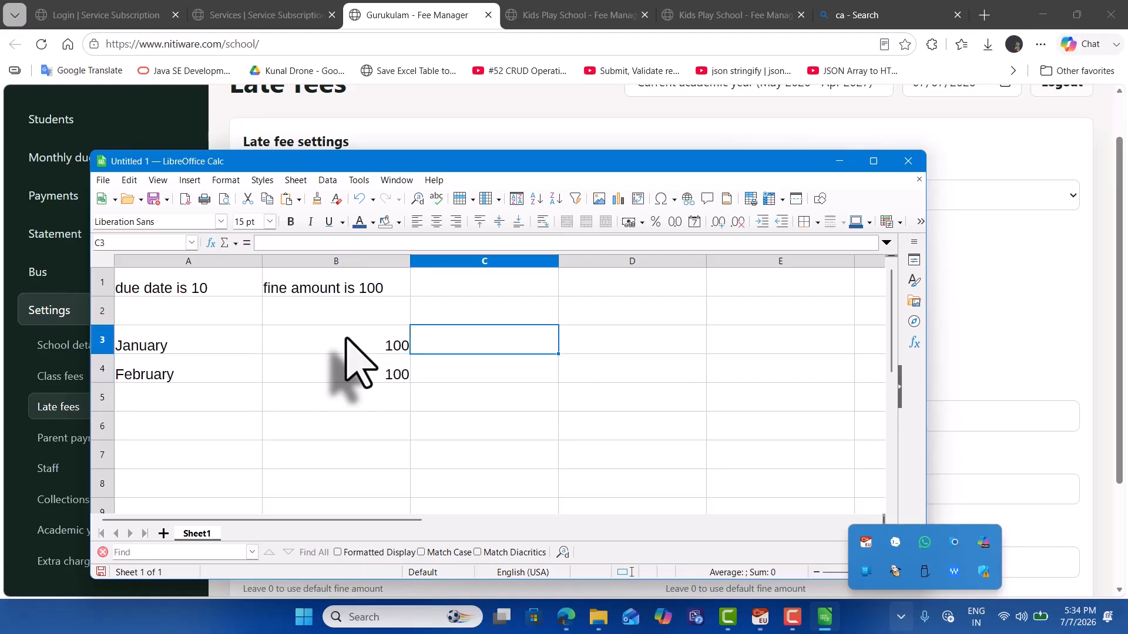
text(1)
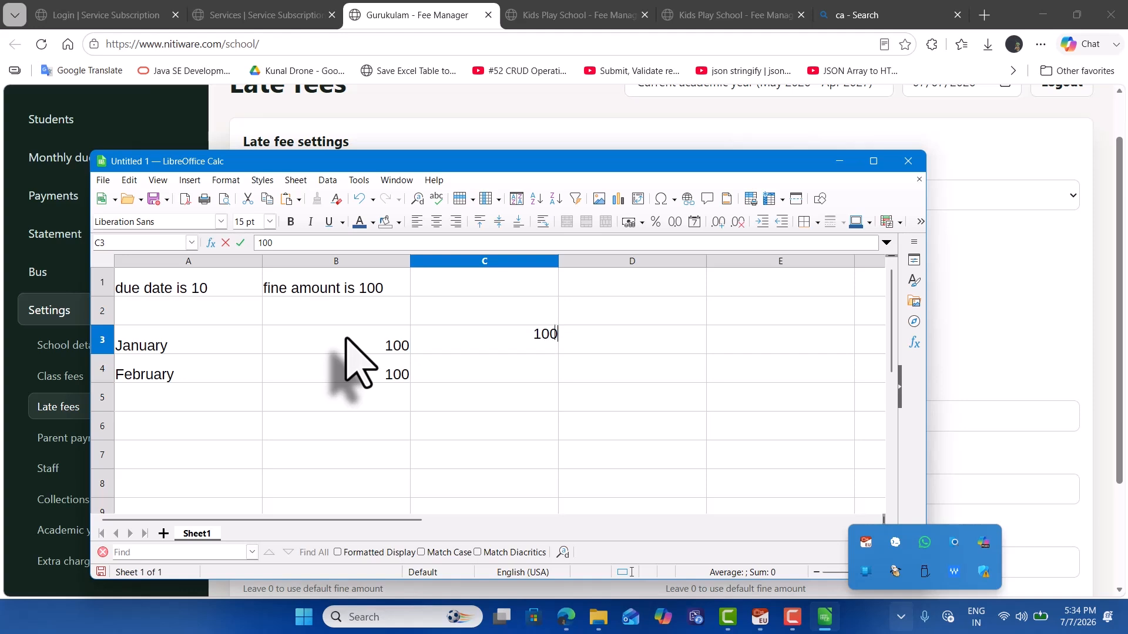
text(00)
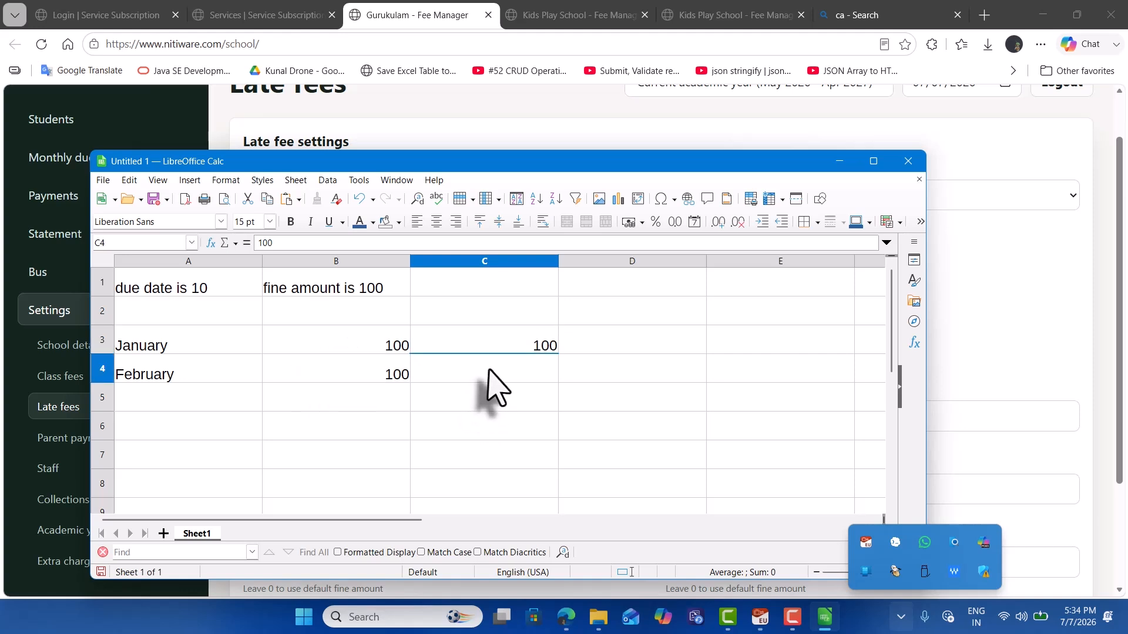
click(481, 372)
click(522, 349)
click(388, 344)
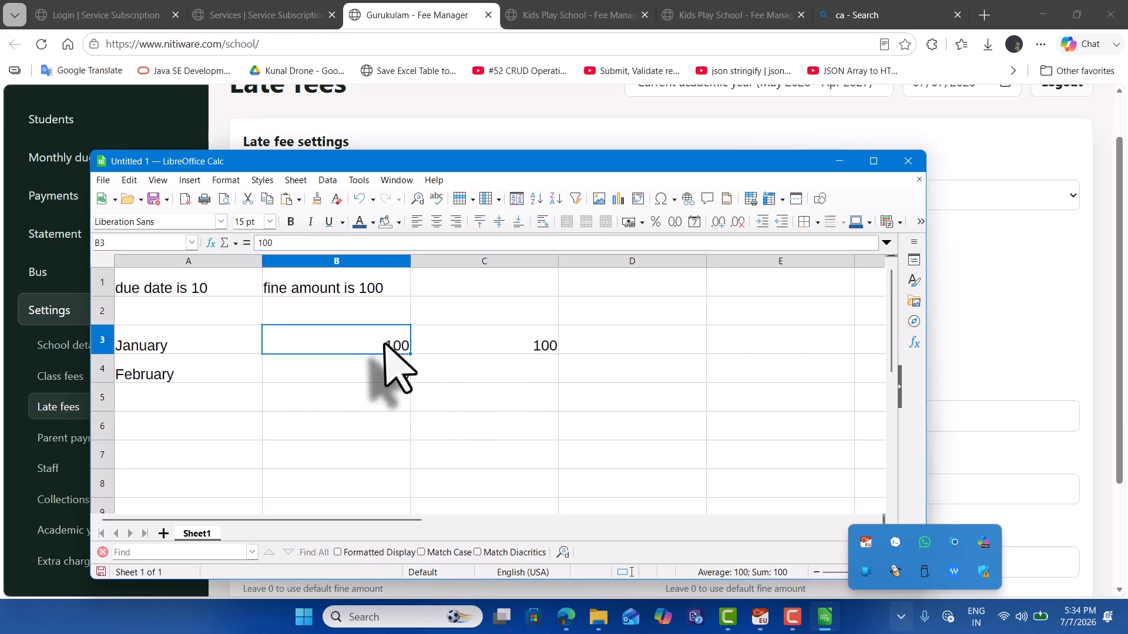
click(435, 338)
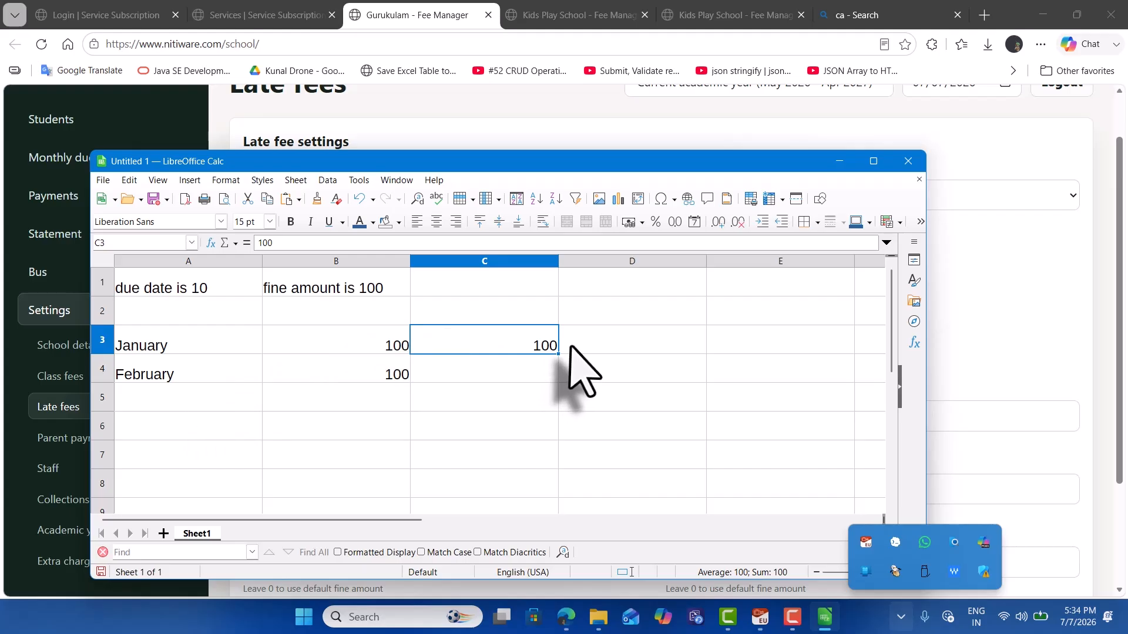
Enter "March" in A5 with a fine of 100 in B5
click(179, 400)
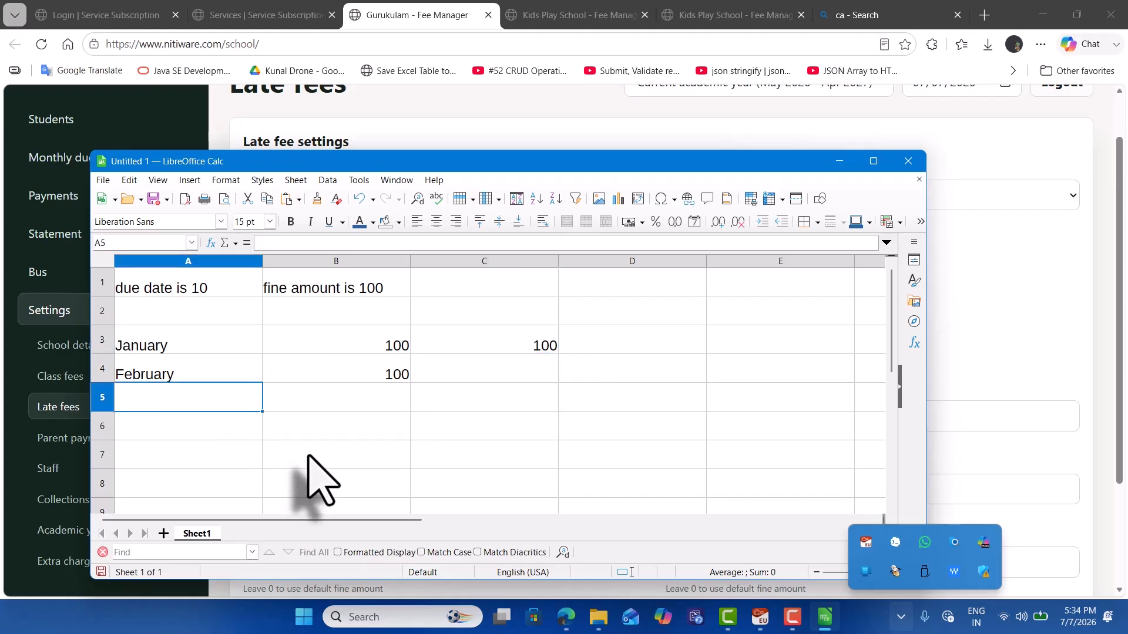
text(March)
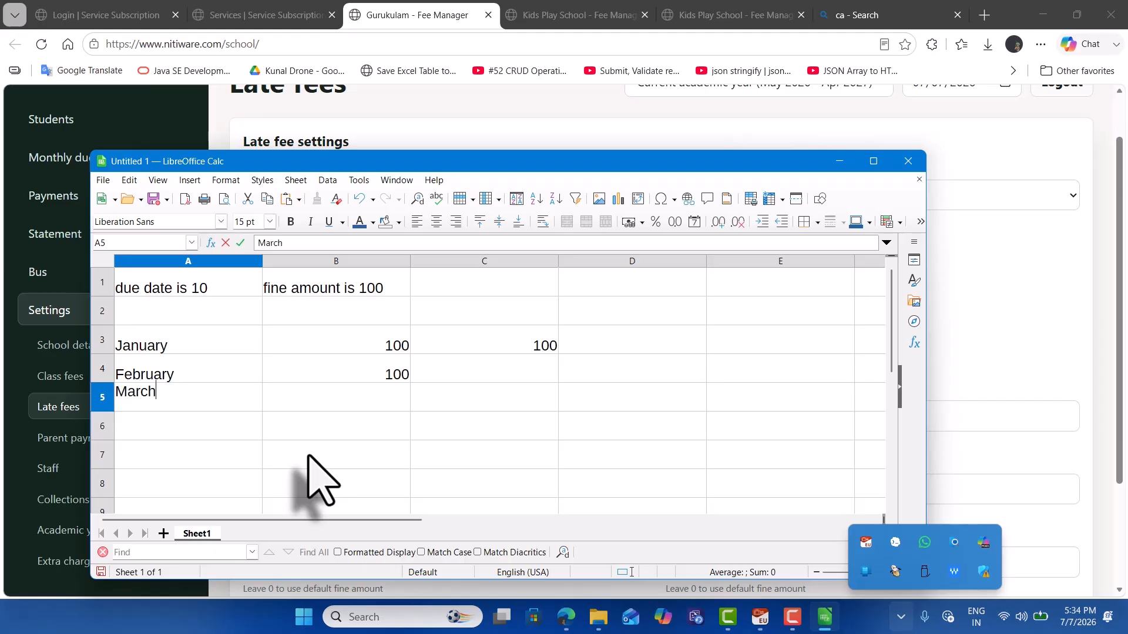
key(Tab)
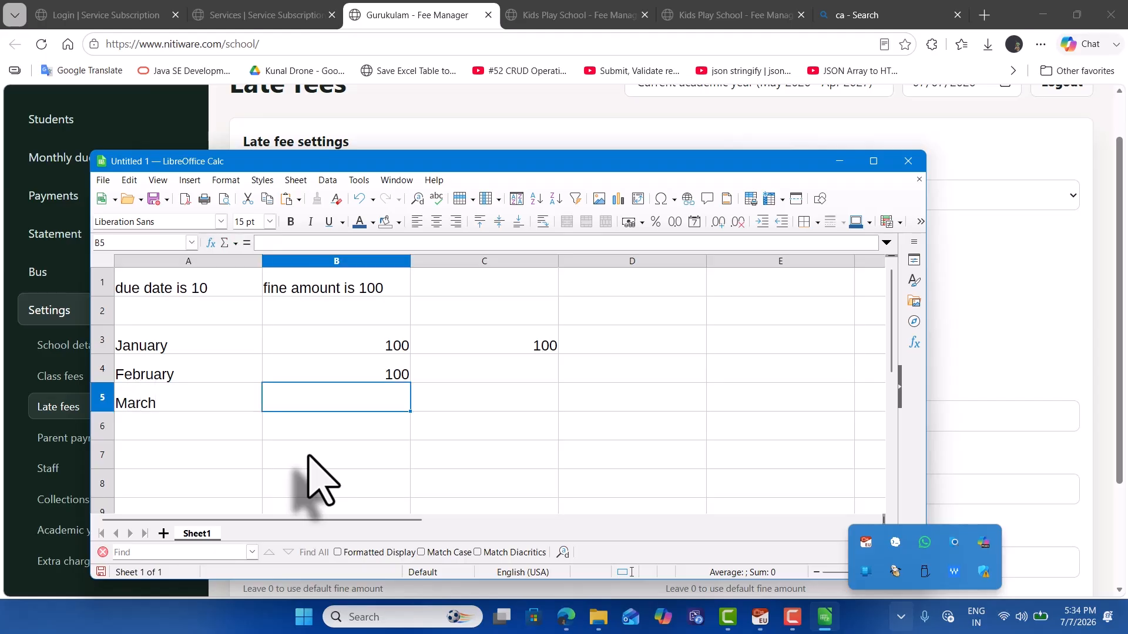
text(1000)
key(Up)
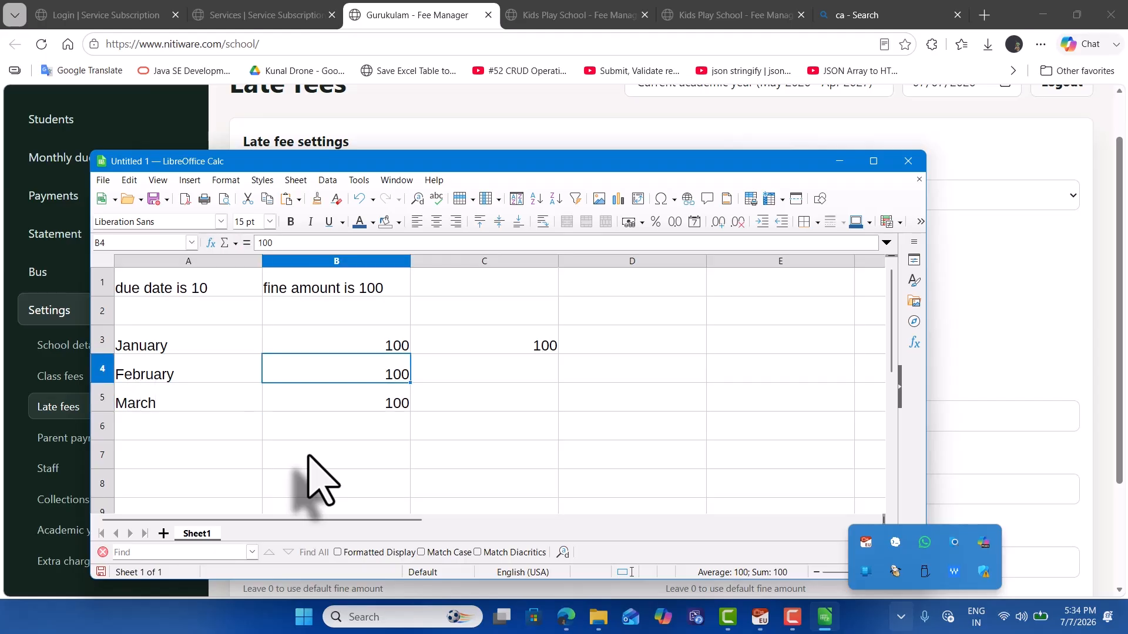
Add a third January fine of 100 in D3 and a second February fine of 100 in C4
key(Up)
key(Right)
key(Right)
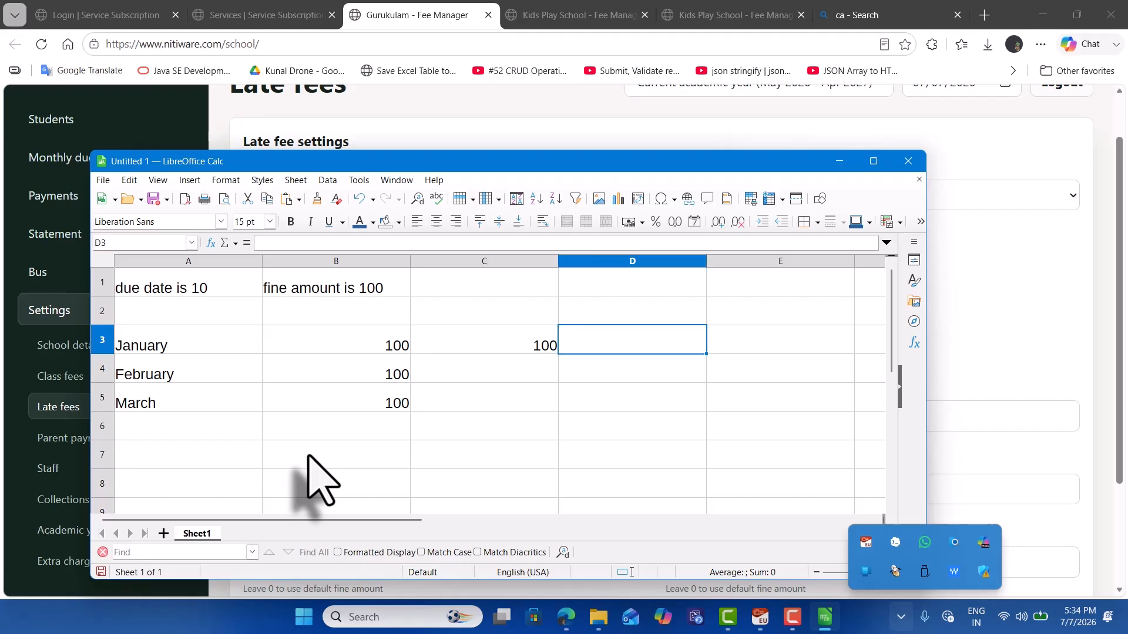
text(100)
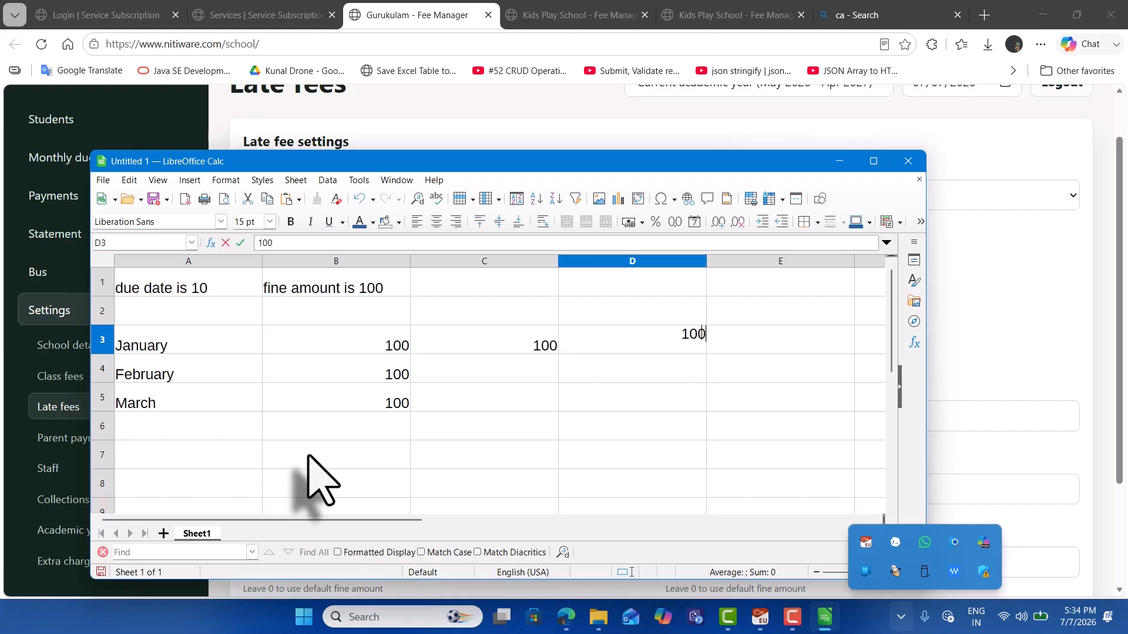
key(Return)
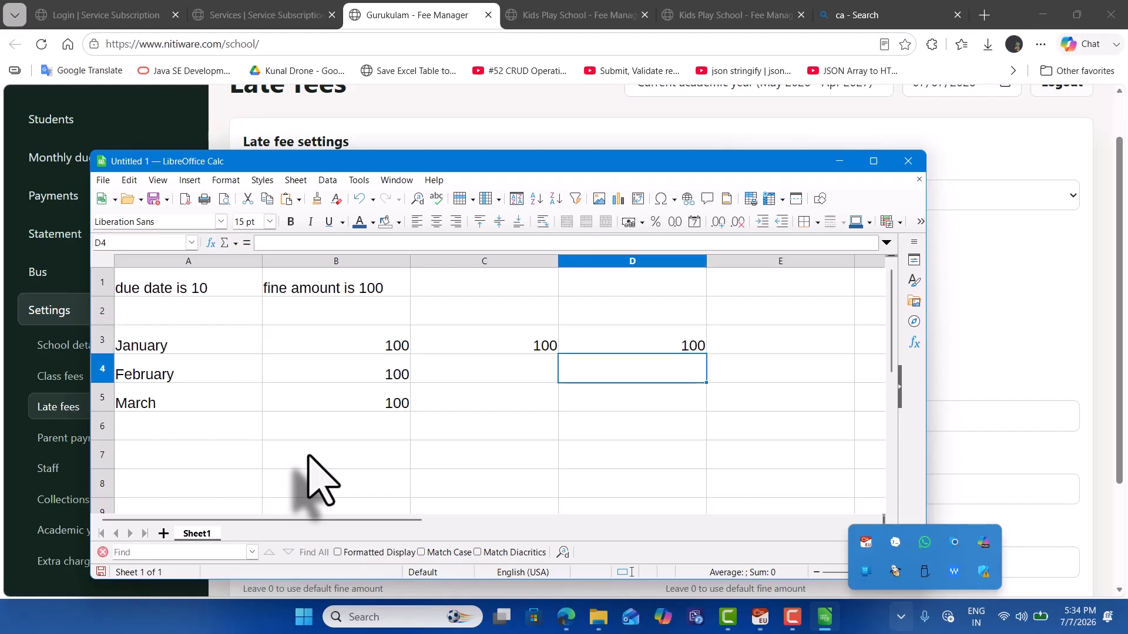
key(Left)
text(1)
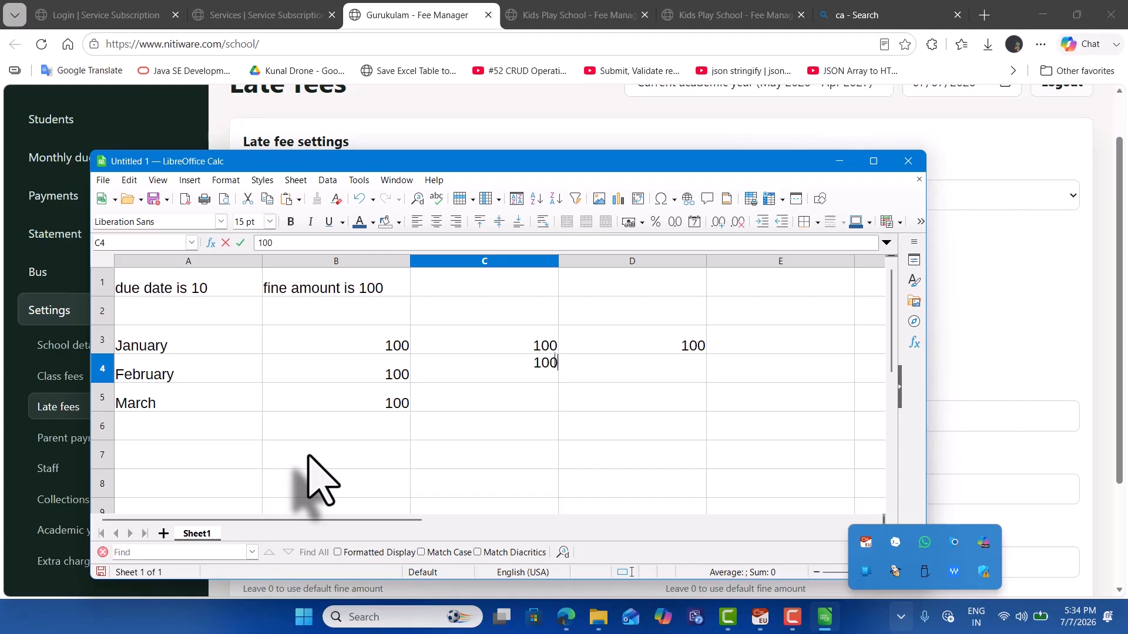
key(Return)
key(Left)
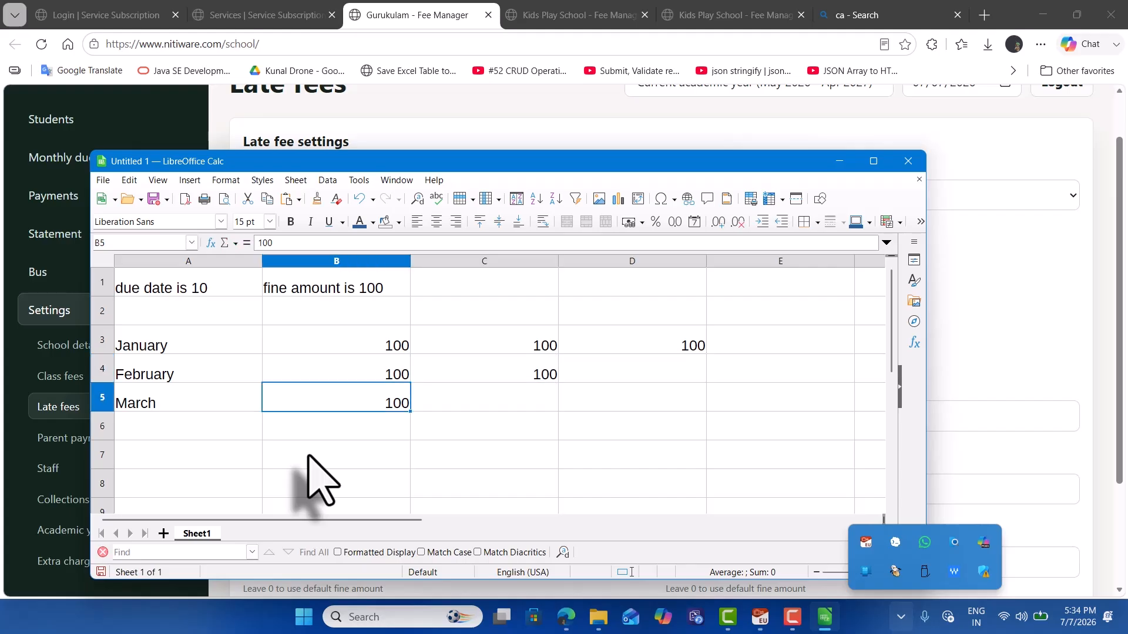
key(Down)
key(Down)
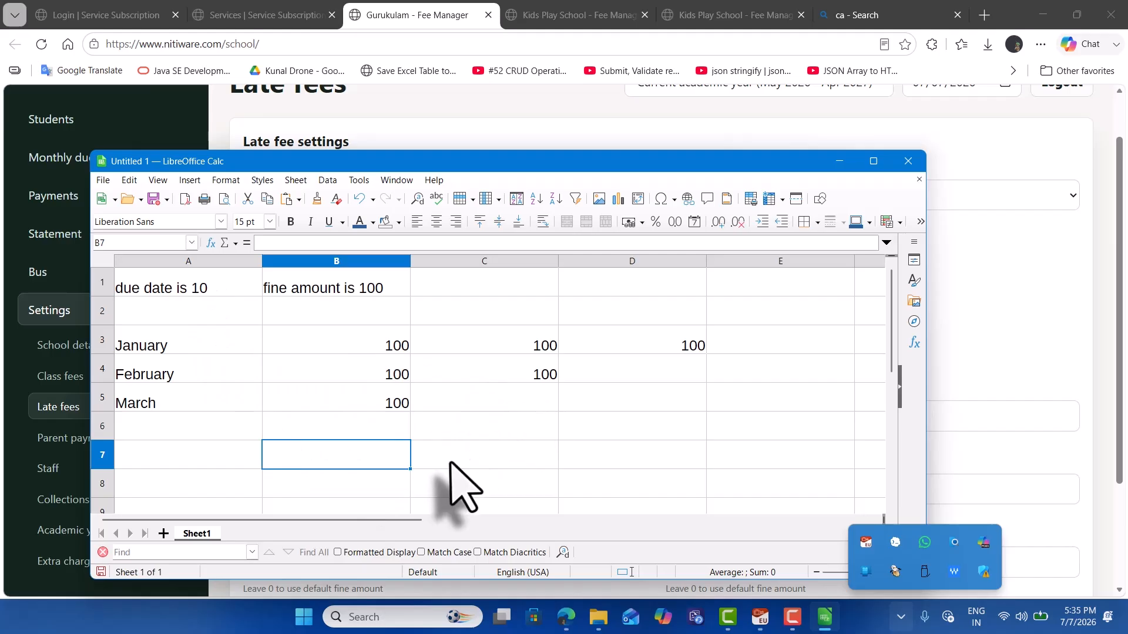
Enter "april" in A6 below the March row
double_click(360, 455)
click(203, 426)
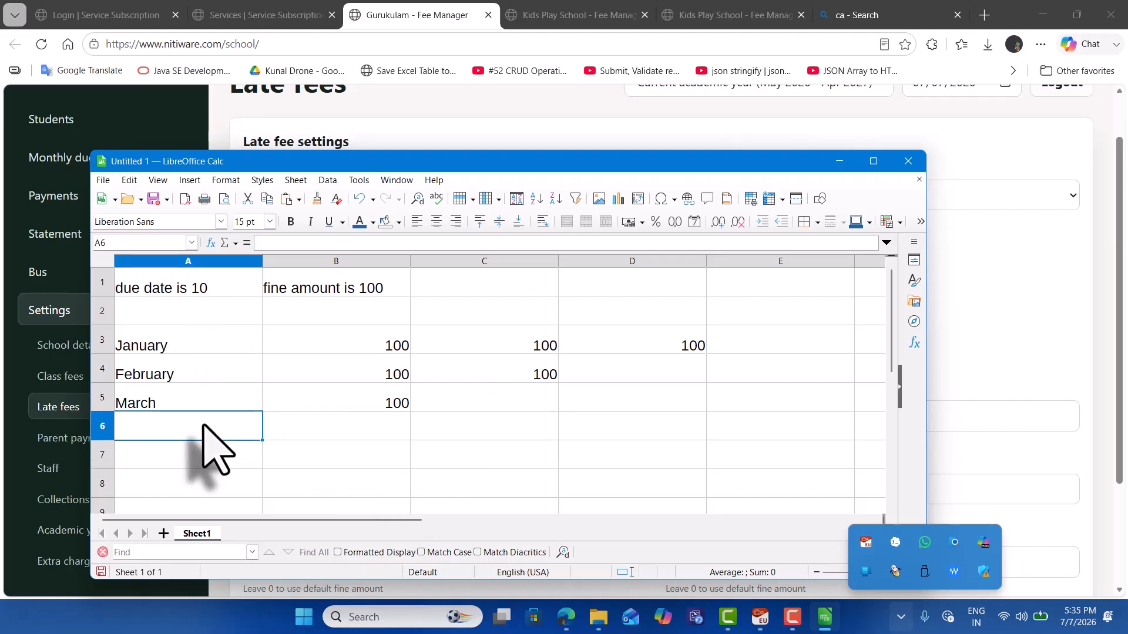
text(april)
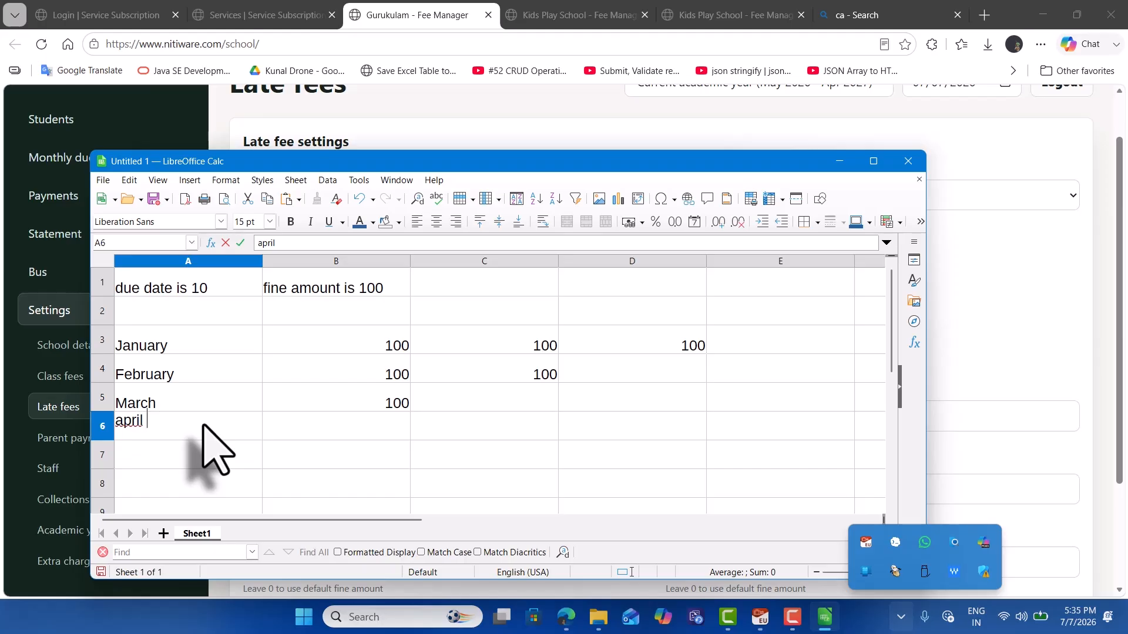
key(Return)
key(Return)
key(Return)
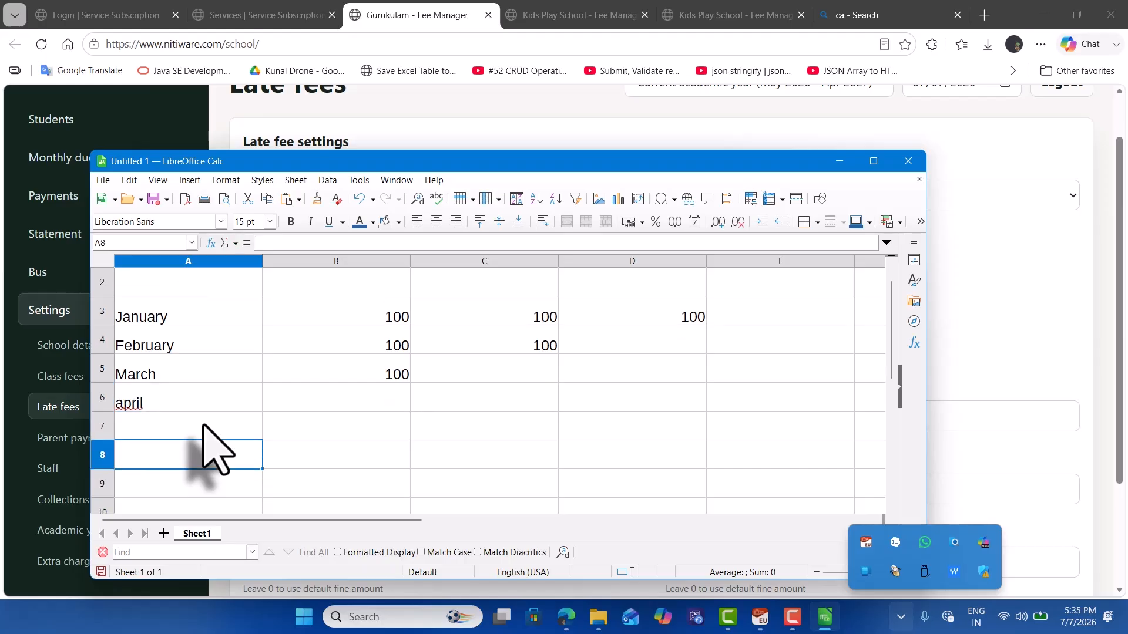
Mark April as "paid" in B6 and write "so total fine is 600" in B7
key(Right)
key(Up)
key(Up)
key(Up)
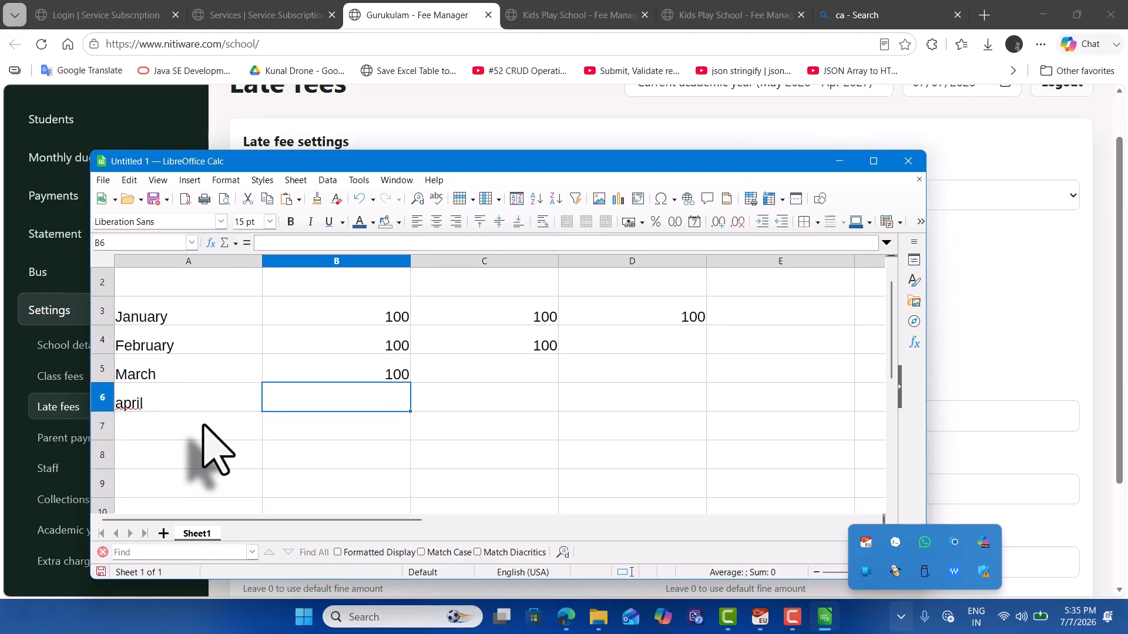
text(paid)
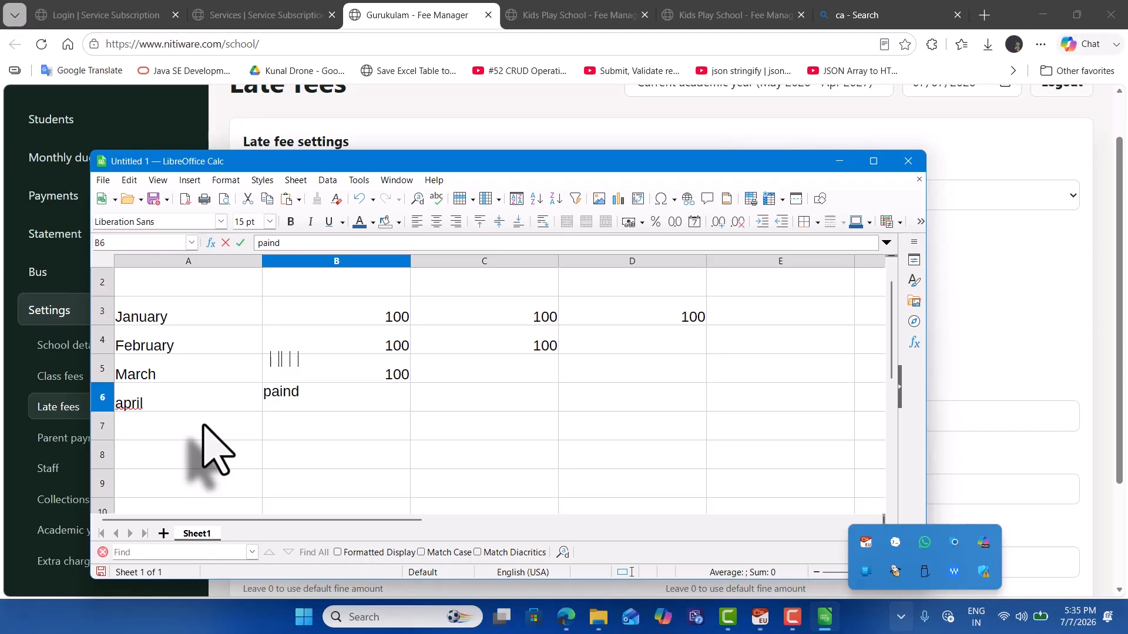
key(Return)
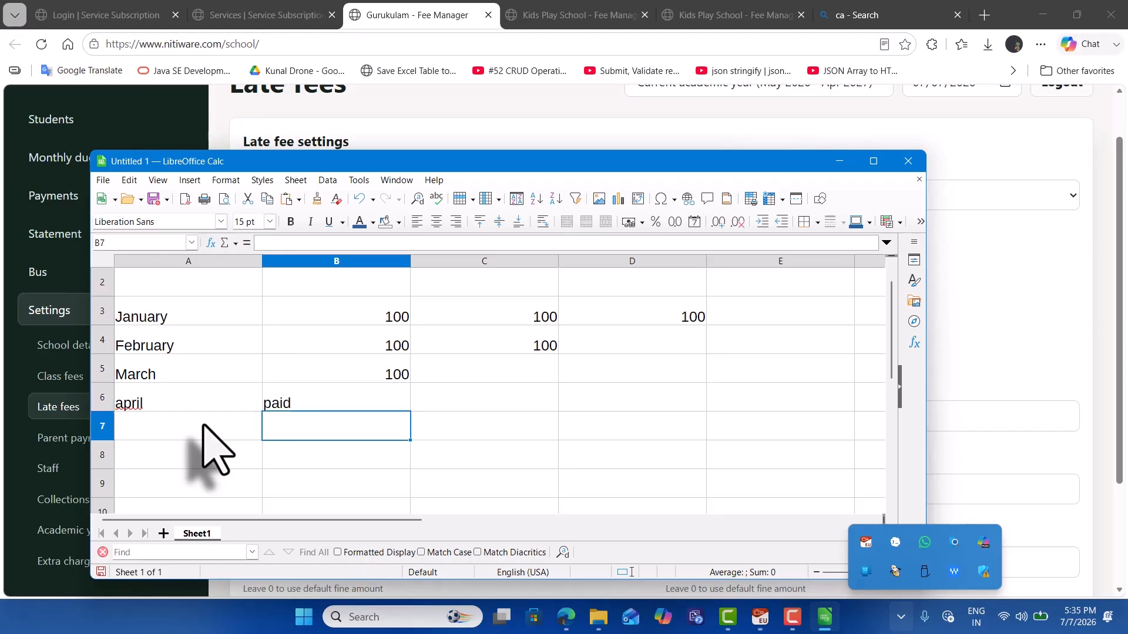
text(so total fine is 600)
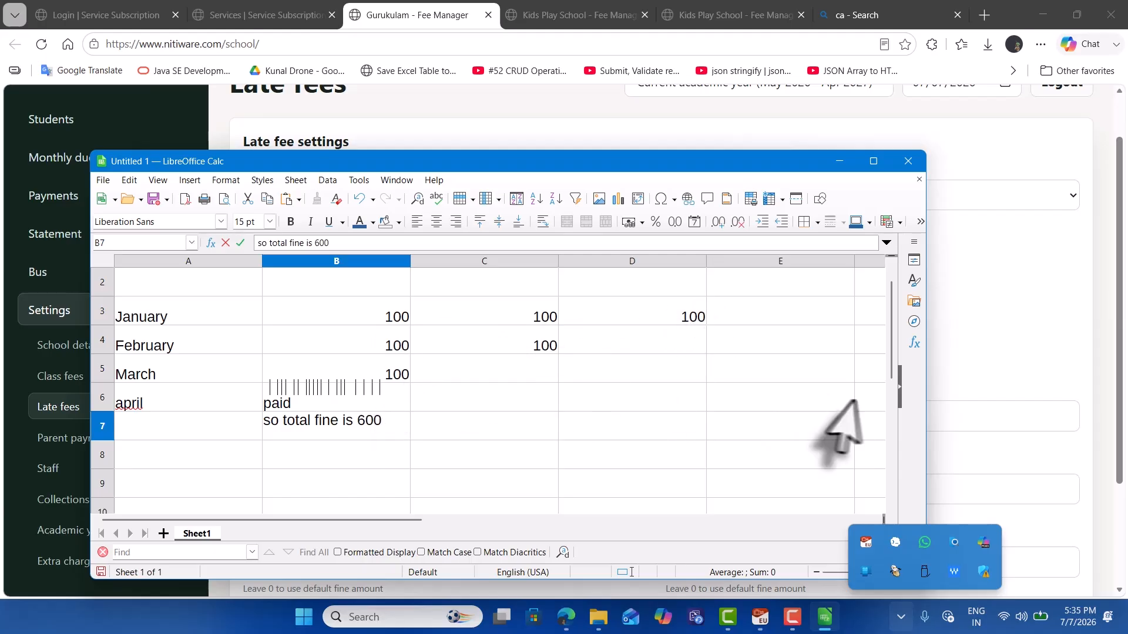
Switch back to the fee manager in the browser and review the fine calculation options and class-wise fine fields
click(839, 161)
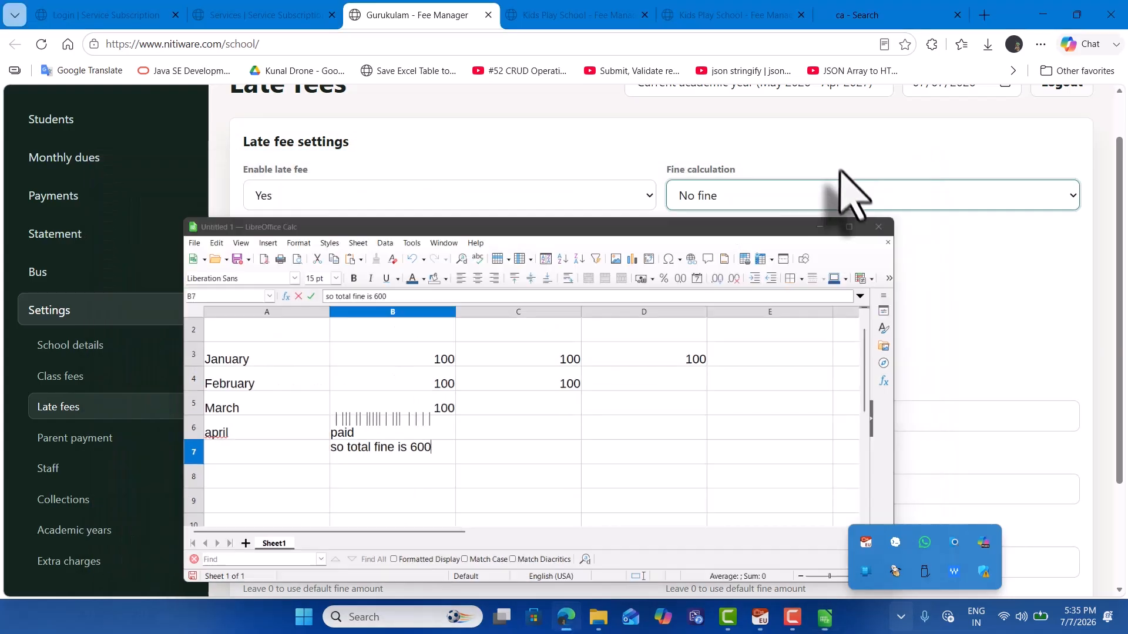
click(846, 197)
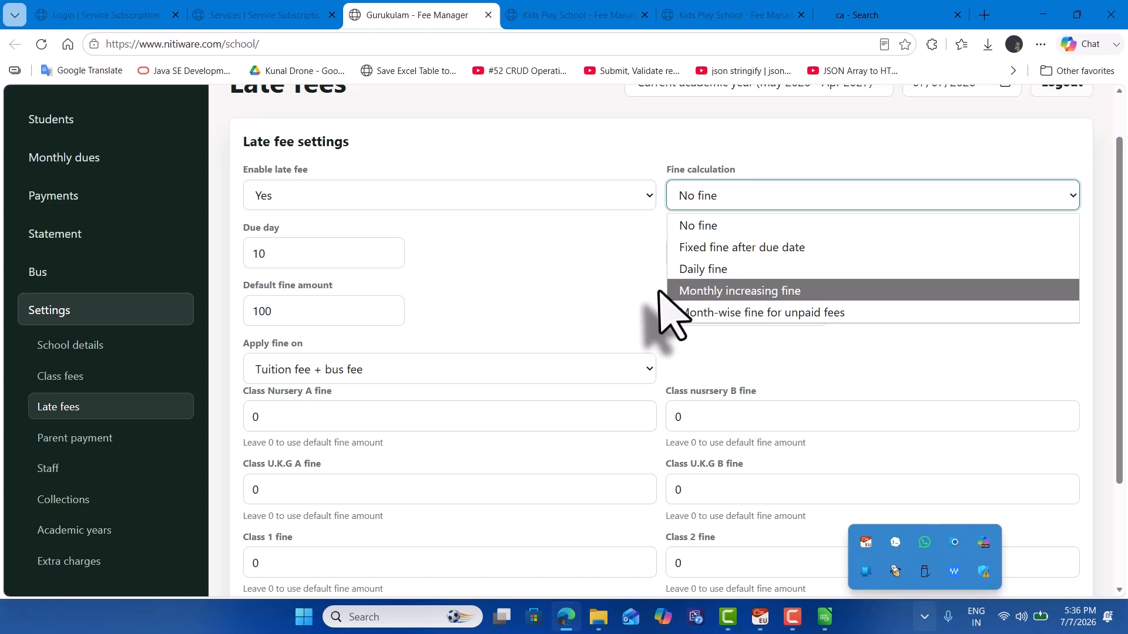
click(649, 418)
scroll(649, 418, down, 3)
scroll(649, 423, up, 5)
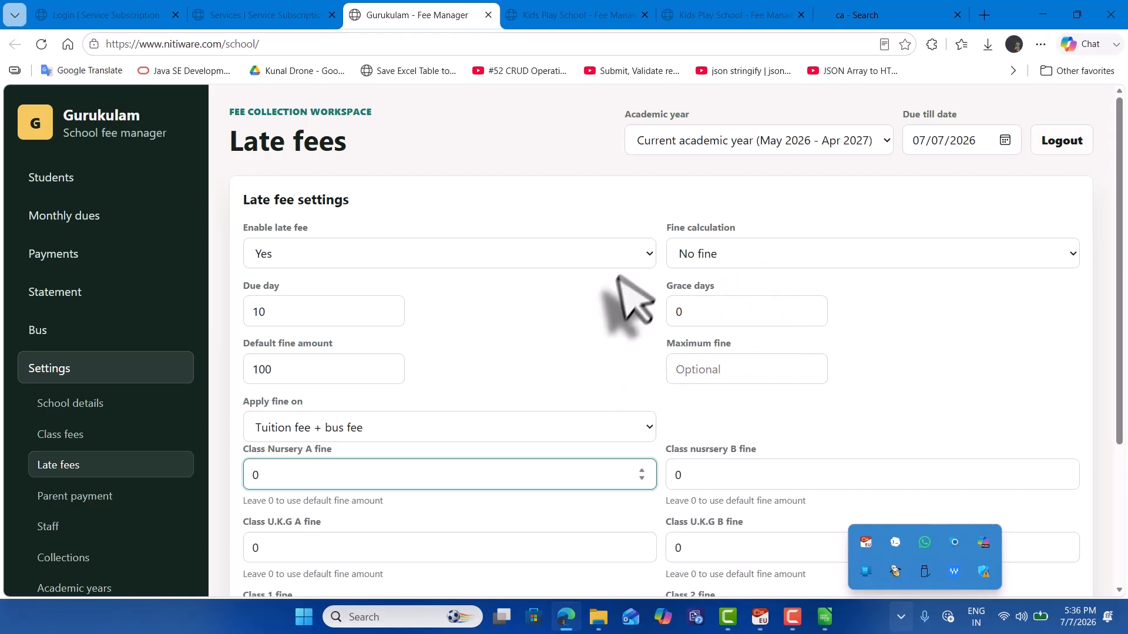
Set the fine calculation to "Fixed fine after due date" and look over the remaining late fee settings
click(728, 253)
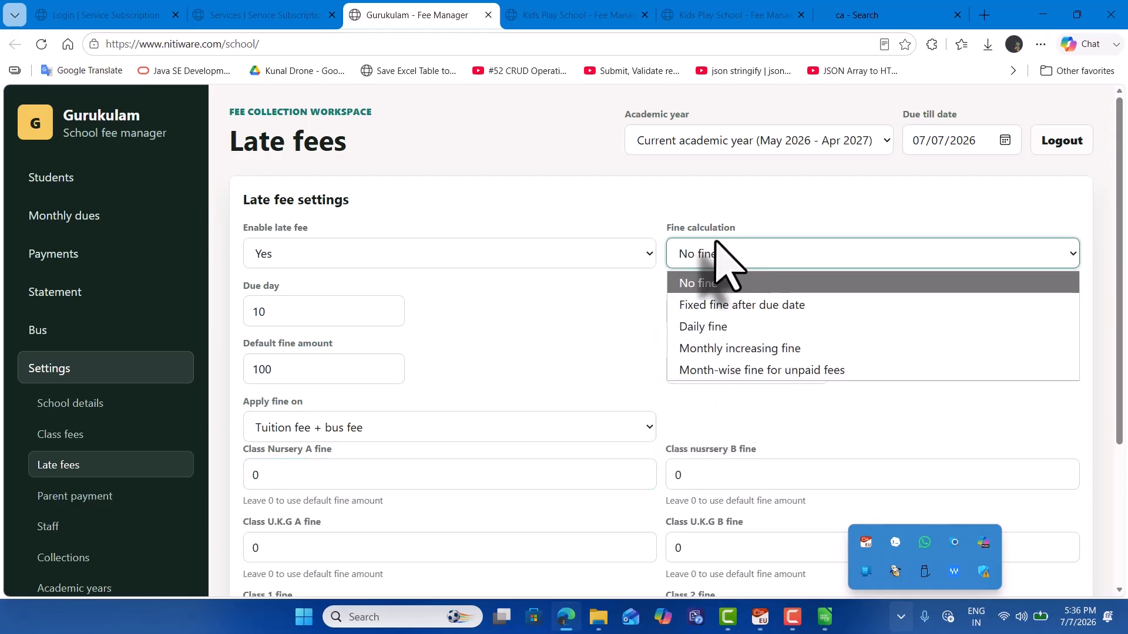
click(732, 305)
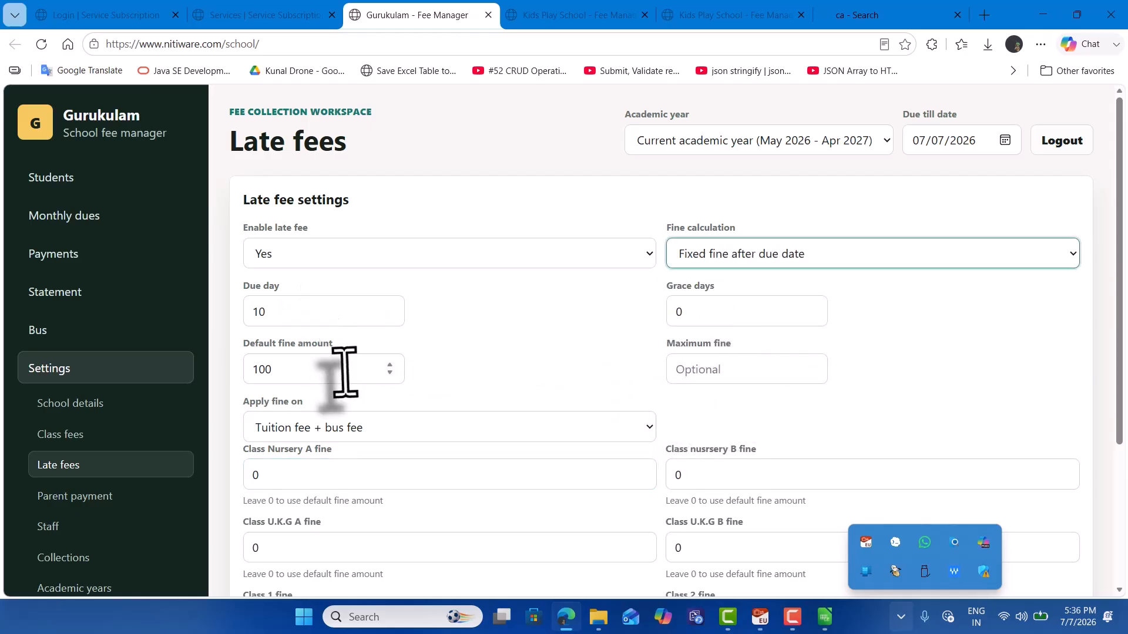
scroll(340, 372, down, 3)
scroll(731, 171, up, 3)
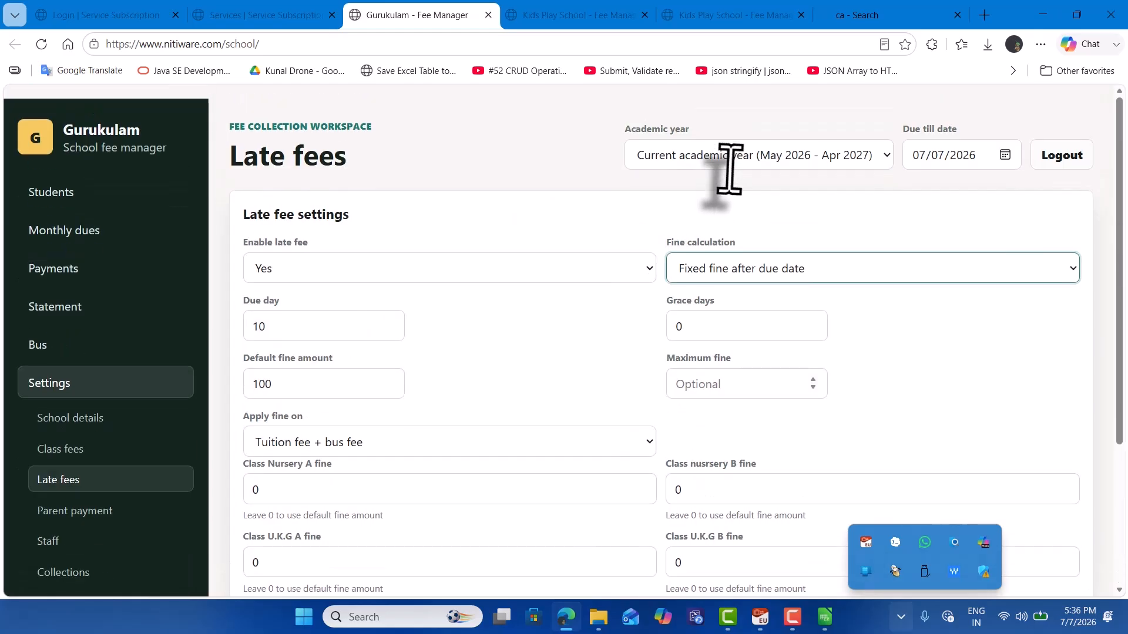
scroll(338, 371, down, 4)
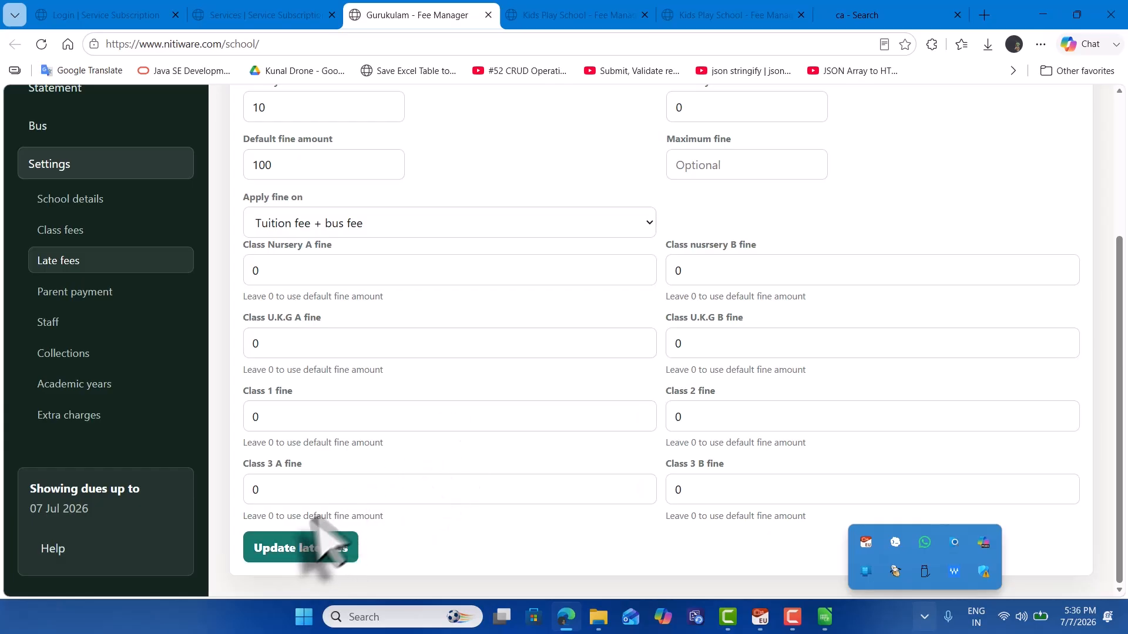
scroll(452, 545, up, 4)
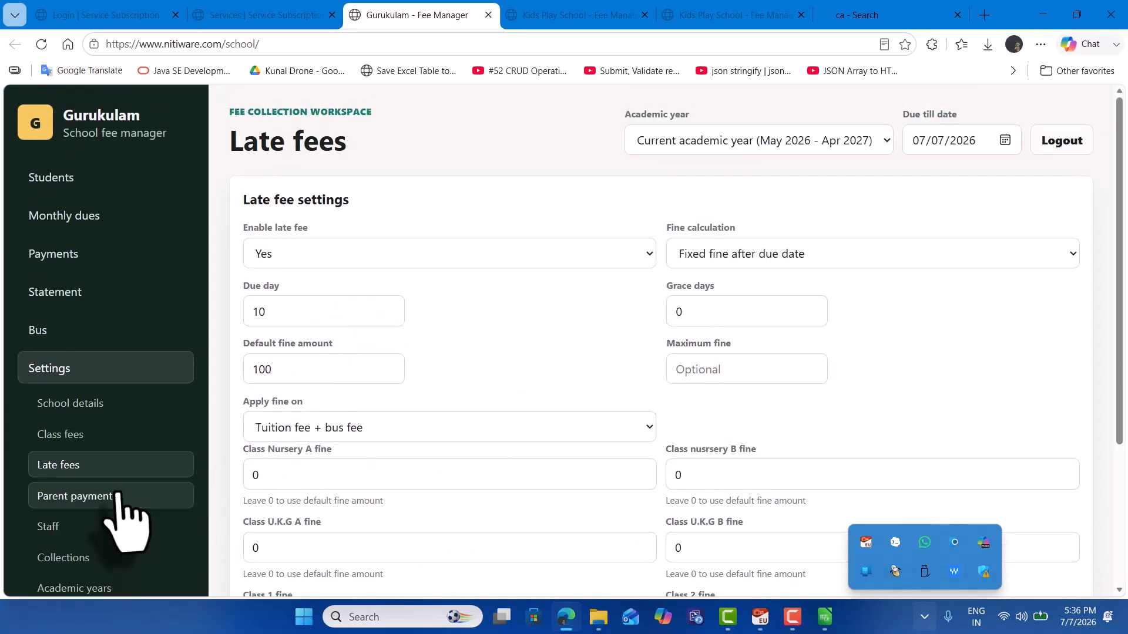
Open the Parent payment settings and examine the payment link and the Razorpay key ID field
click(150, 497)
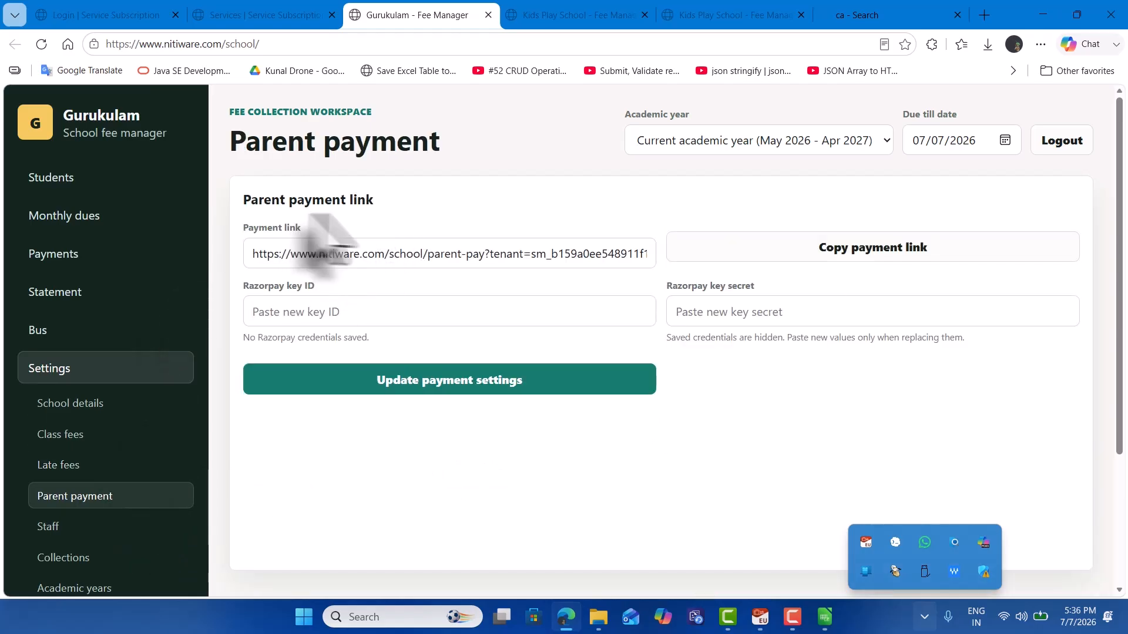
drag(252, 254, 537, 256)
drag(567, 261, 637, 262)
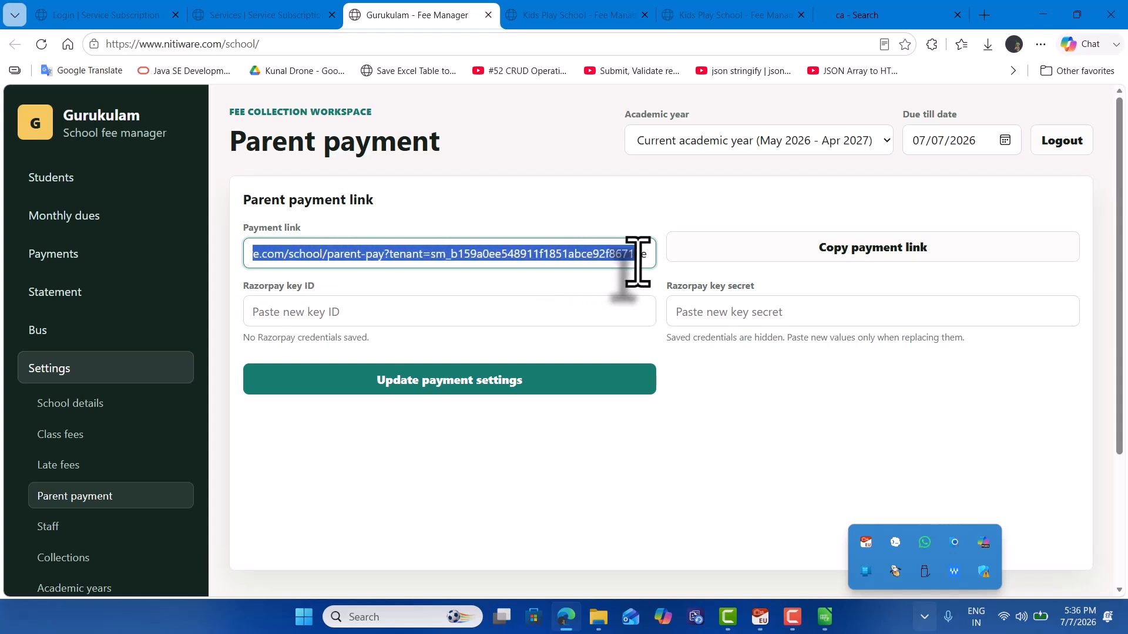
click(647, 316)
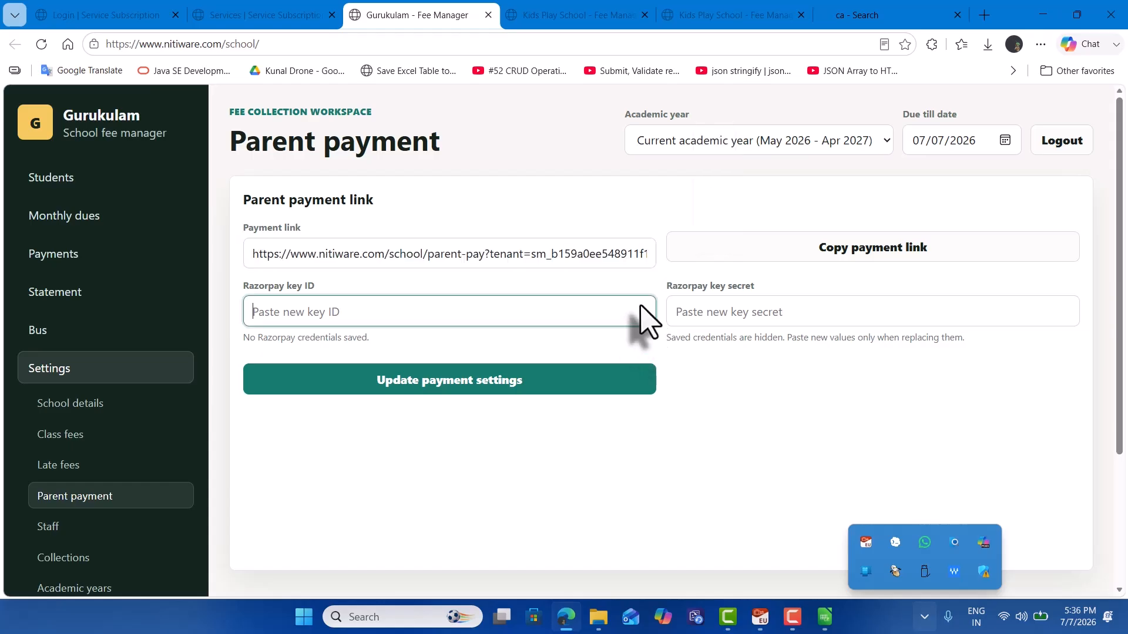
Examine the parent payment link and the Razorpay key ID and key secret fields in the Parent payment settings
click(557, 256)
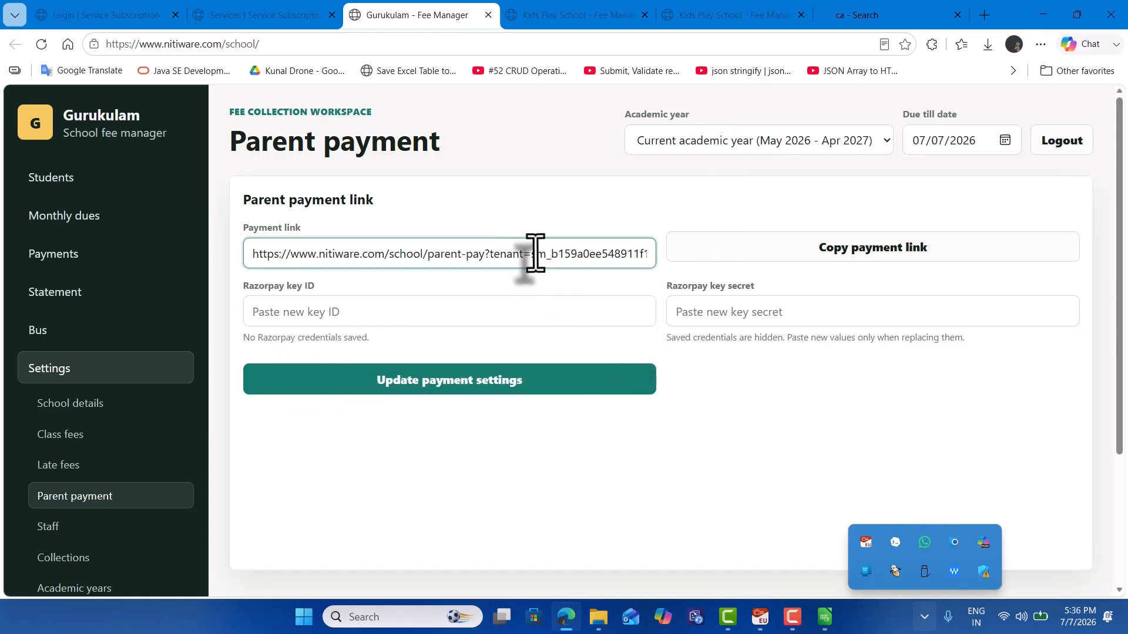
drag(535, 254, 245, 256)
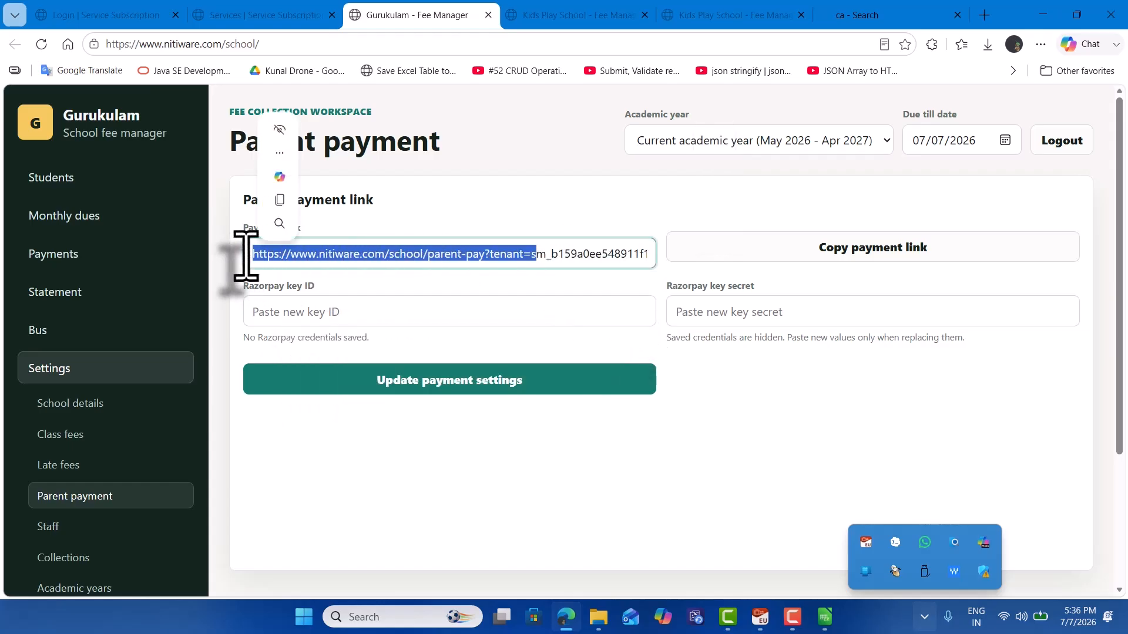
click(339, 256)
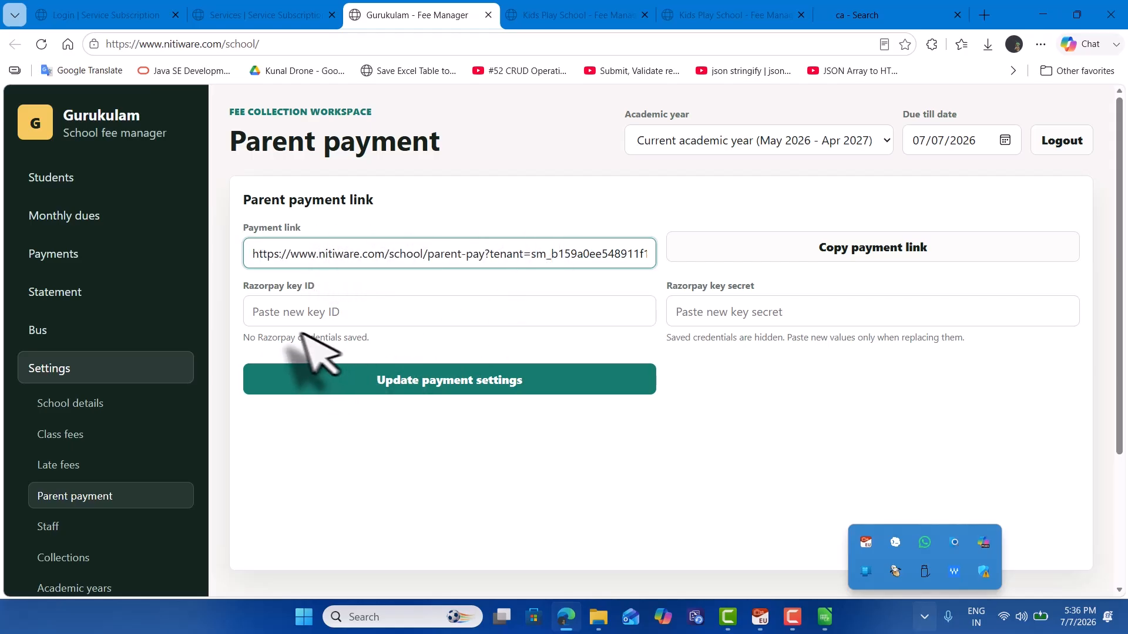
drag(245, 286, 322, 288)
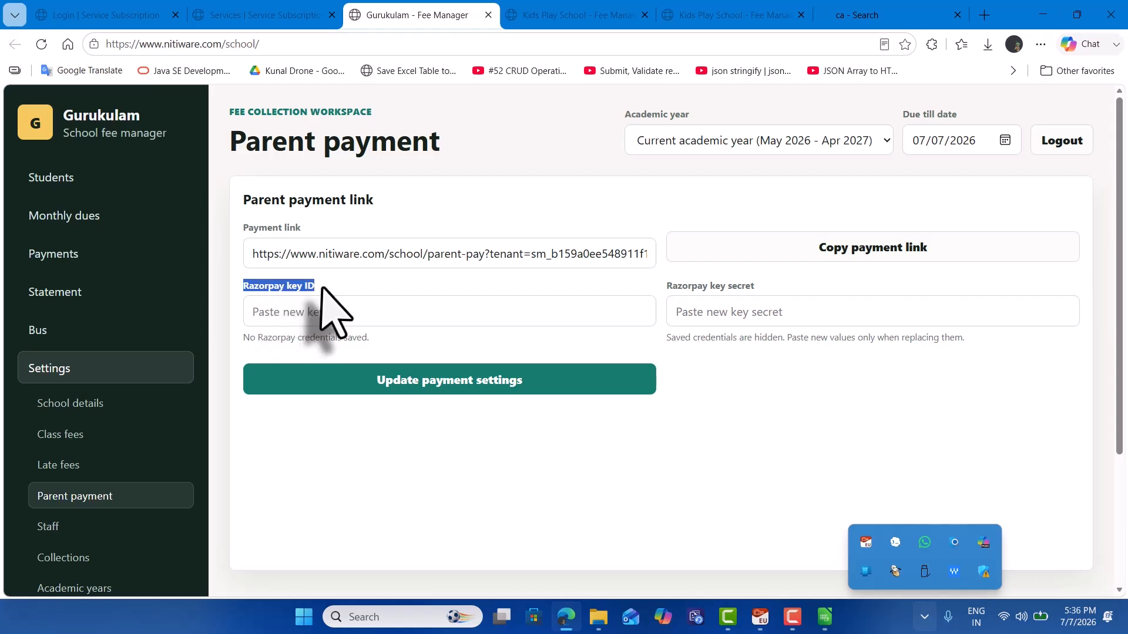
drag(666, 286, 775, 288)
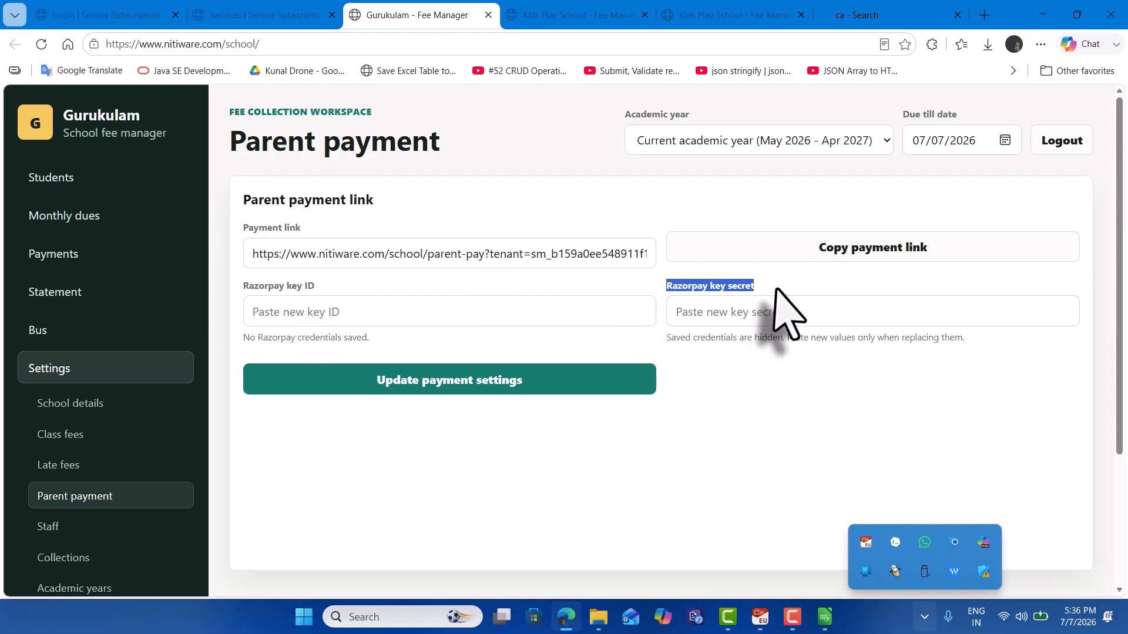
click(773, 306)
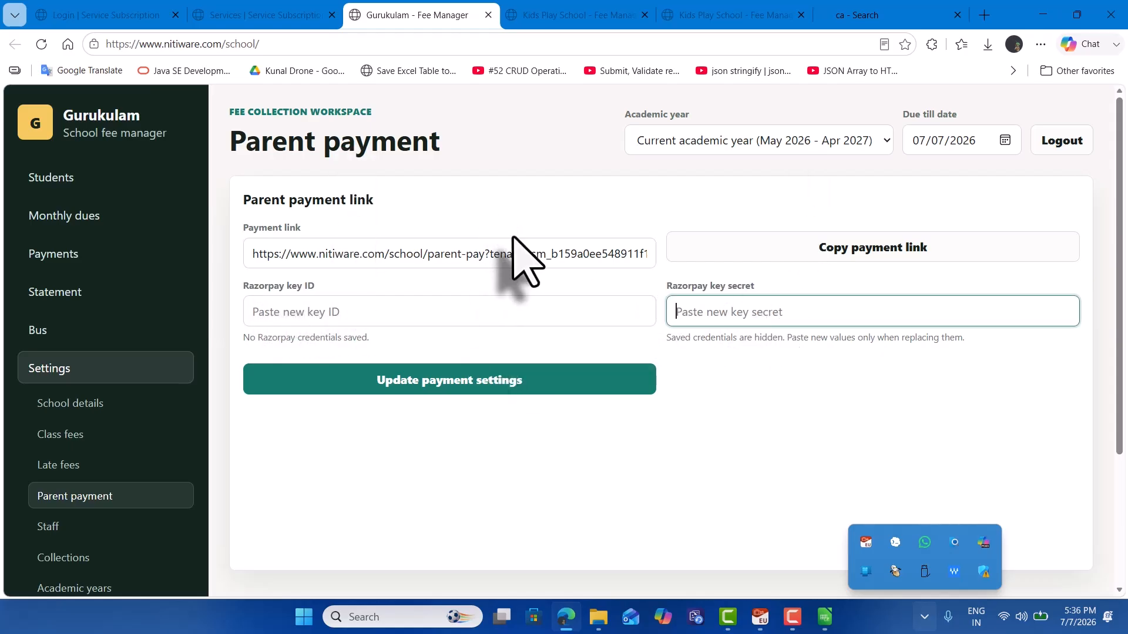
click(529, 311)
click(787, 409)
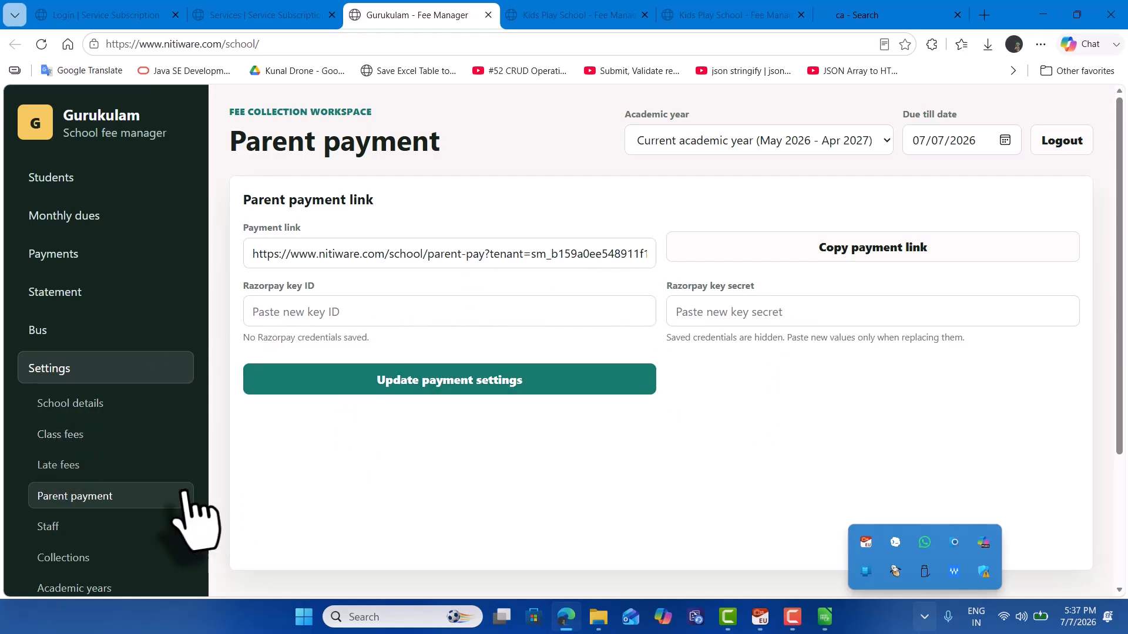
Open the Staff settings, look at the staff name field and copy the staff login link
click(74, 526)
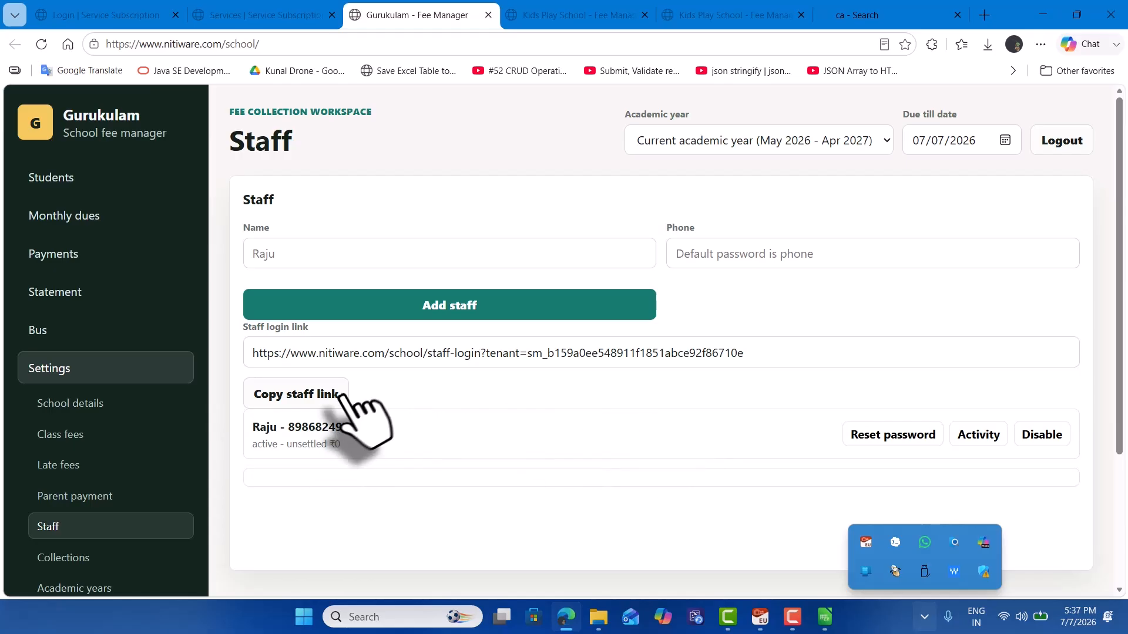
click(345, 244)
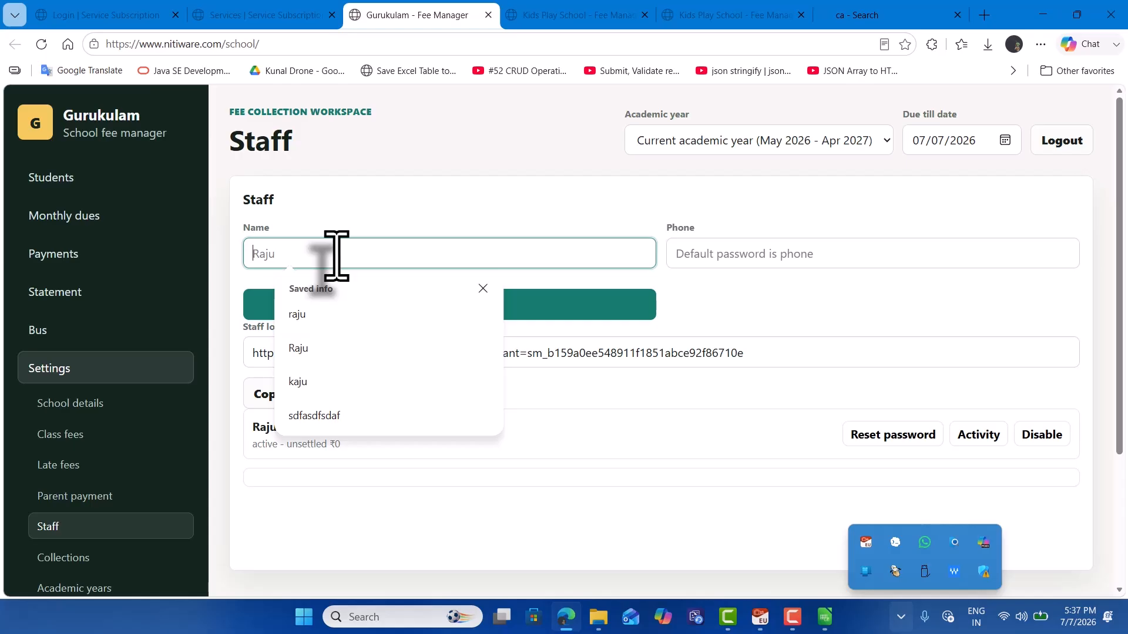
drag(745, 353, 252, 343)
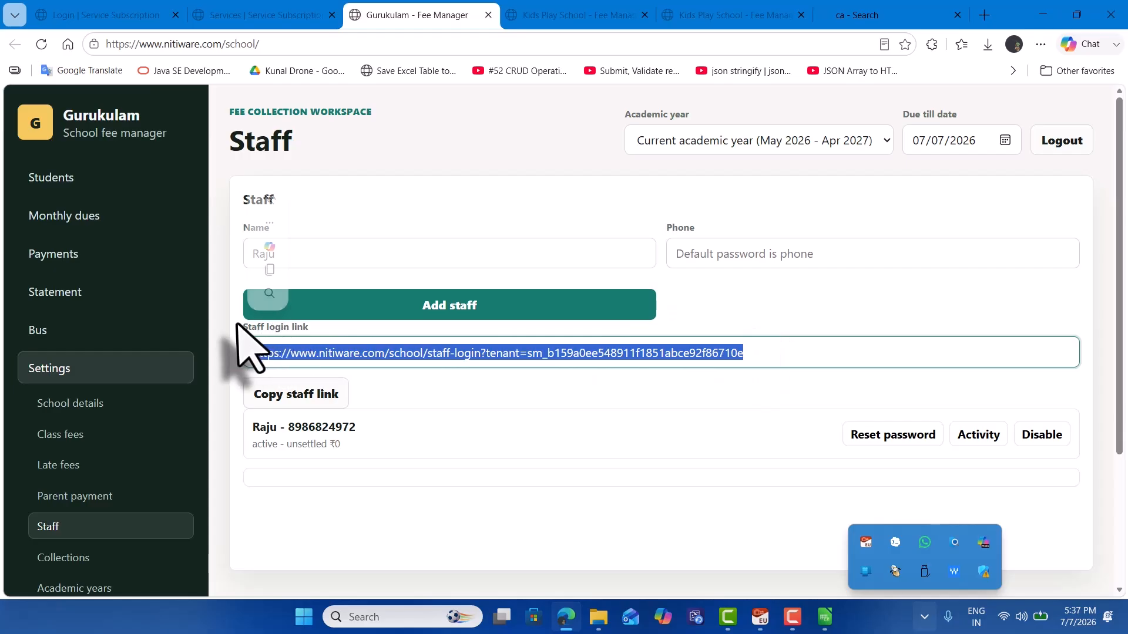
right_click(353, 352)
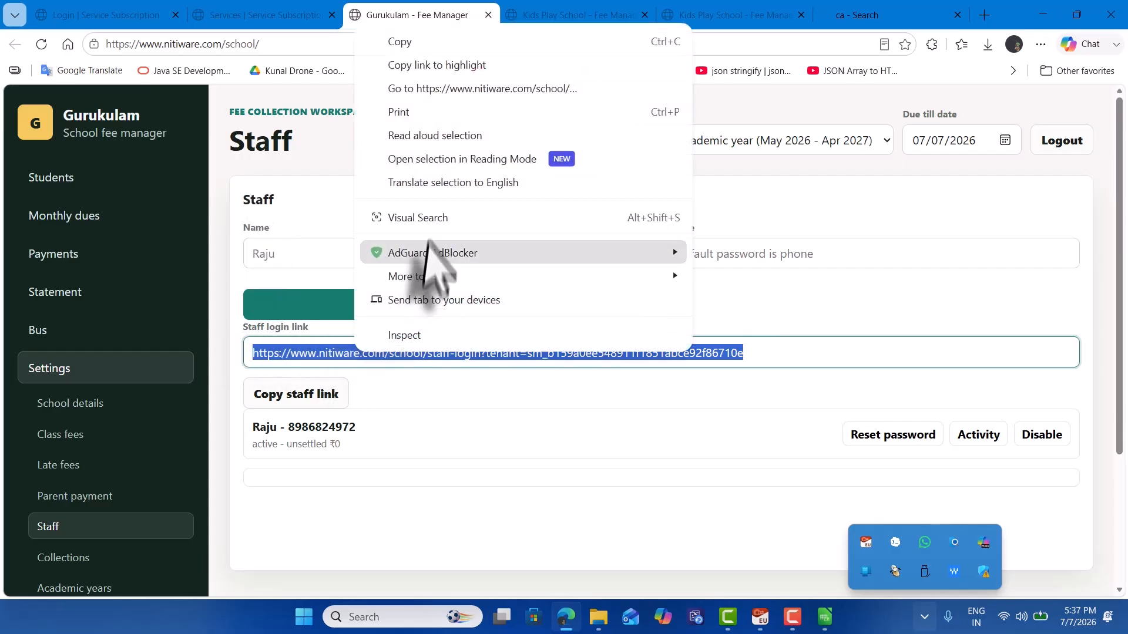
click(433, 40)
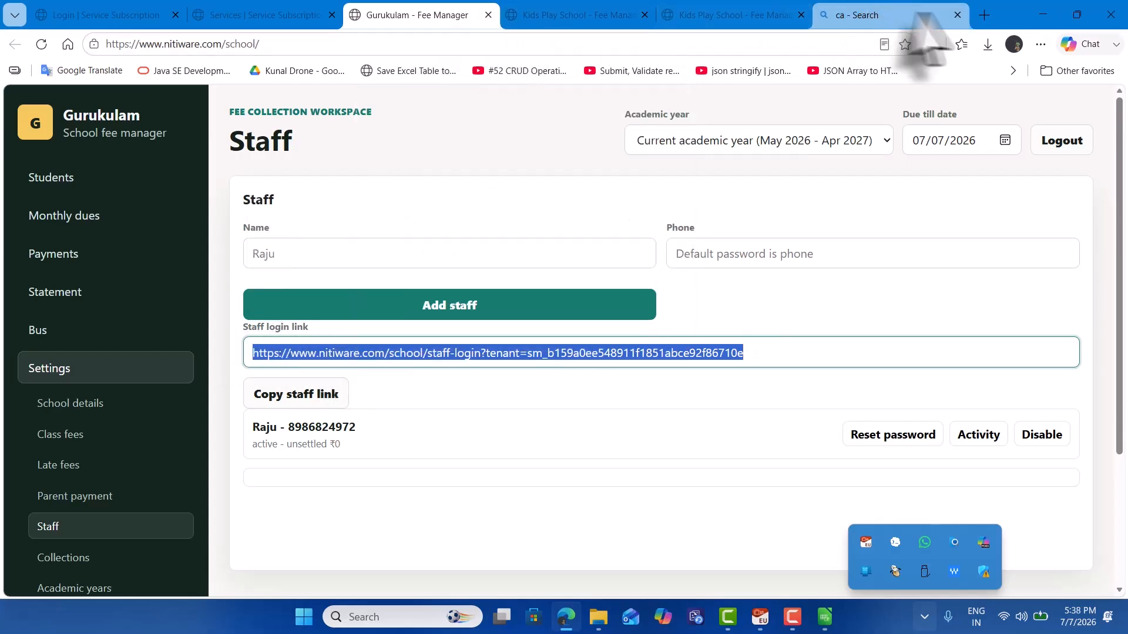
Open a new InPrivate window and load the copied staff login link in it
click(1041, 44)
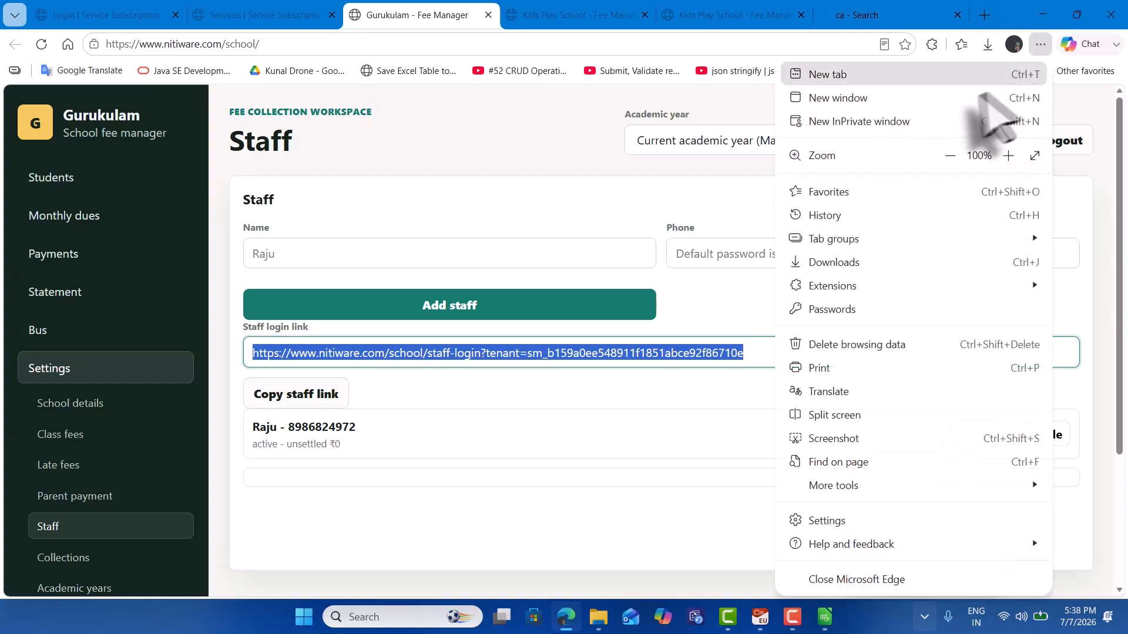
click(914, 120)
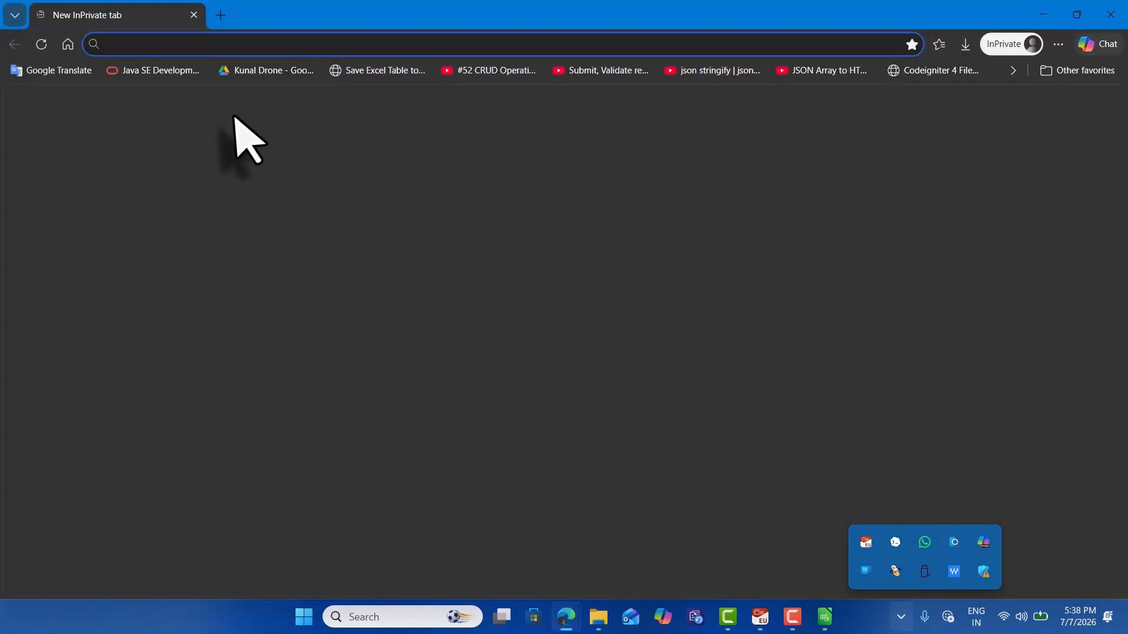
key(ctrl+v)
key(Return)
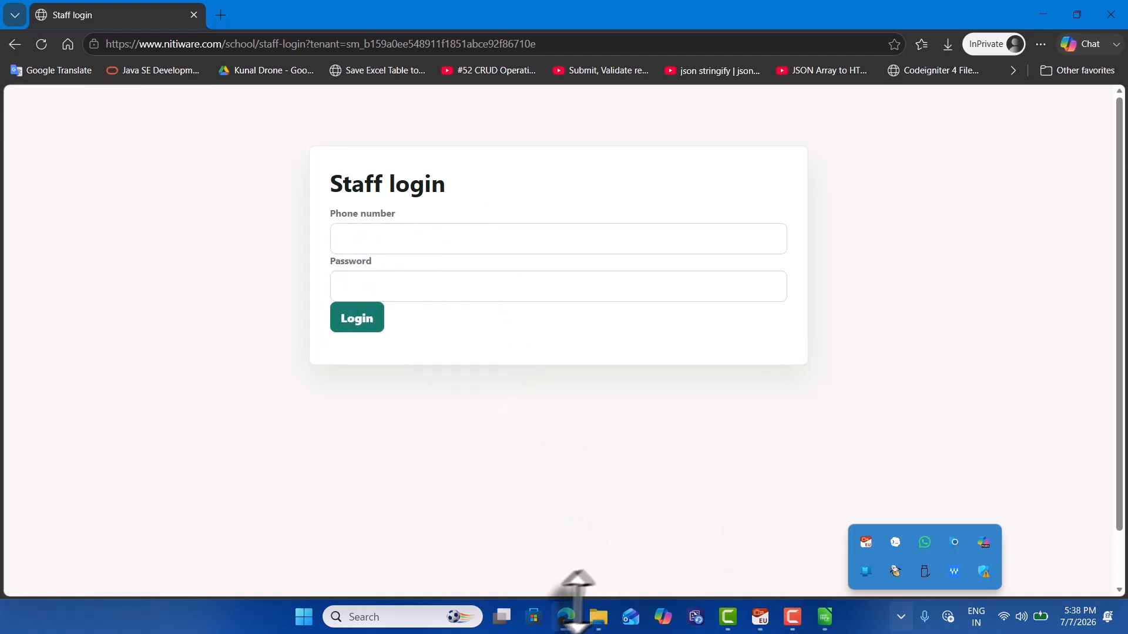
Return to the Gurukulam fee manager in the main browser window and examine the phone field for adding staff
mouse_move(567, 618)
click(555, 532)
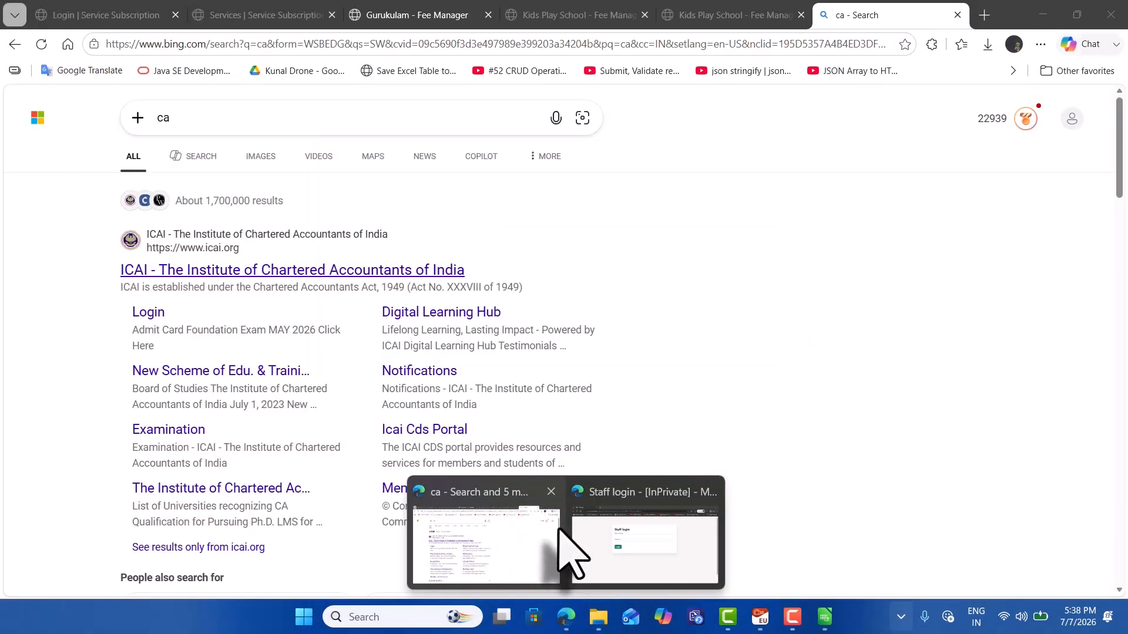
click(762, 13)
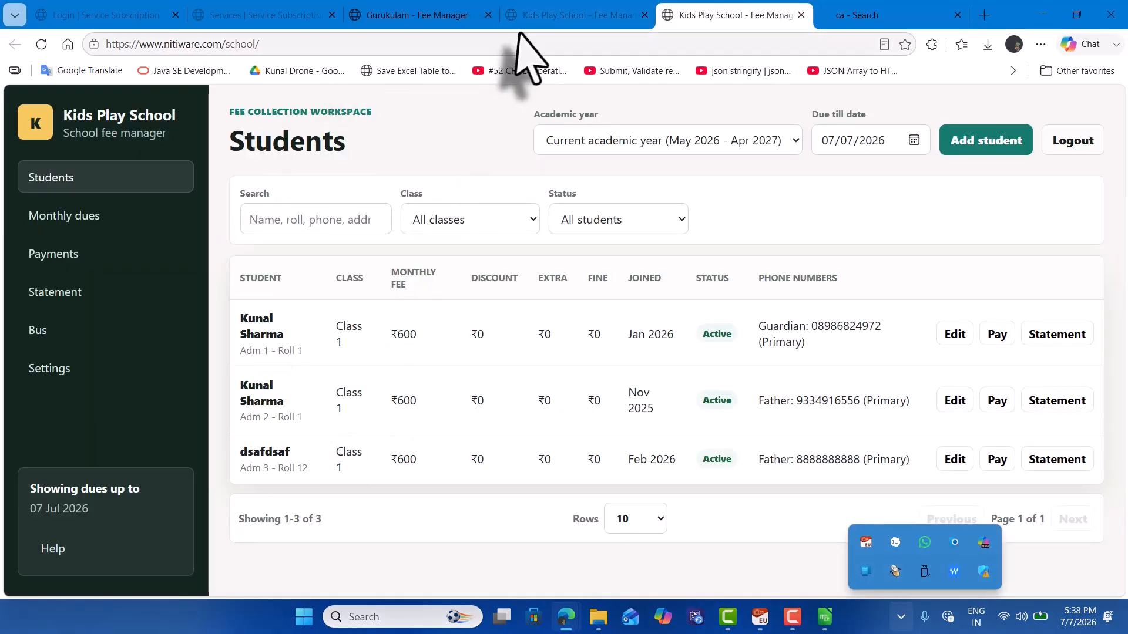
click(486, 7)
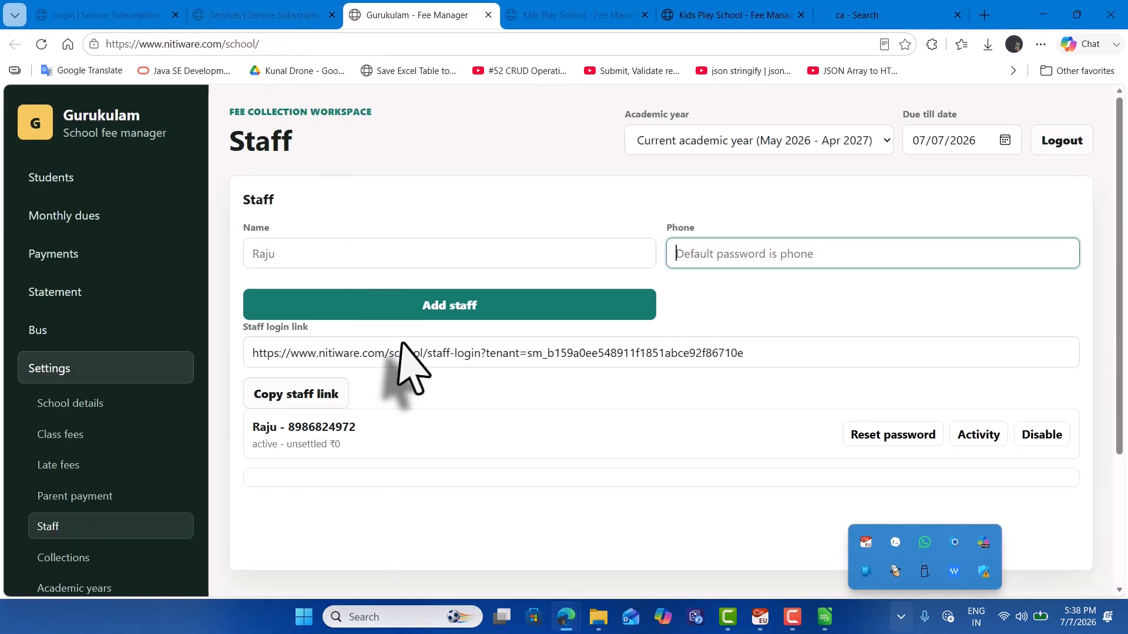
click(739, 253)
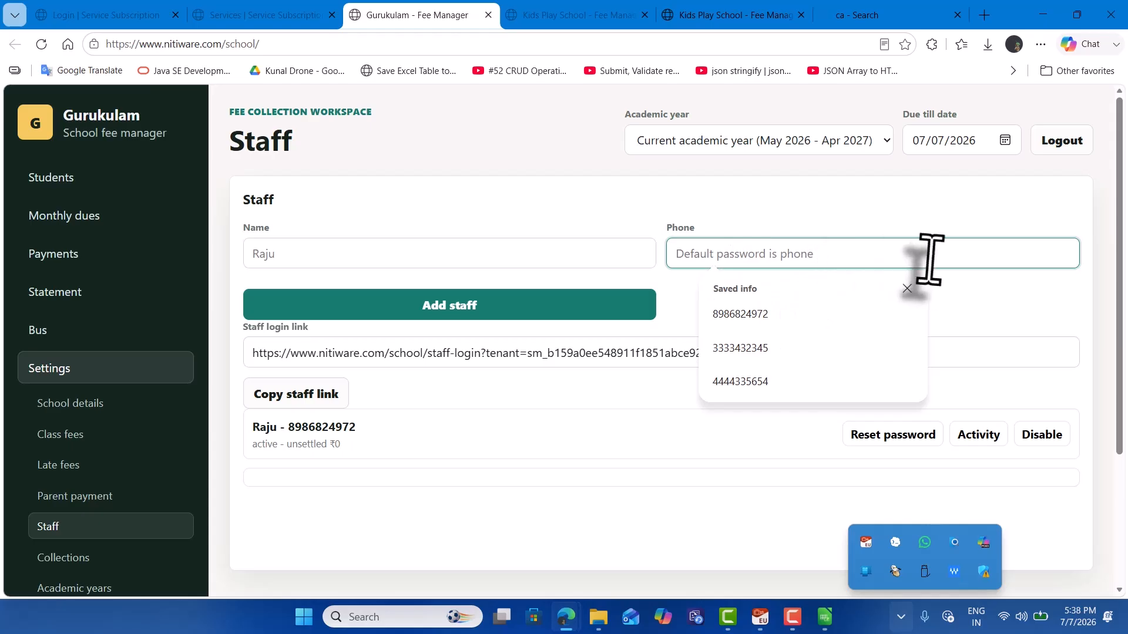
click(975, 301)
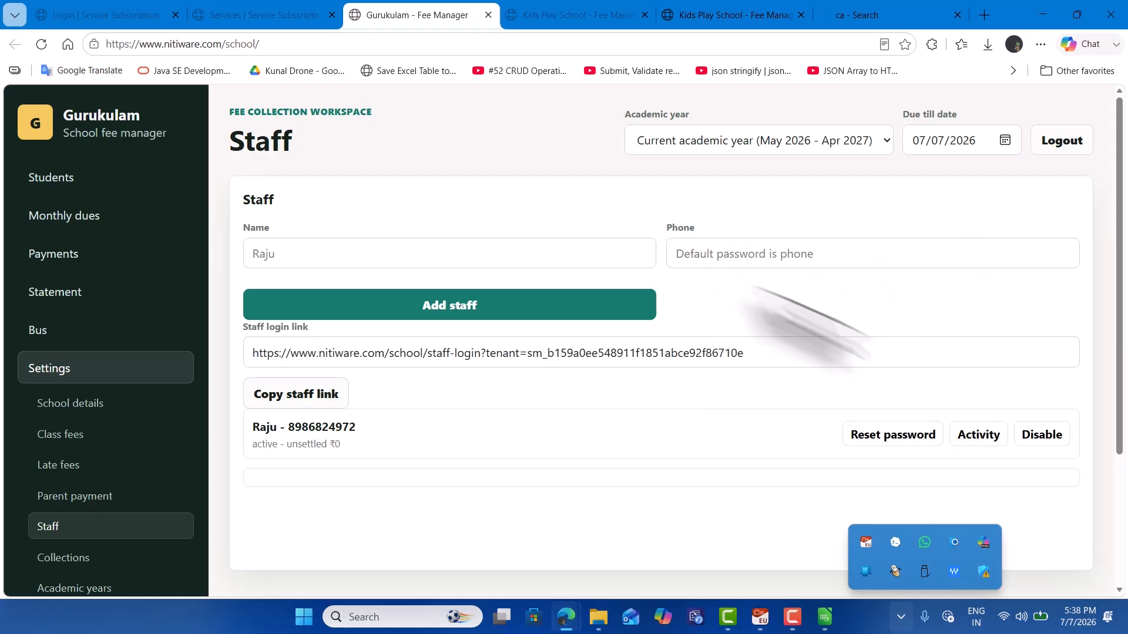
drag(664, 220, 755, 234)
click(683, 231)
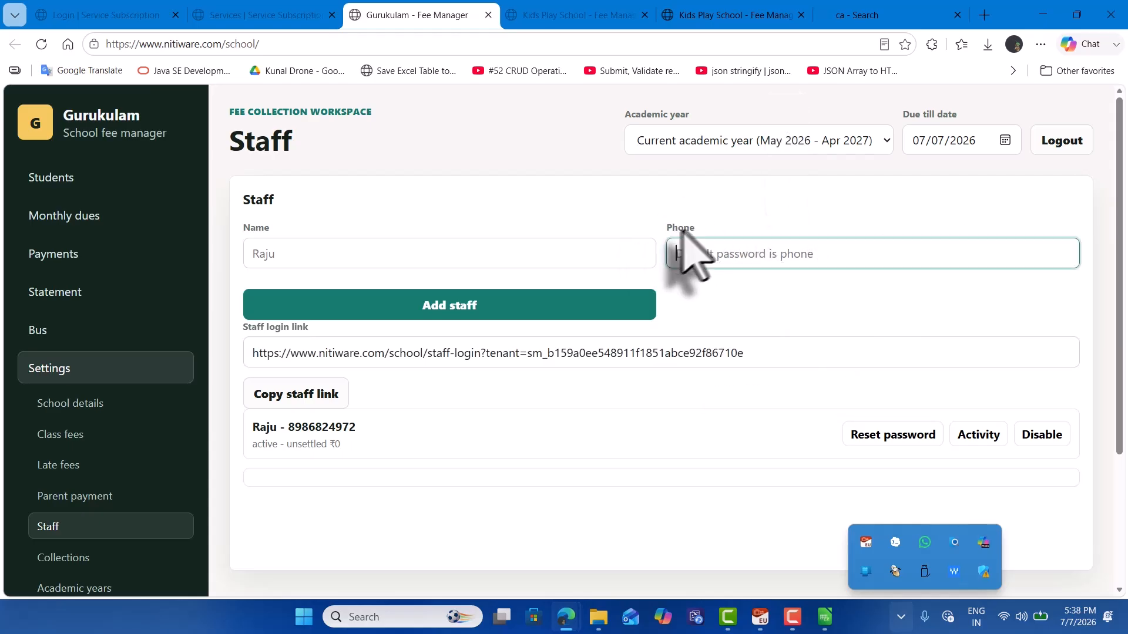
drag(654, 227, 735, 231)
click(663, 218)
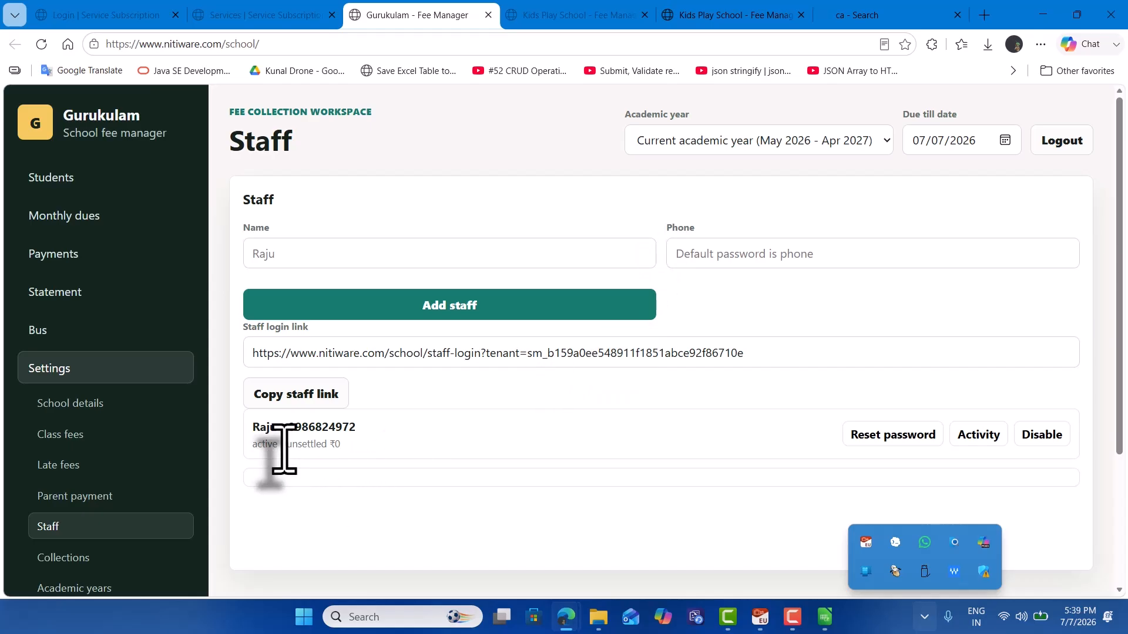
Examine the existing staff member's unsettled amount and open the Collections settings to view the collection statement
drag(284, 448, 342, 444)
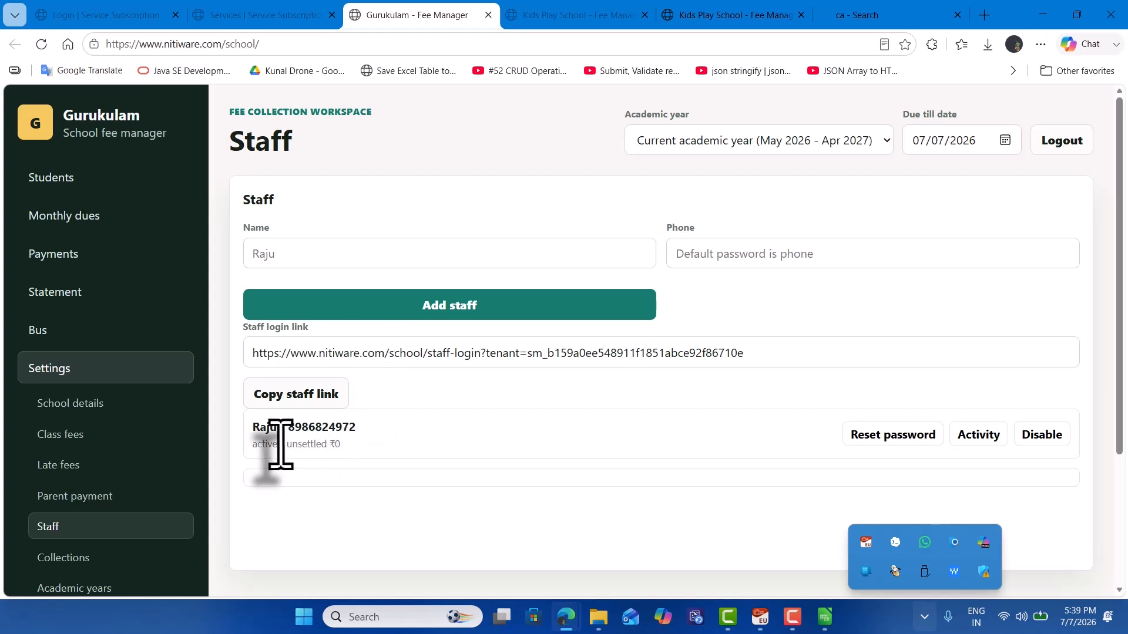
drag(284, 447, 345, 448)
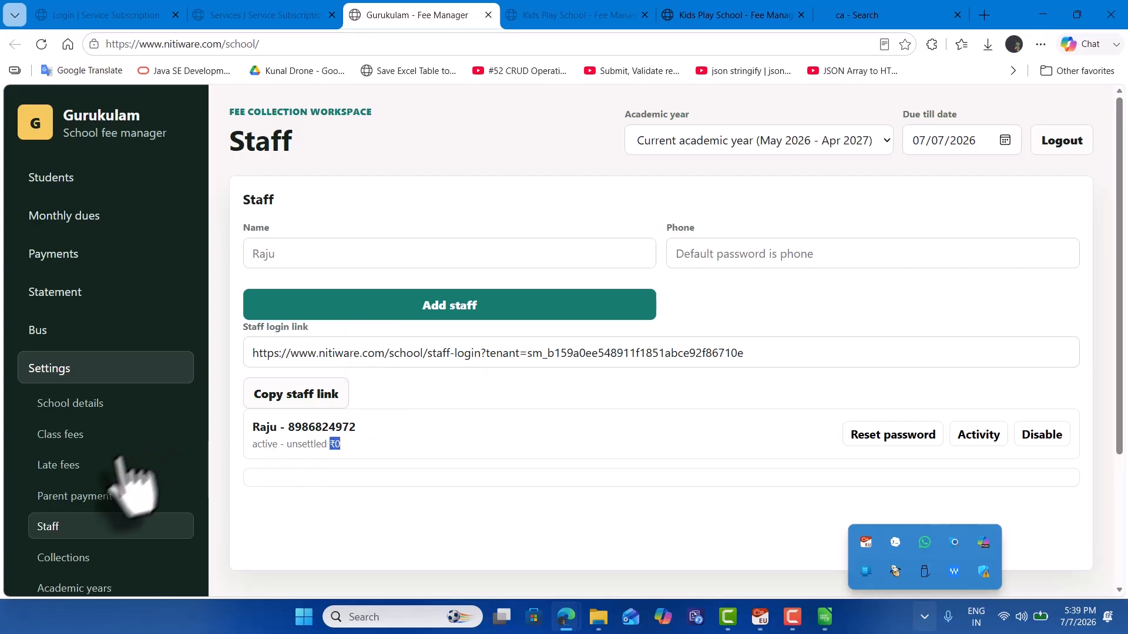
click(87, 558)
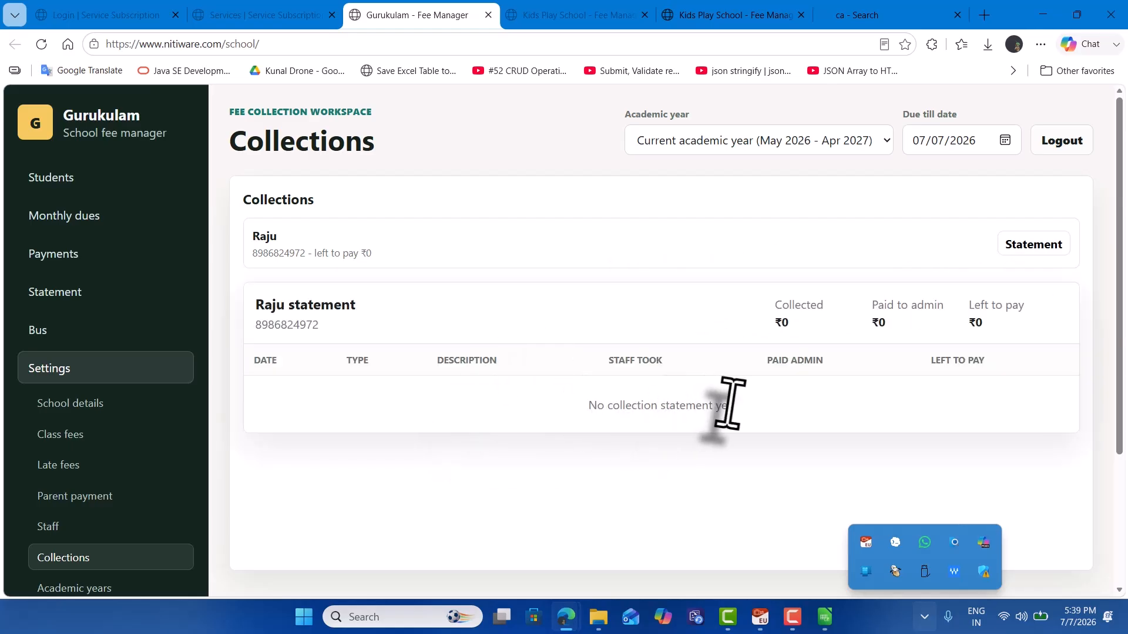
Go back to the Staff settings and view the existing staff member's activity log
click(38, 535)
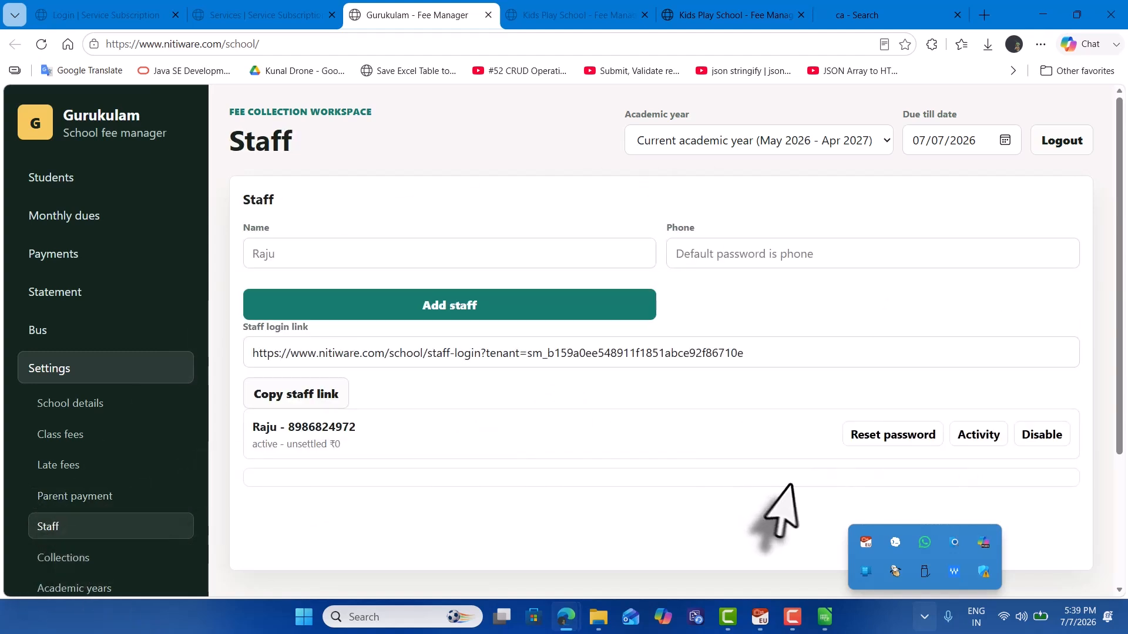
click(978, 436)
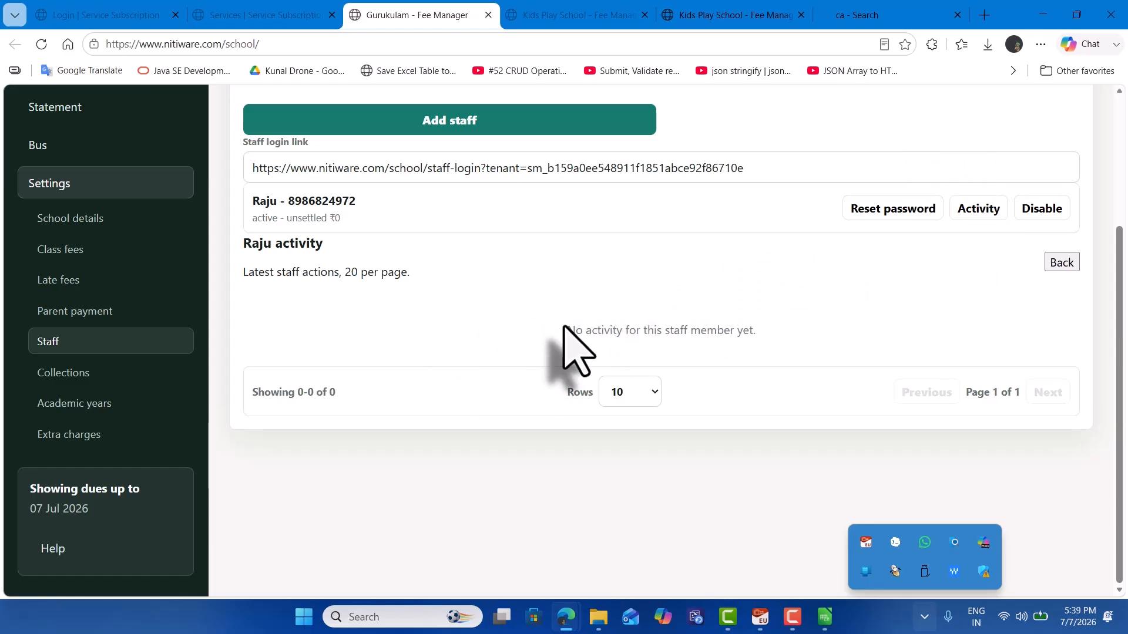
click(118, 381)
Open the Academic years settings and examine the active year's period, the custom name field and the start month choices
click(131, 407)
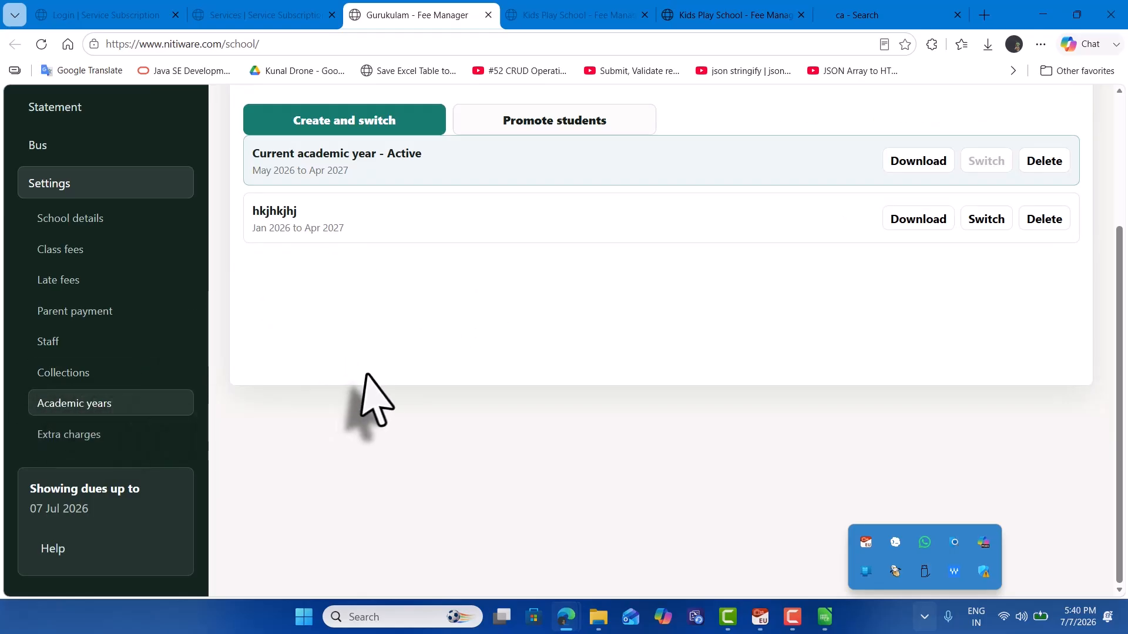
scroll(574, 309, up, 4)
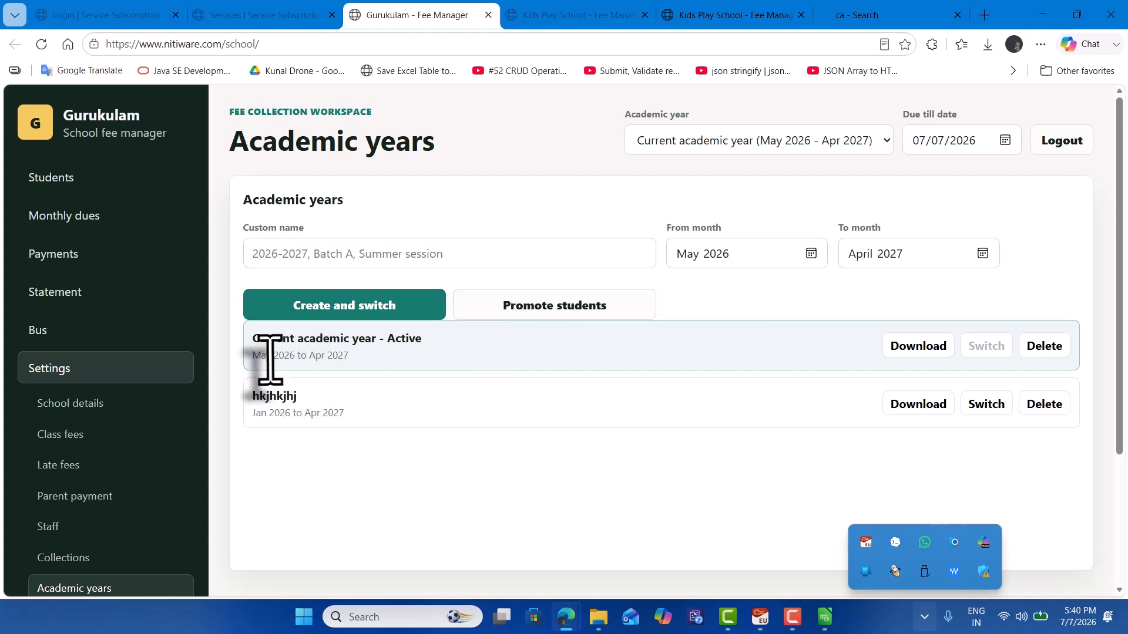
drag(253, 356, 378, 367)
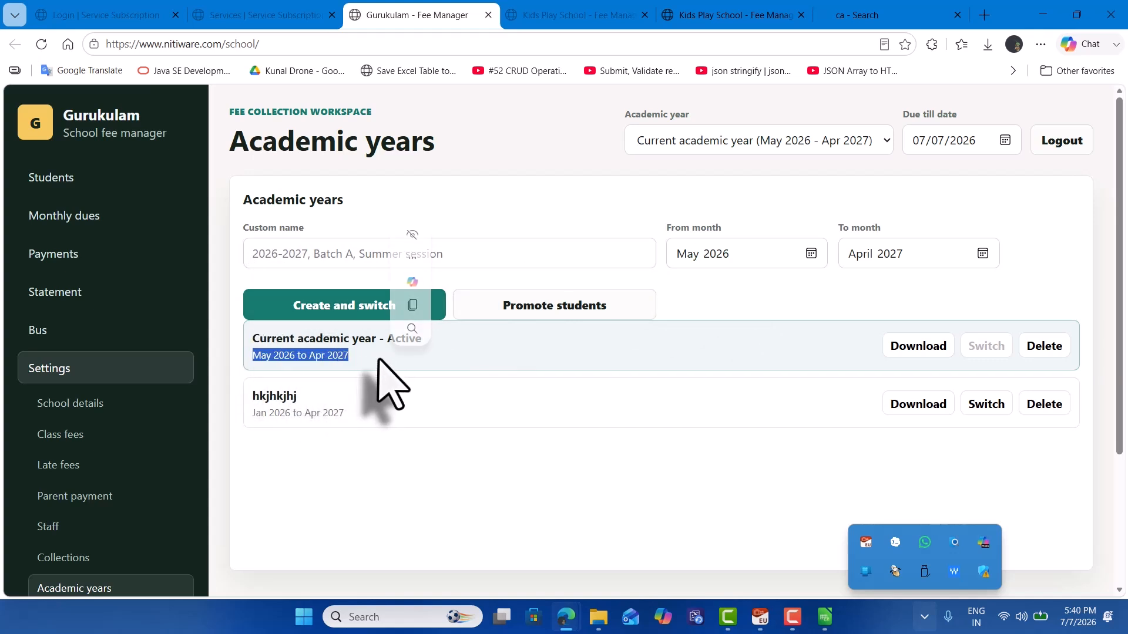
click(302, 261)
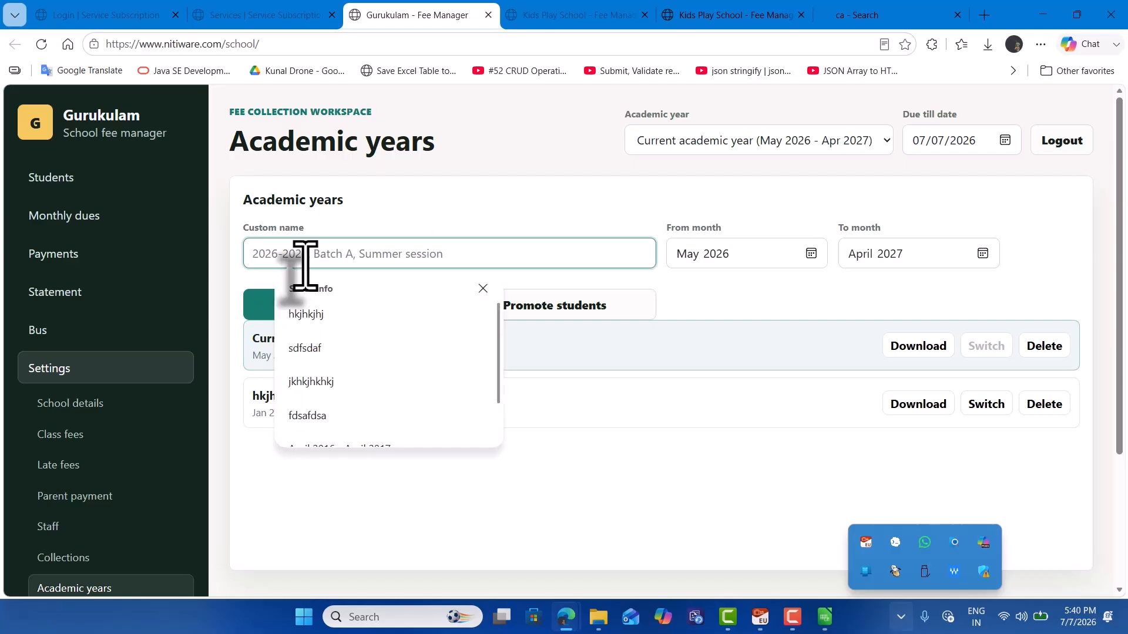
click(614, 486)
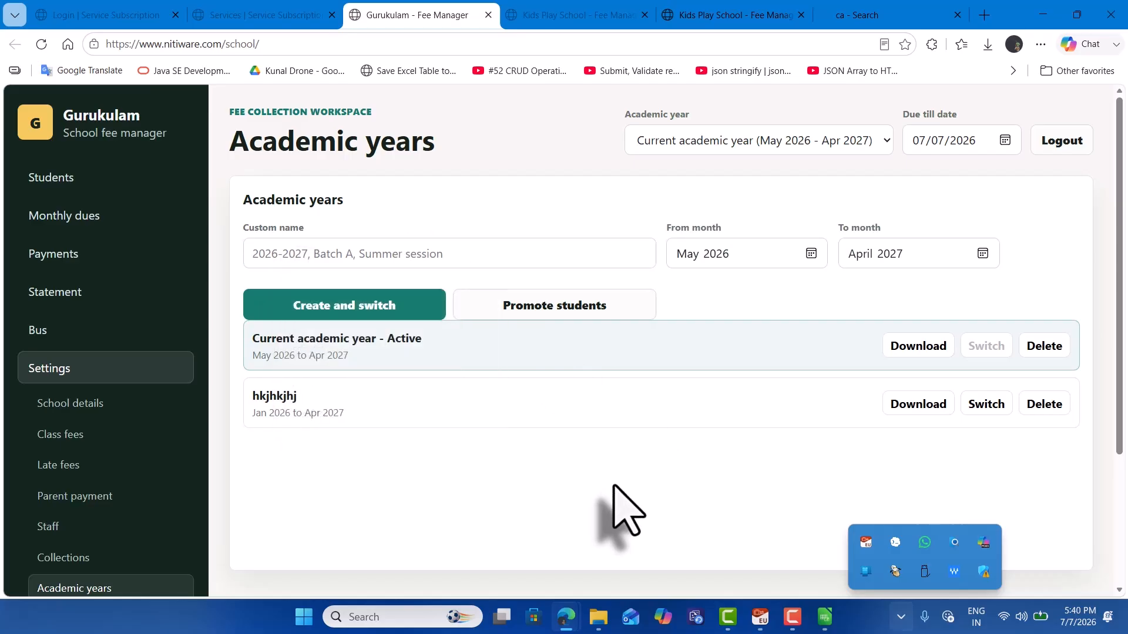
click(811, 254)
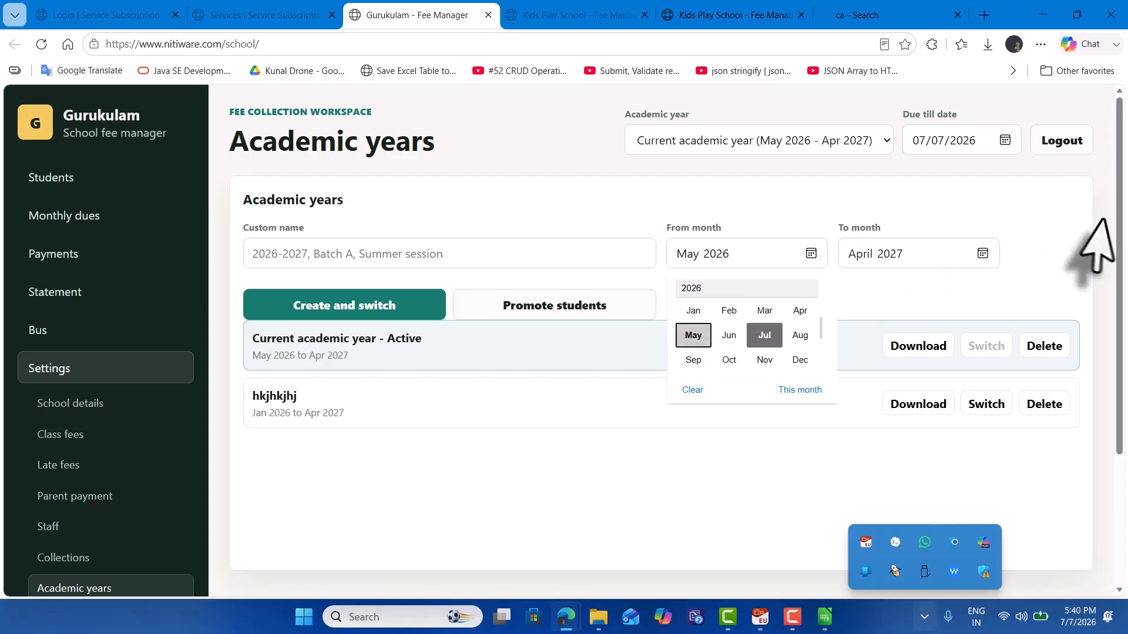
click(643, 282)
Enter "2026 - 2027" as the custom name of the new academic year
click(399, 252)
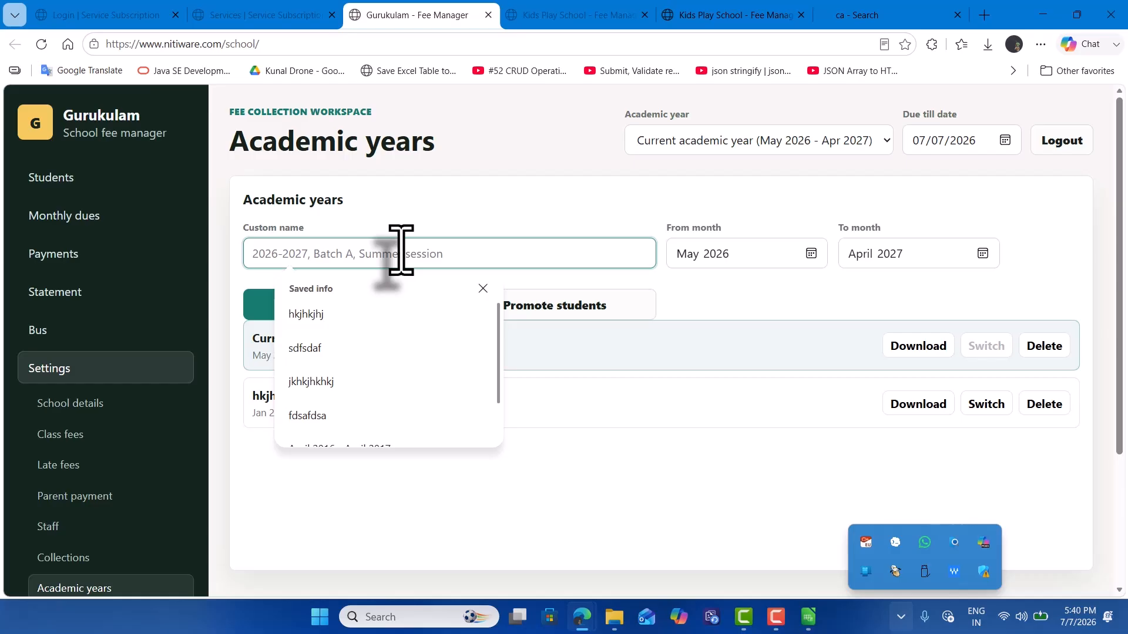
text(2026 - 2027)
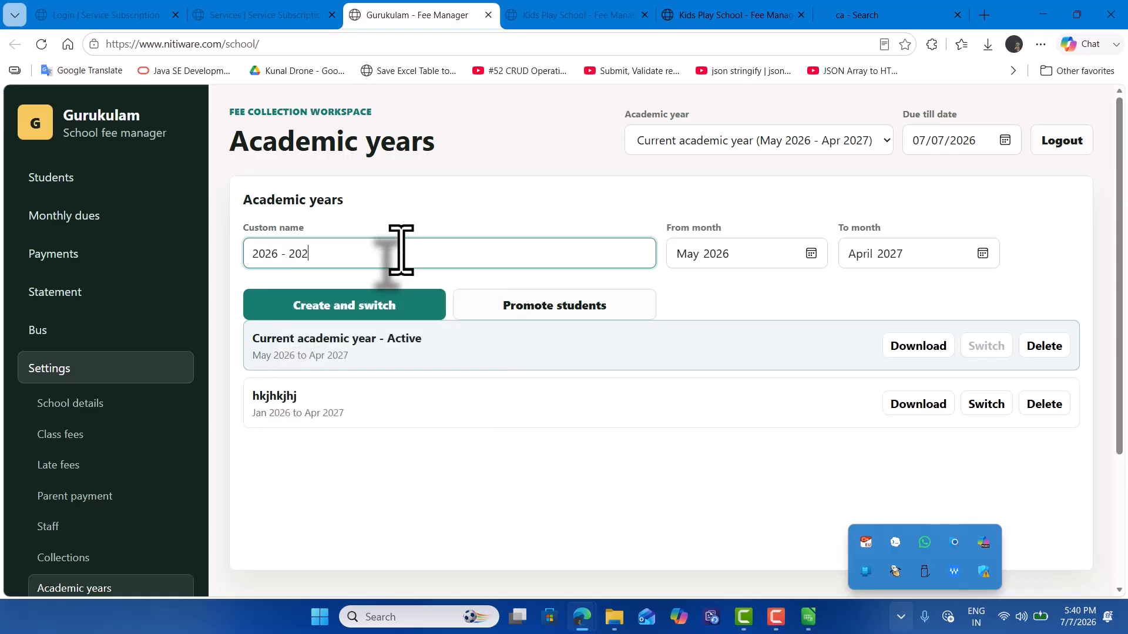
Set the new academic year's period from April 2026 to March 2027
click(810, 253)
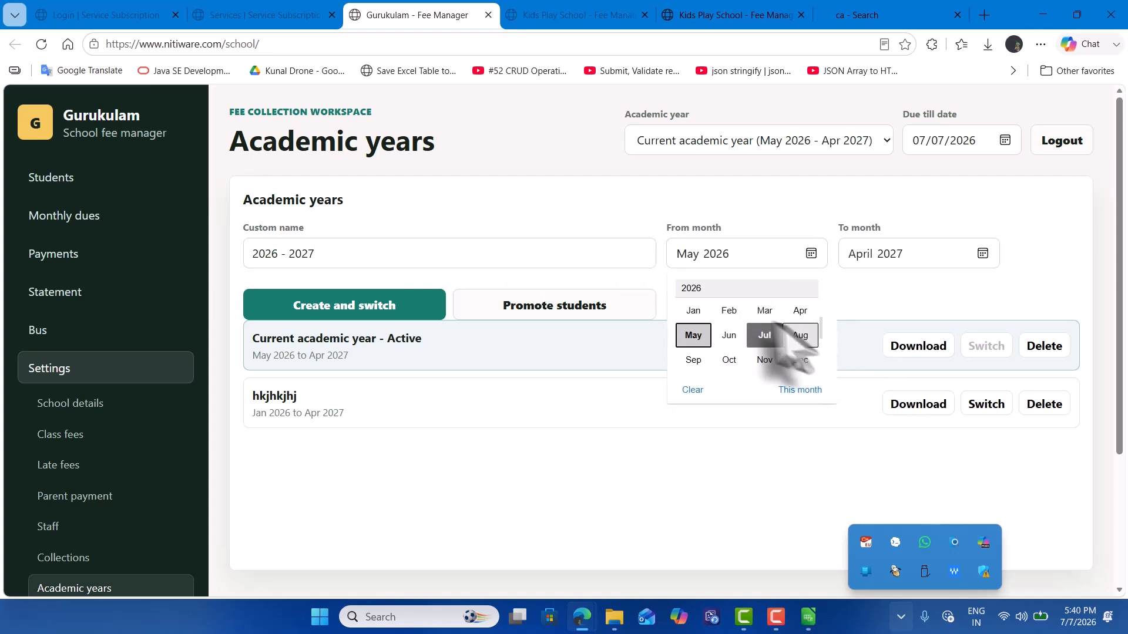
click(765, 310)
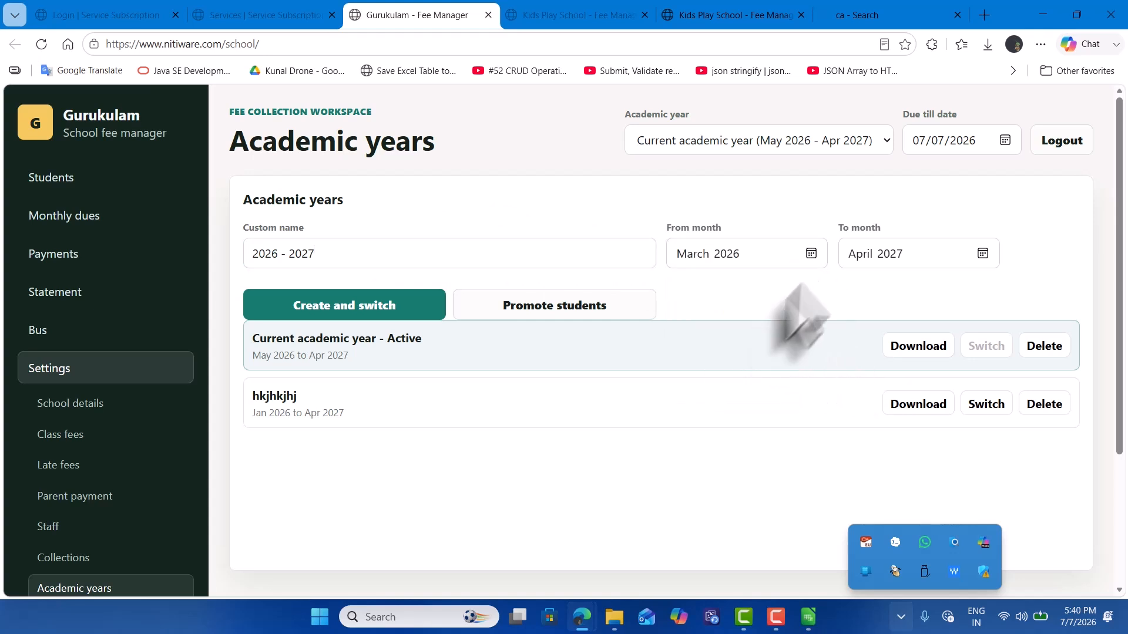
click(982, 254)
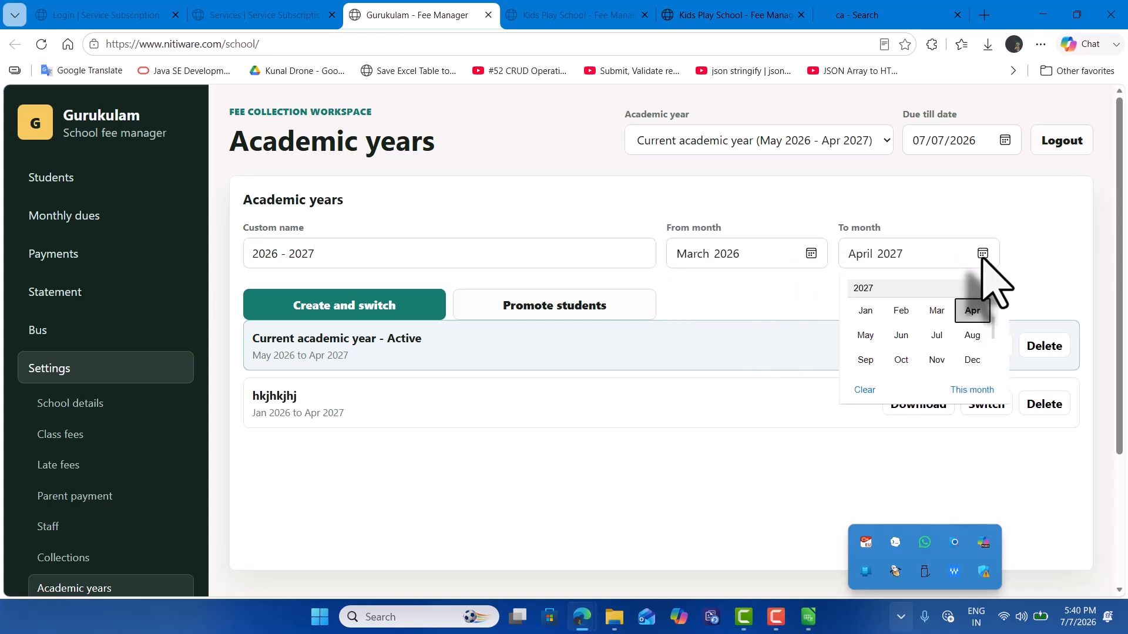
click(937, 311)
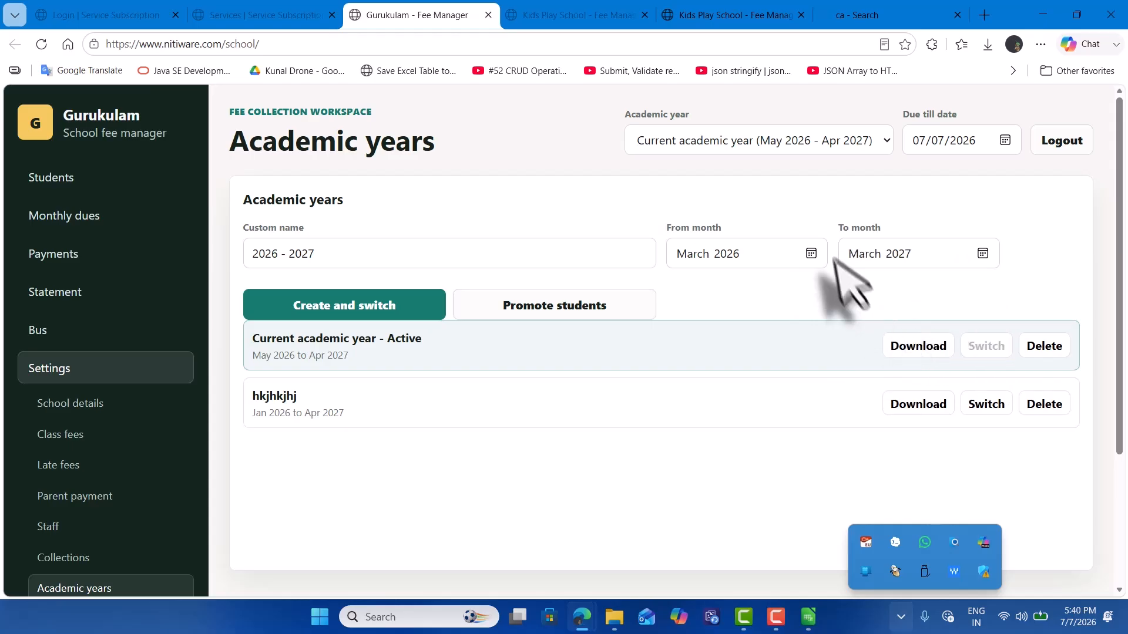
click(810, 253)
click(802, 310)
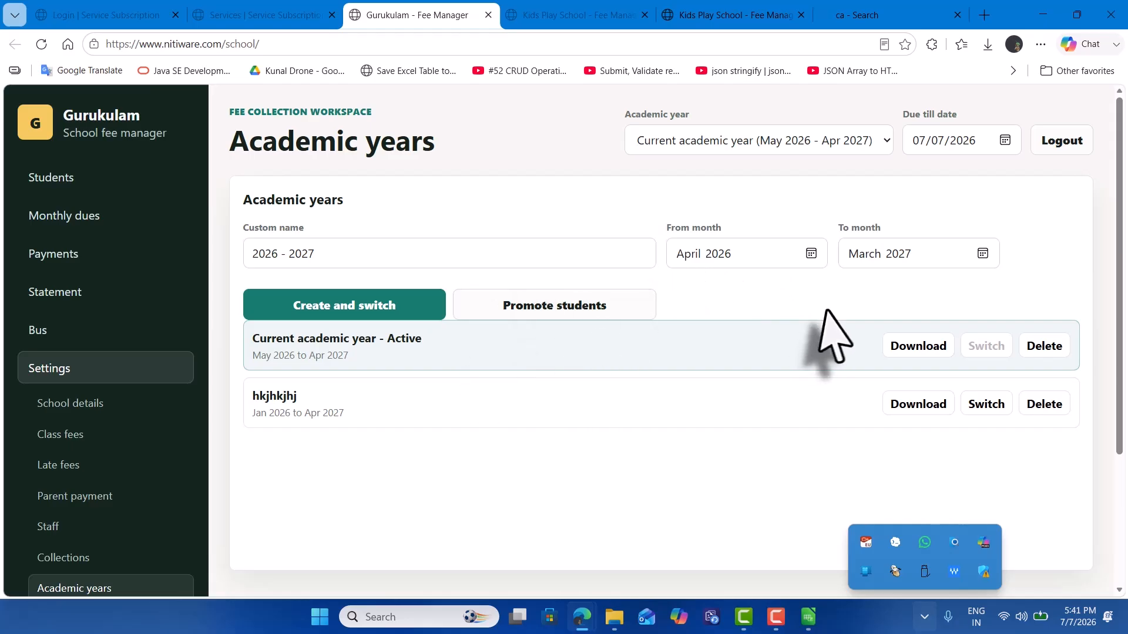
Try to create and switch to the 2026 - 2027 academic year
click(381, 309)
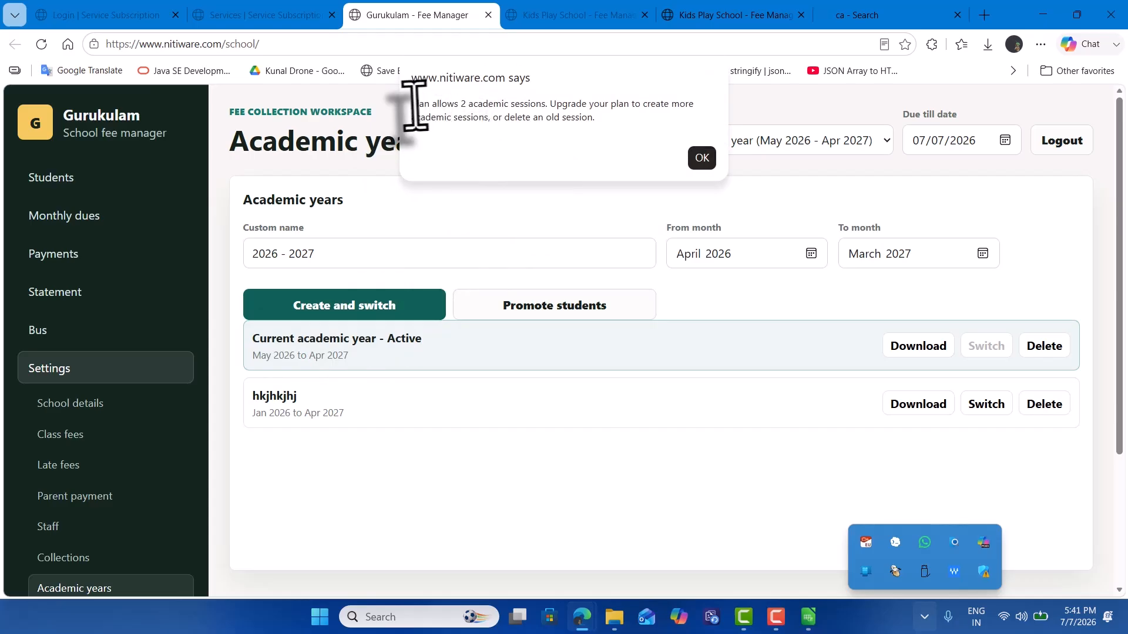
drag(414, 105, 548, 109)
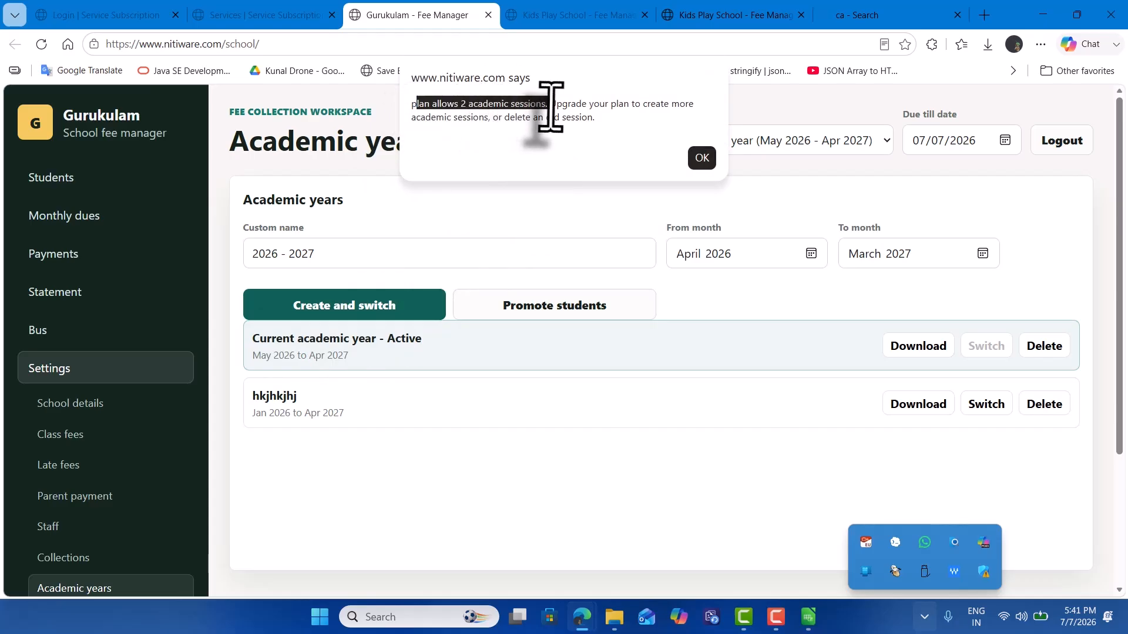
click(702, 157)
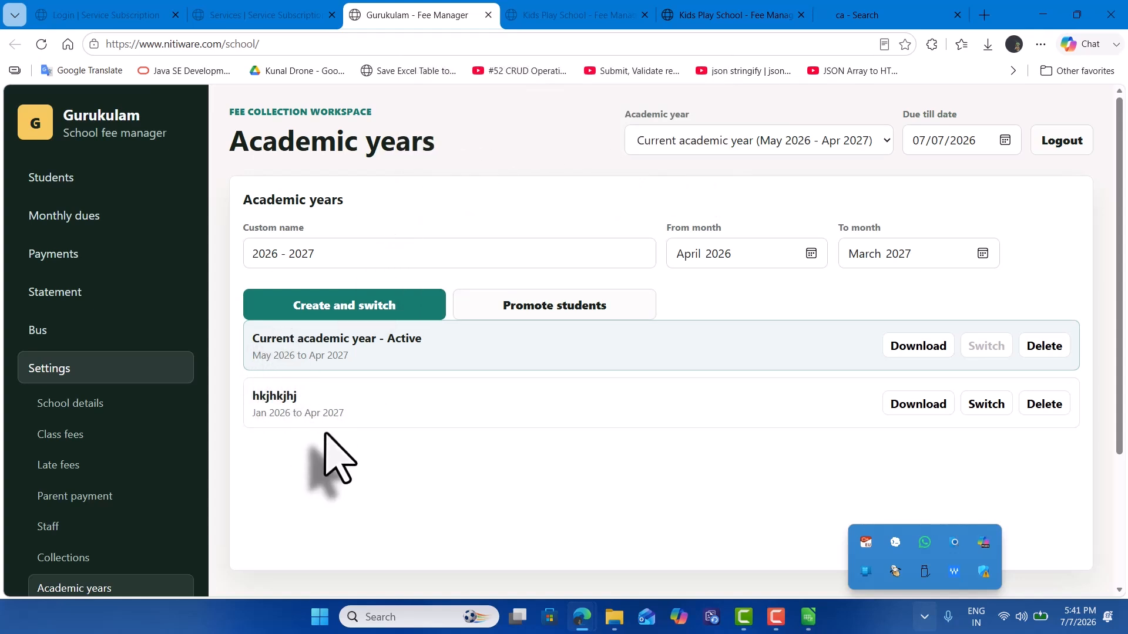
Download the hkjhkjhj academic year's archive to Documents as Gurukulam_hkjhkjhj_Archive.zip and check the download
click(925, 406)
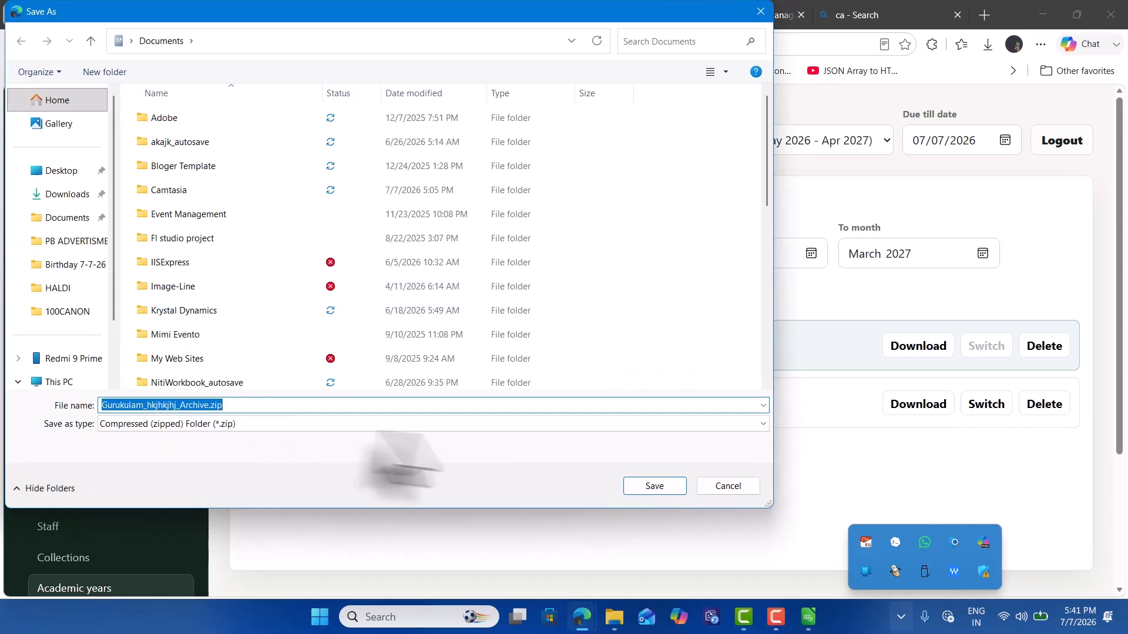
click(653, 486)
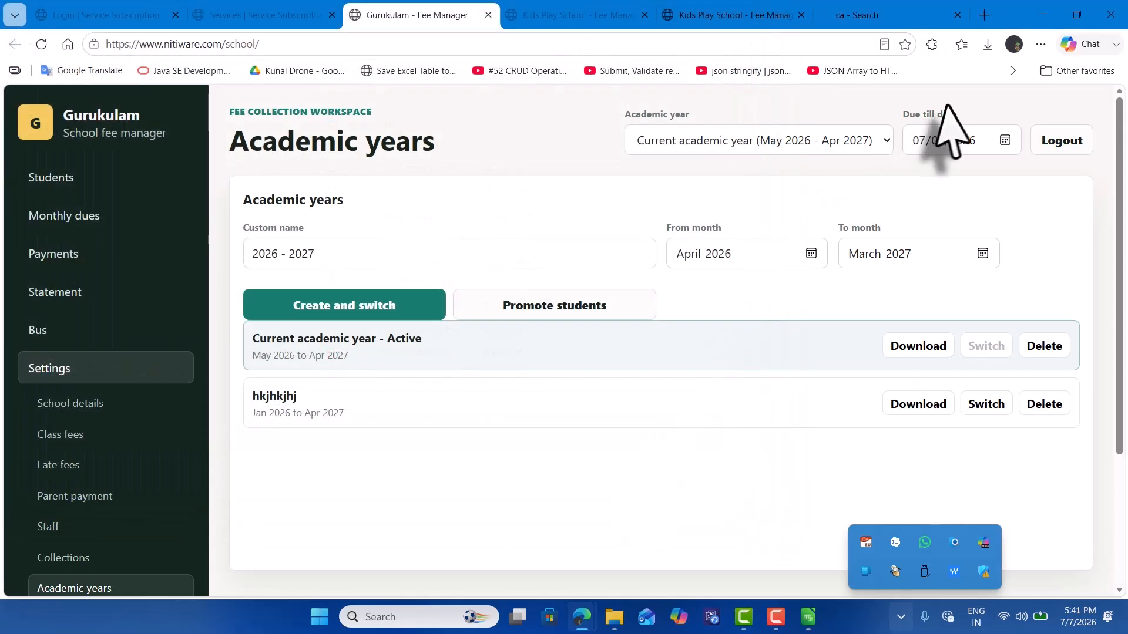
click(987, 44)
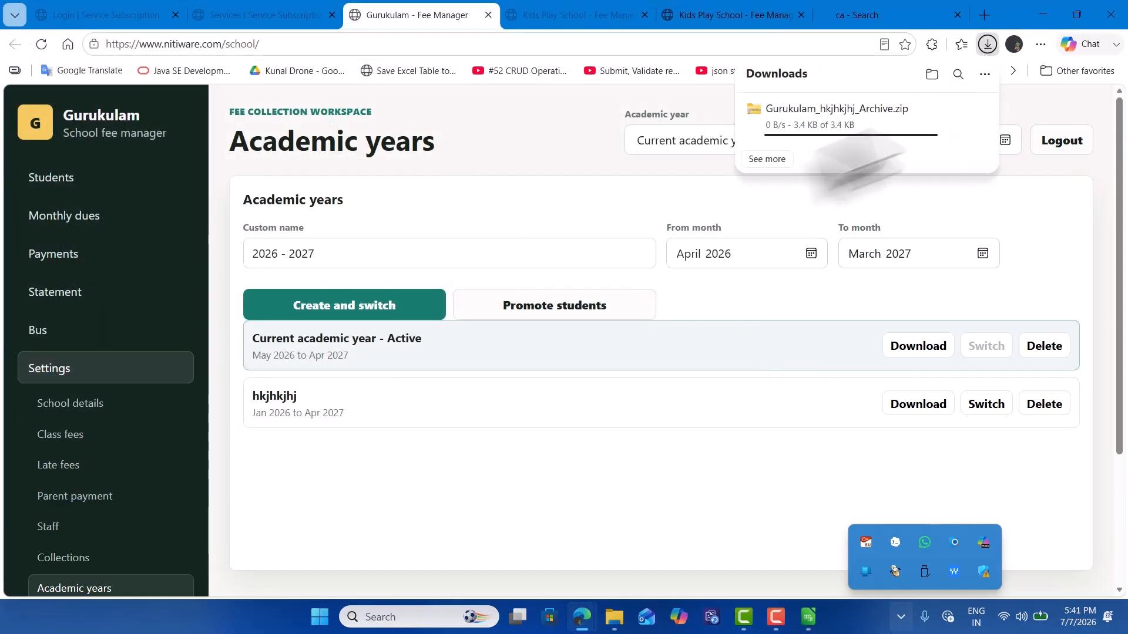
Delete the hkjhkjhj academic year, and create and switch to 2026 - 2027 running from May 2026 to April 2027
click(1042, 406)
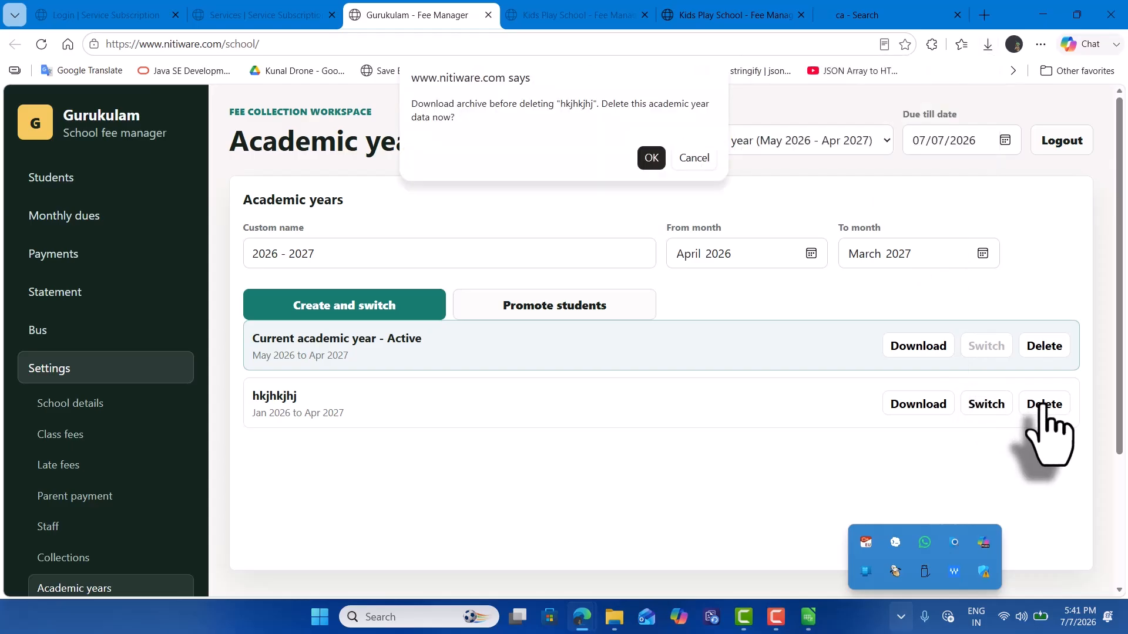
click(651, 157)
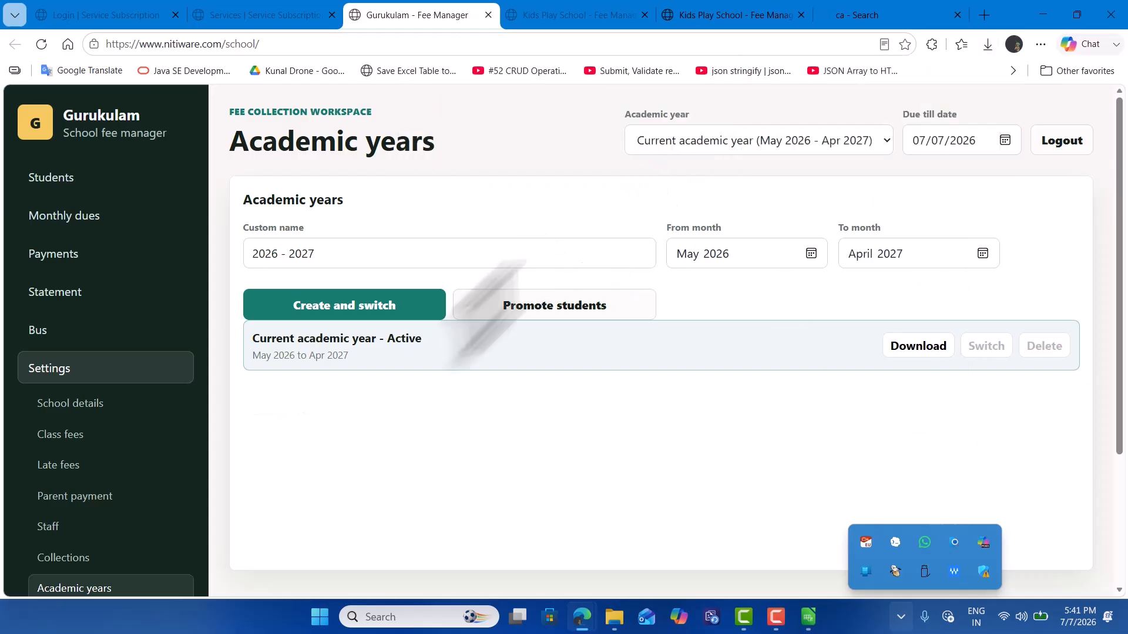
click(345, 318)
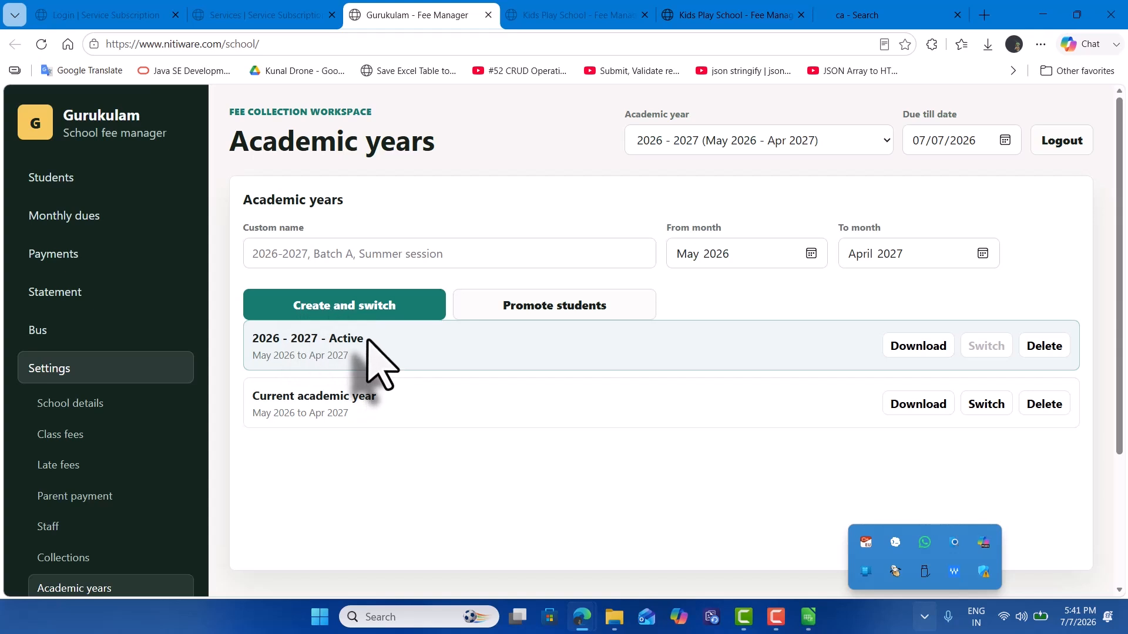
Open the Extra charges settings and look over the extra monthly charges form
scroll(88, 587, down, 3)
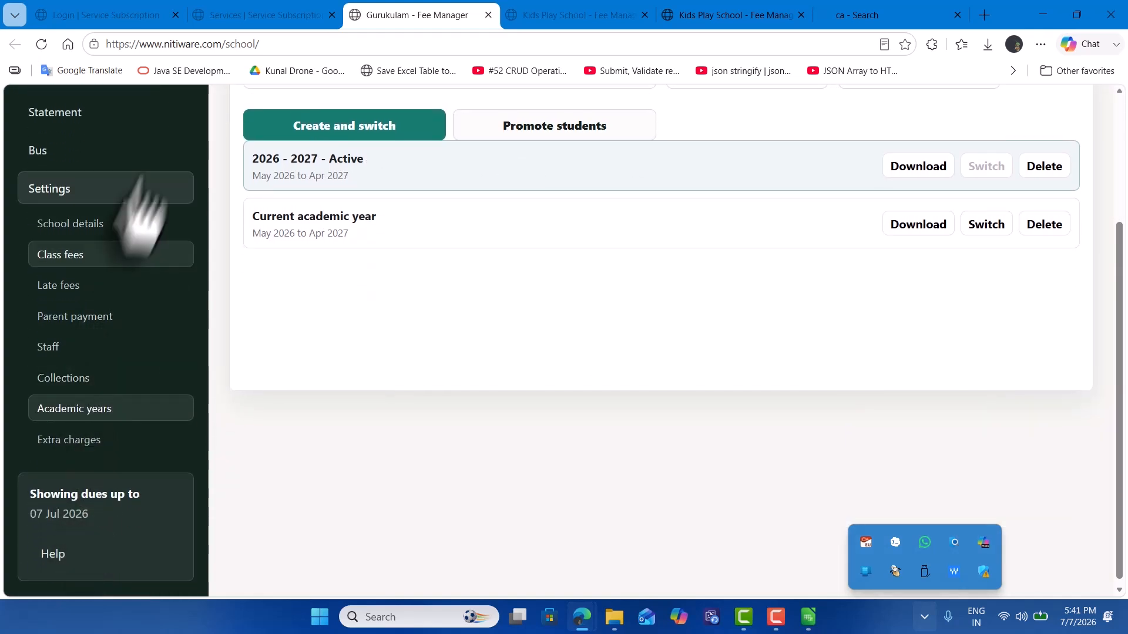
click(135, 450)
scroll(587, 447, up, 3)
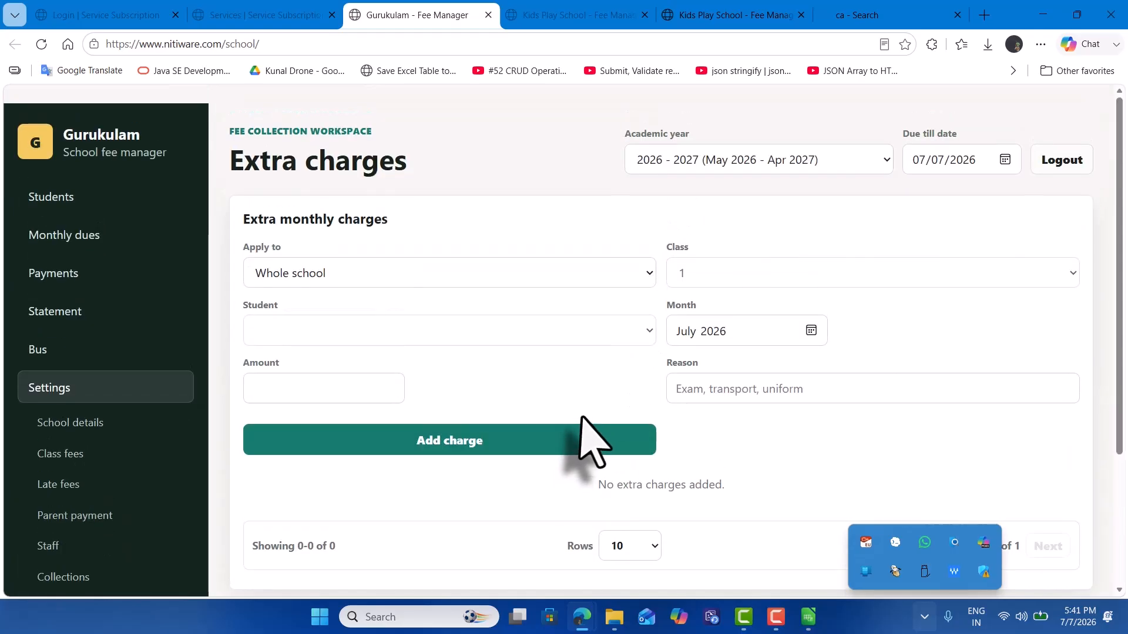
scroll(188, 476, down, 2)
scroll(188, 476, up, 3)
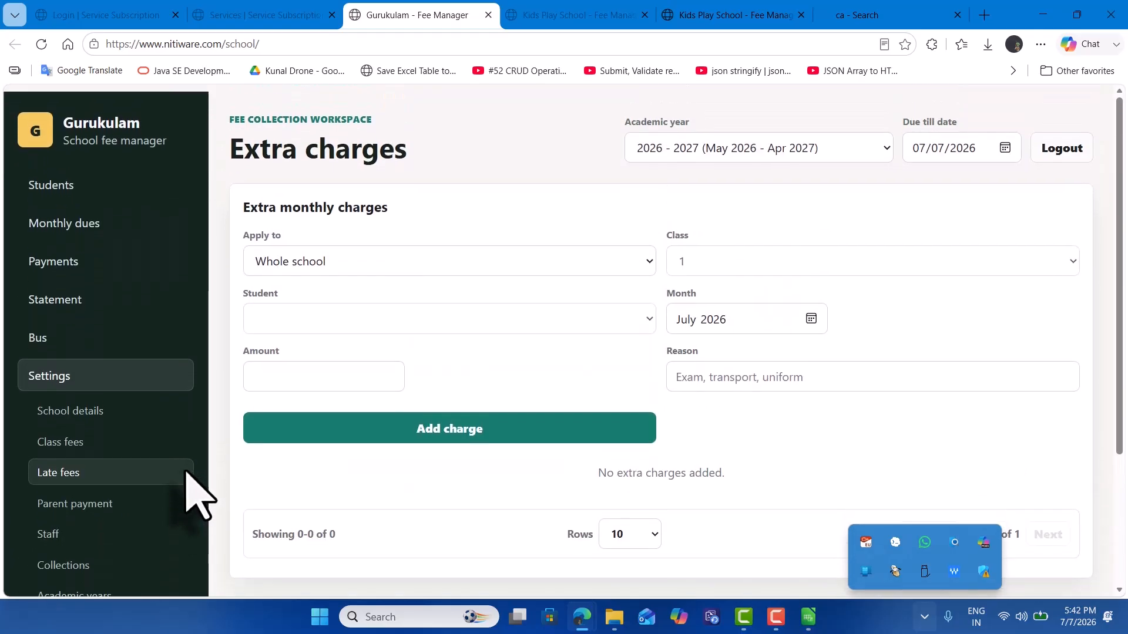
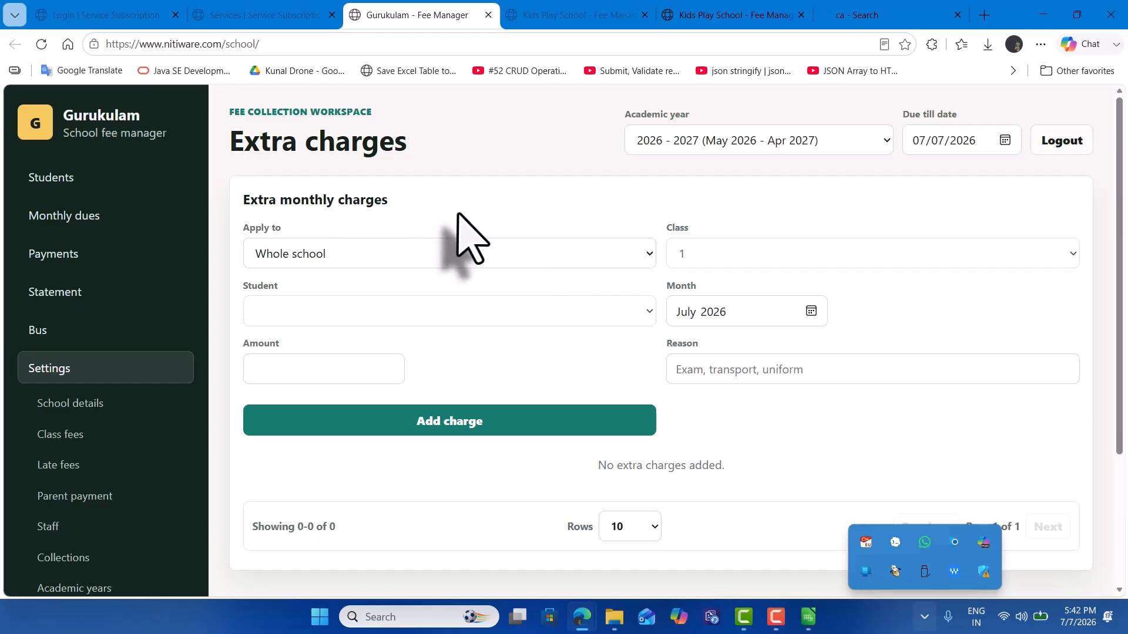
scroll(478, 379, down, 3)
scroll(478, 379, up, 3)
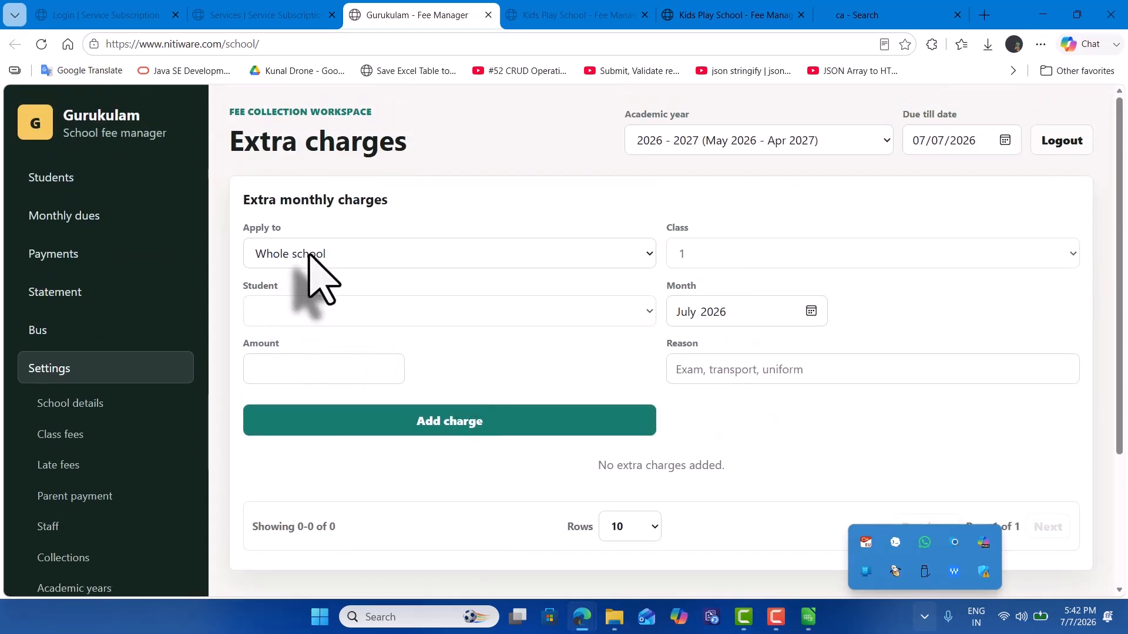
Try the Selected class and Selected student scopes for the extra charge and set it back to Whole school
click(309, 255)
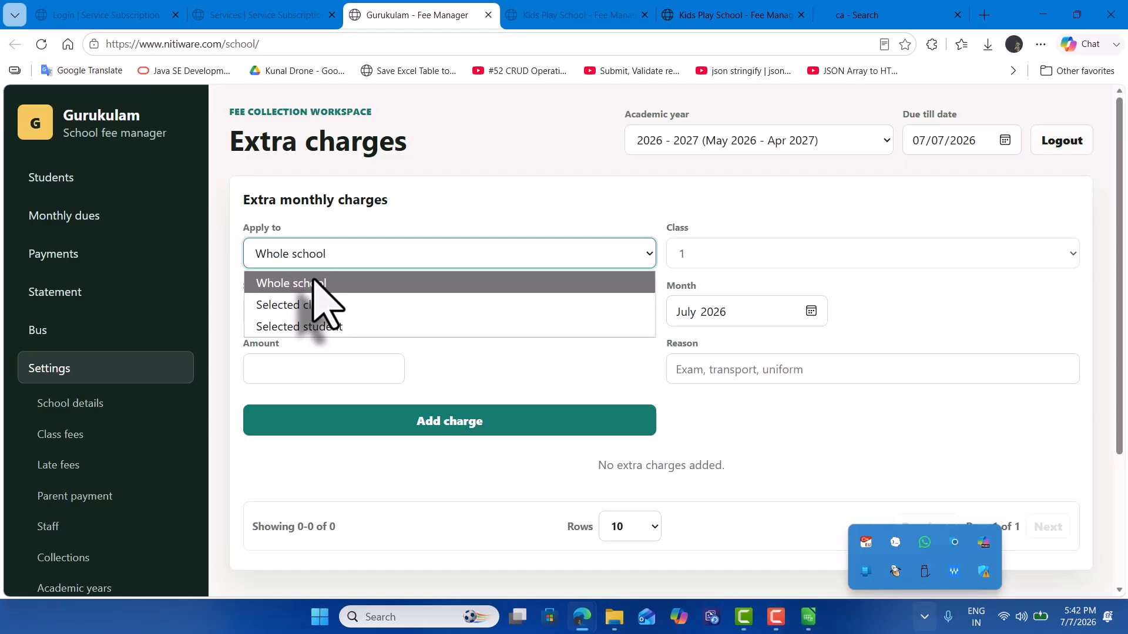
click(284, 311)
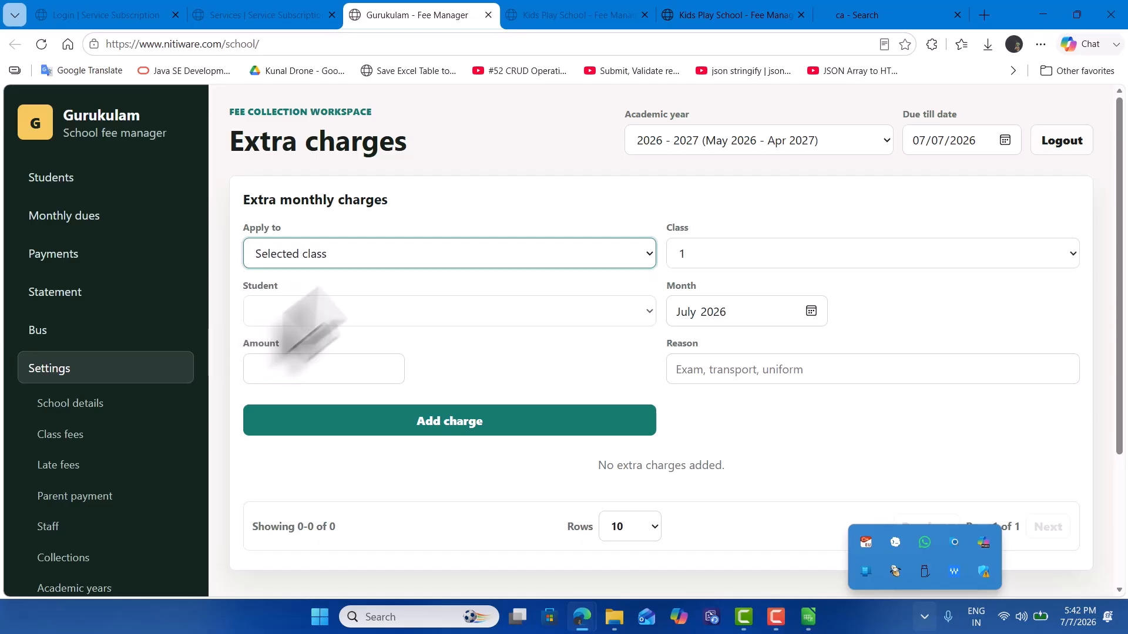
click(416, 256)
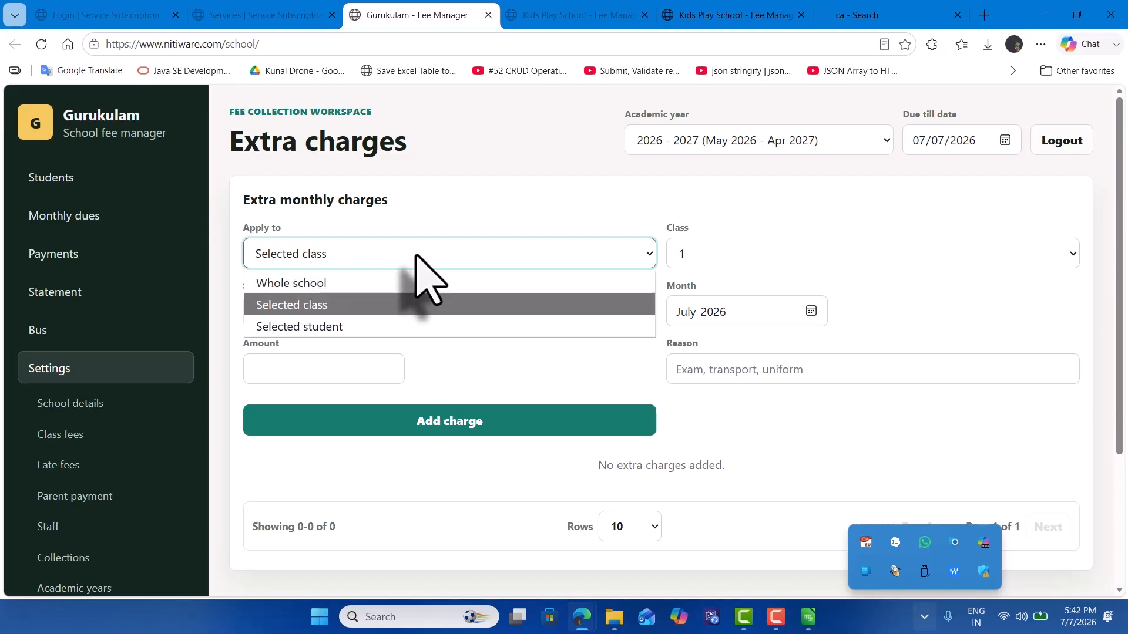
click(312, 328)
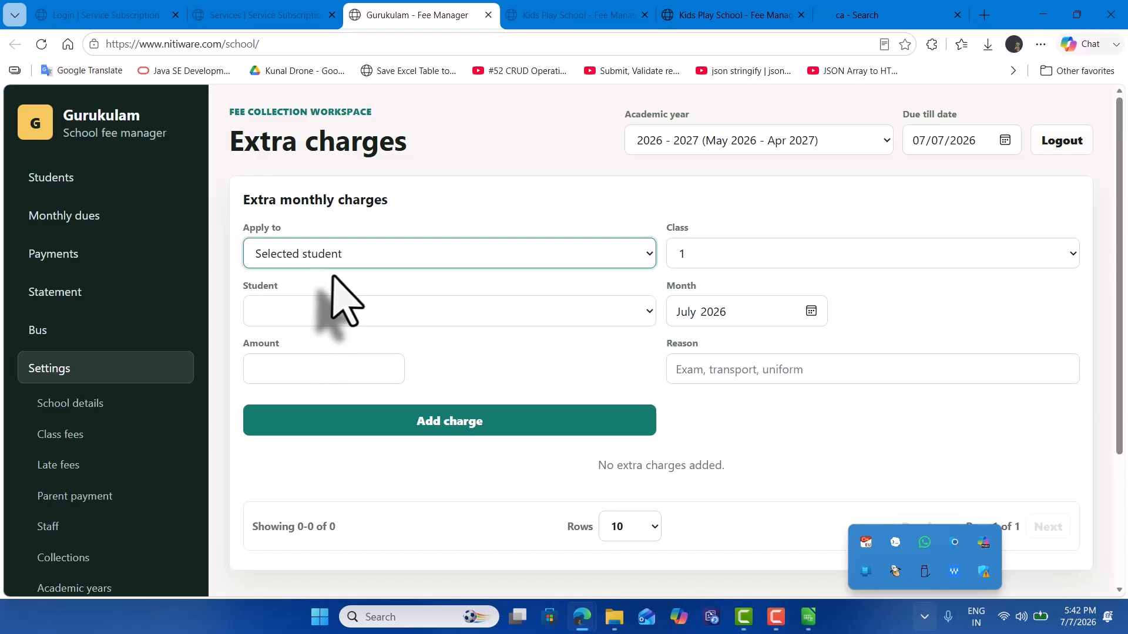
click(331, 265)
click(332, 328)
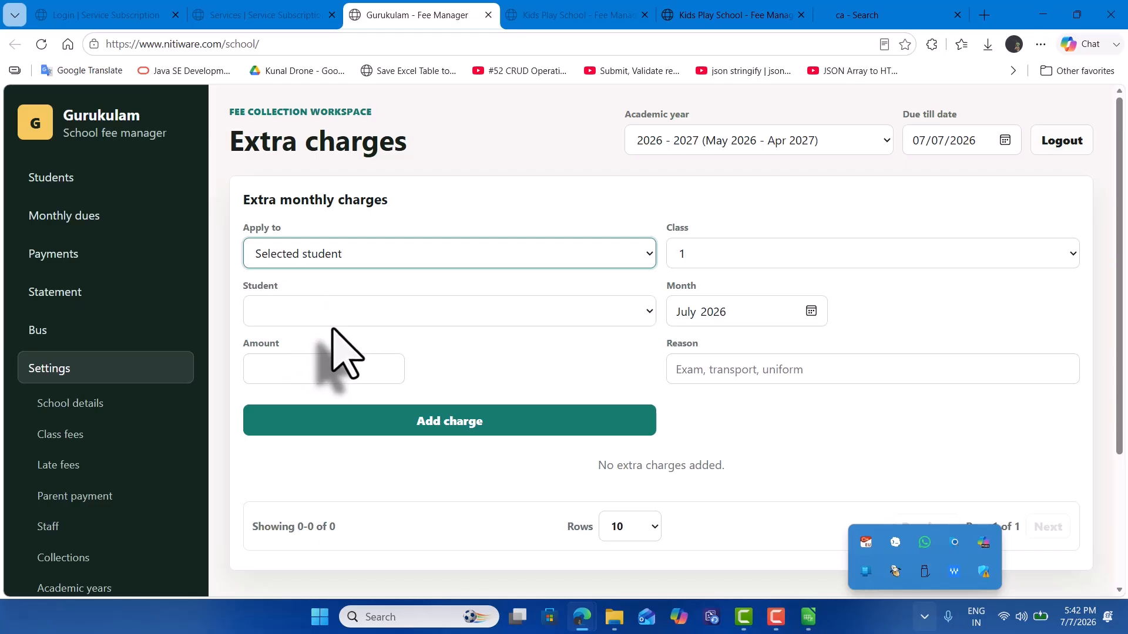
click(329, 261)
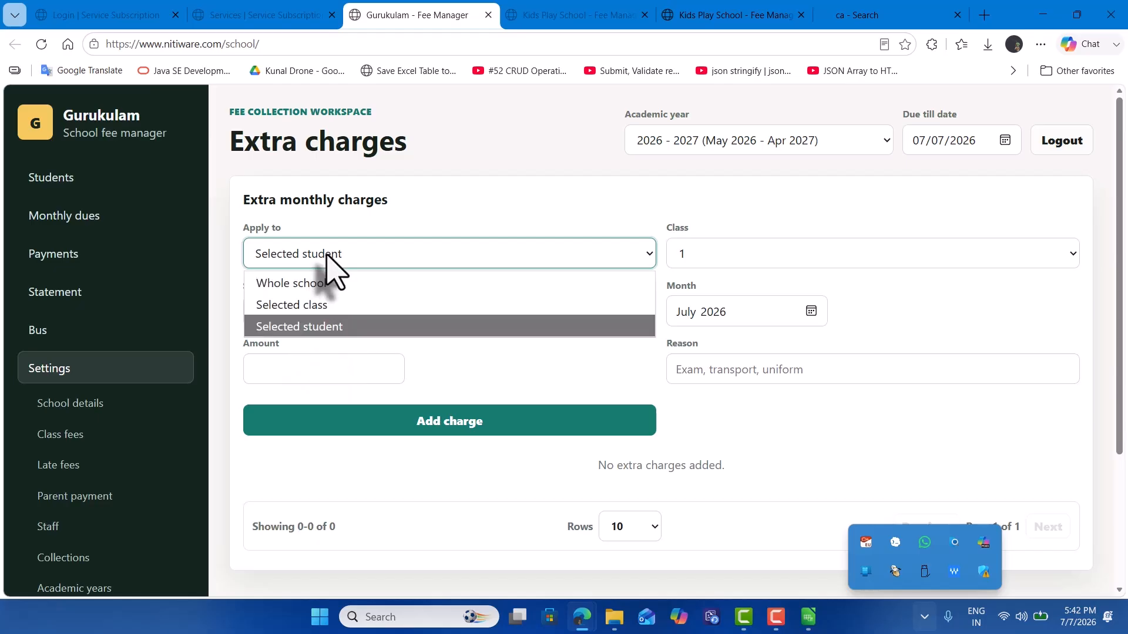
click(355, 326)
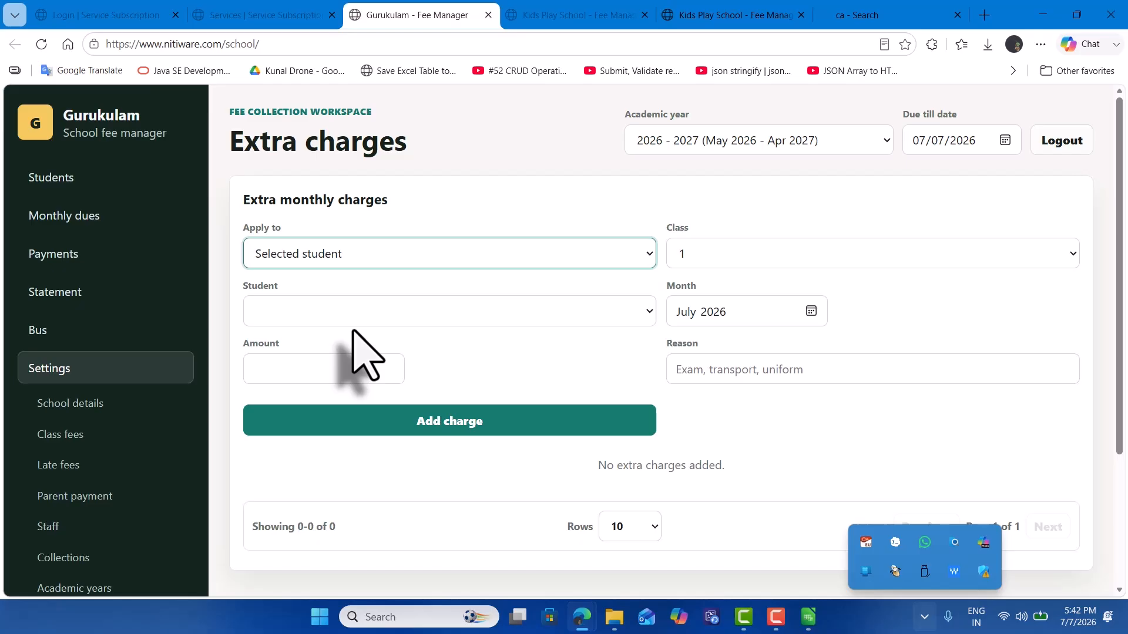
click(358, 256)
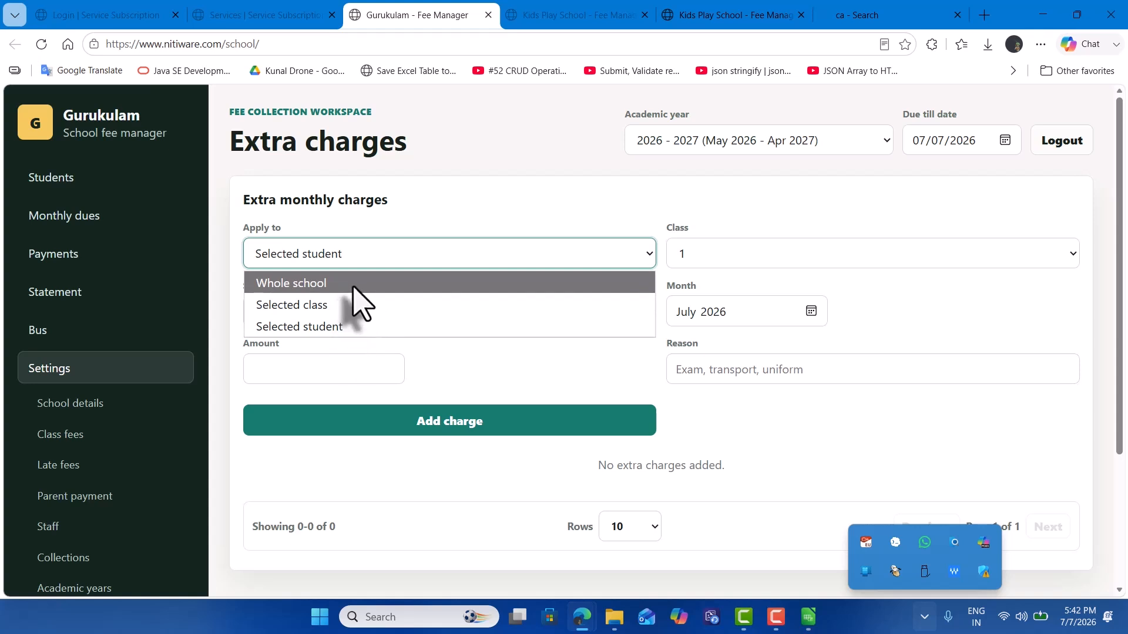
click(347, 285)
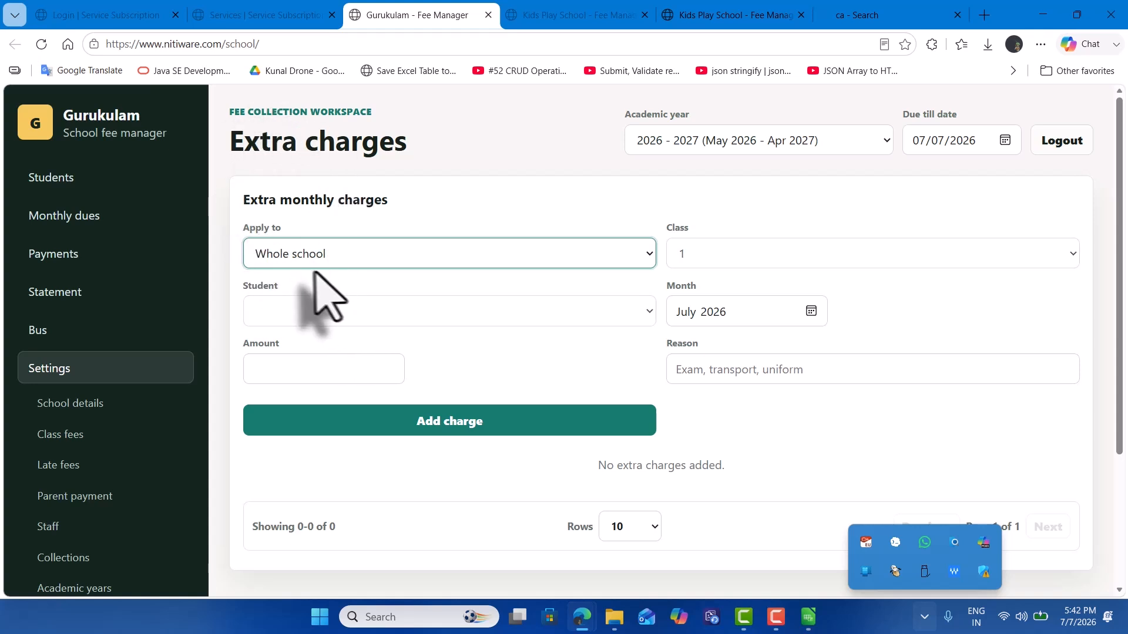
click(312, 262)
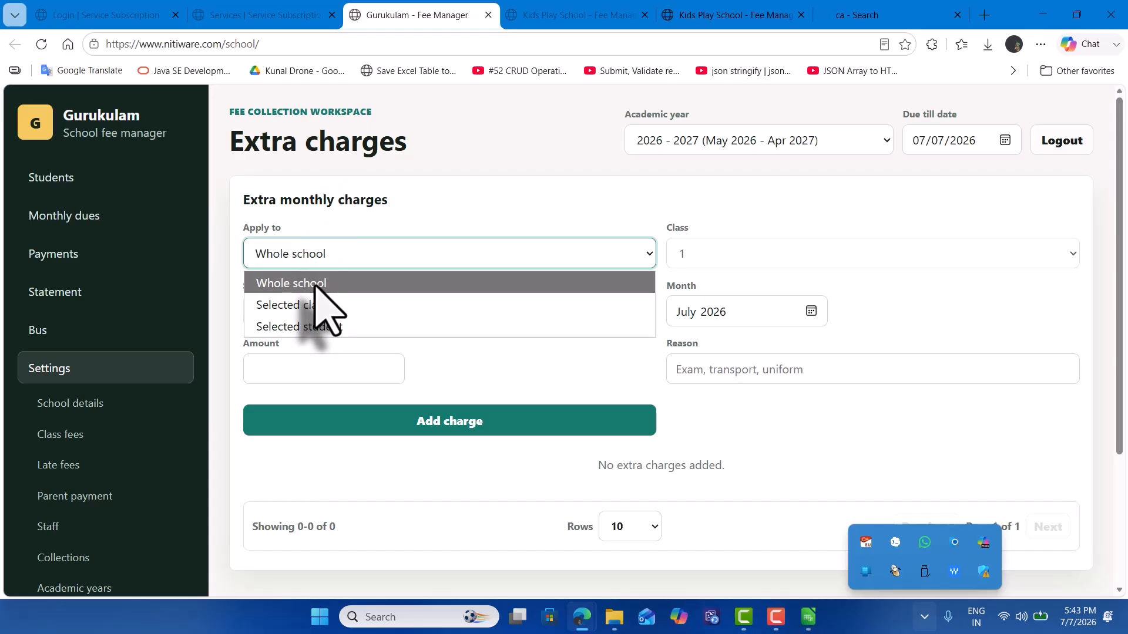
click(316, 287)
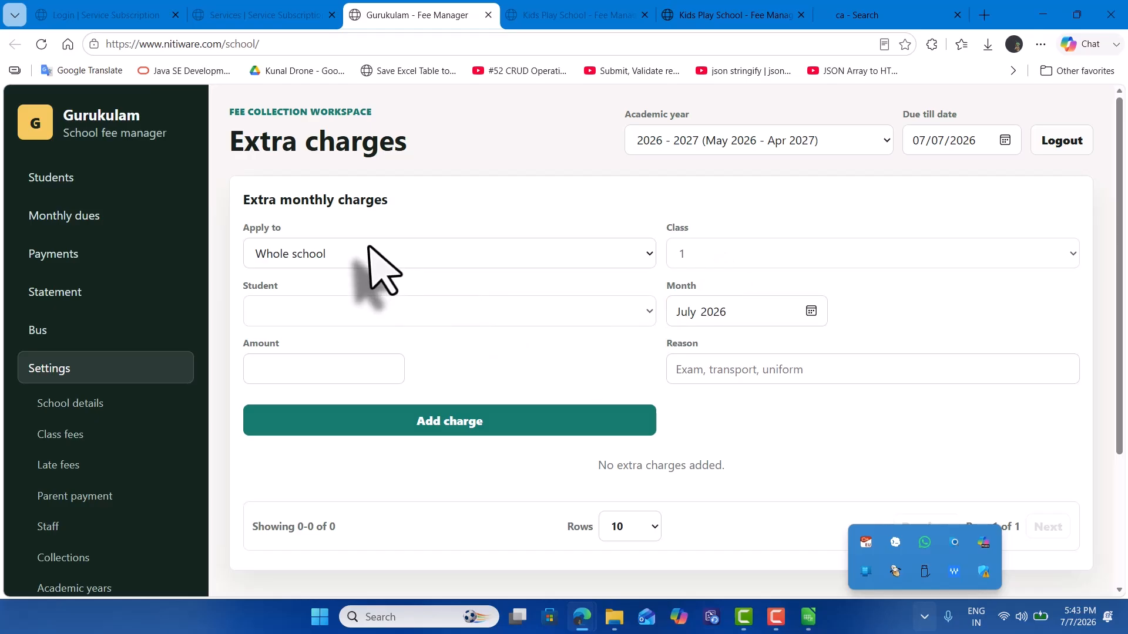
Add a whole-school extra charge of 400 for September 2026 with the reason Exam Fee
click(810, 313)
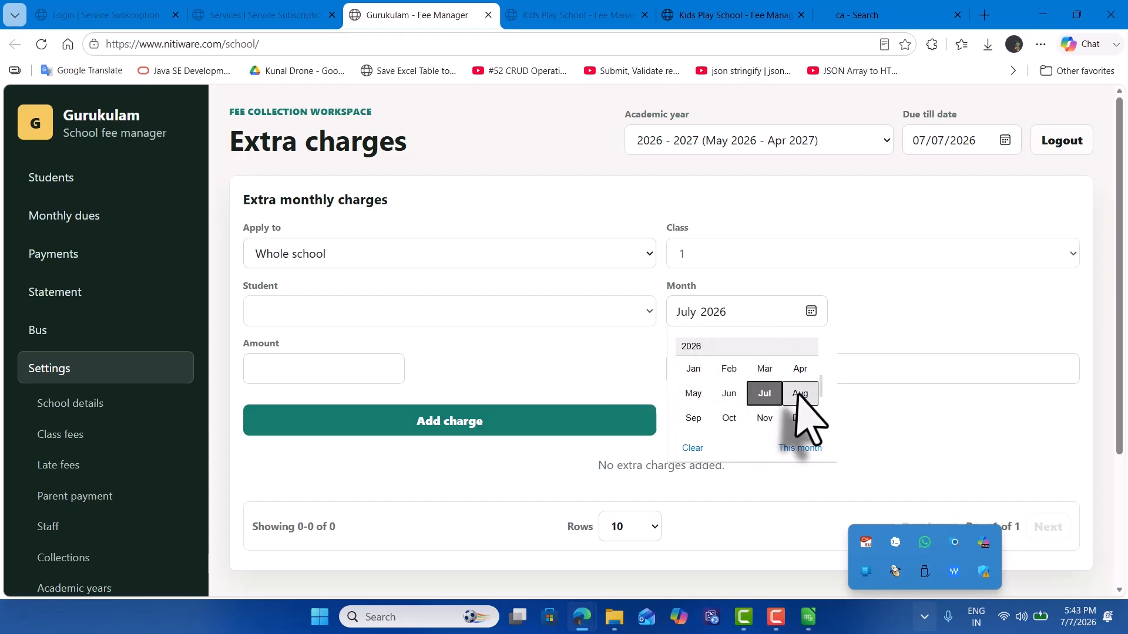
click(694, 418)
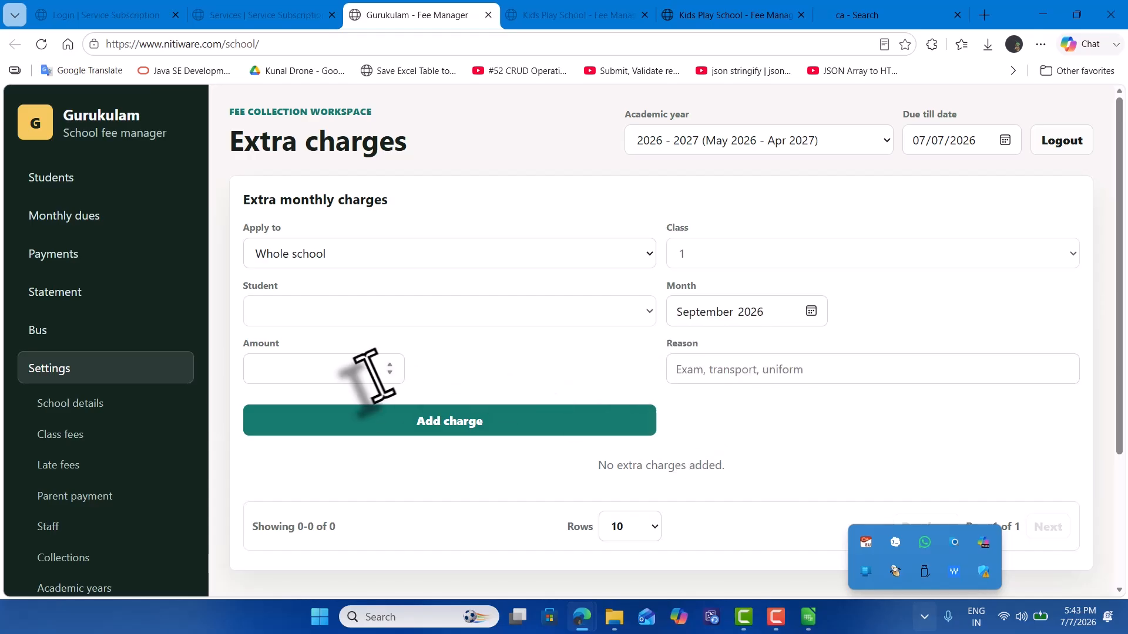
click(306, 374)
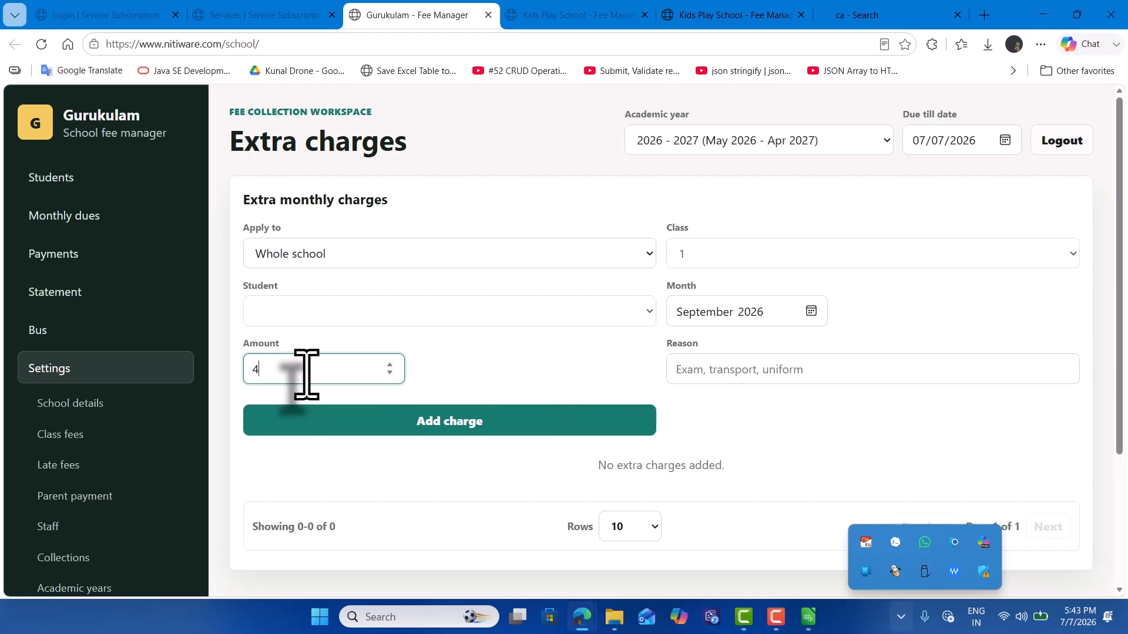
click(674, 370)
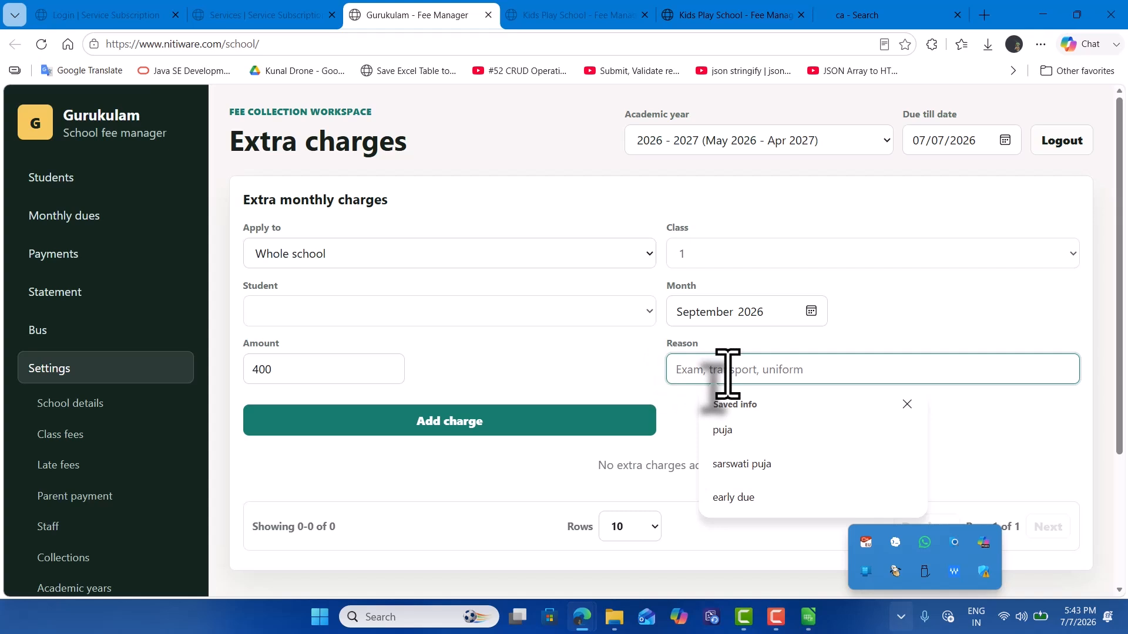
text(E)
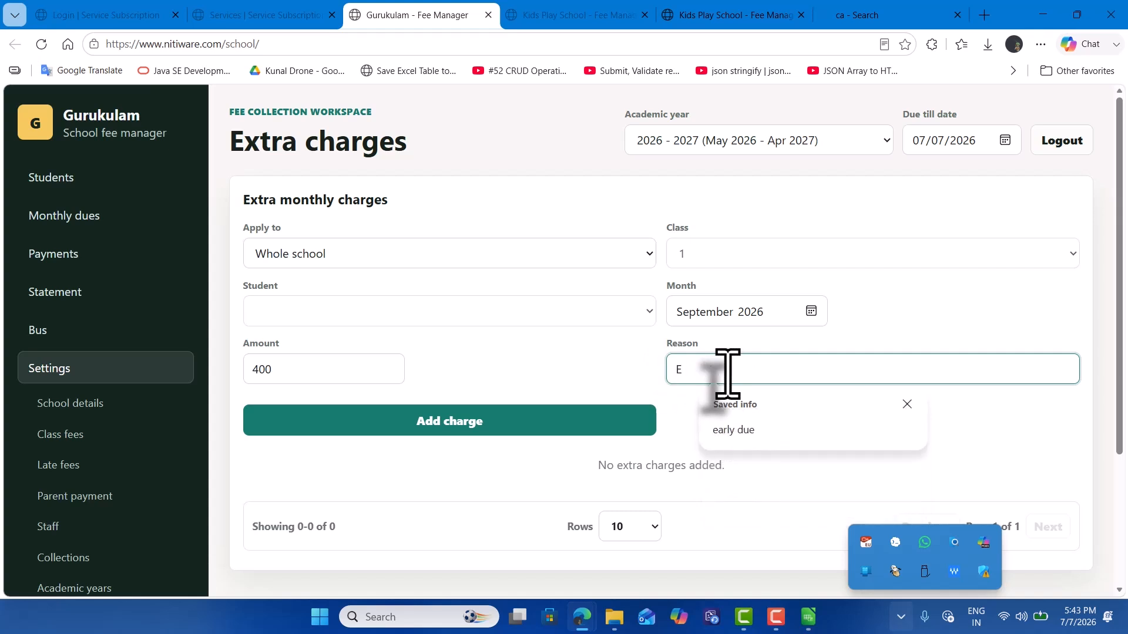
text(xam)
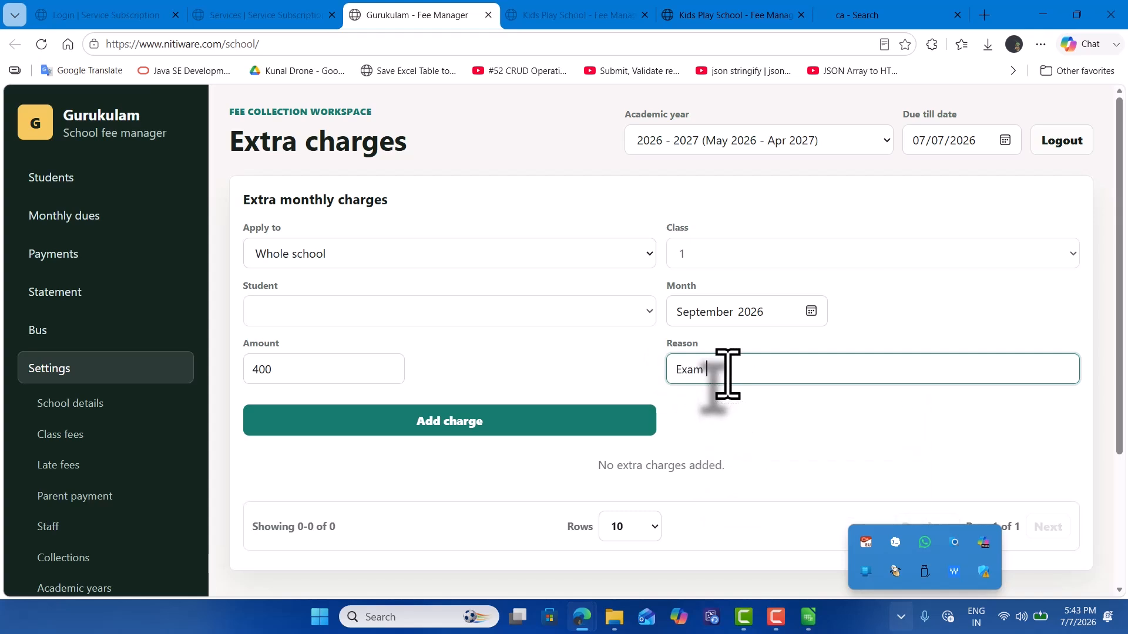
text( Fee)
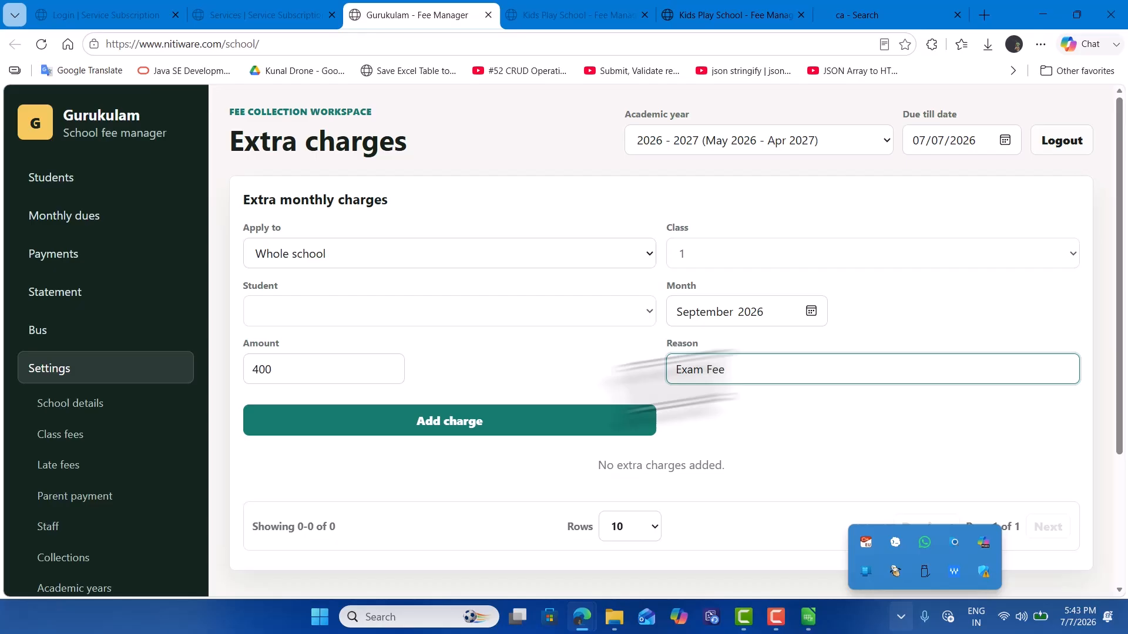
click(459, 423)
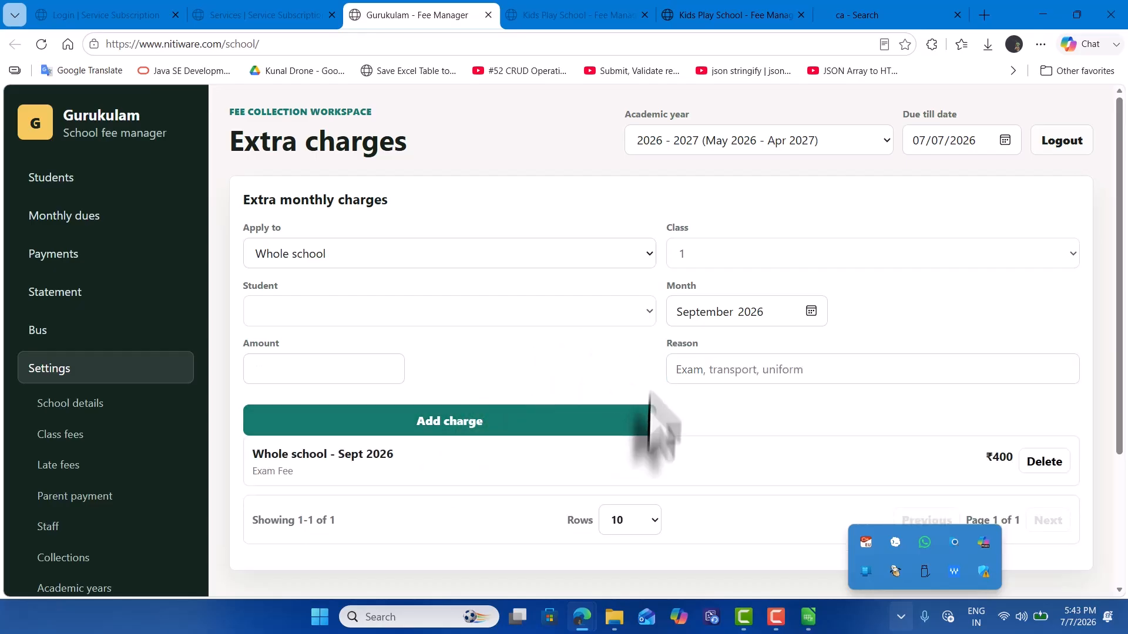
Examine the new Exam Fee entry in the charges list, checking its scope, month and reason
scroll(542, 550, down, 2)
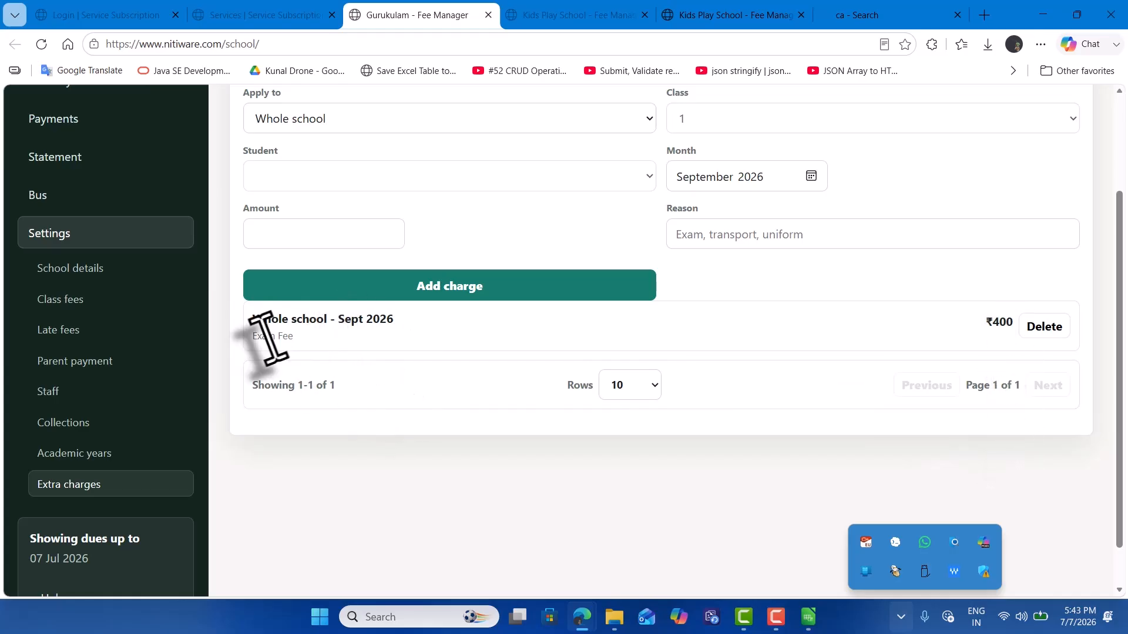
drag(309, 338, 240, 316)
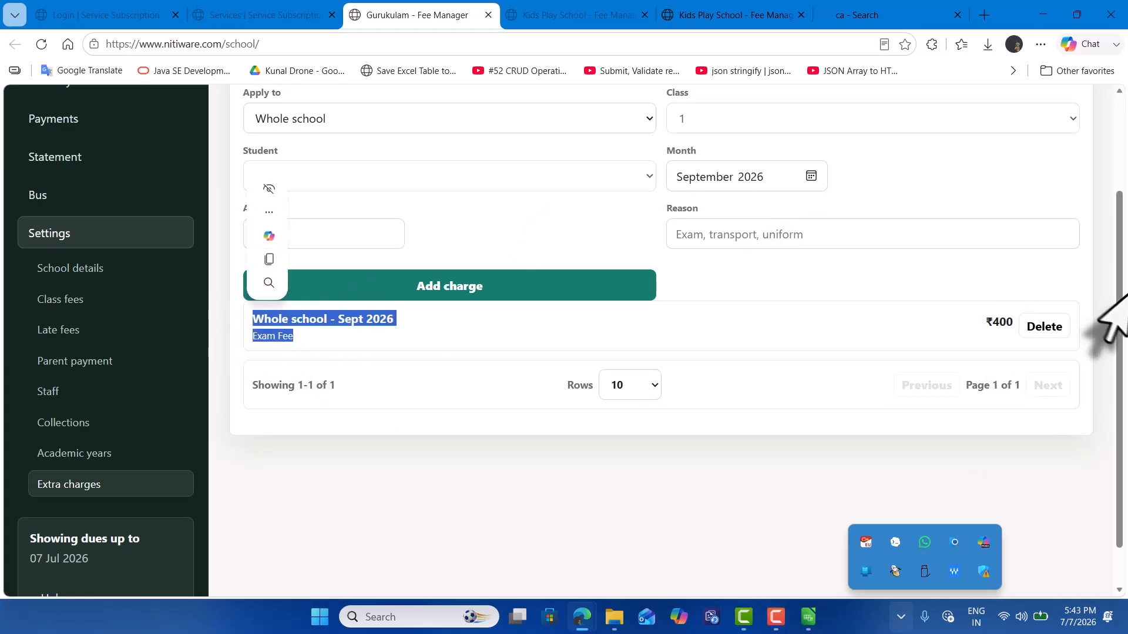
click(344, 337)
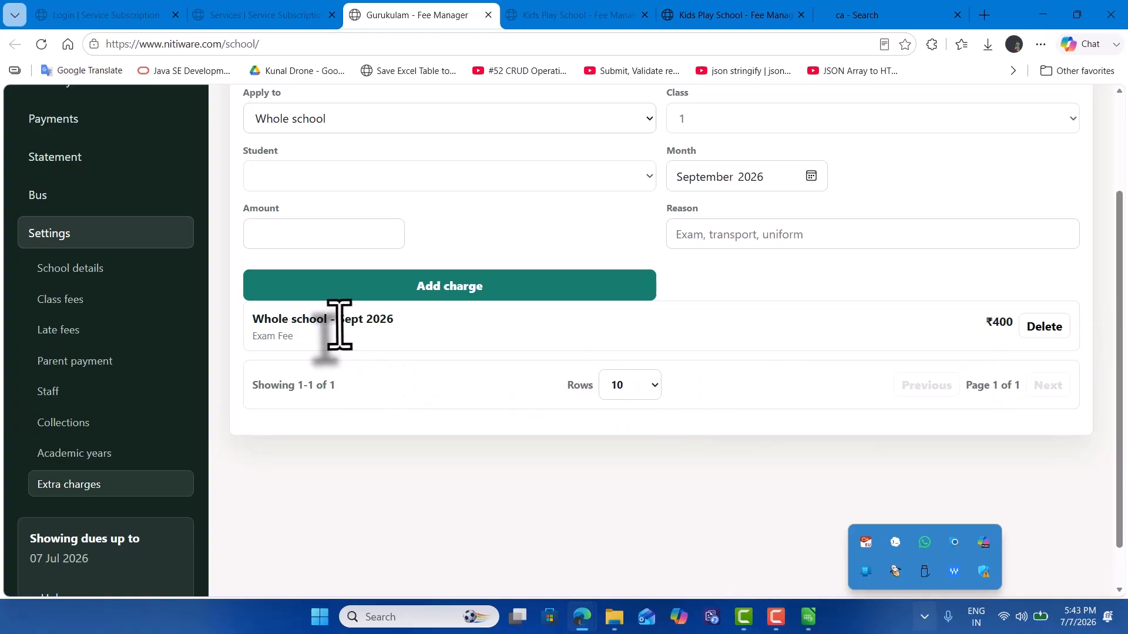
drag(338, 319, 403, 309)
click(816, 340)
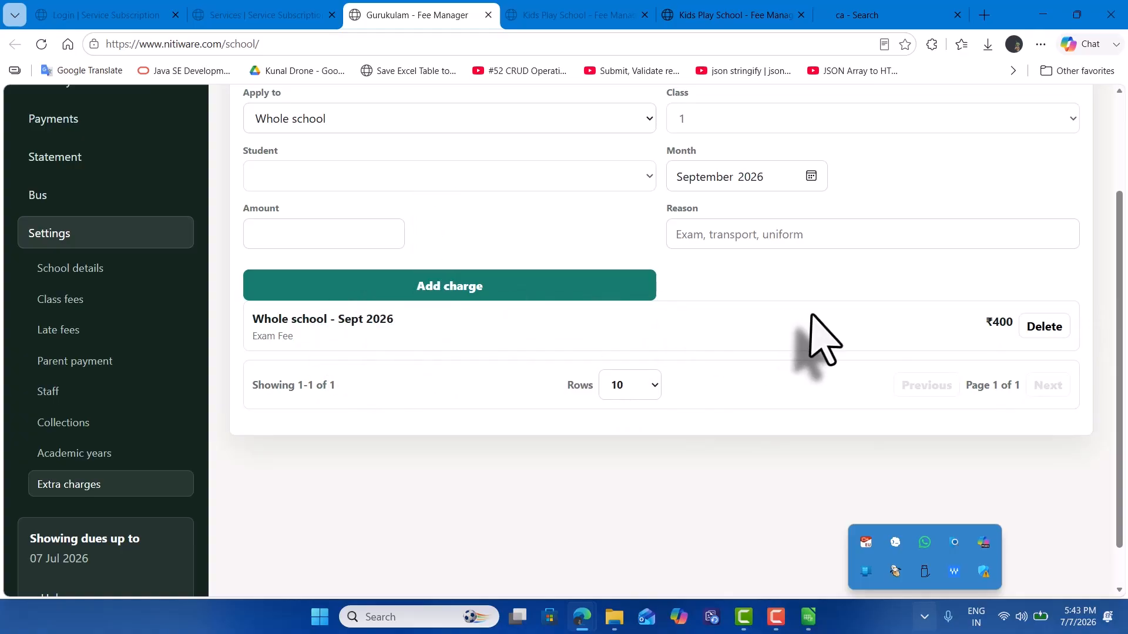
drag(336, 319, 389, 321)
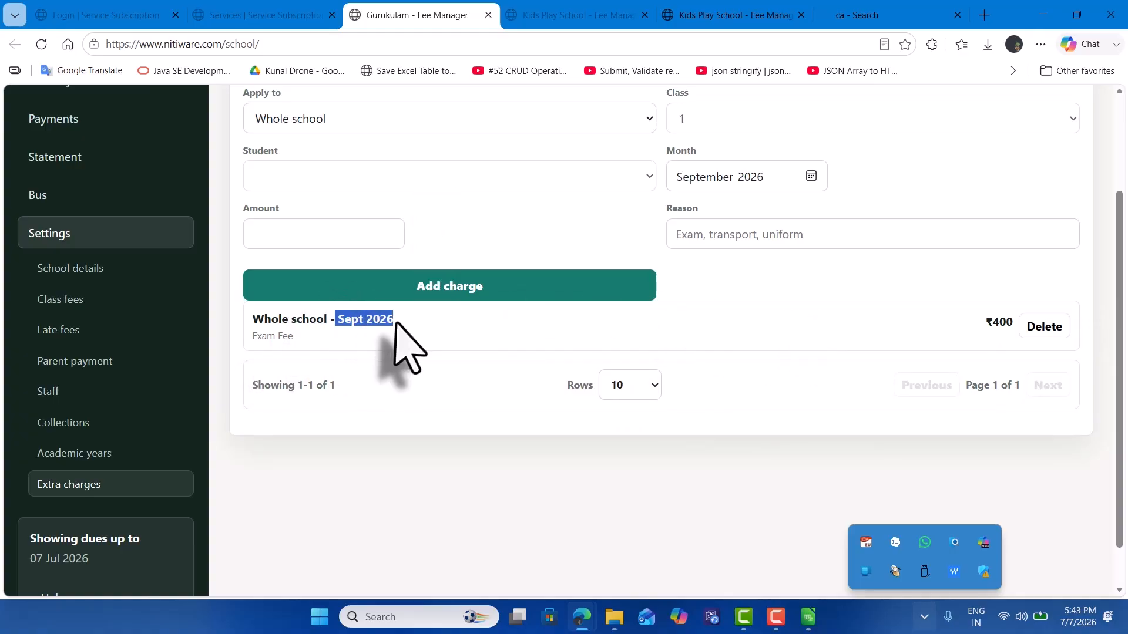
Try the Selected class scope for another extra charge with class 3 B
scroll(640, 313, up, 3)
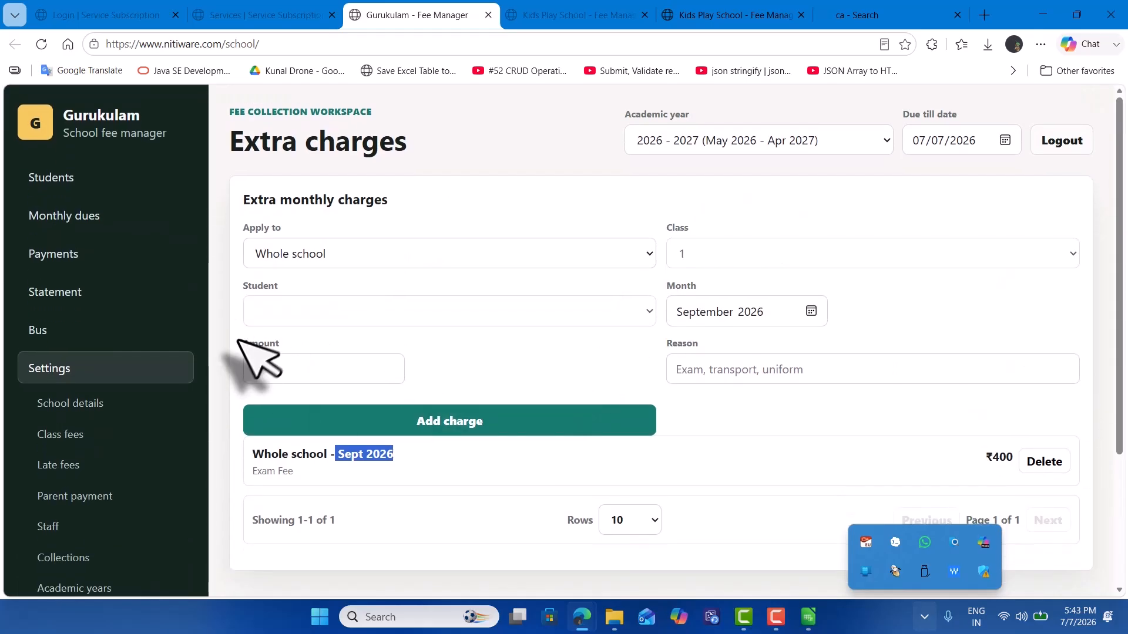
click(452, 264)
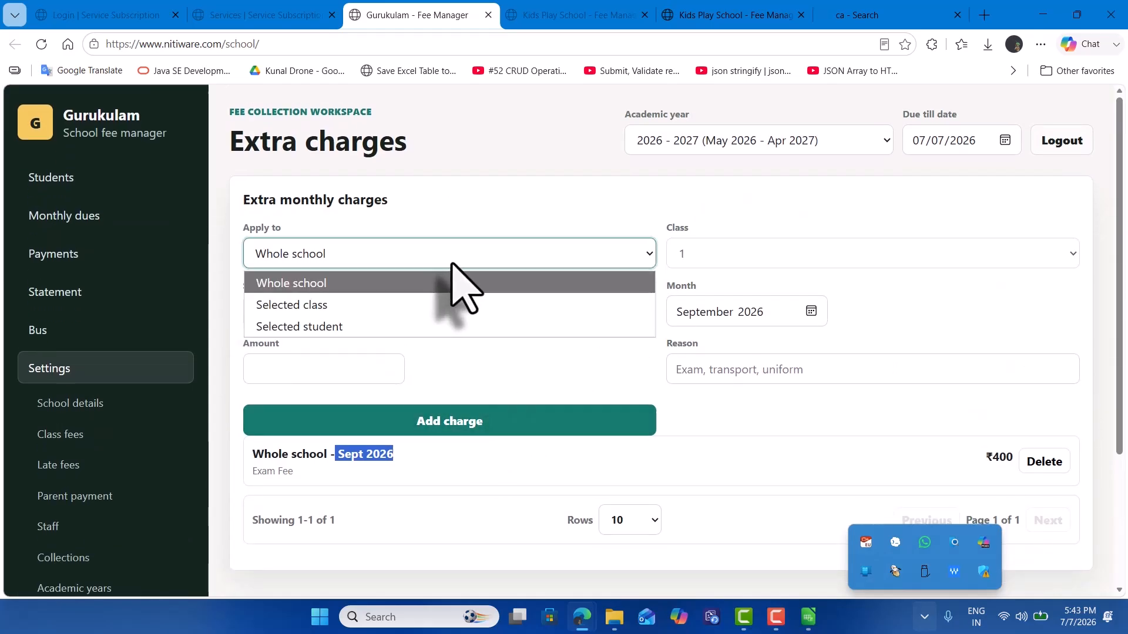
click(421, 311)
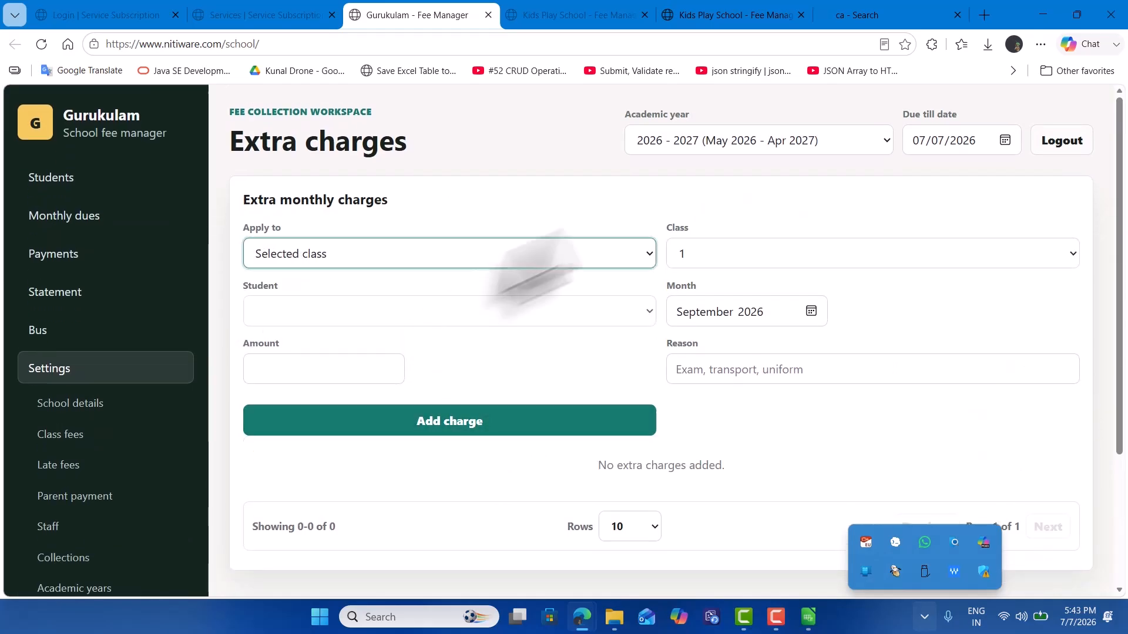
click(743, 254)
click(724, 348)
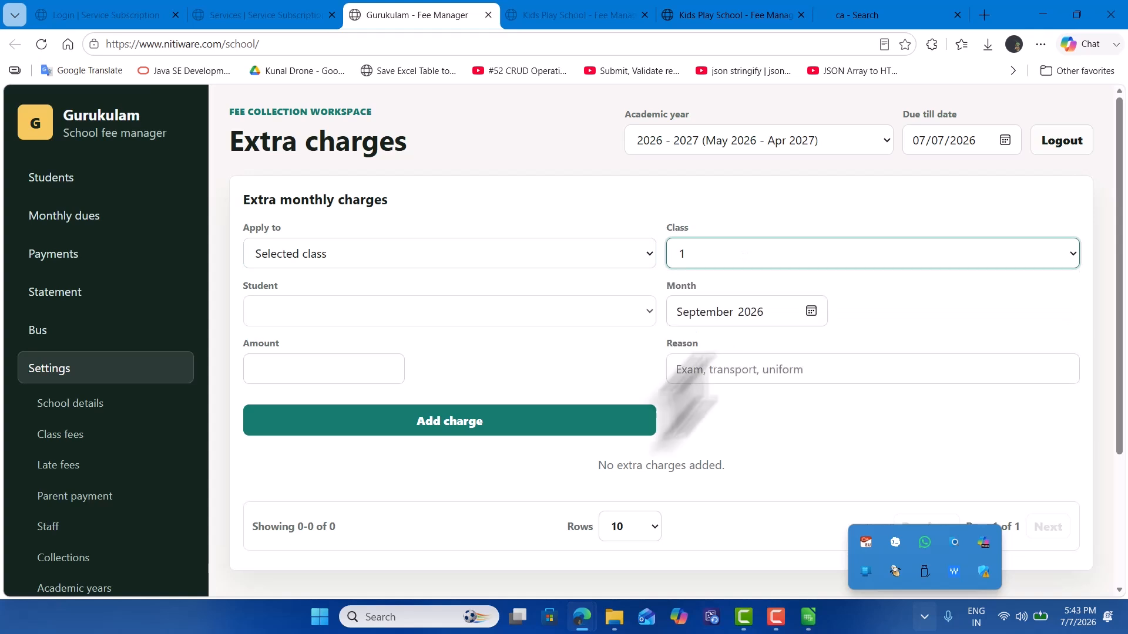
click(288, 371)
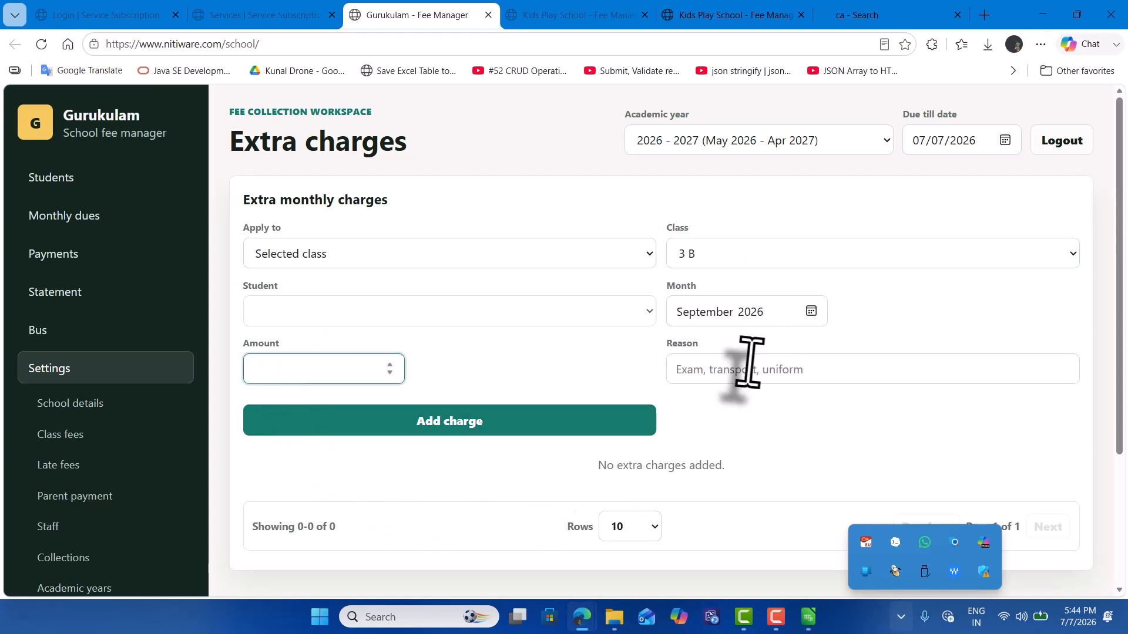
Try the Selected student scope, check the student choices for class 3 B, and set the scope back to Whole school
click(623, 258)
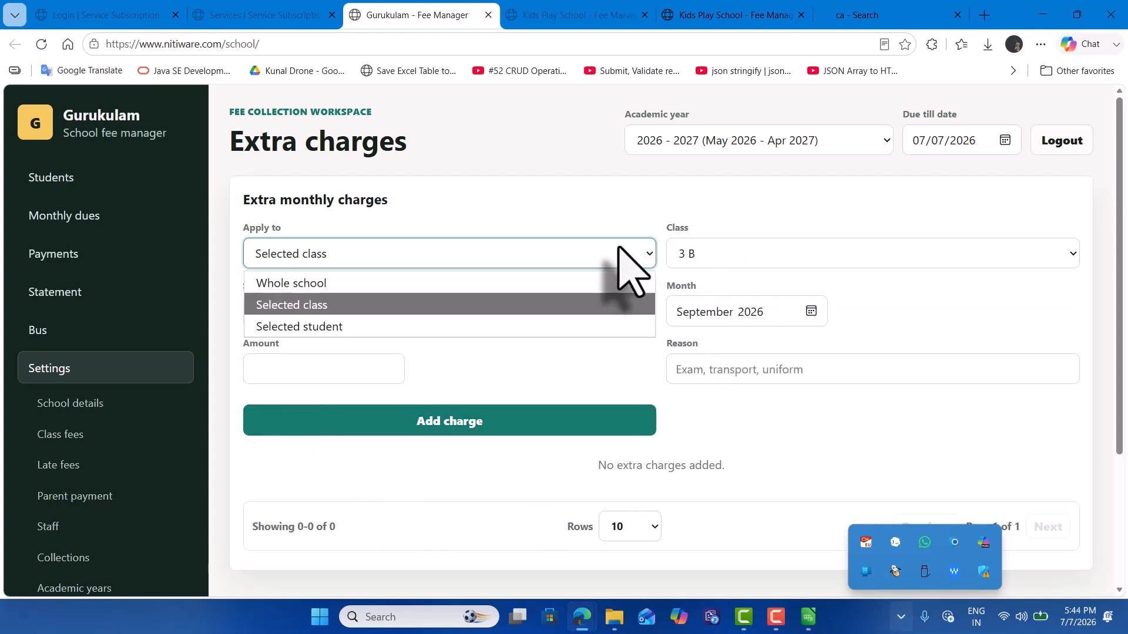
click(593, 327)
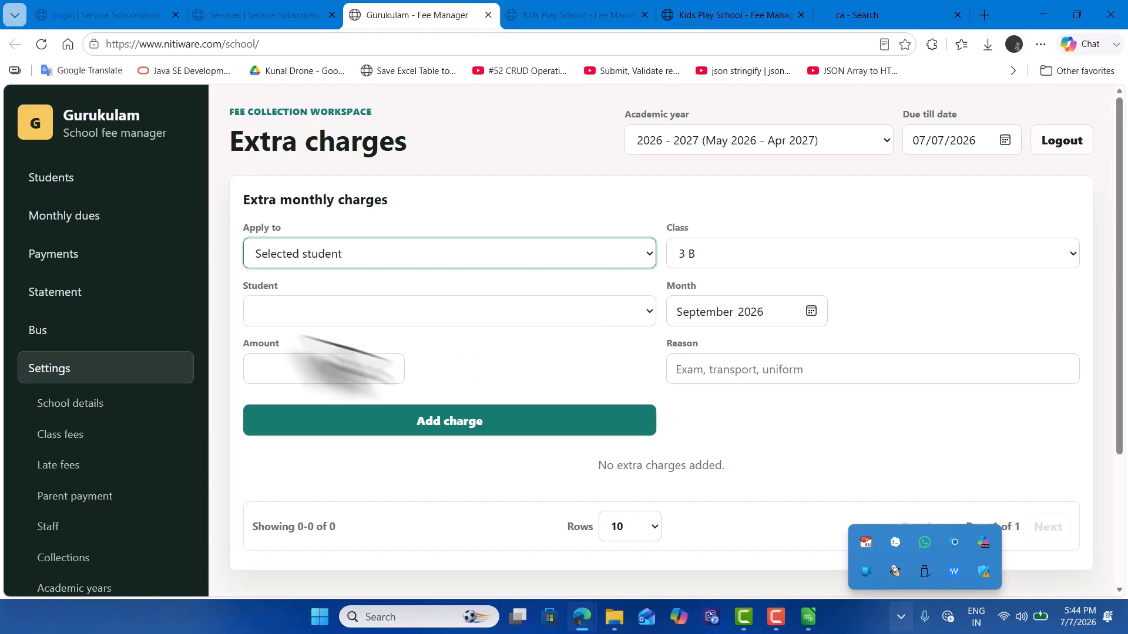
click(648, 319)
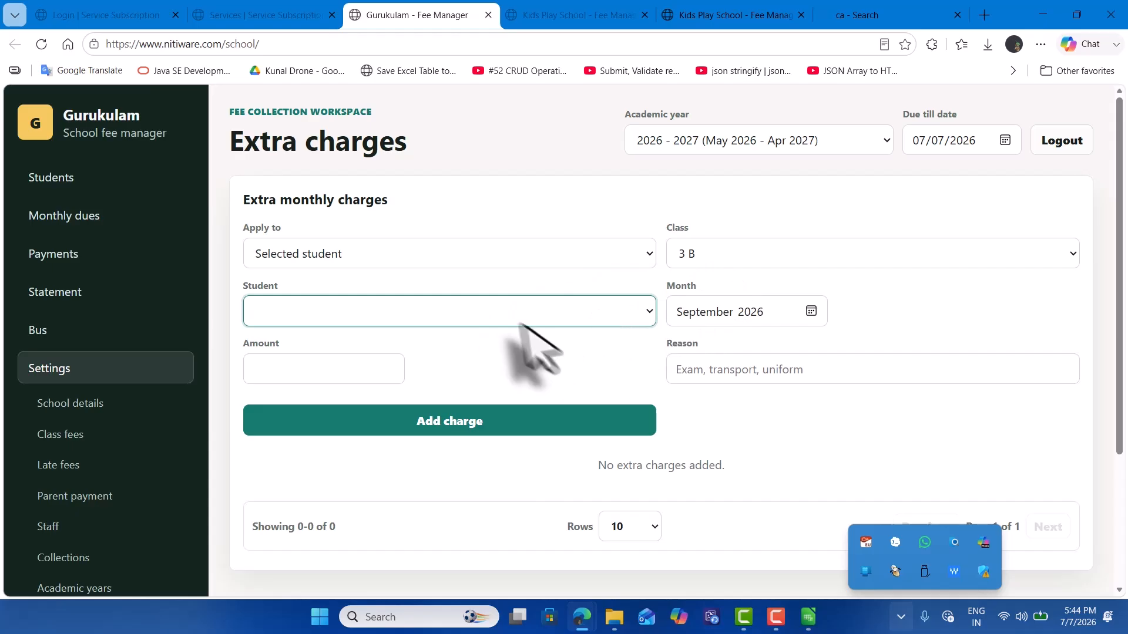
click(651, 312)
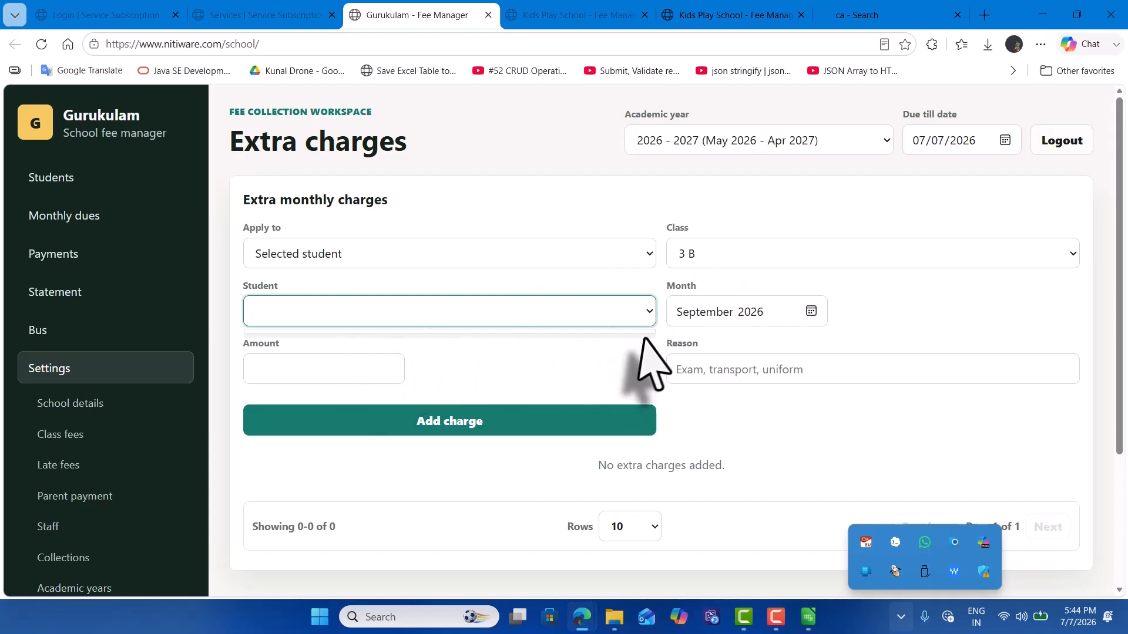
click(583, 258)
click(546, 258)
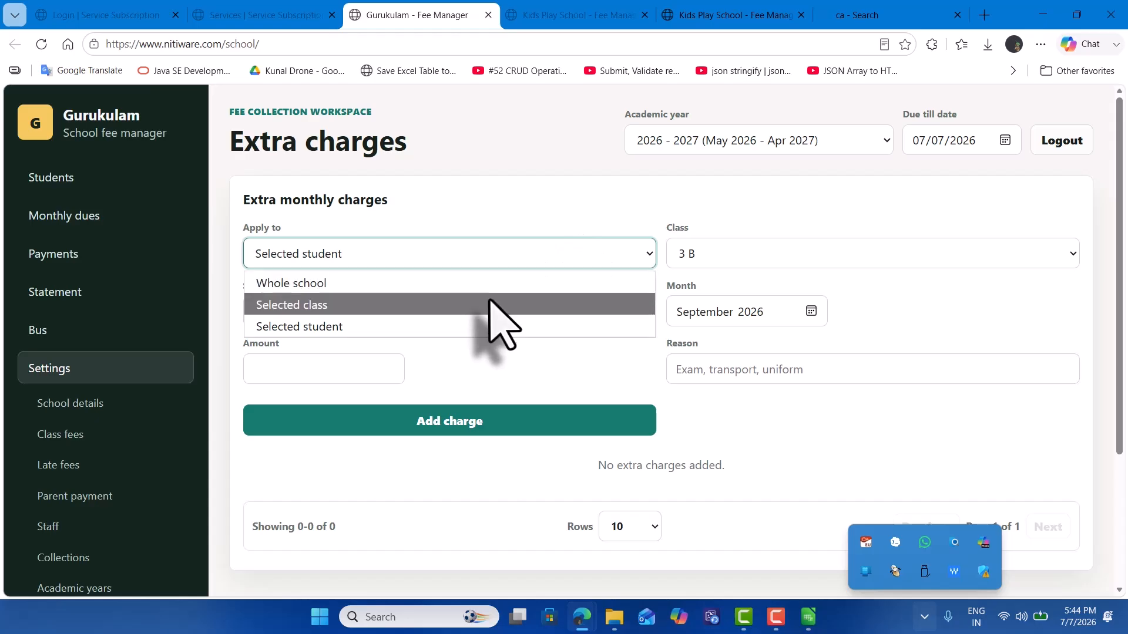
click(491, 303)
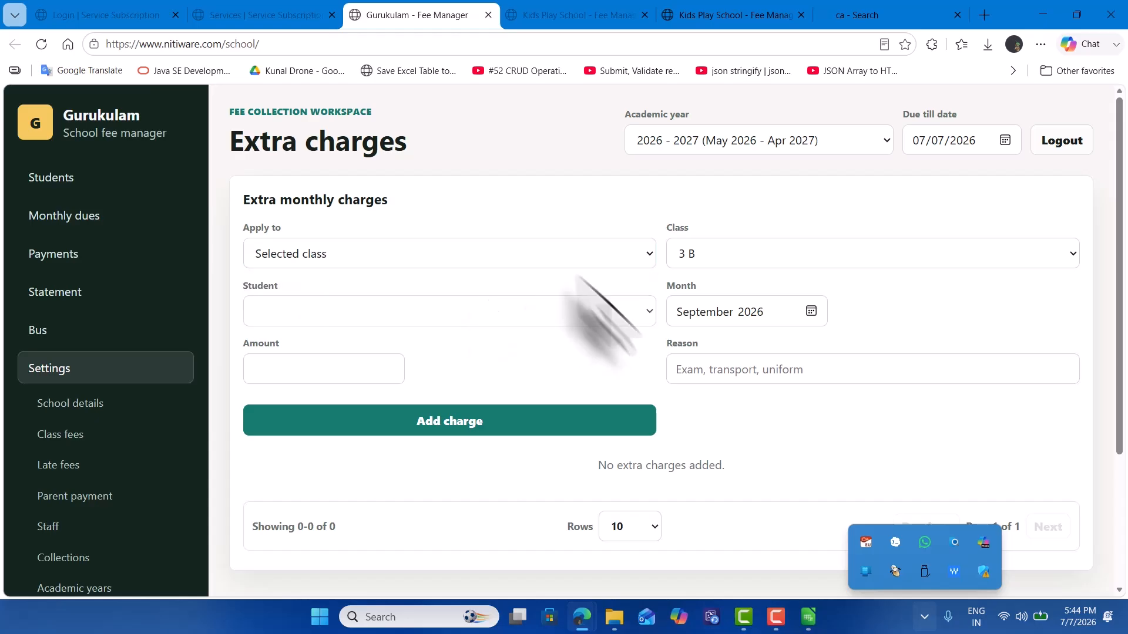
click(556, 250)
click(511, 285)
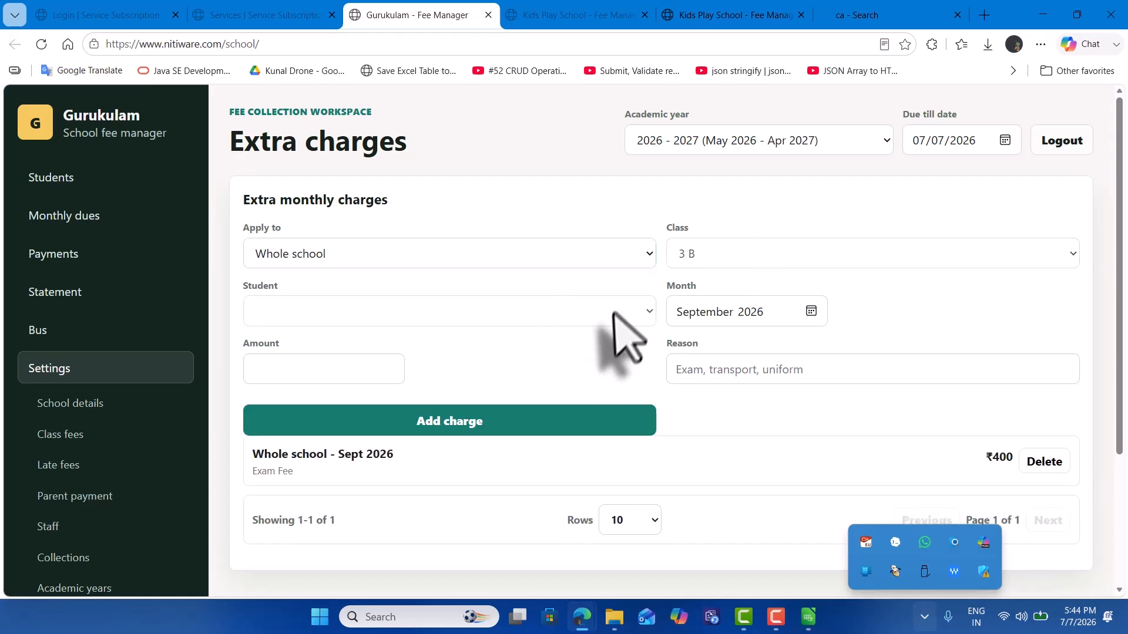
scroll(548, 352, down, 3)
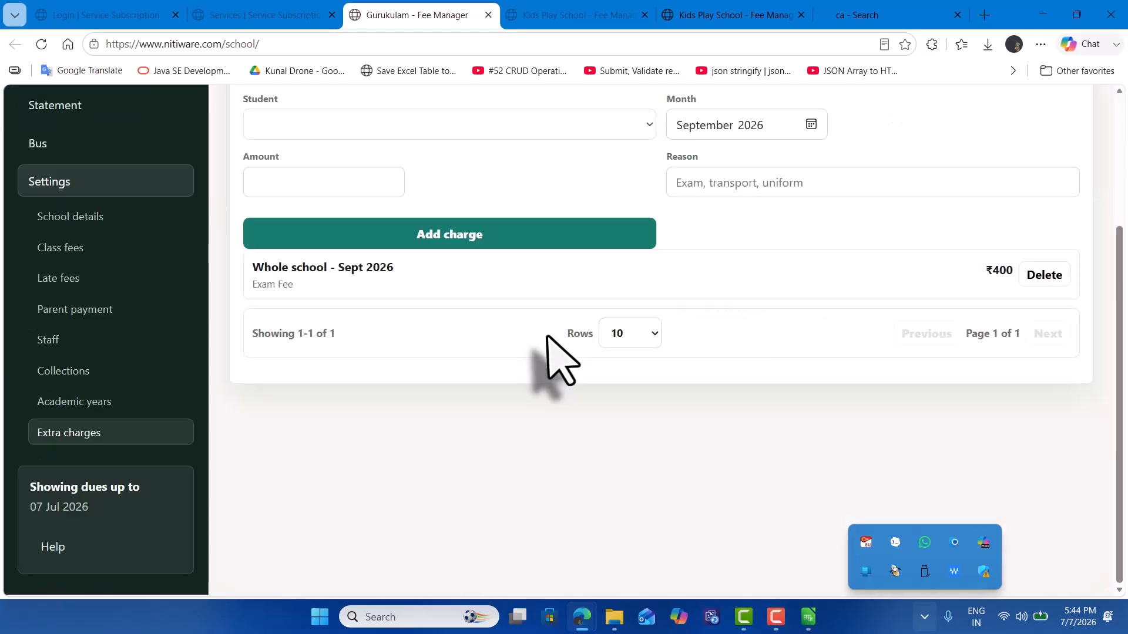
scroll(548, 346, up, 3)
scroll(546, 336, down, 3)
scroll(547, 336, up, 3)
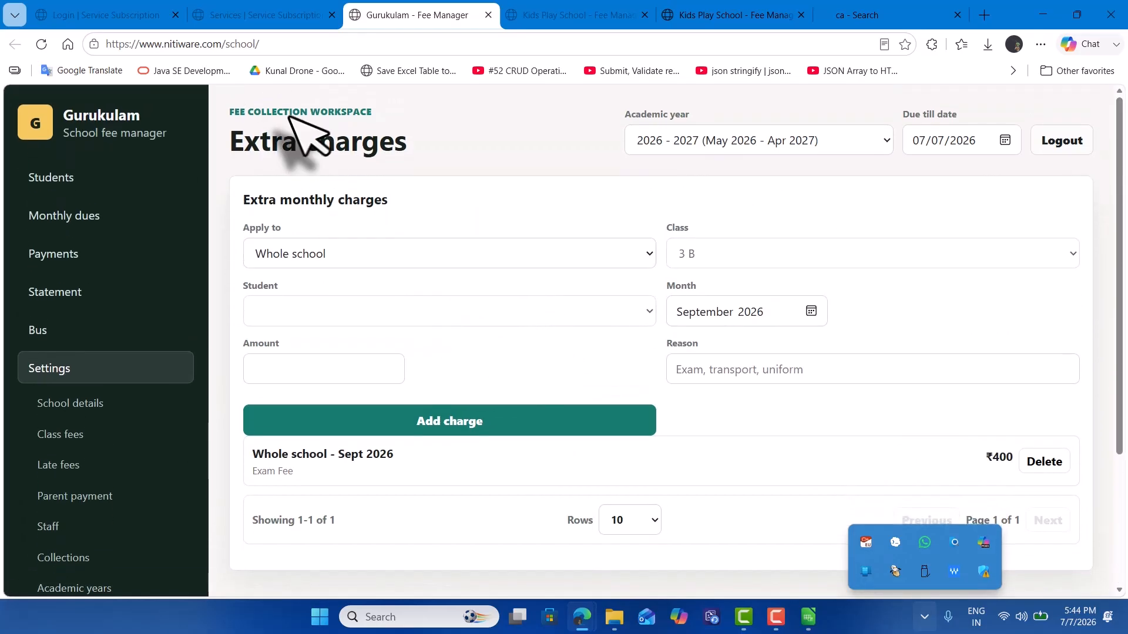
drag(230, 147, 431, 160)
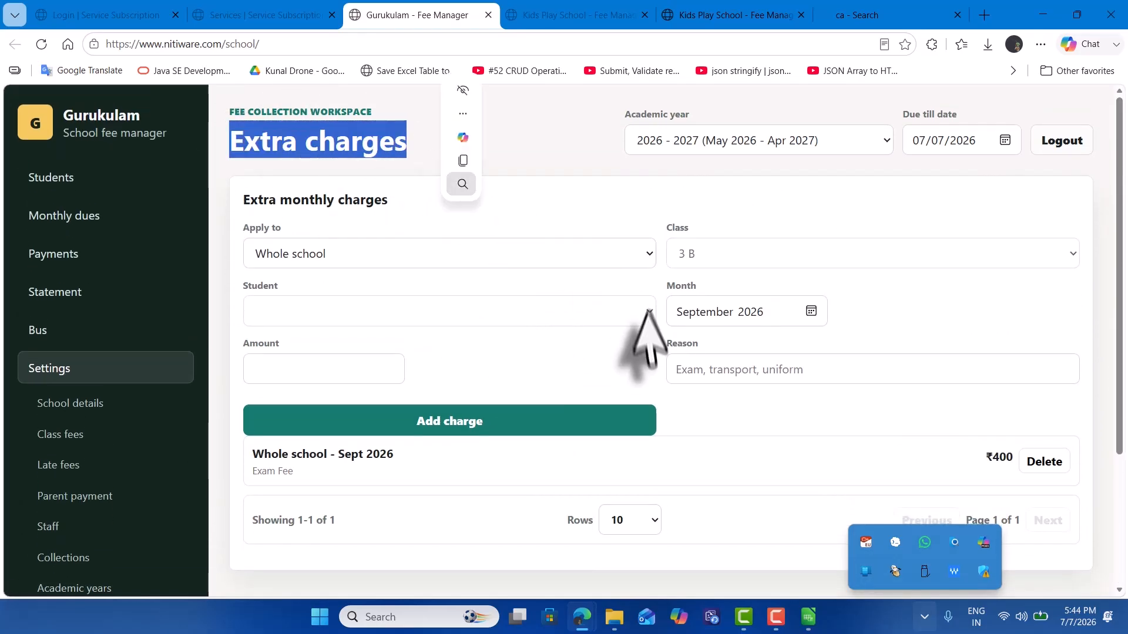
click(647, 367)
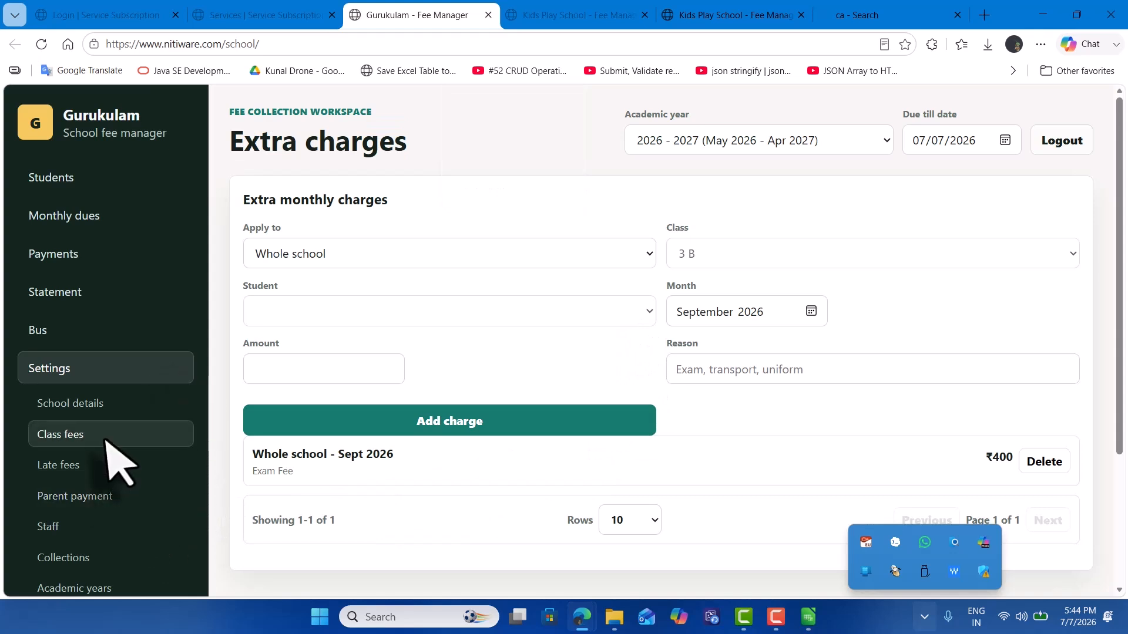
scroll(113, 466, up, 2)
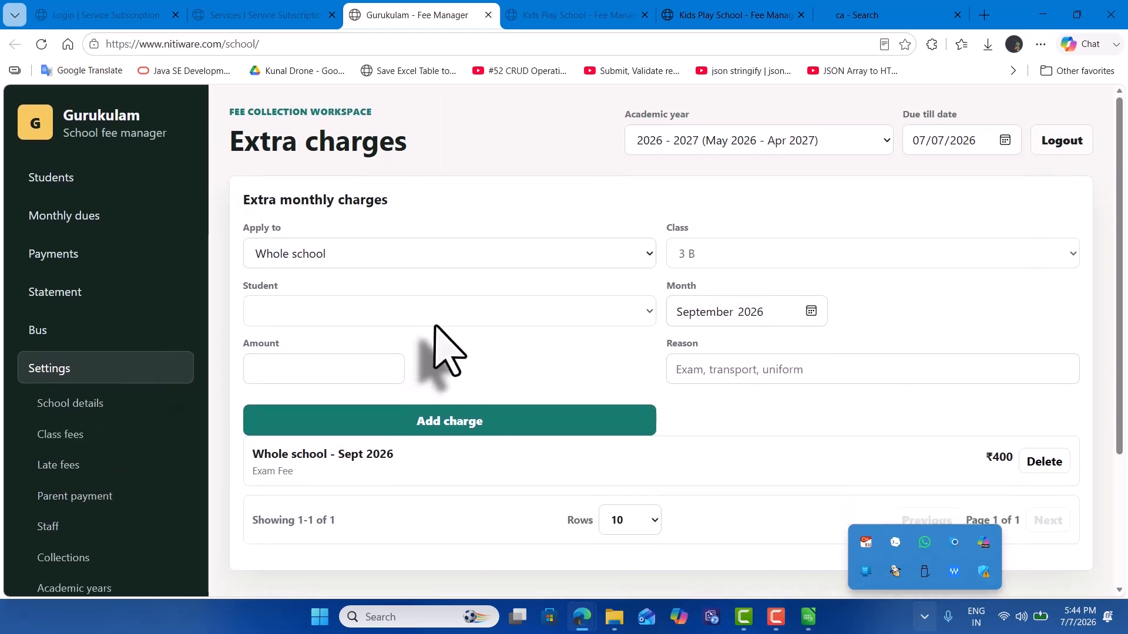
click(367, 260)
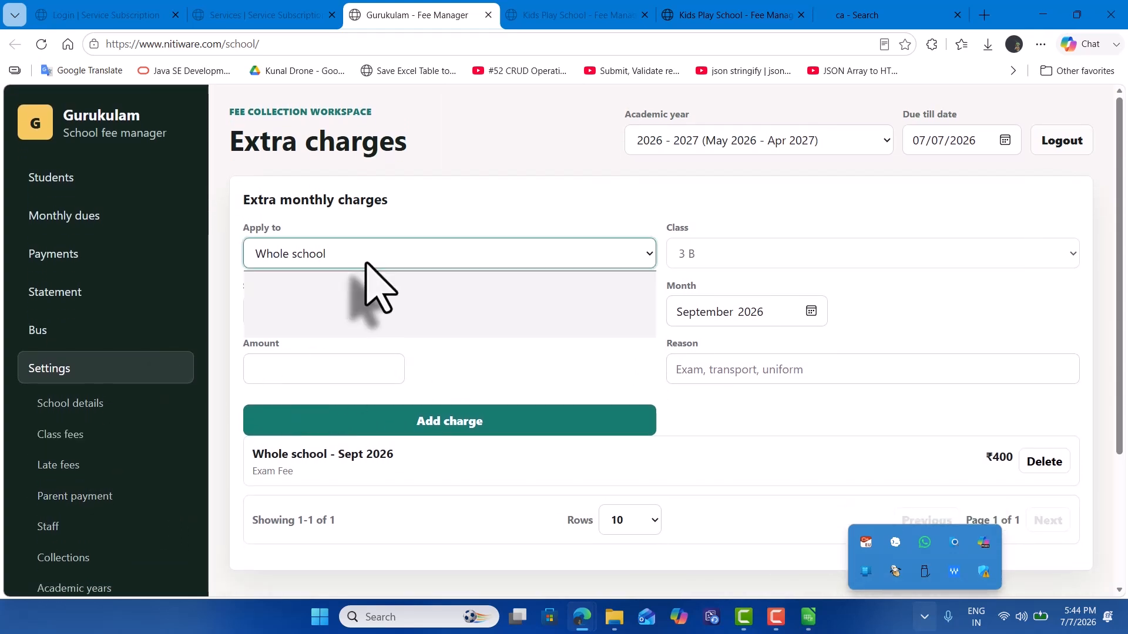
click(410, 236)
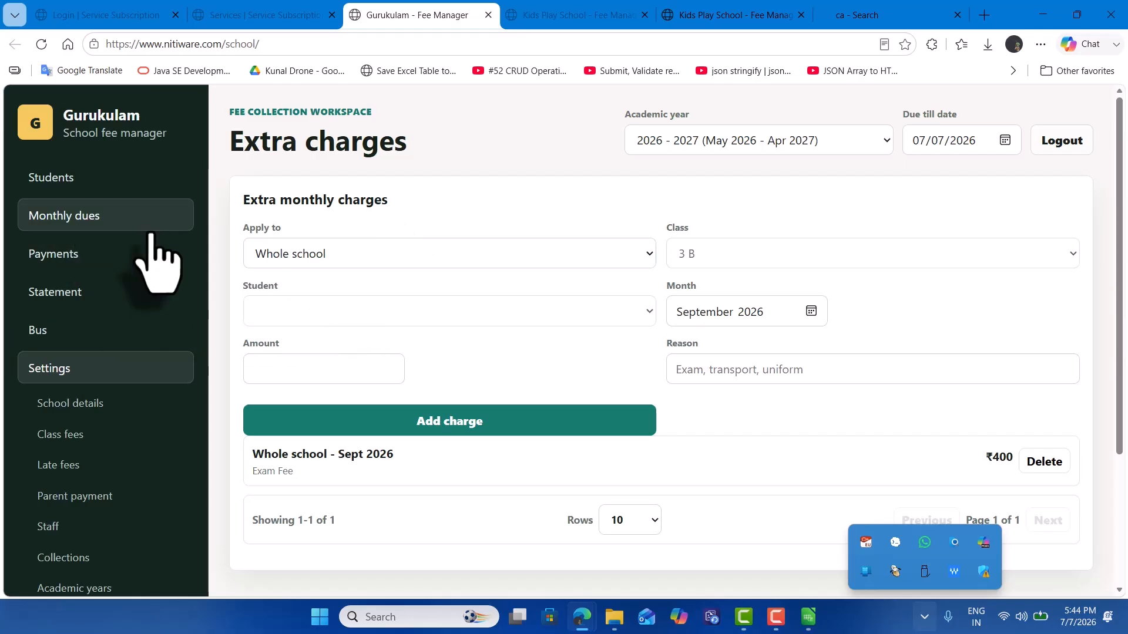
Start a new student record and fill in the student's full name, roll number and admission number
click(121, 189)
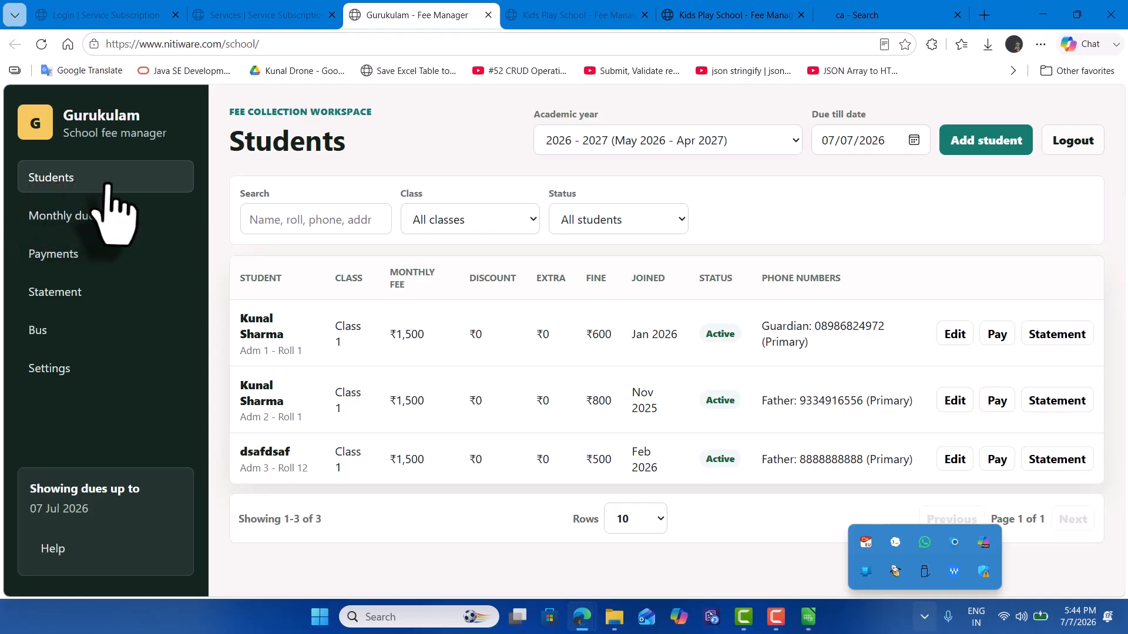
click(985, 154)
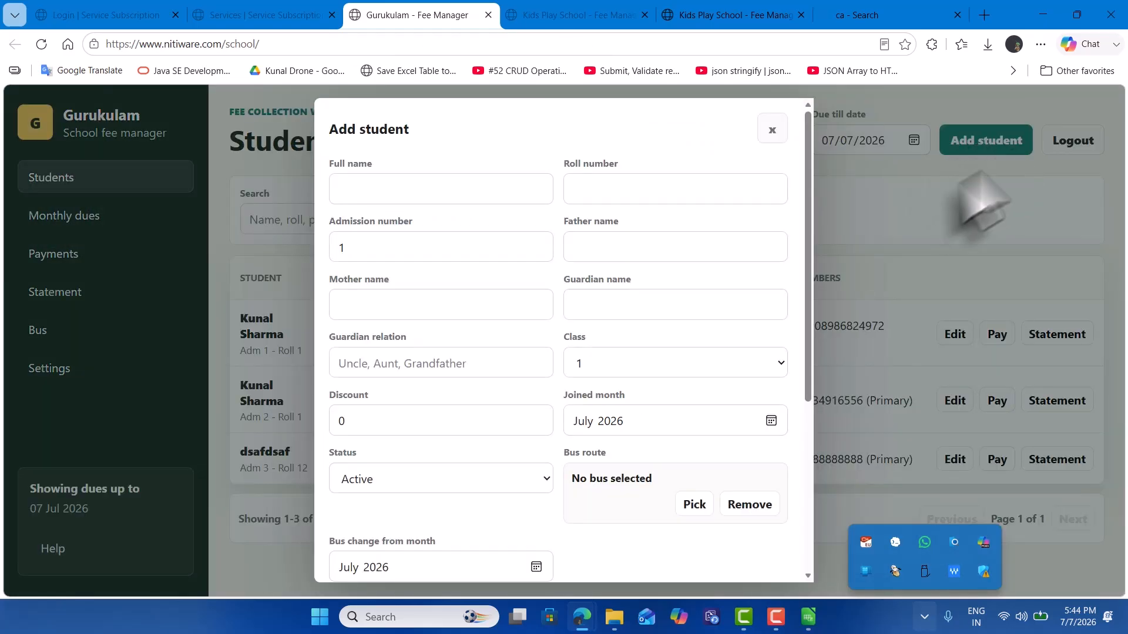
click(406, 196)
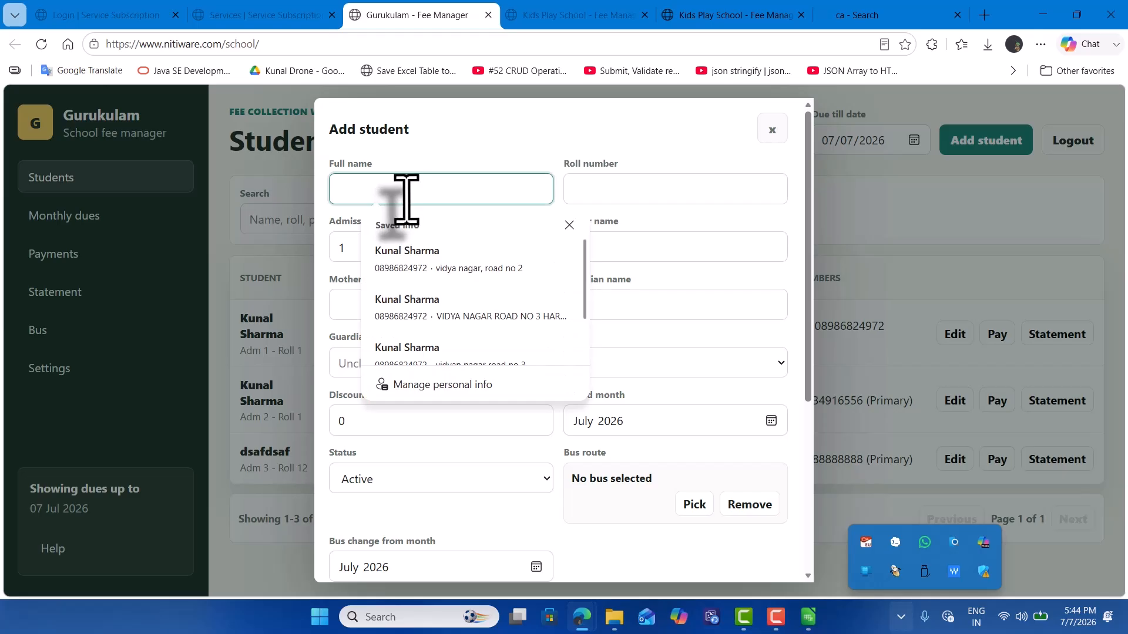
click(454, 276)
click(623, 179)
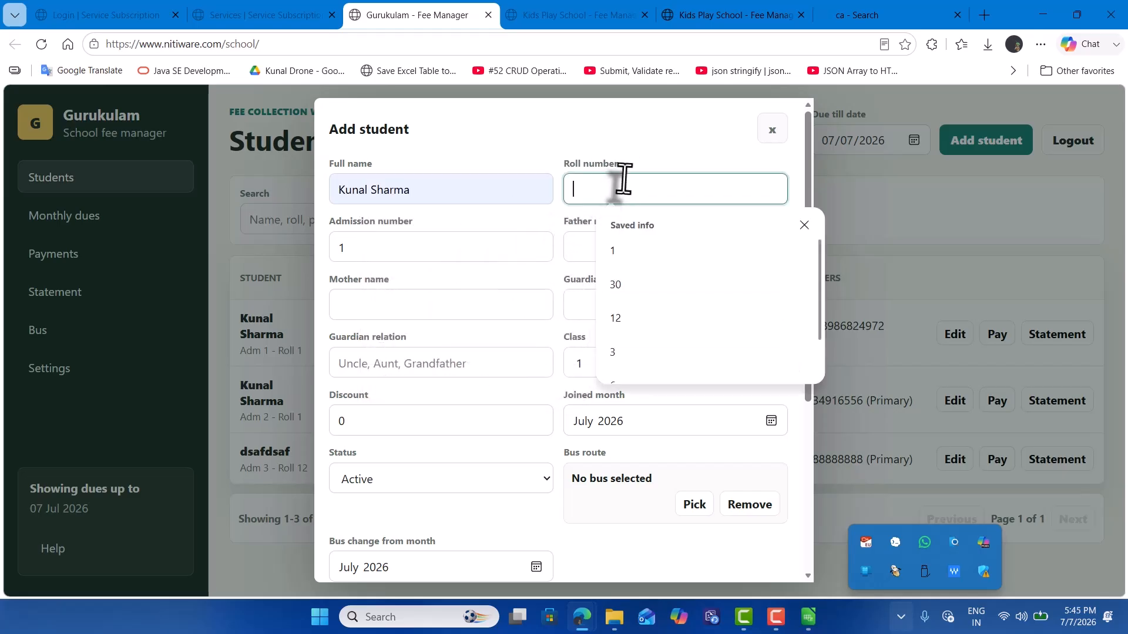
click(640, 252)
click(406, 248)
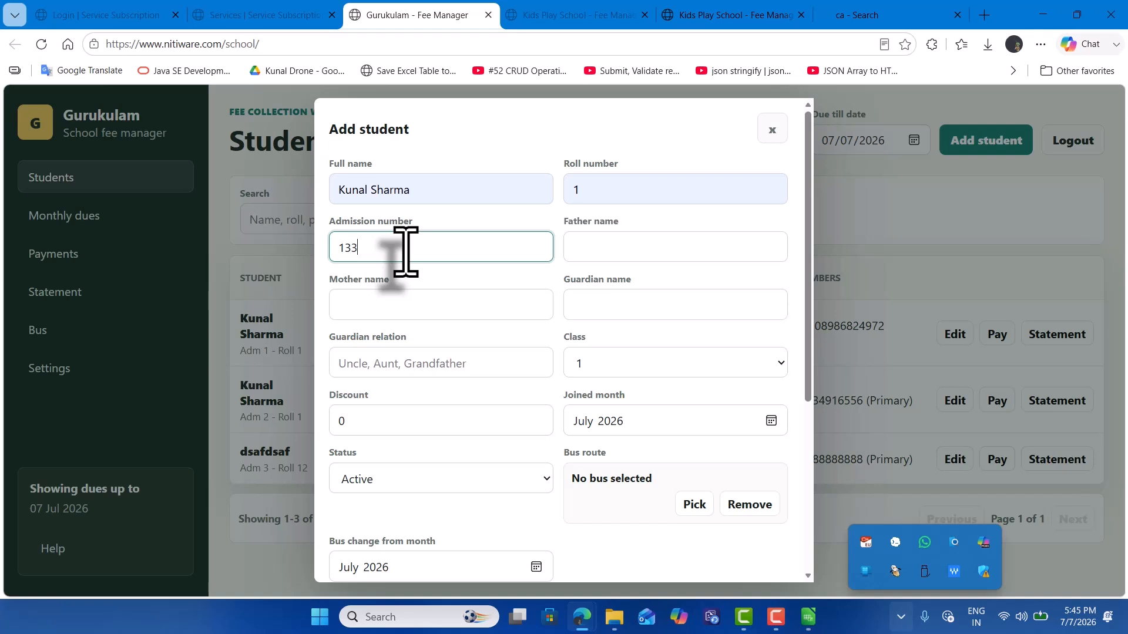
Fill in the father's and mother's names, leaving the guardian name and guardian relation blank
click(615, 247)
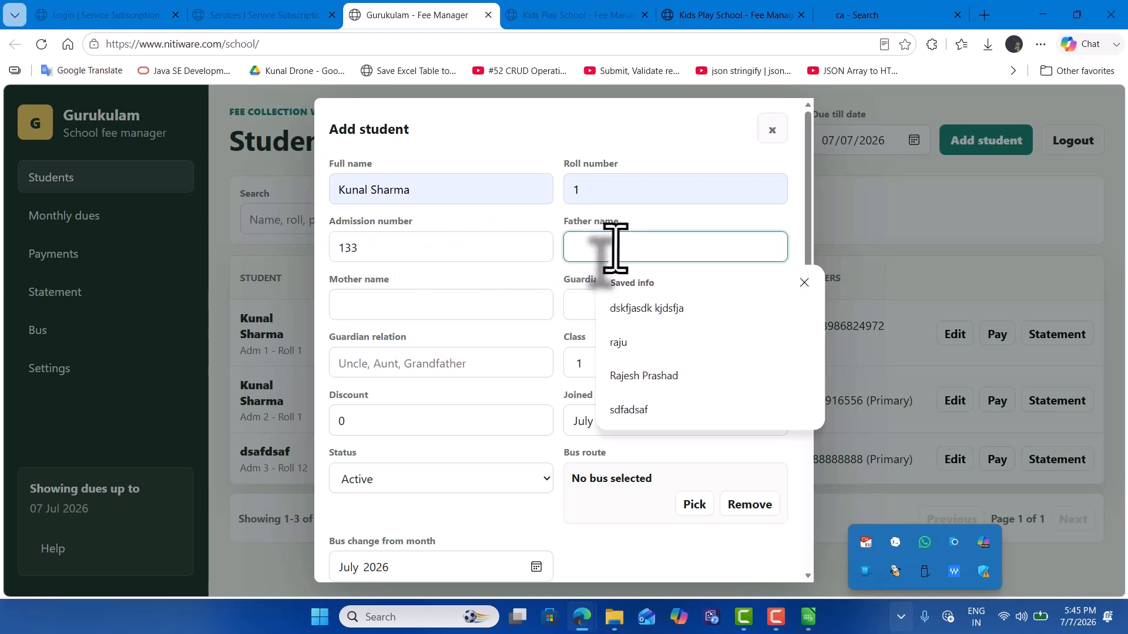
click(652, 376)
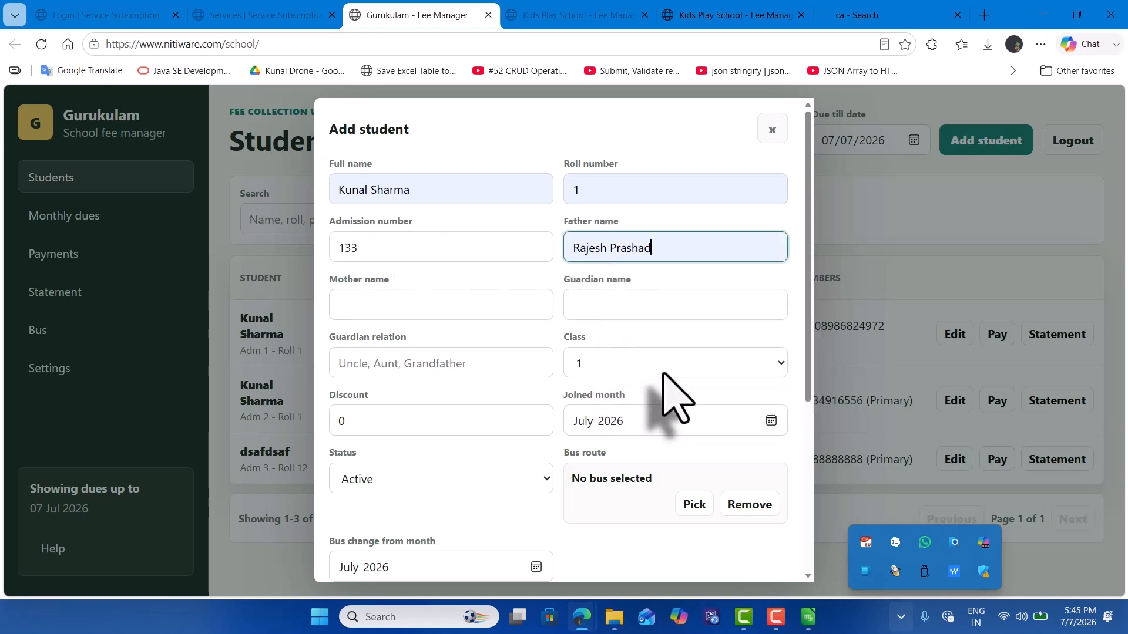
click(400, 301)
click(423, 400)
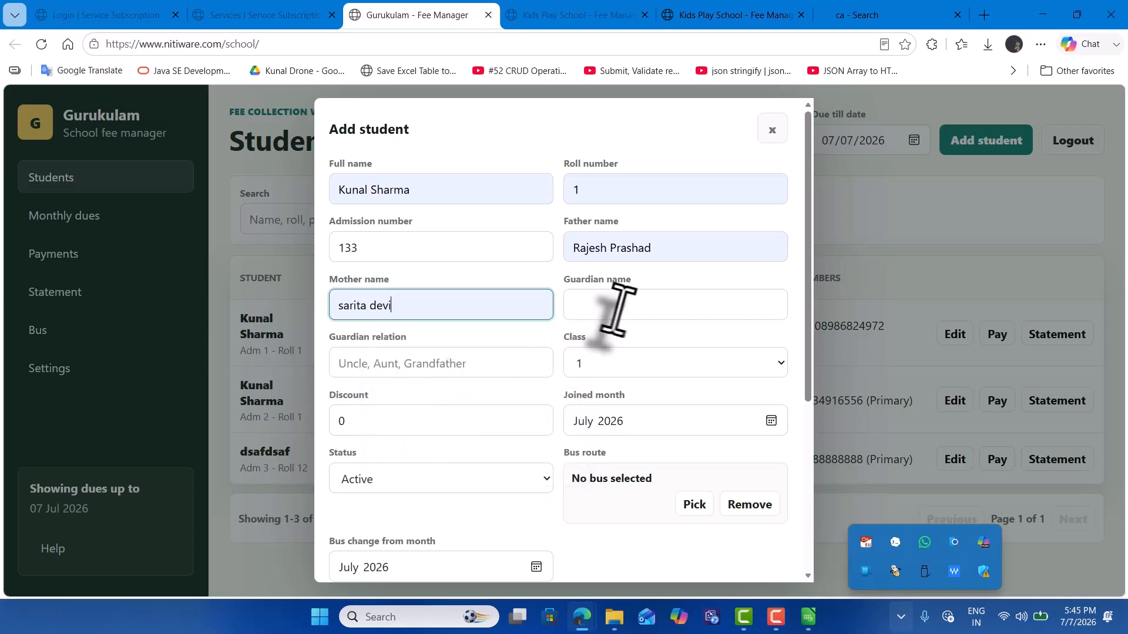
click(590, 326)
click(640, 306)
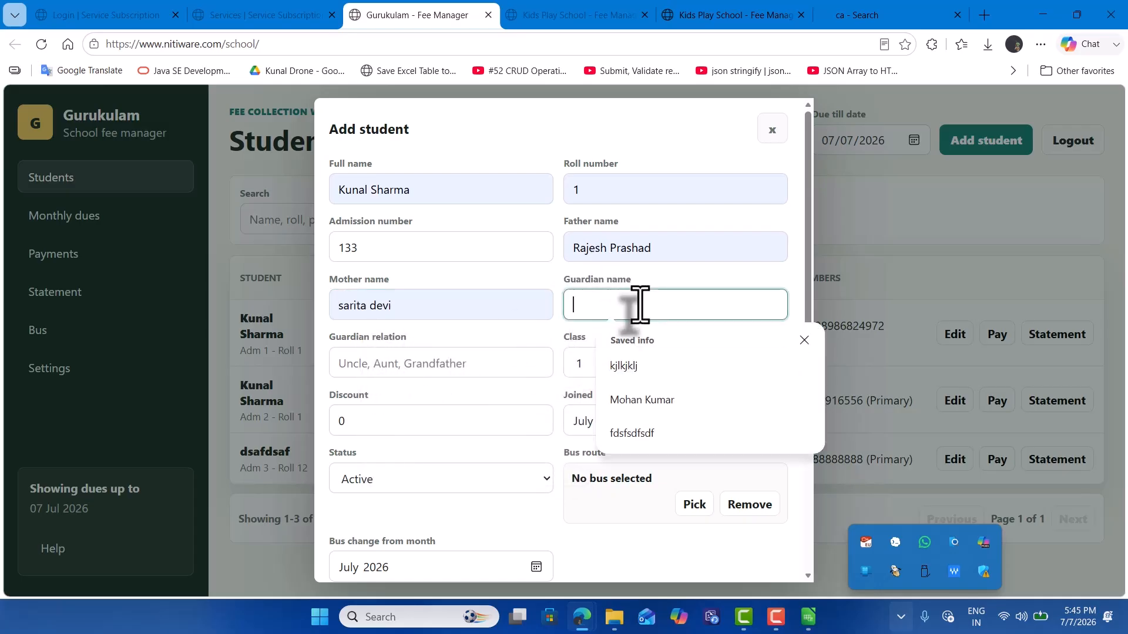
click(531, 363)
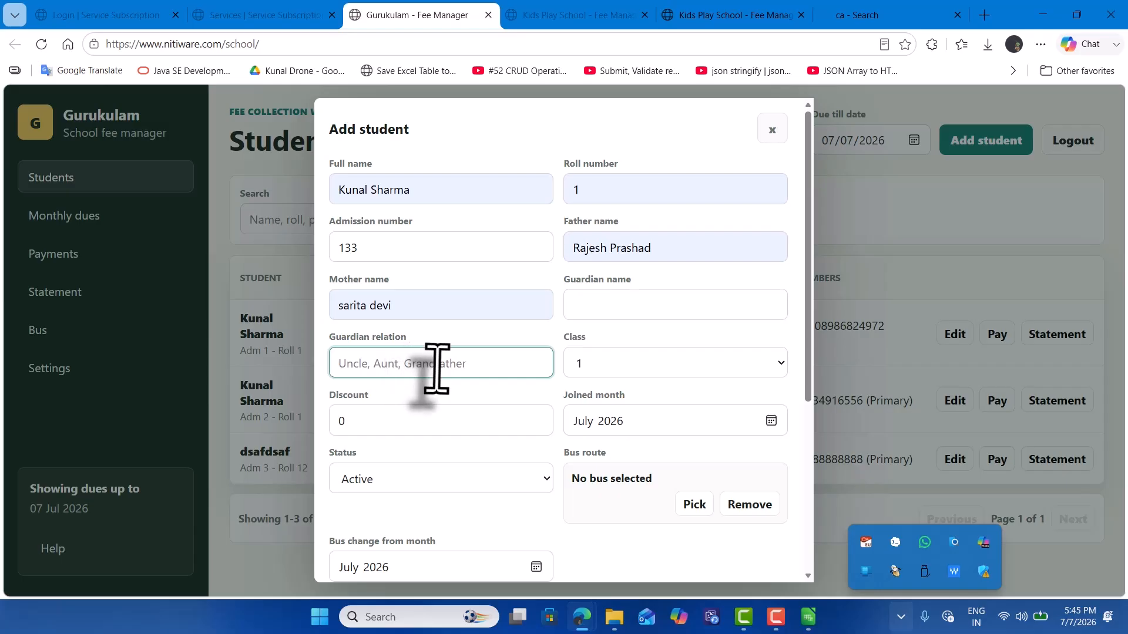
Assign the student to class Nursery A and keep the discount at 0
click(608, 368)
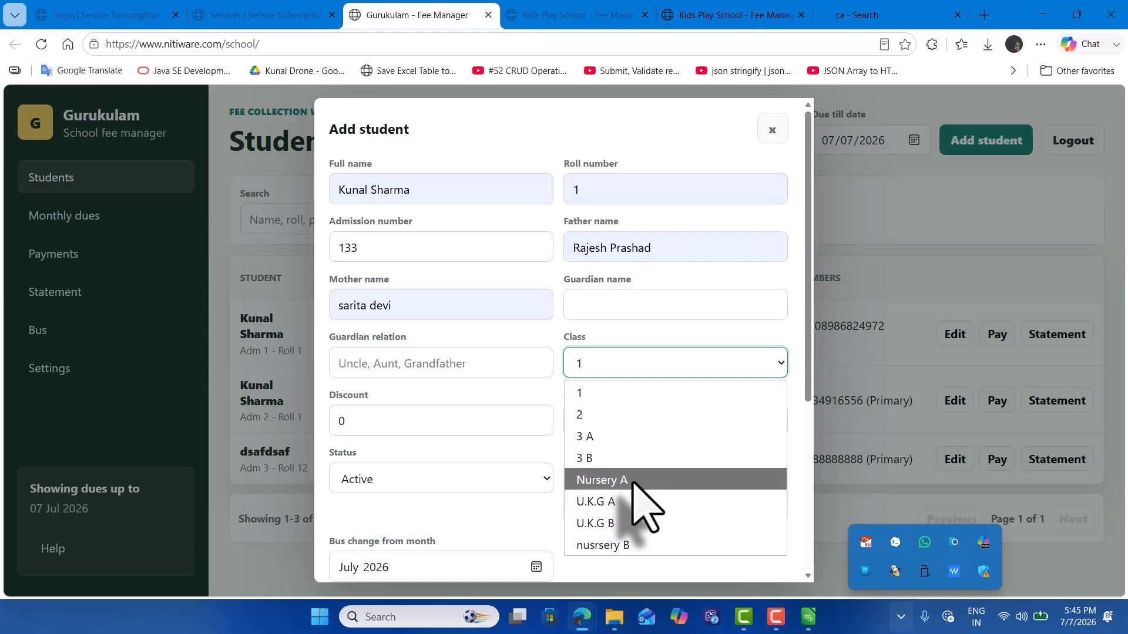
click(605, 479)
double_click(390, 420)
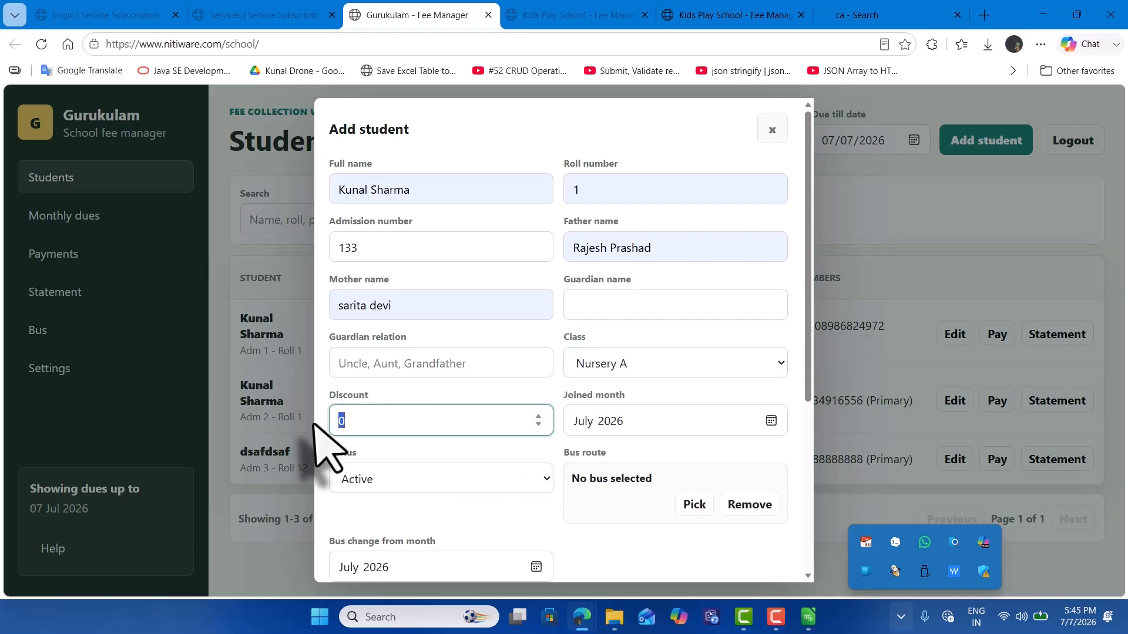
click(379, 419)
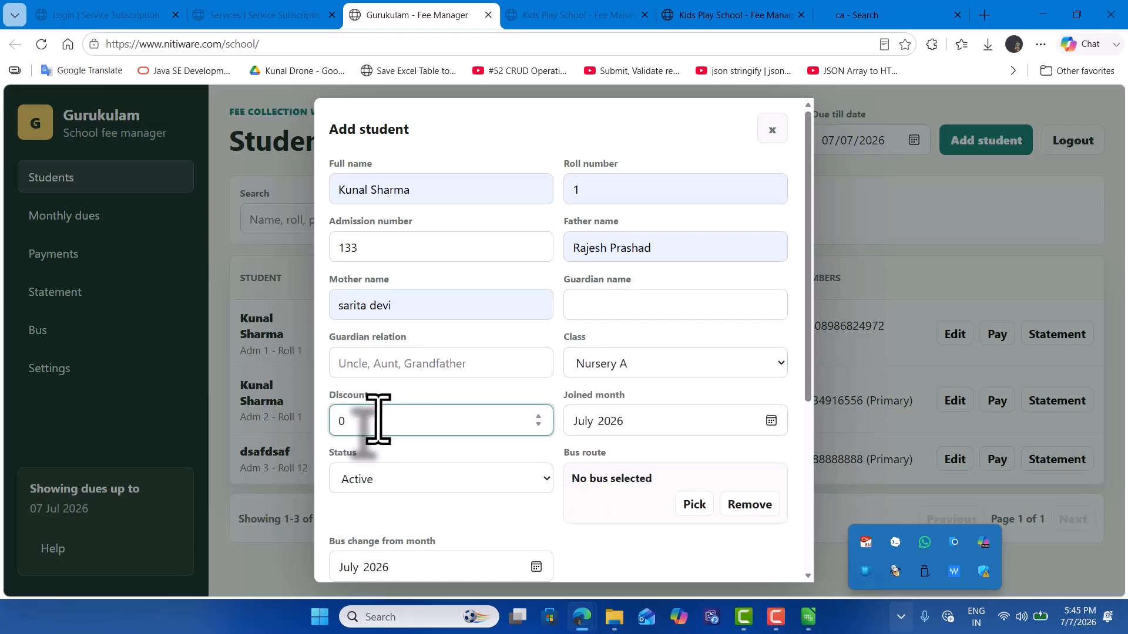
Set the student's joined month to May 2026 and keep the status Active
scroll(376, 419, down, 2)
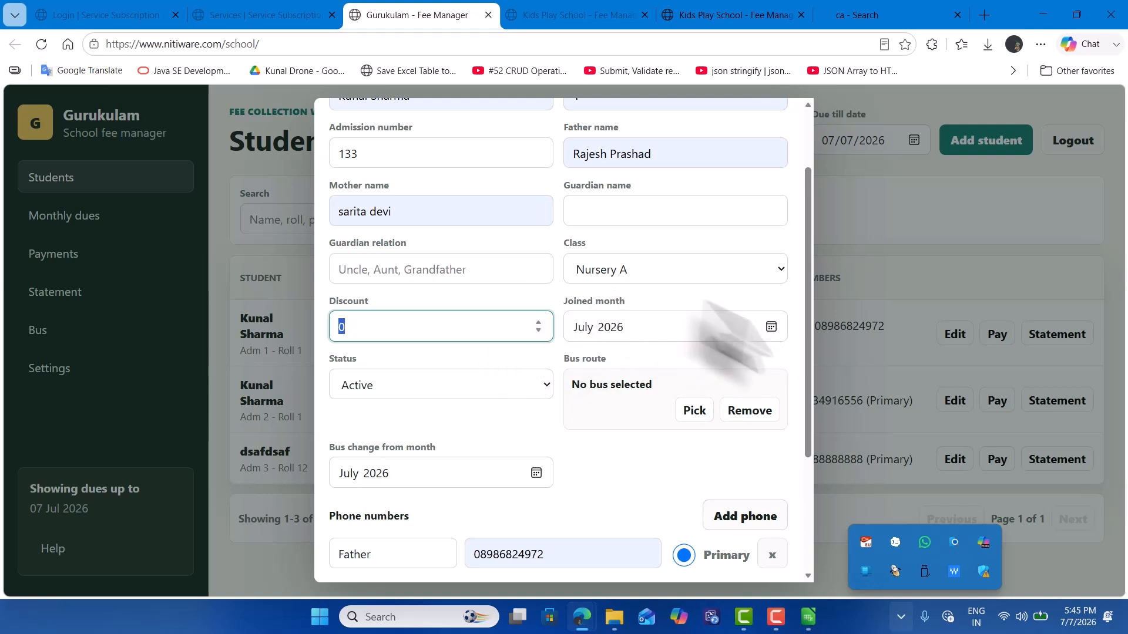
click(772, 330)
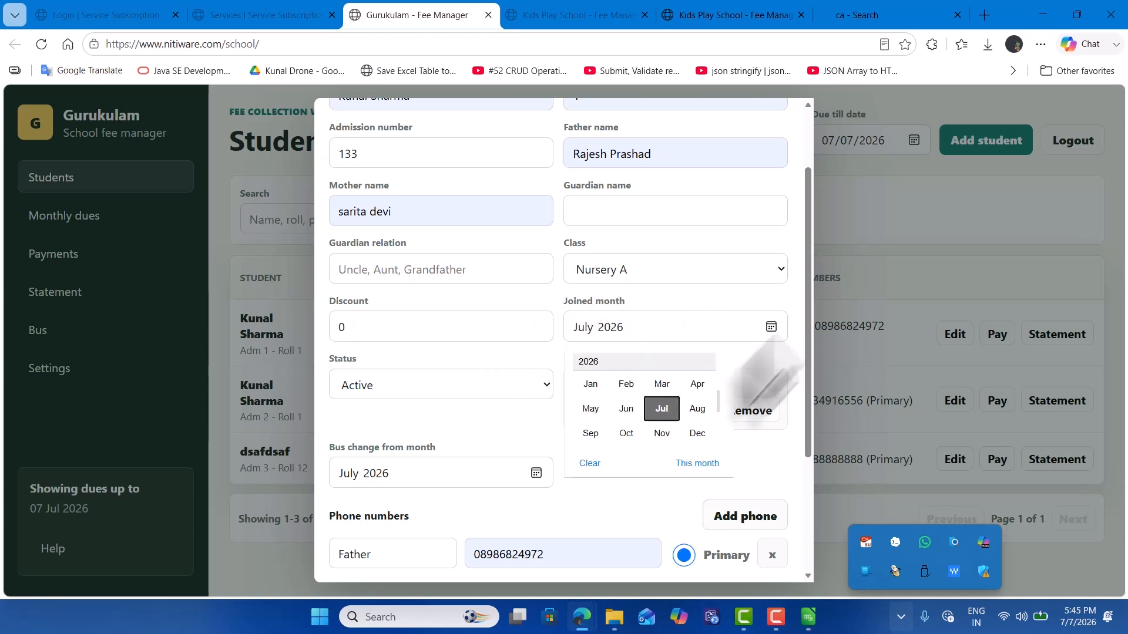
click(605, 409)
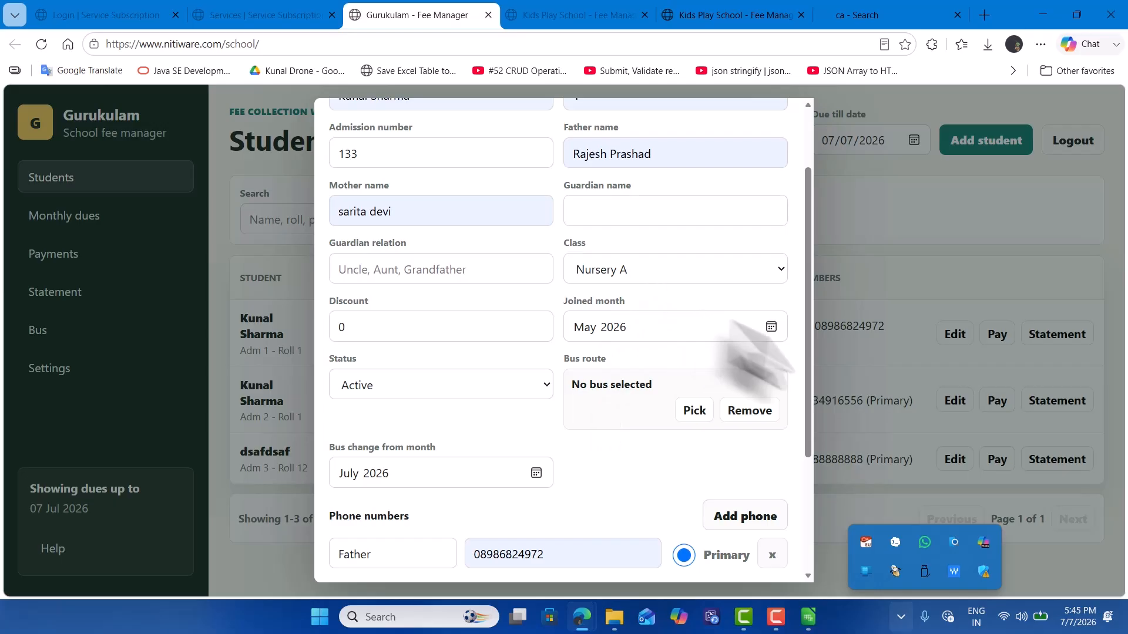
click(429, 385)
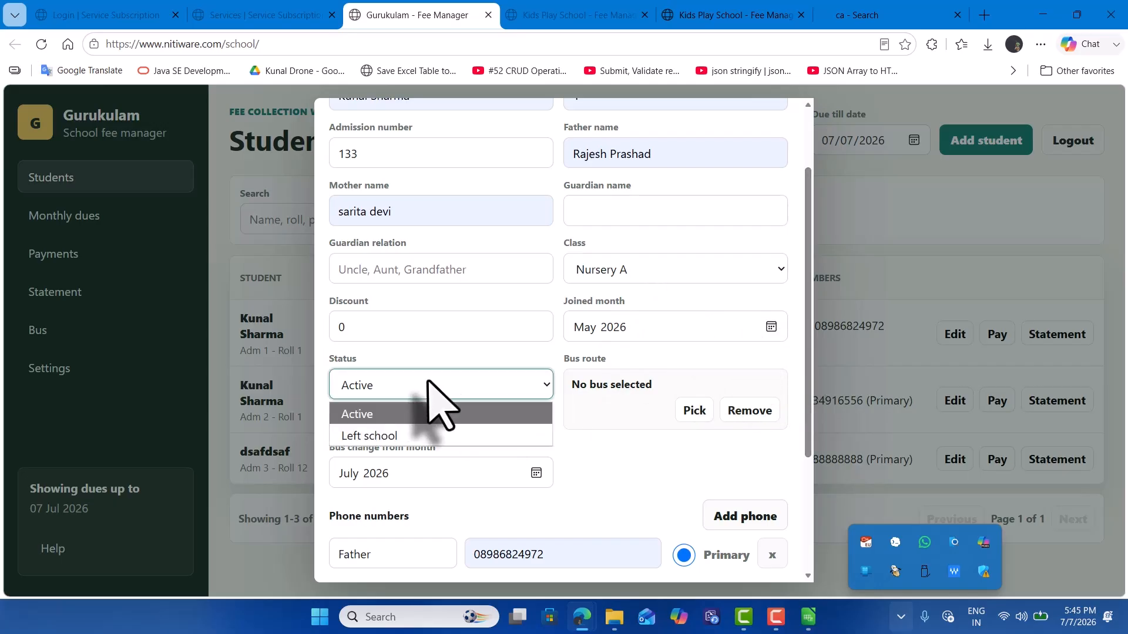
click(392, 414)
Add a second phone number for the student and make it the primary number
scroll(652, 411, down, 3)
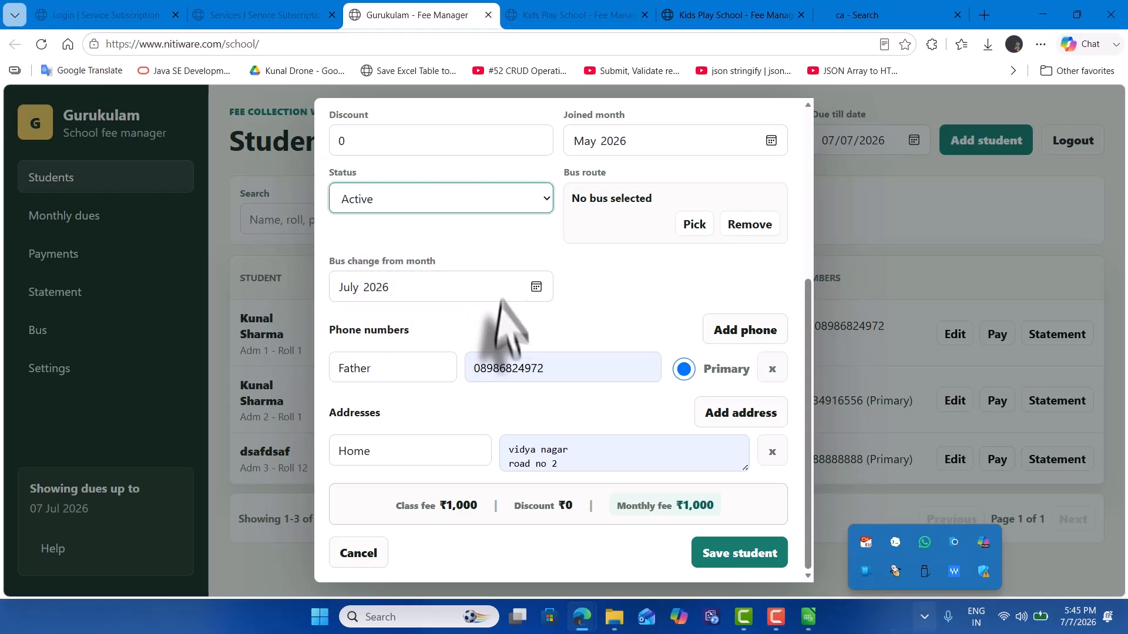
click(683, 369)
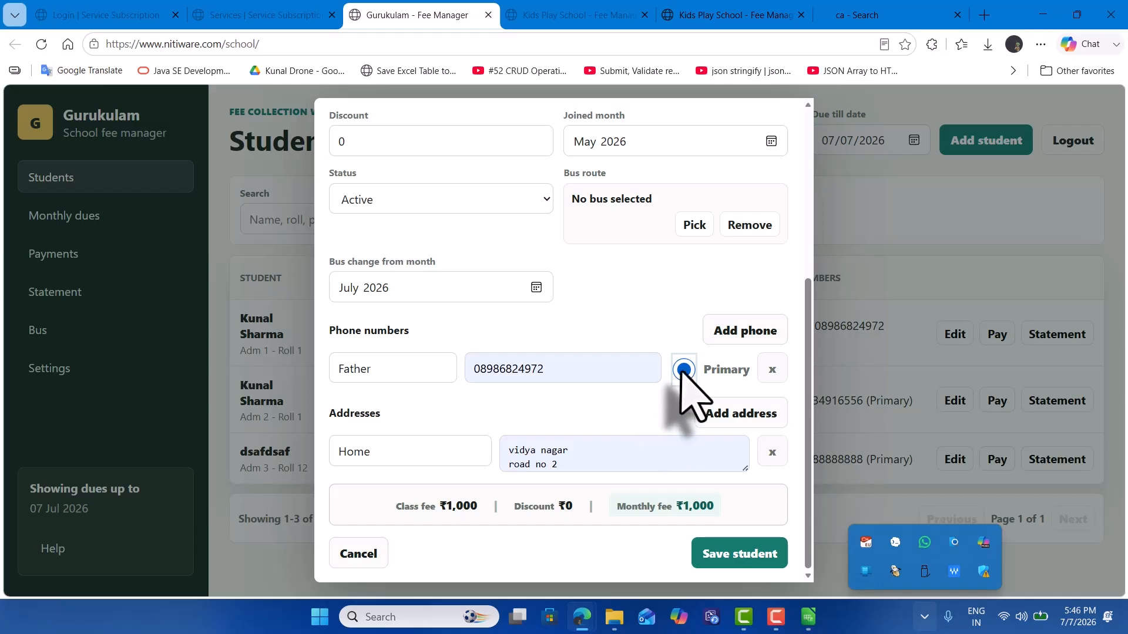
scroll(680, 428, down, 1)
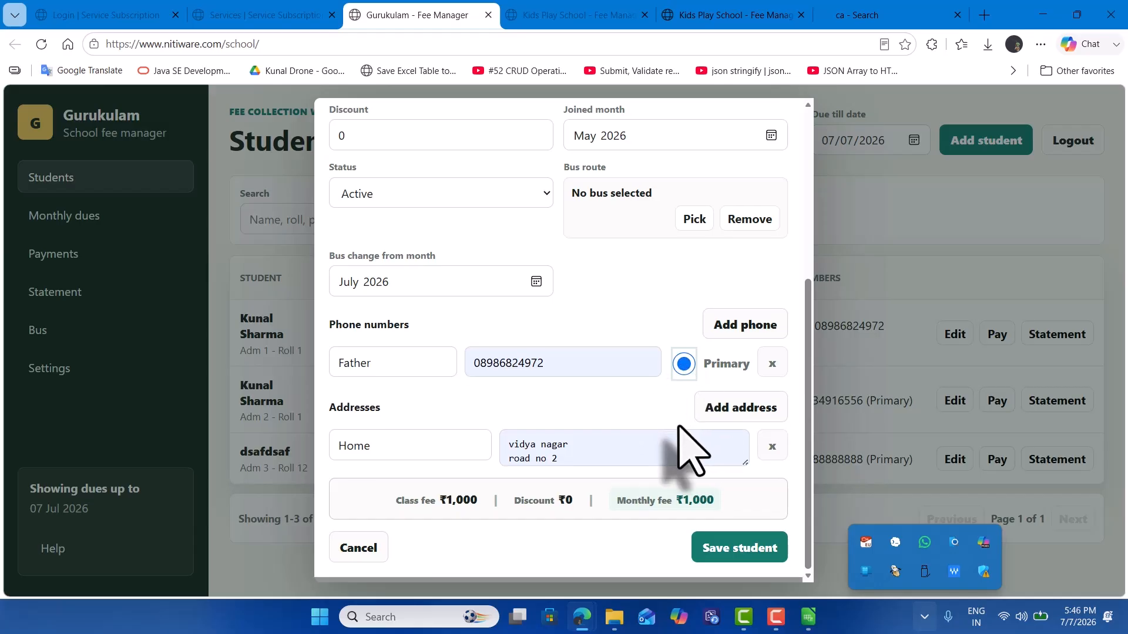
click(741, 332)
click(520, 409)
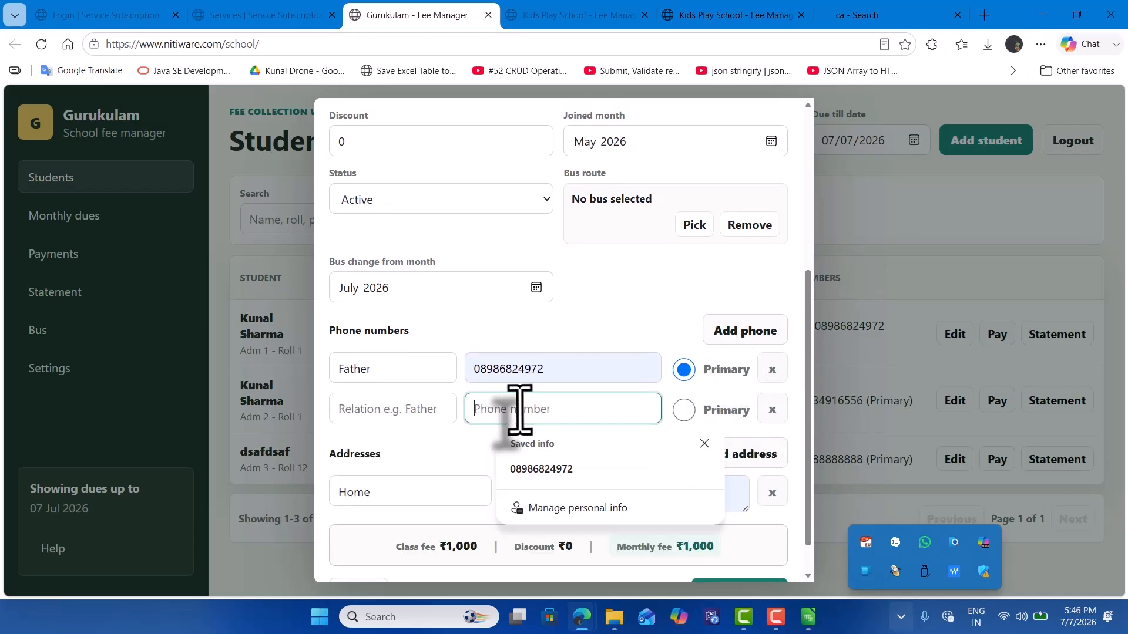
text(9999999999)
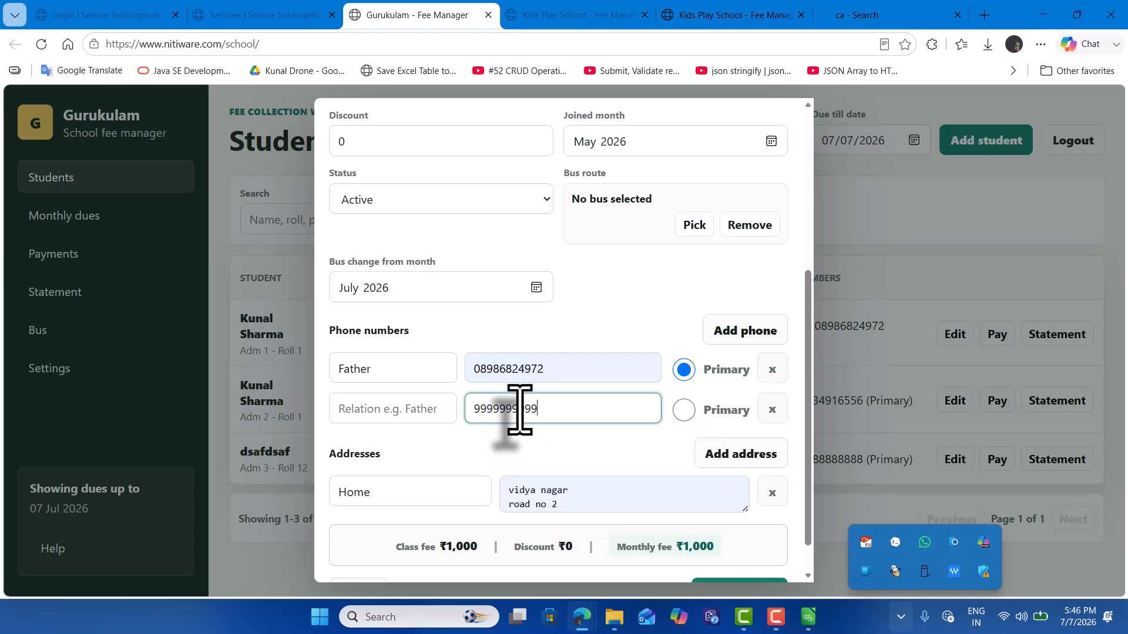
key(Tab)
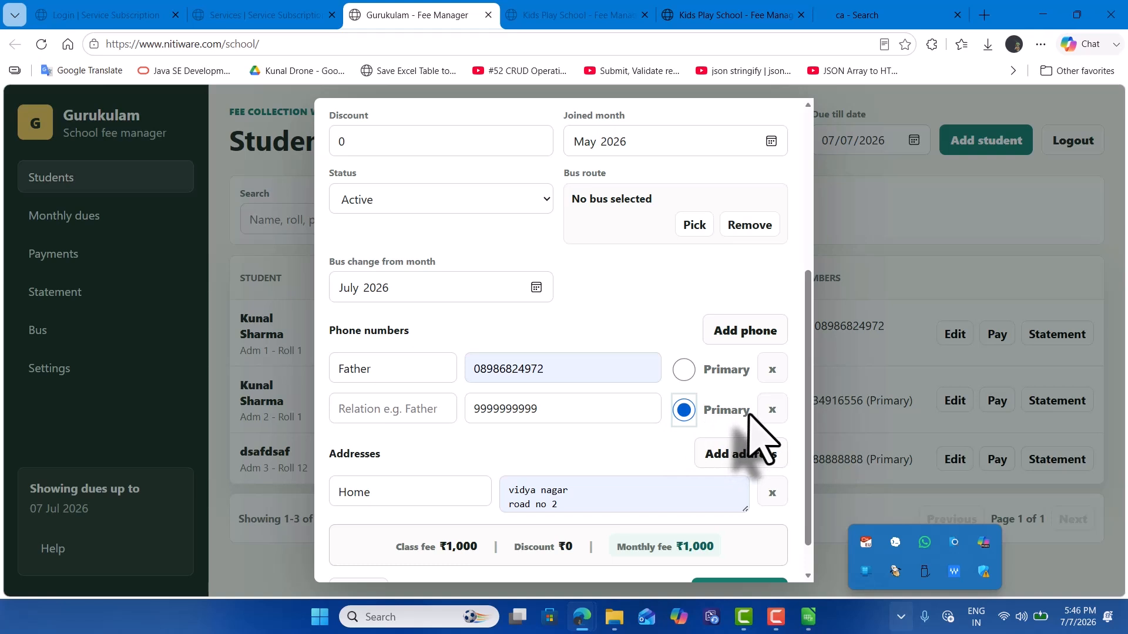
drag(749, 413, 706, 414)
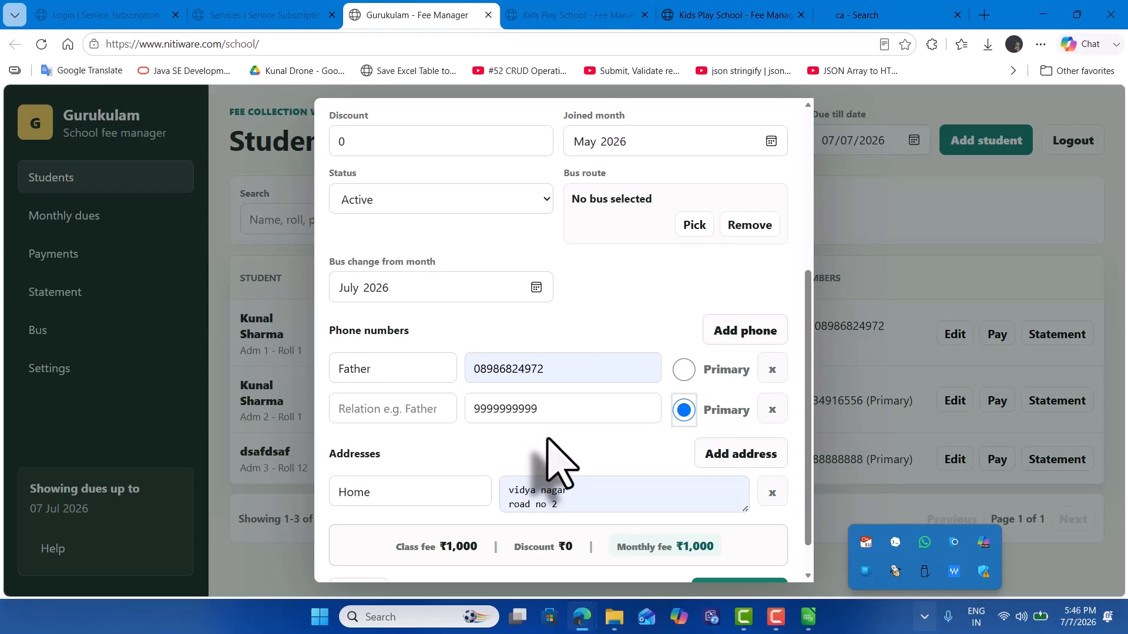
Review the admission number, the second phone number and the home address in the student form
scroll(481, 478, down, 1)
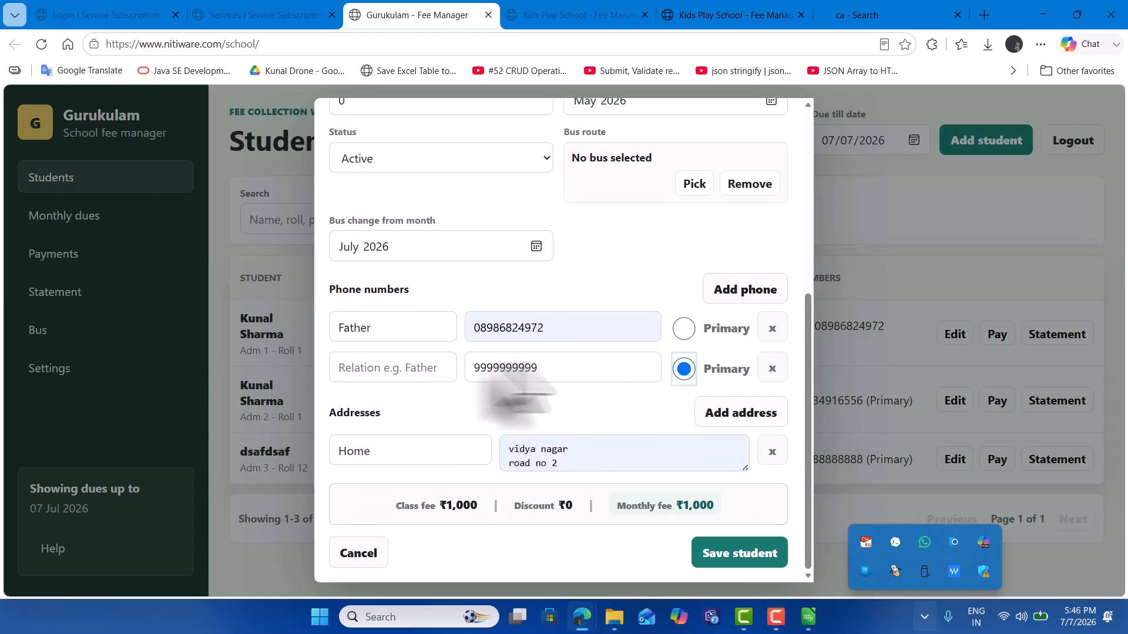
drag(563, 364, 632, 371)
scroll(631, 371, up, 6)
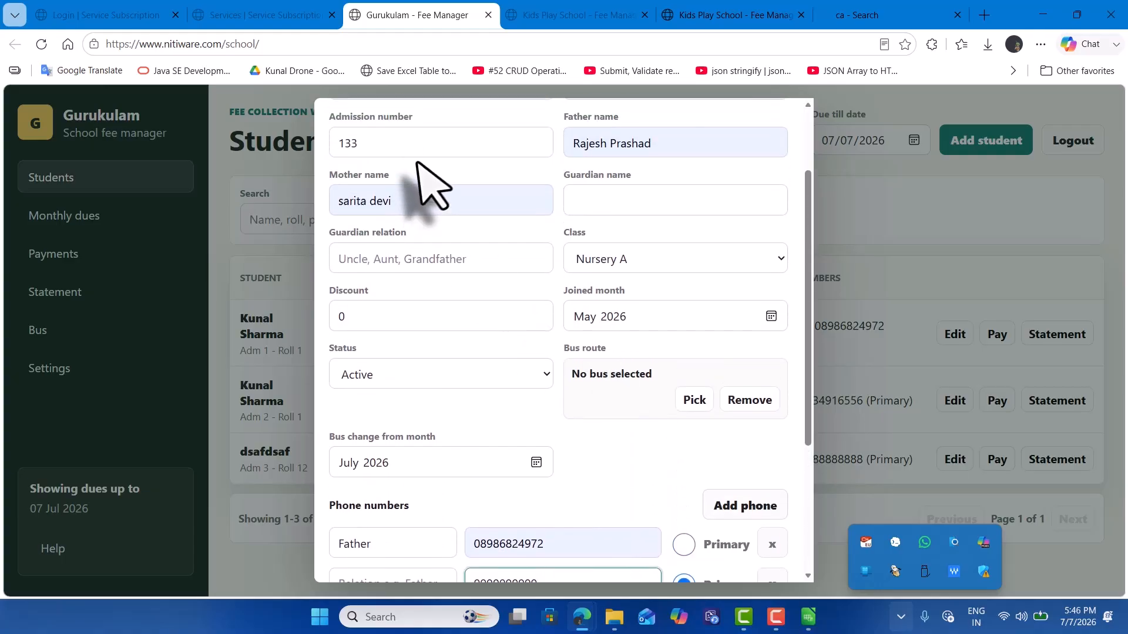
click(327, 246)
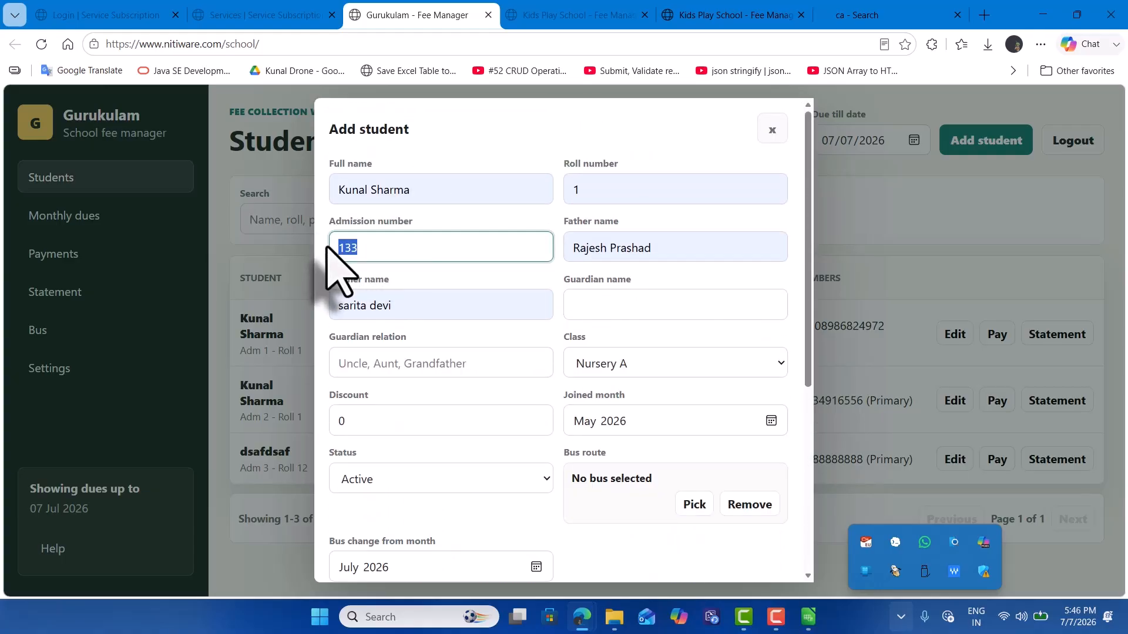
click(440, 255)
scroll(561, 411, down, 5)
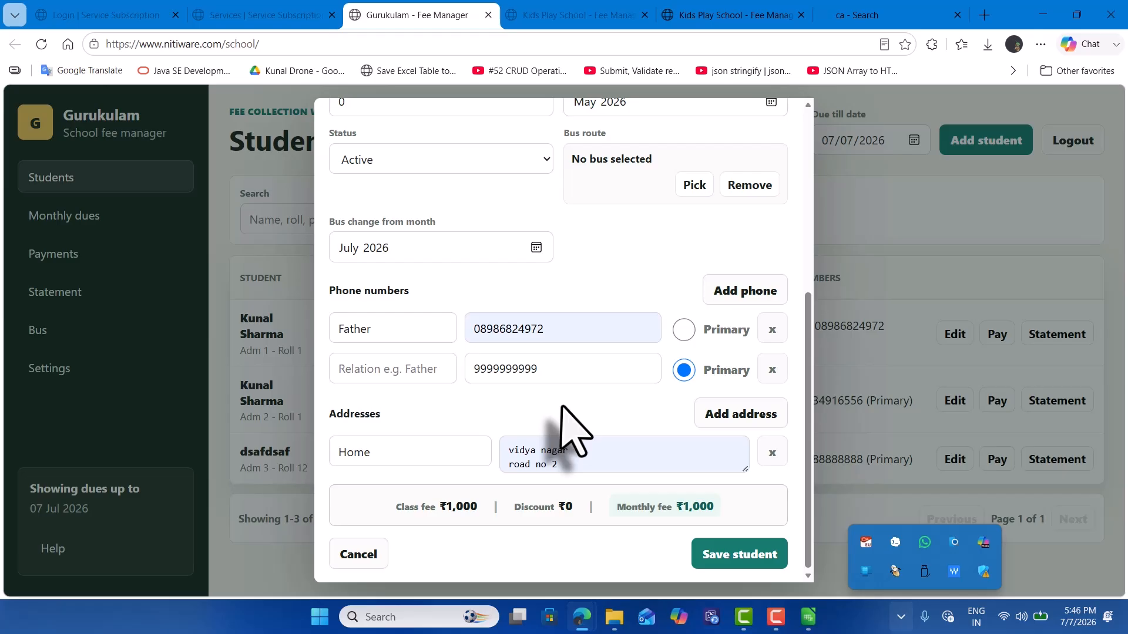
click(560, 373)
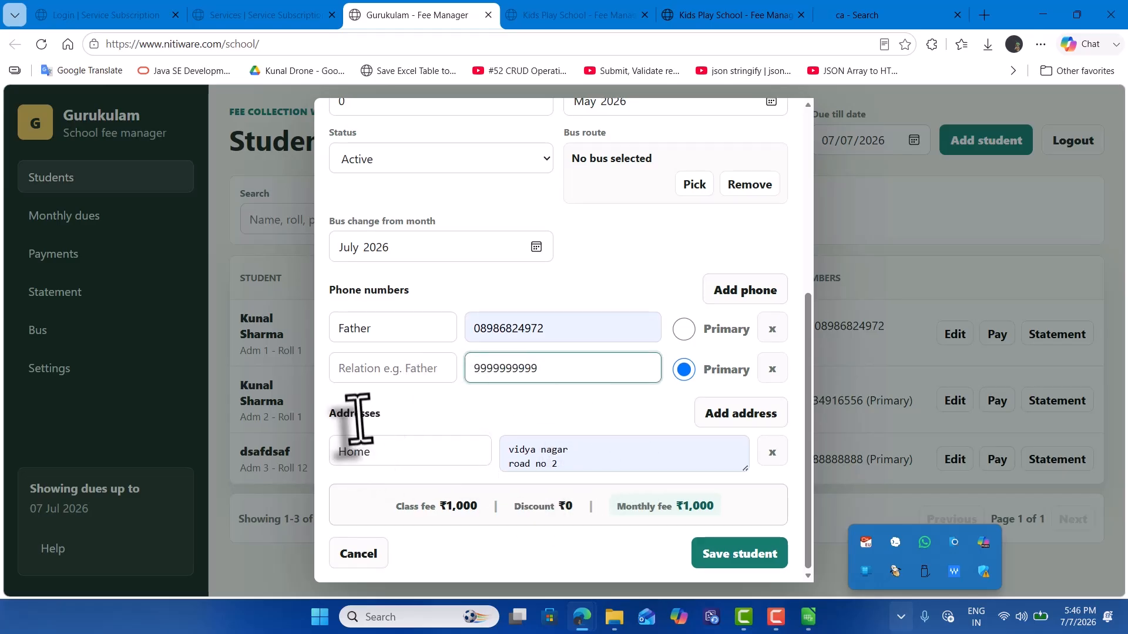
click(388, 451)
click(641, 451)
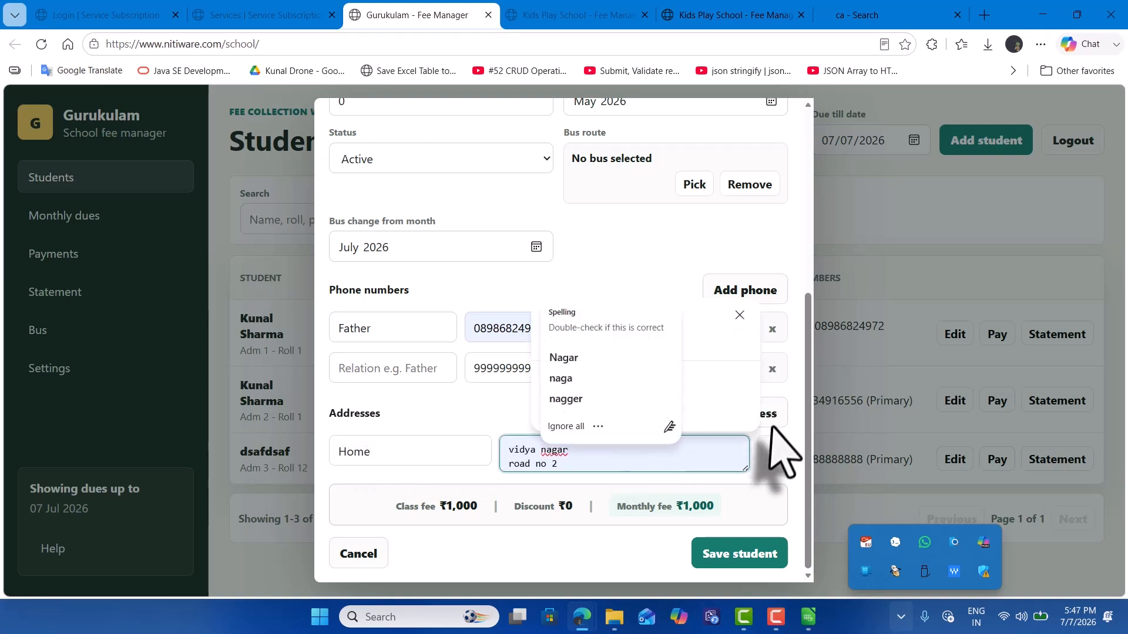
click(794, 424)
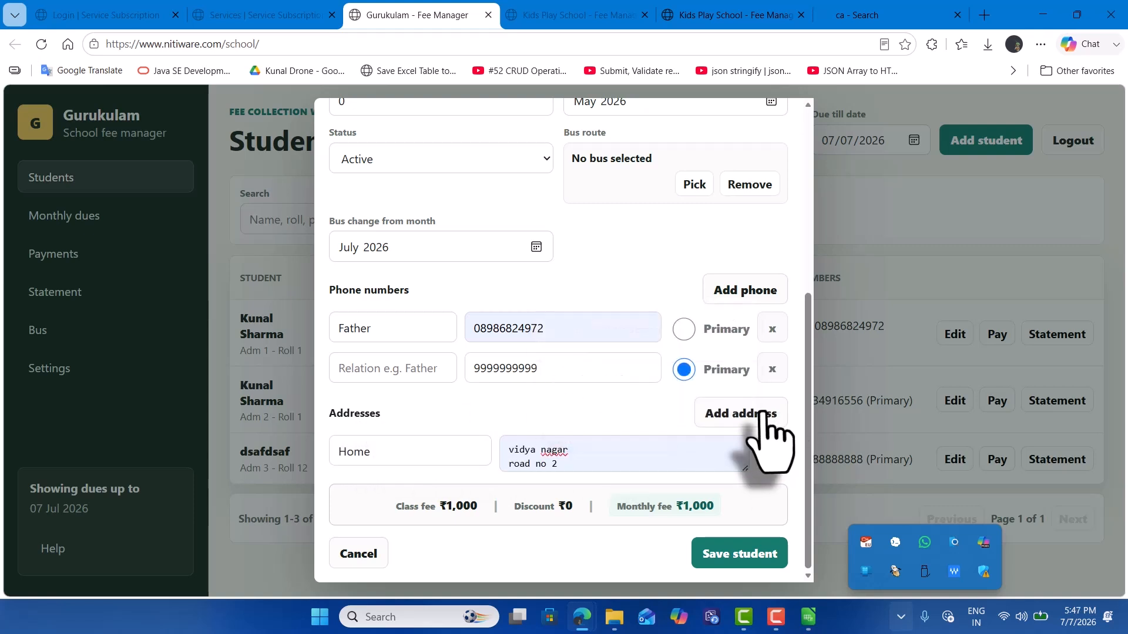
Add two blank address rows and a third blank phone row, and save the student
click(762, 414)
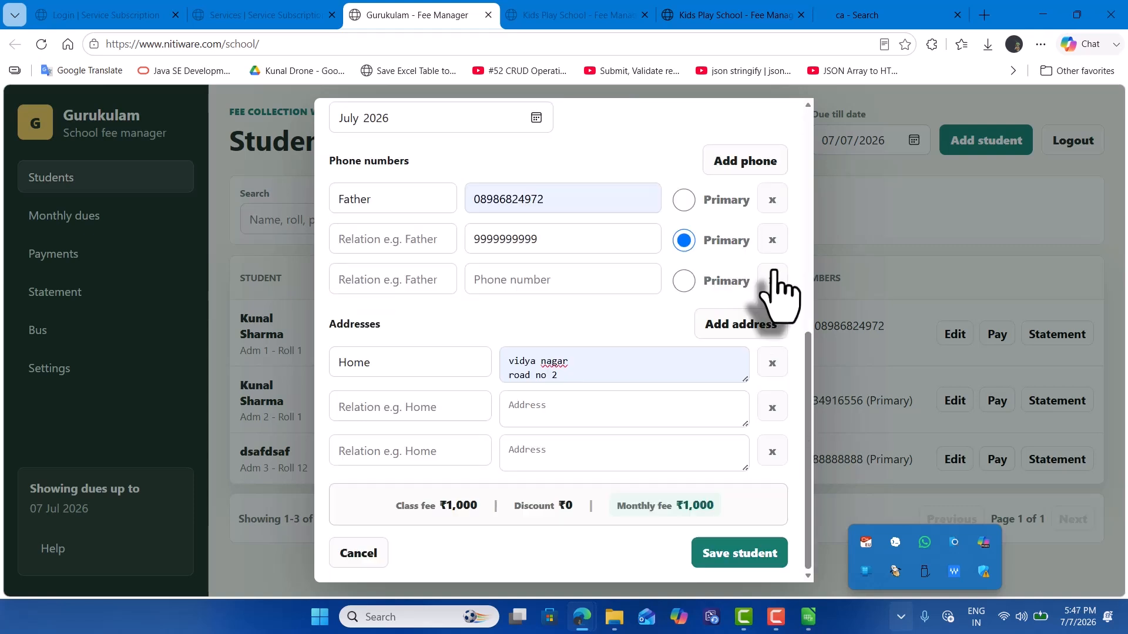
click(772, 274)
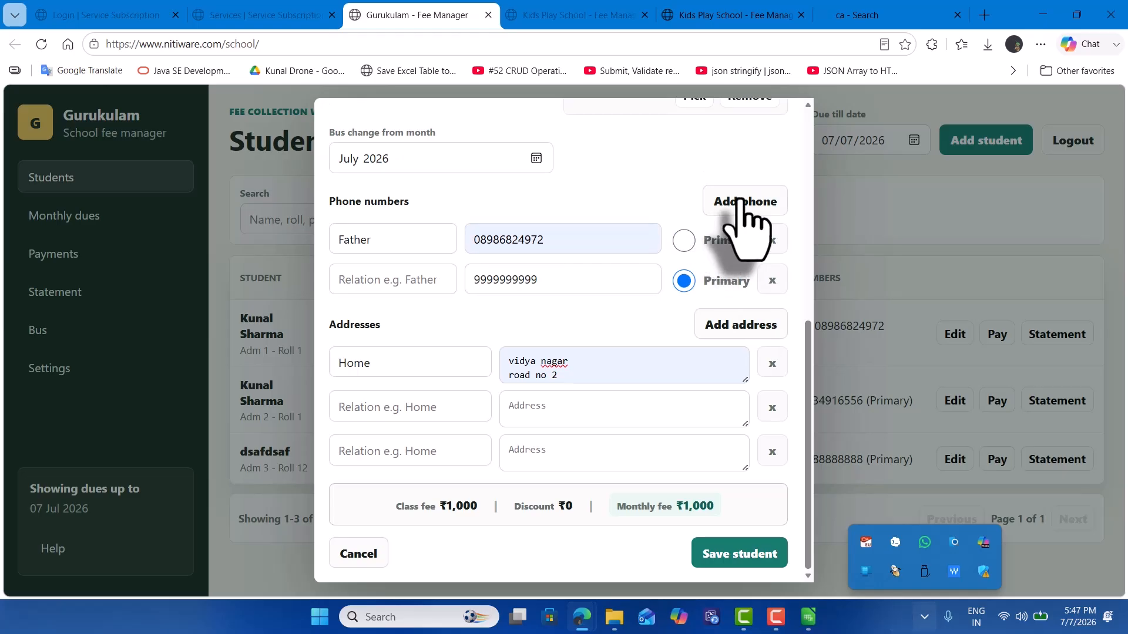
click(742, 202)
scroll(637, 406, down, 1)
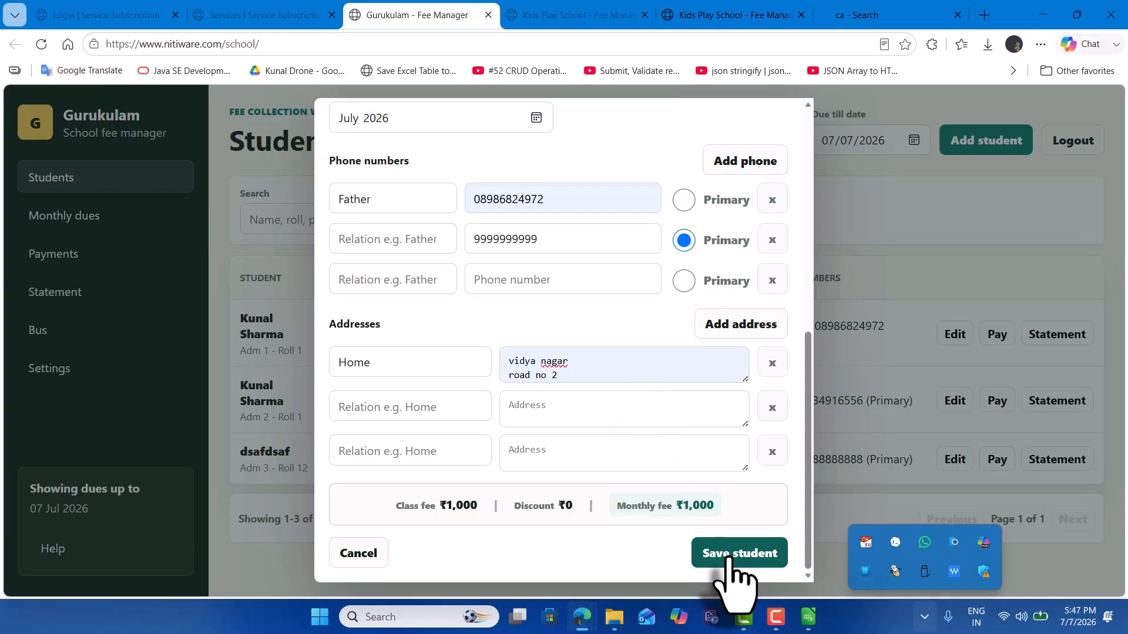
click(729, 555)
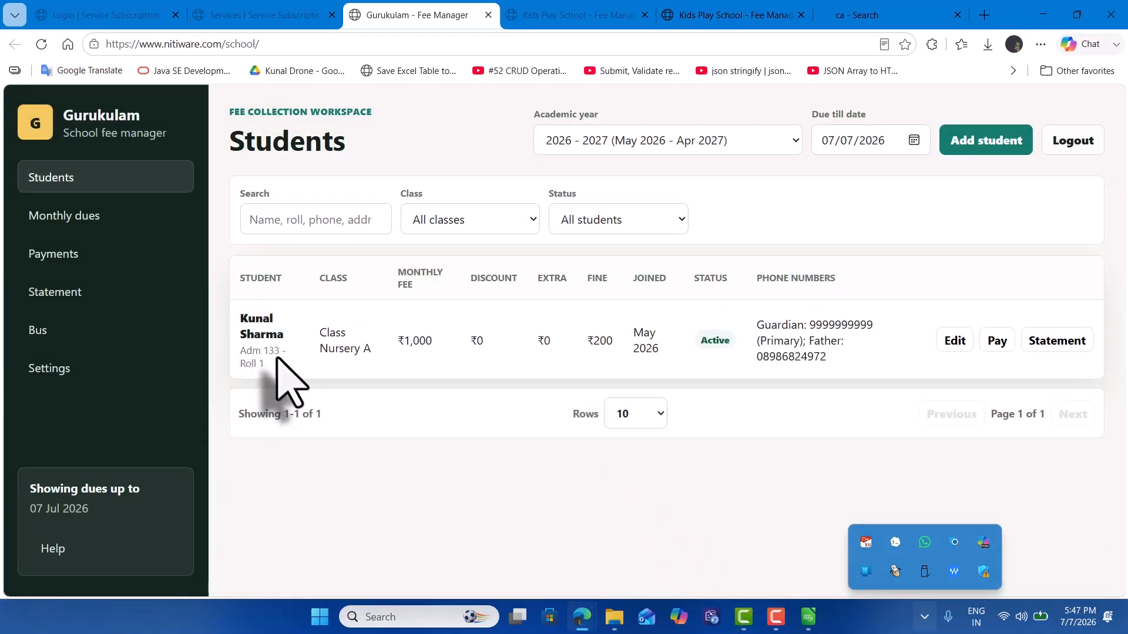
Review the admission number, primary phone number and joined month in the new student's list entry
drag(275, 351, 286, 351)
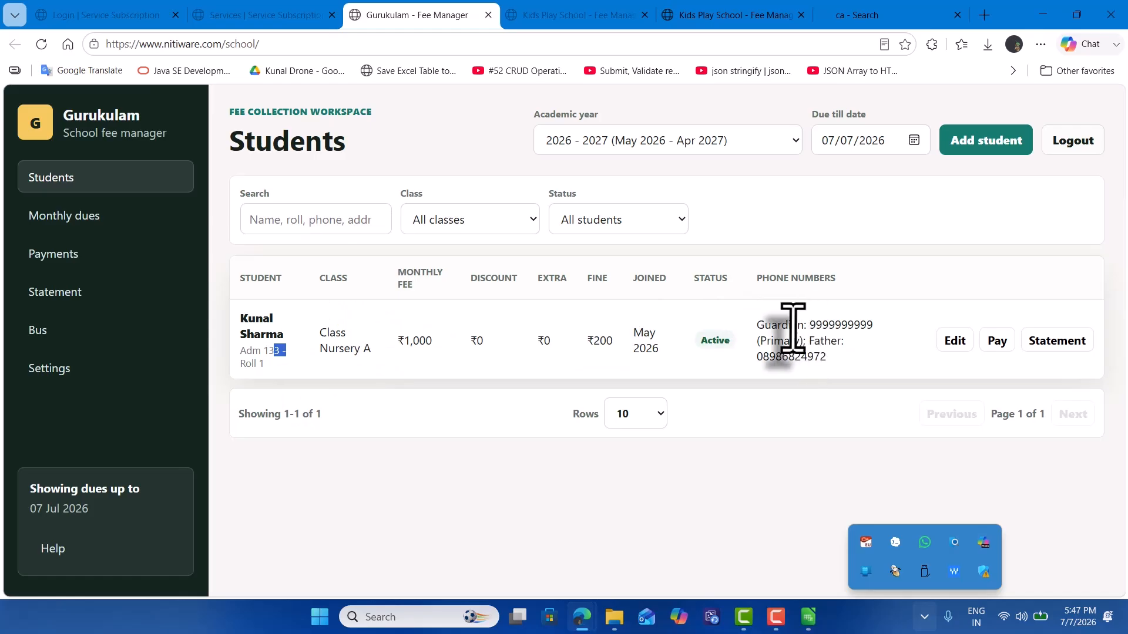
drag(806, 324, 874, 326)
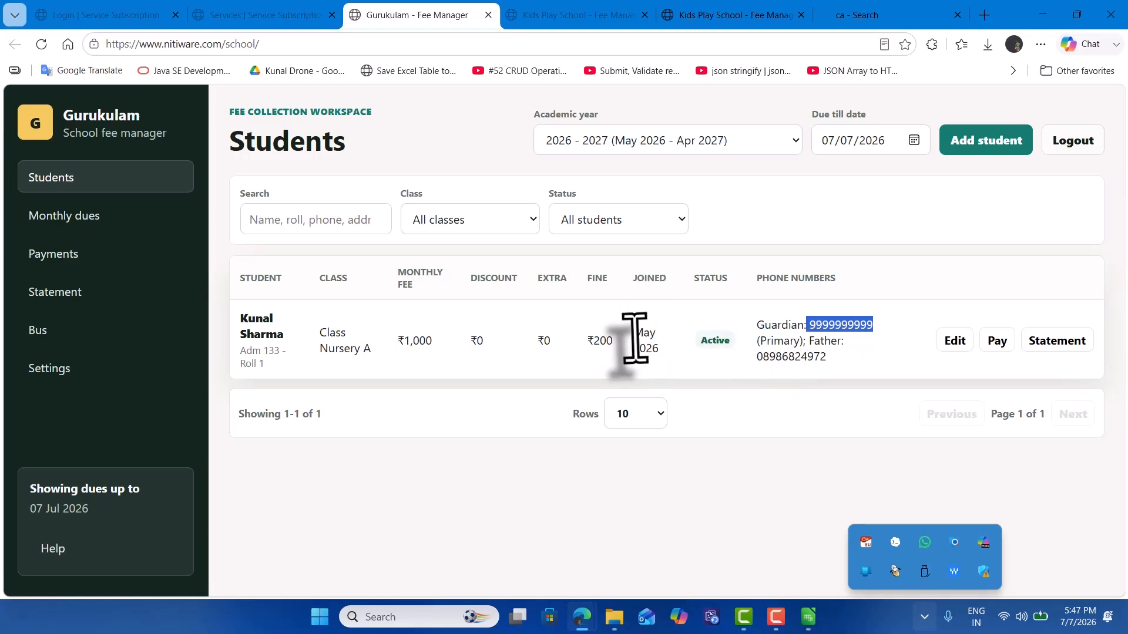
drag(632, 333, 657, 347)
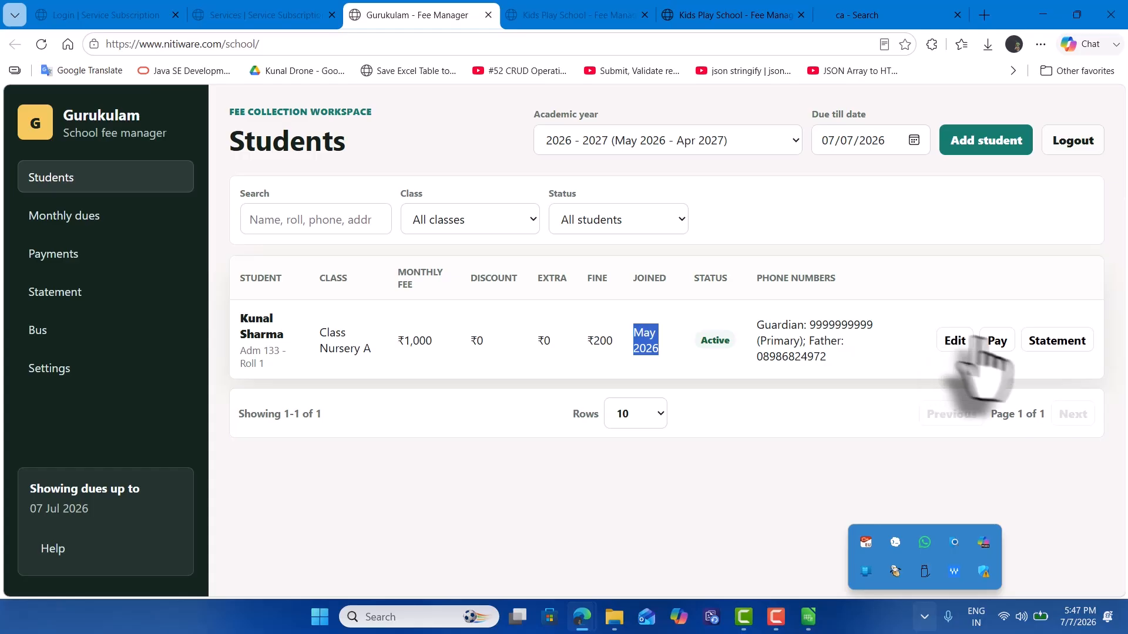
Open the new student's fee statement and examine the monthly fee and late fine entries from May to July 2026
click(1054, 348)
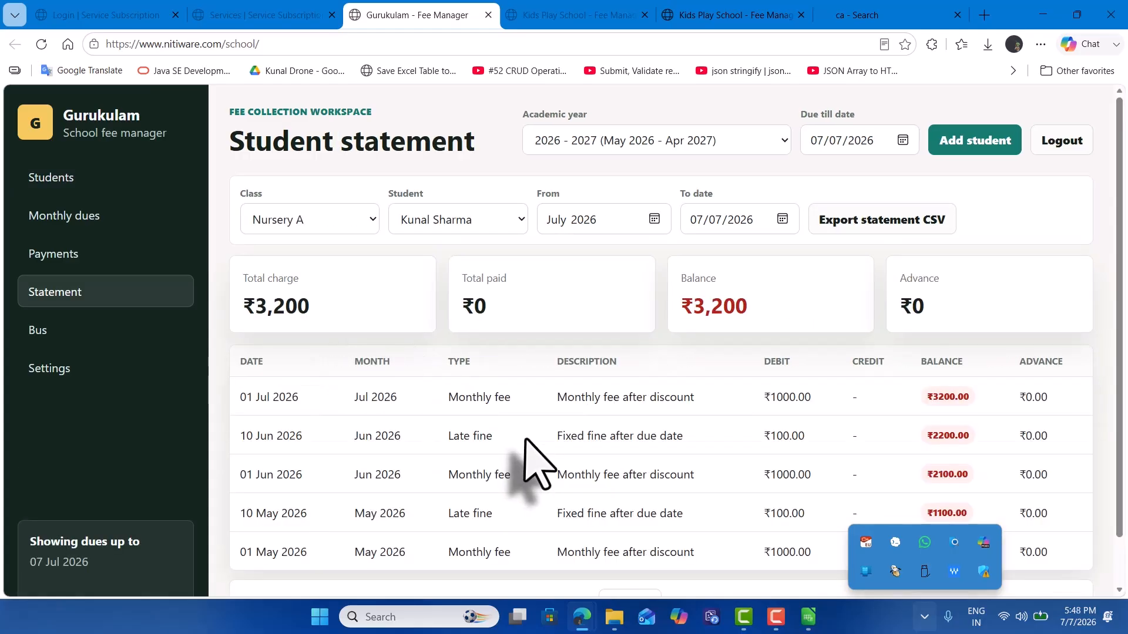
scroll(670, 443, down, 2)
scroll(670, 443, up, 1)
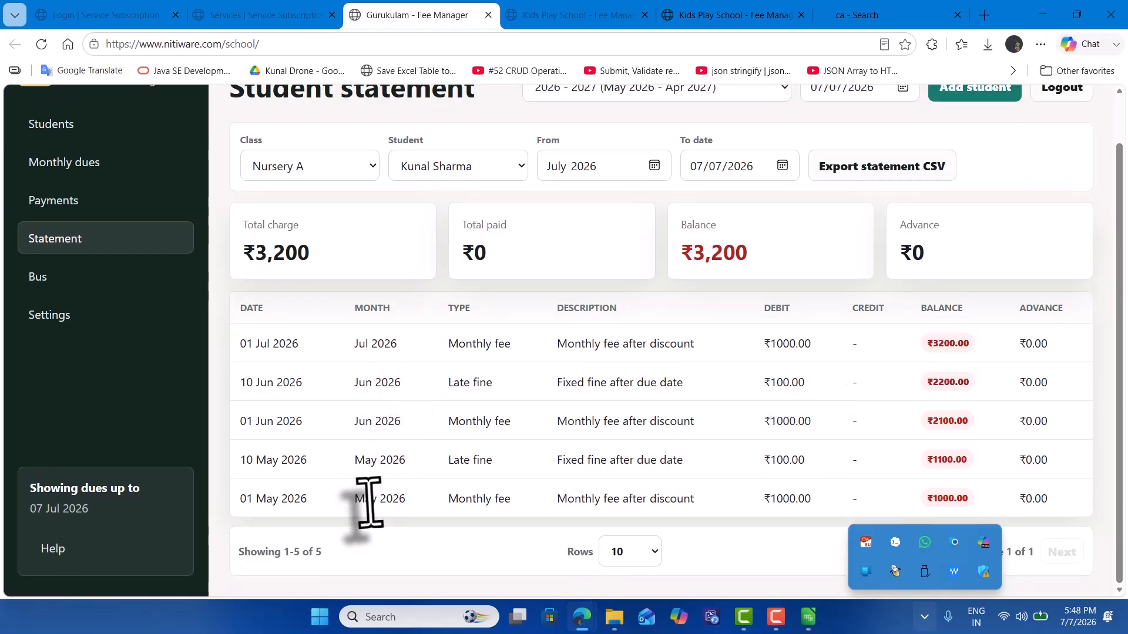
drag(1057, 505, 700, 448)
click(343, 495)
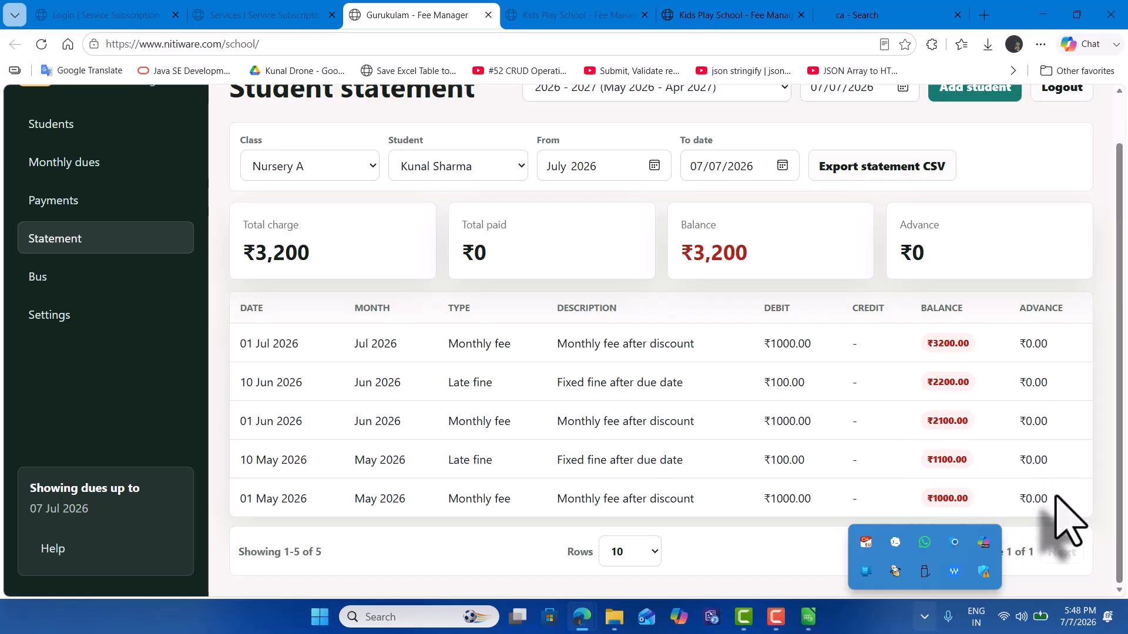
drag(557, 460, 684, 461)
triple_click(556, 382)
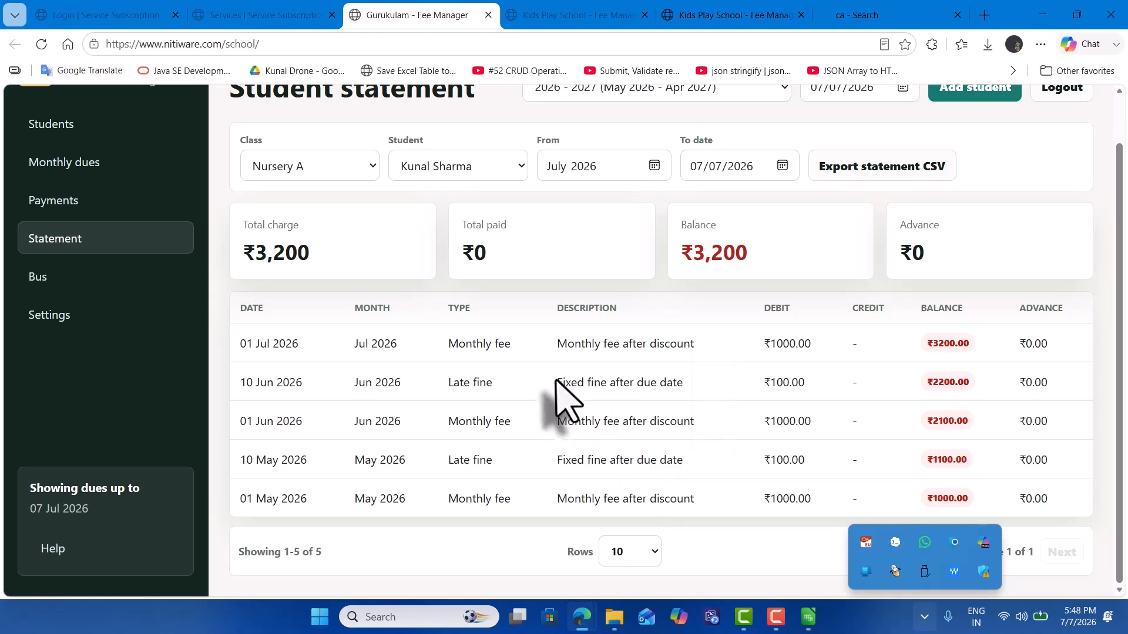
click(556, 380)
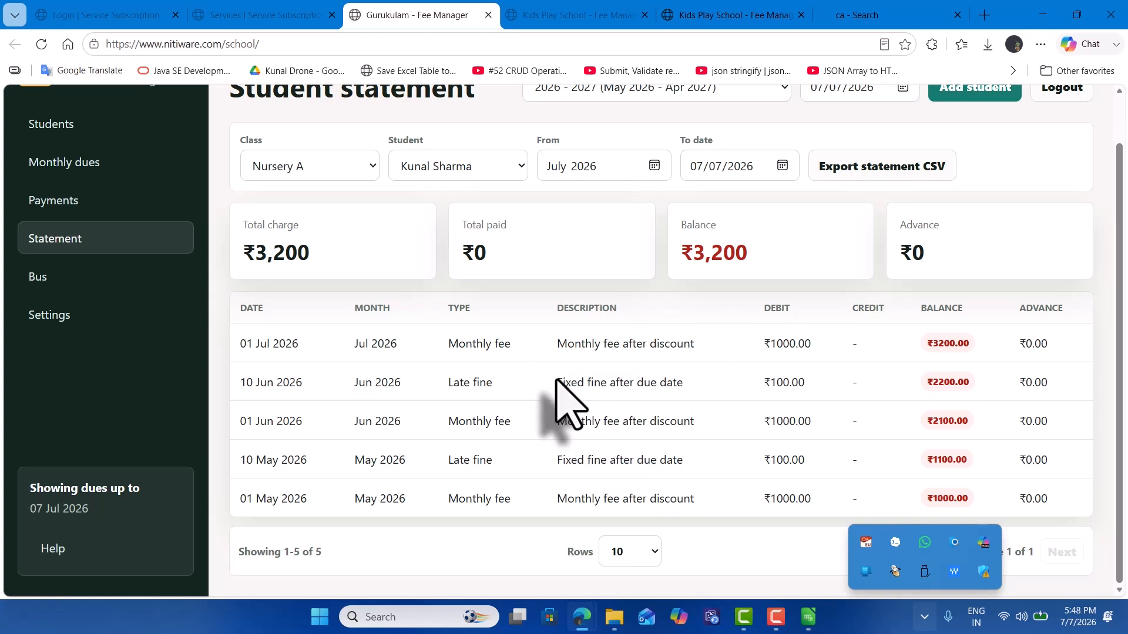
Check the June late fine's description and debit, the latest running balance and the summary totals in the statement
drag(705, 377, 588, 380)
click(815, 396)
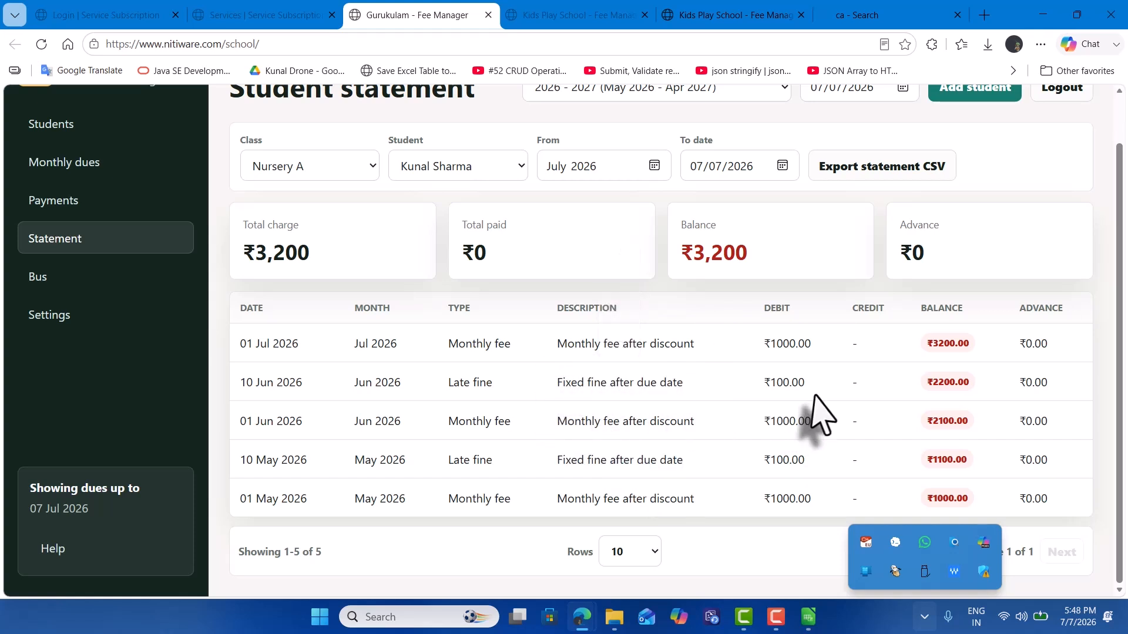
drag(809, 389, 730, 379)
click(987, 376)
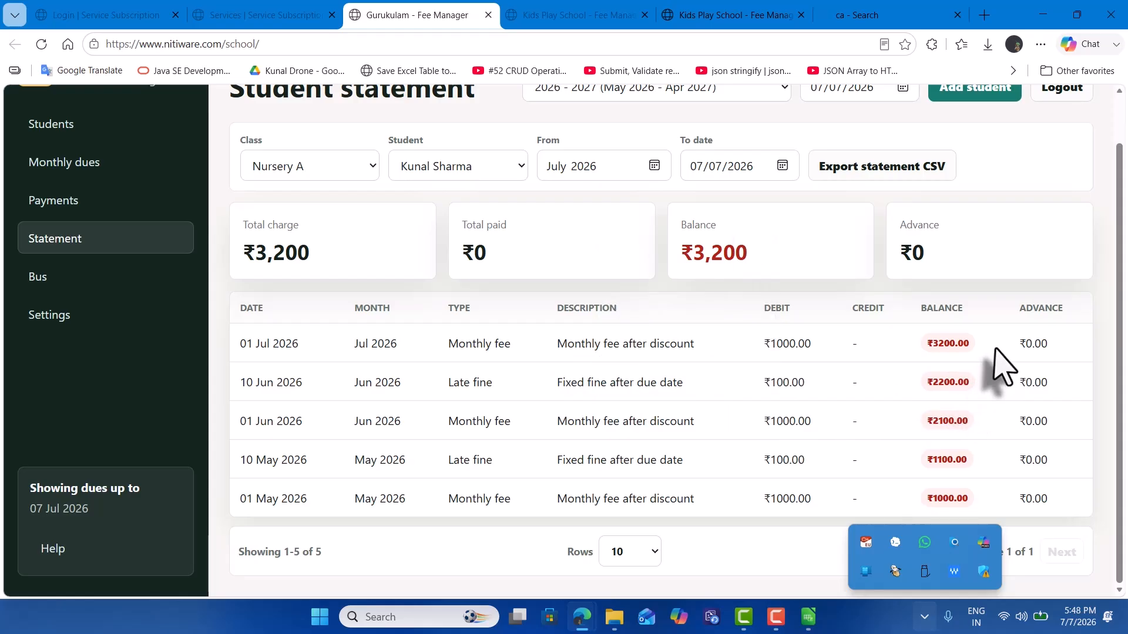
double_click(947, 343)
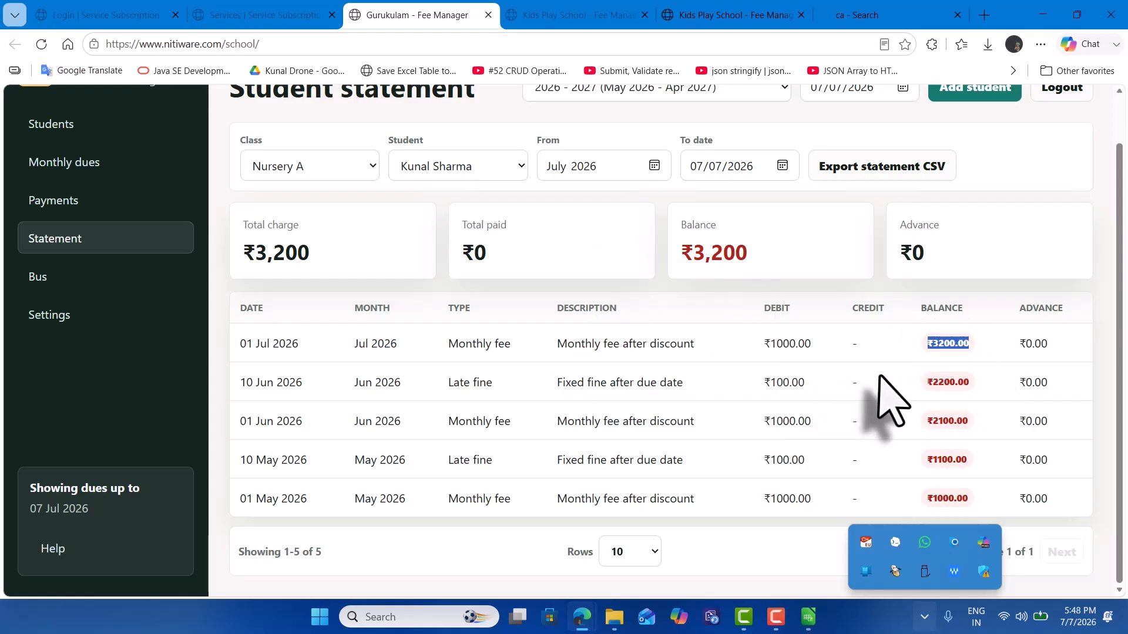
drag(978, 353, 910, 340)
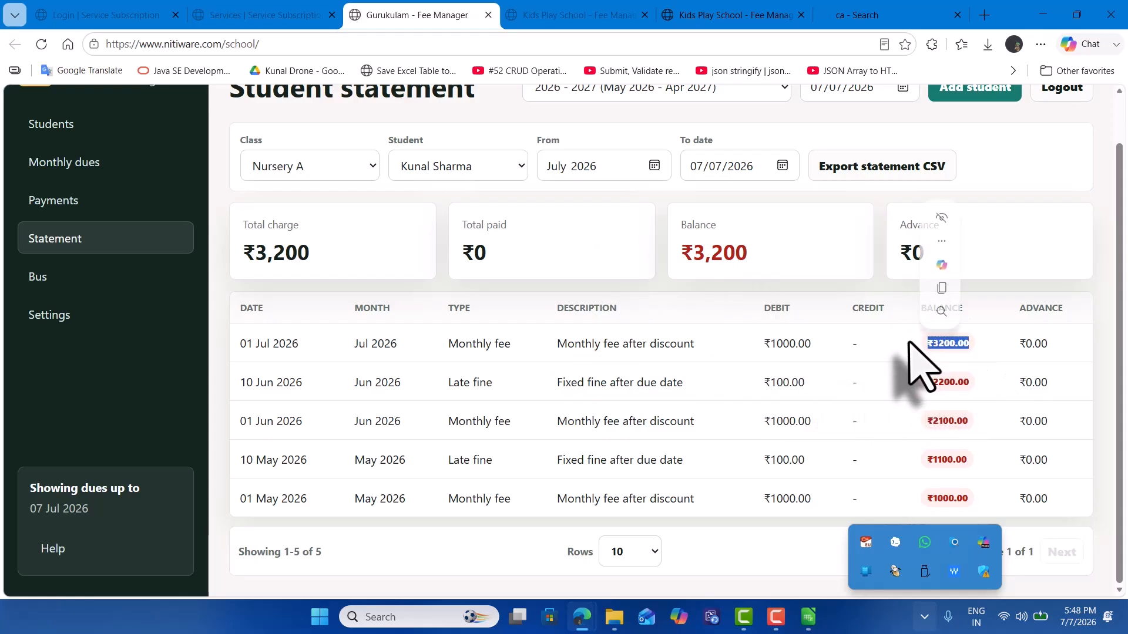
click(690, 391)
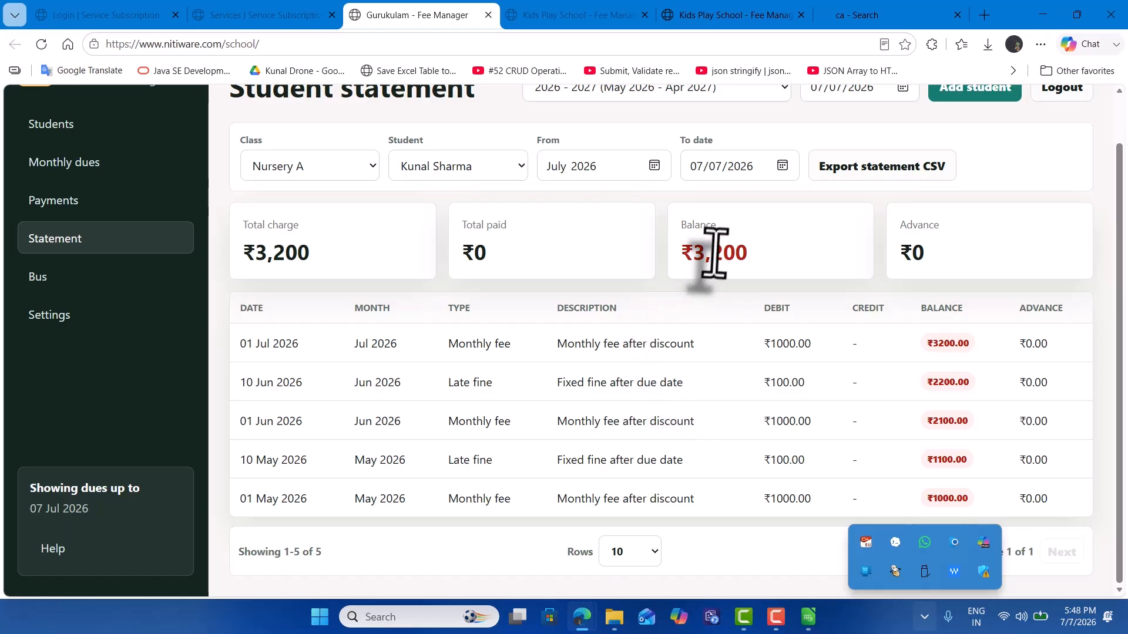
scroll(713, 251, up, 1)
scroll(714, 252, down, 2)
scroll(715, 253, up, 1)
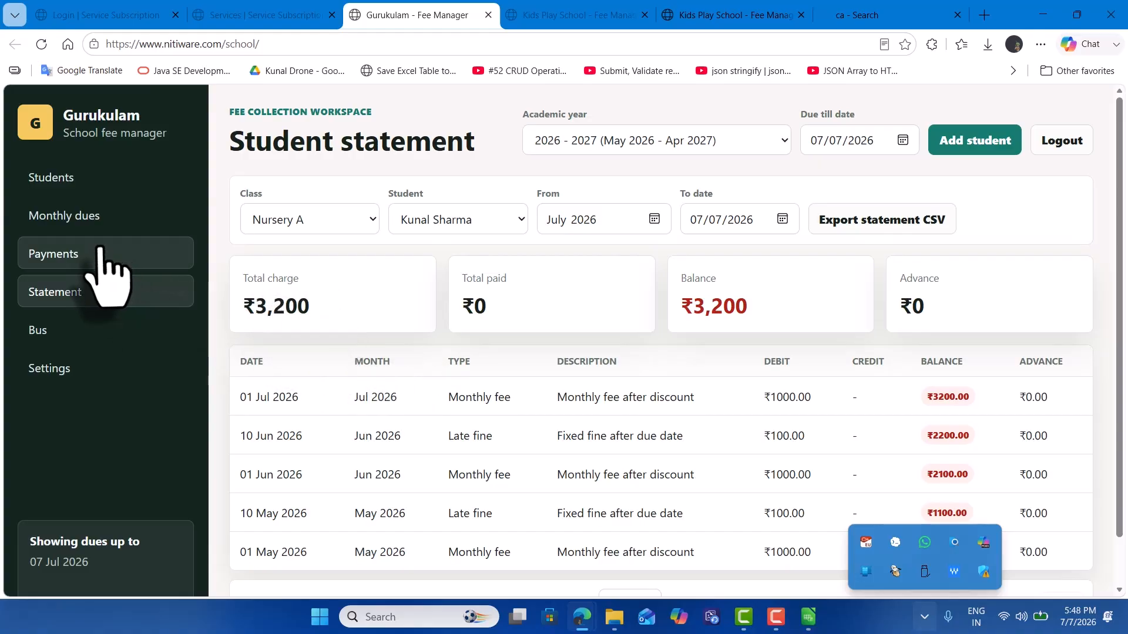
Record a partial / custom payment of 3000 for the Nursery A student for July 2026 with the note Cash
click(105, 266)
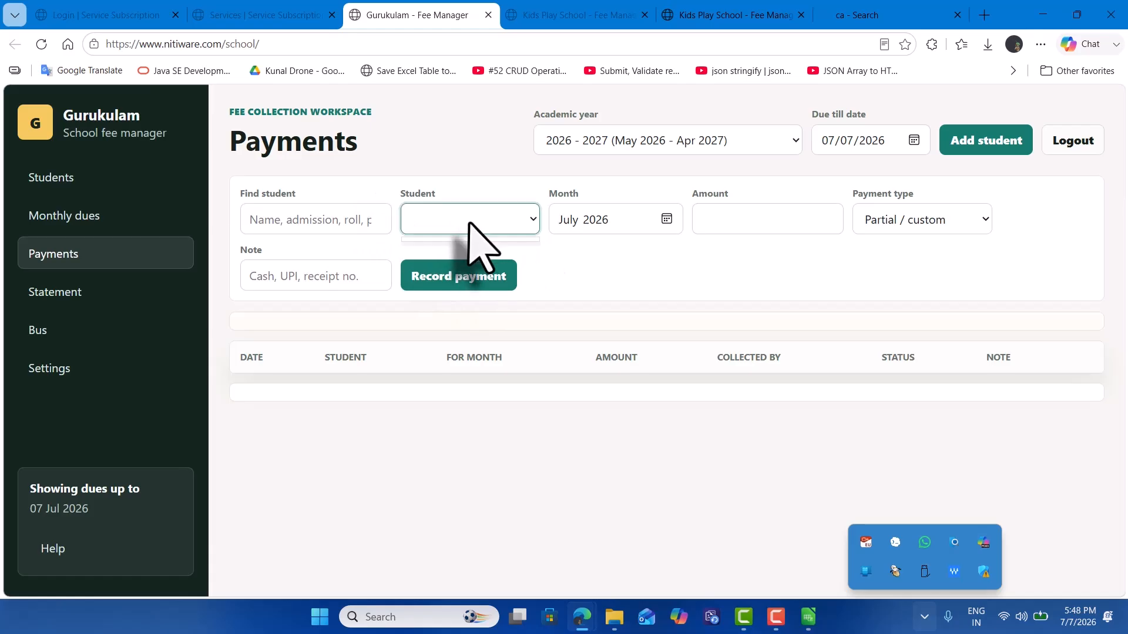
click(358, 220)
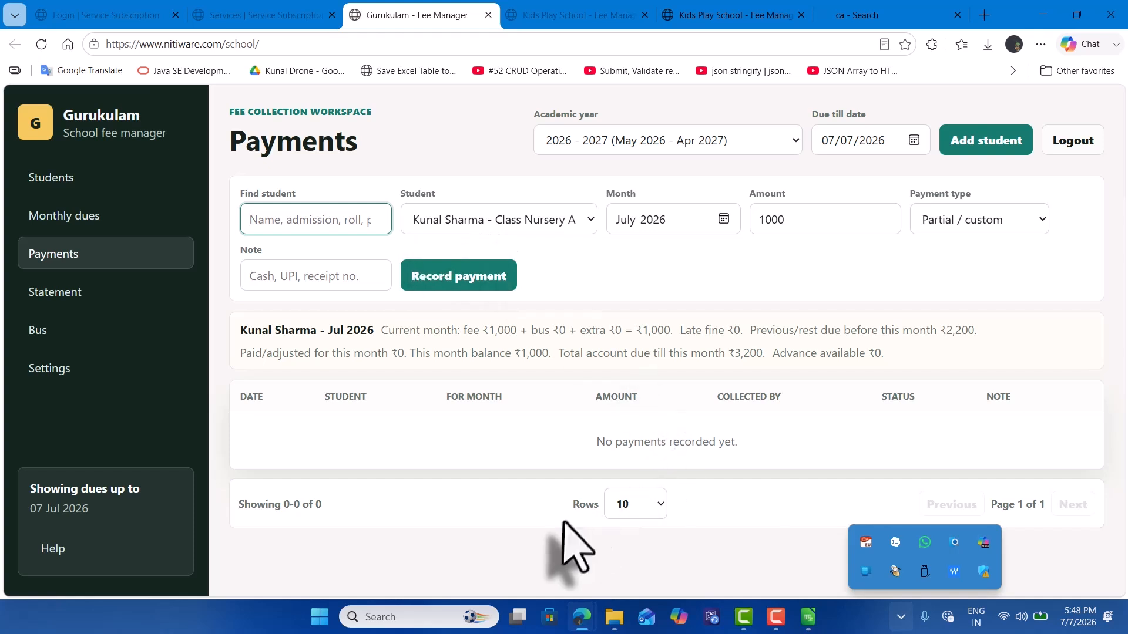
click(563, 215)
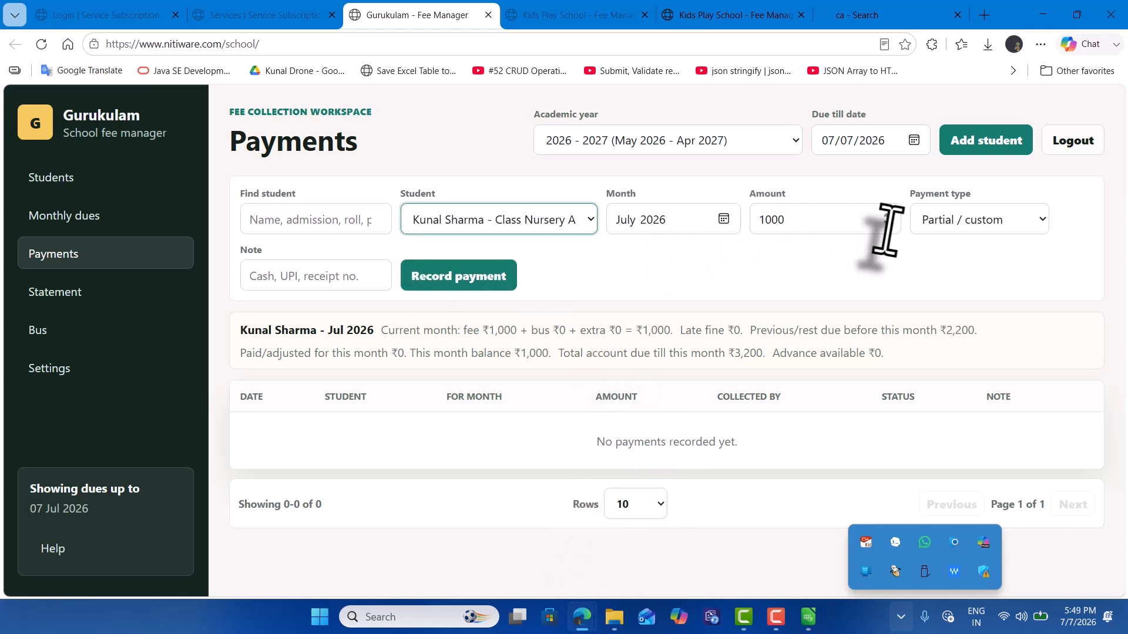
click(312, 280)
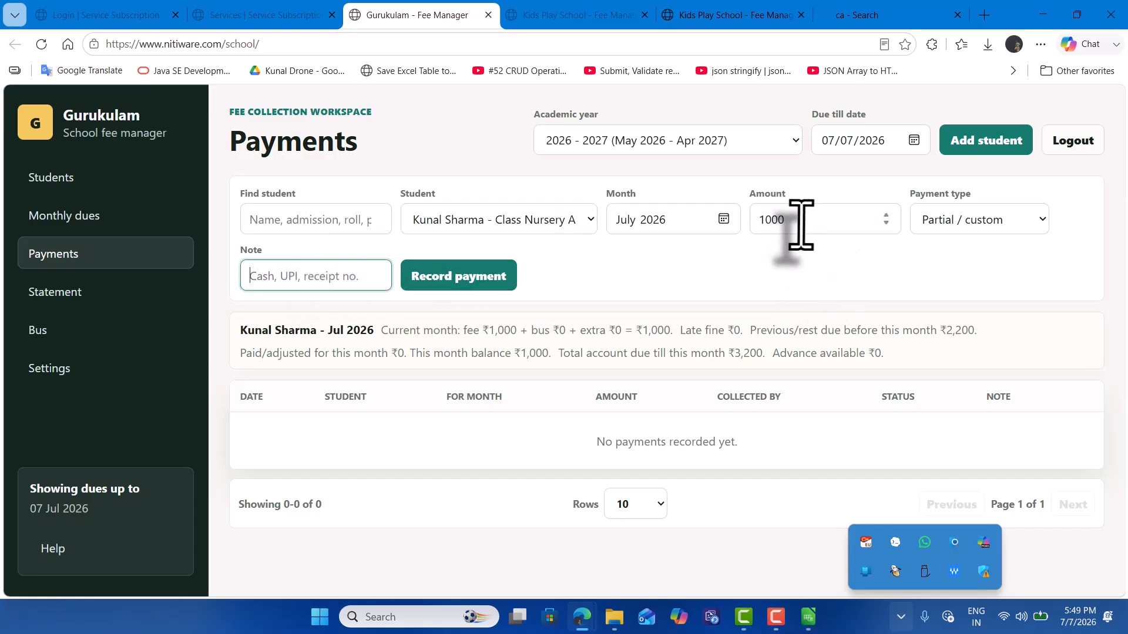
drag(795, 221, 710, 224)
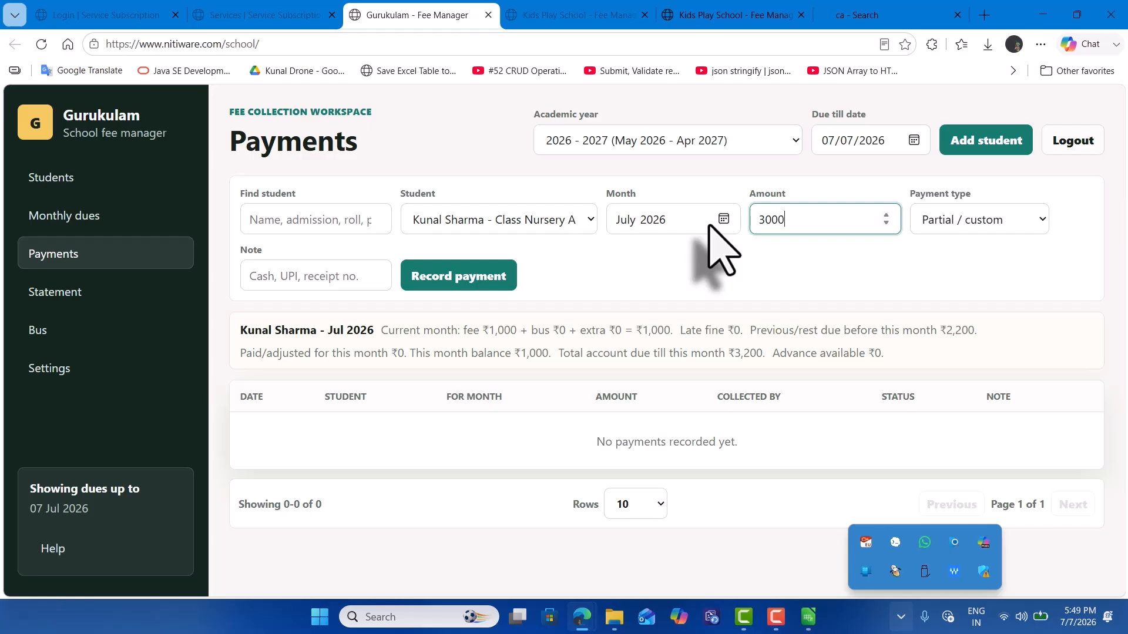
click(333, 289)
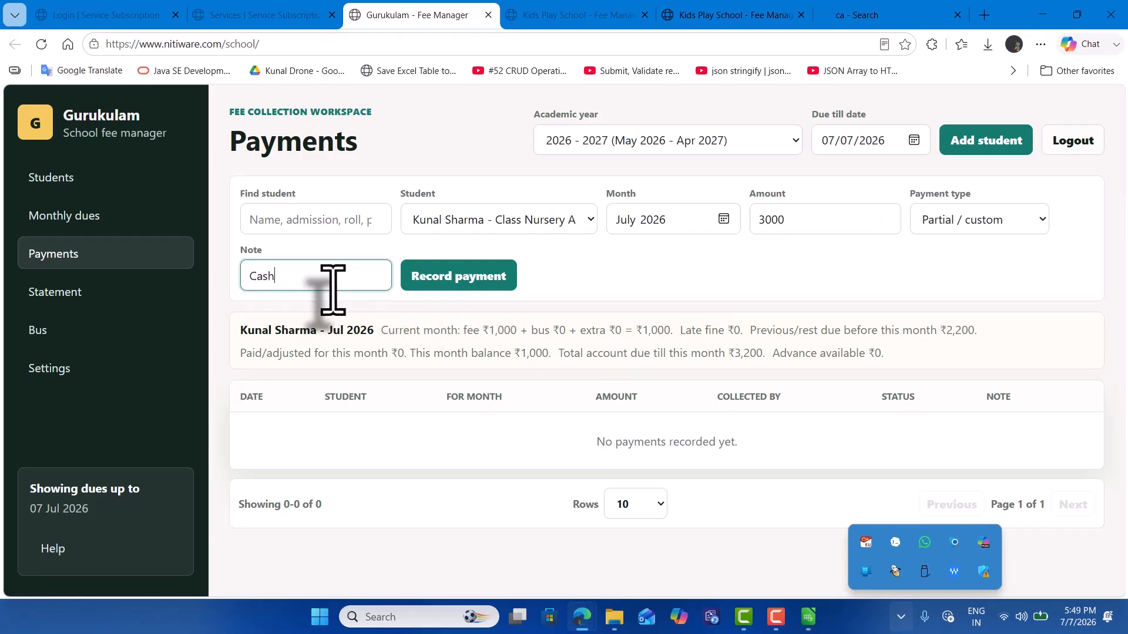
click(461, 276)
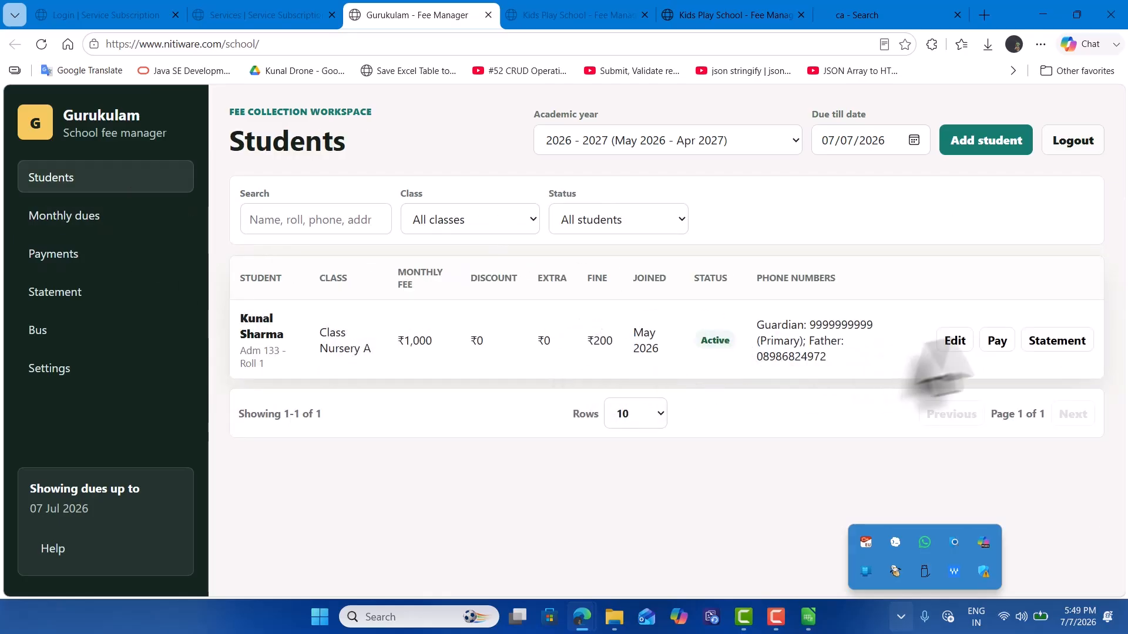
Reopen the student's statement and compare the cash payment's credit with the earlier fee and fine charges
click(1074, 348)
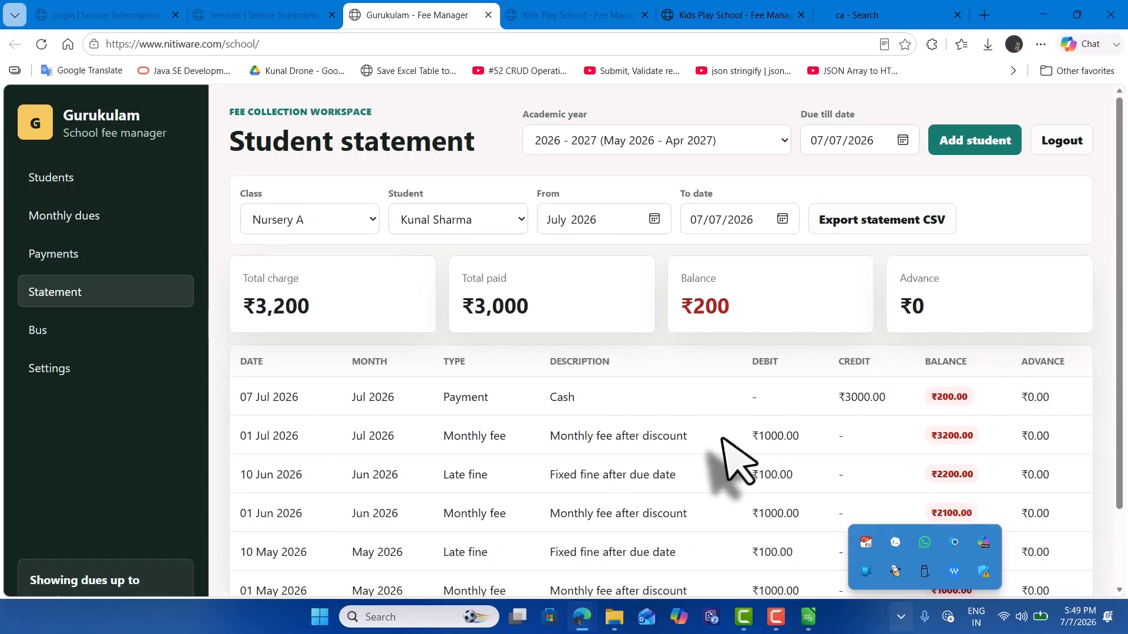
scroll(730, 458, down, 2)
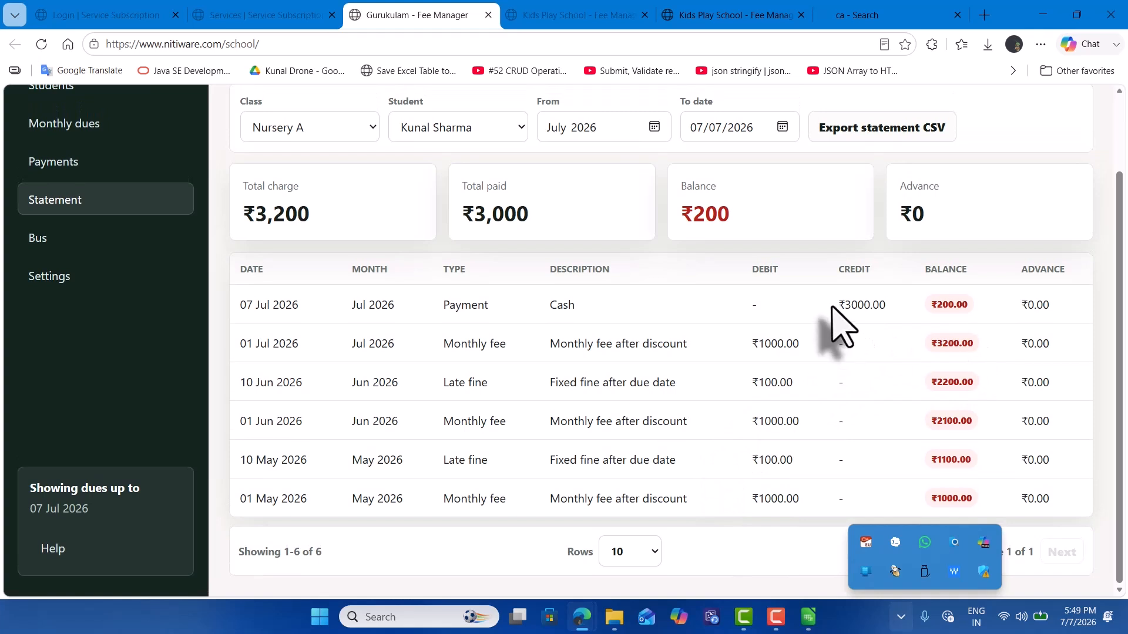
drag(833, 305, 877, 308)
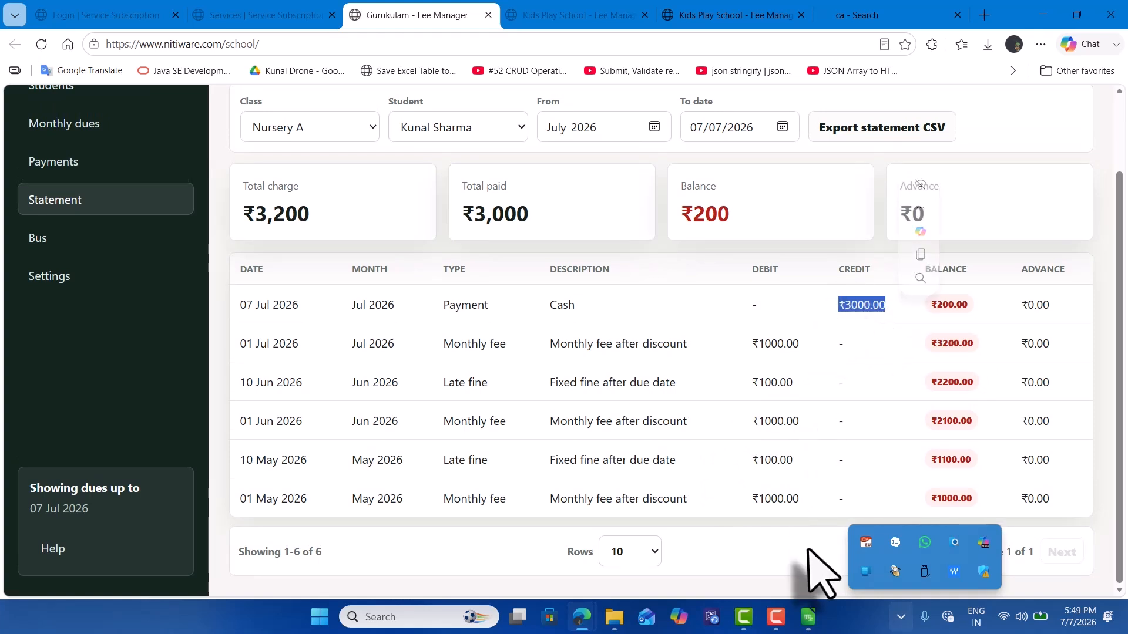
click(813, 502)
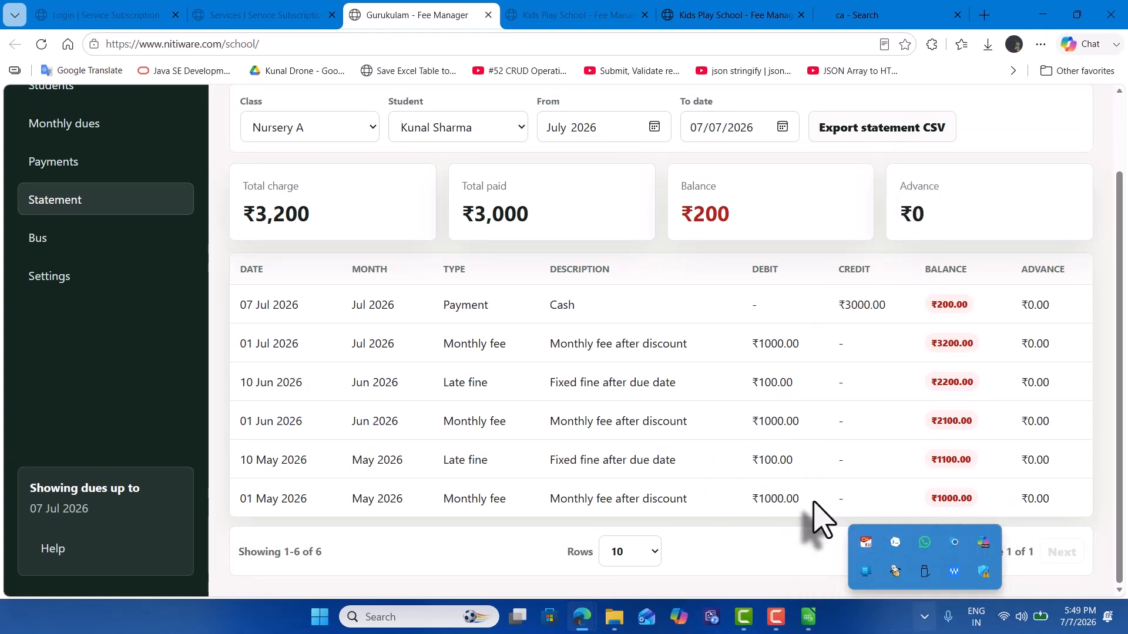
drag(814, 502, 465, 369)
click(646, 498)
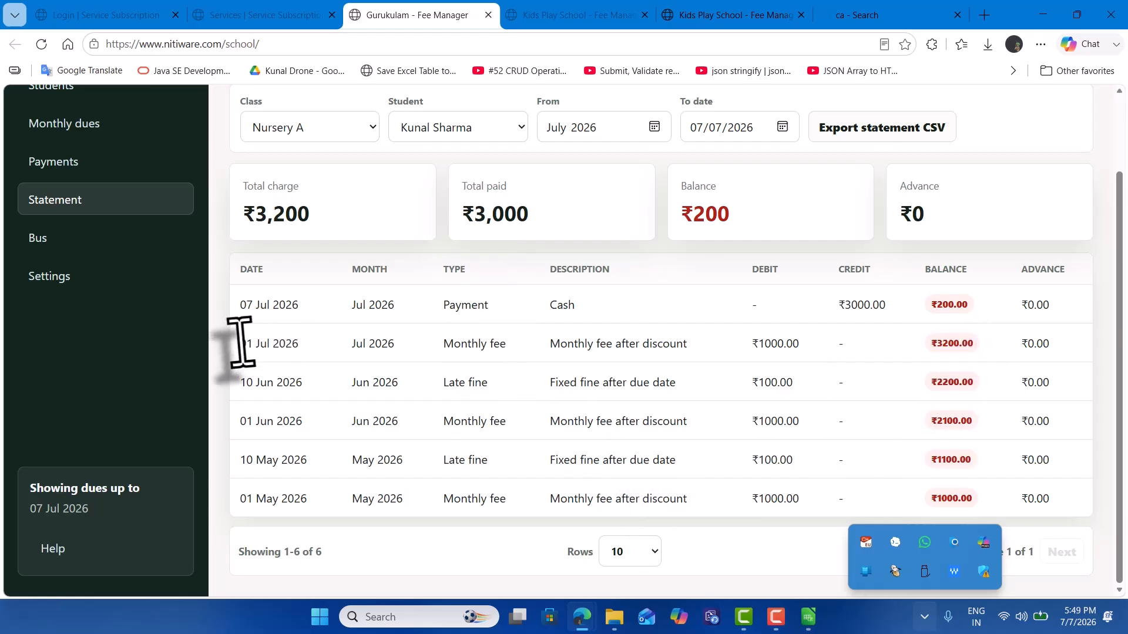
Check the July fee date, the payment row's date, credit and balance, and the overall balance in the statement summary
drag(239, 344, 325, 349)
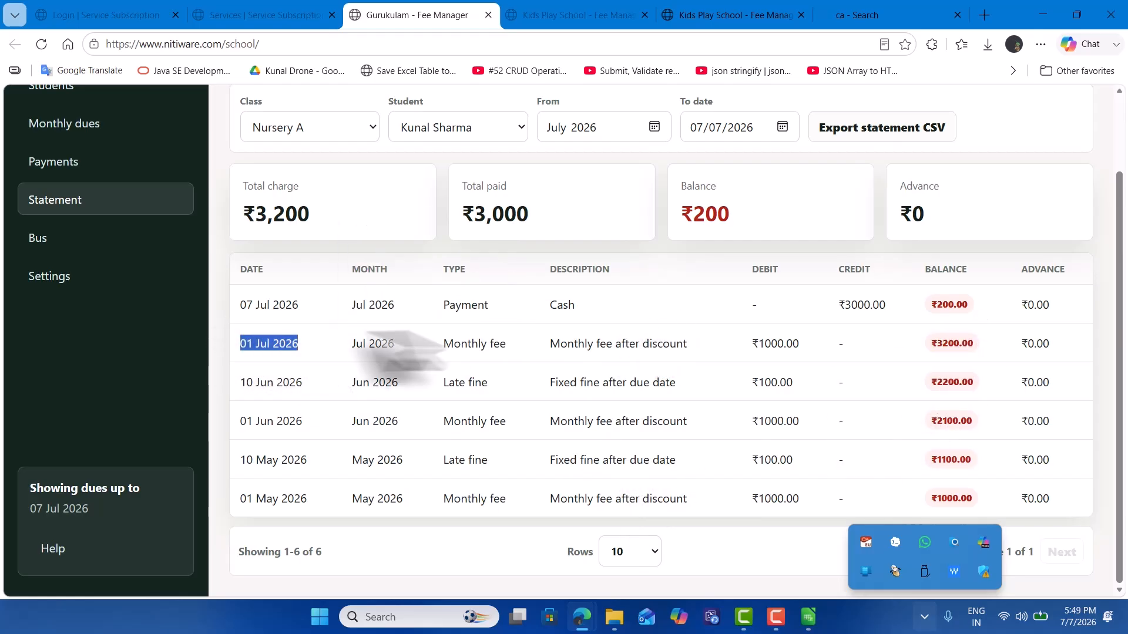
drag(239, 305, 519, 305)
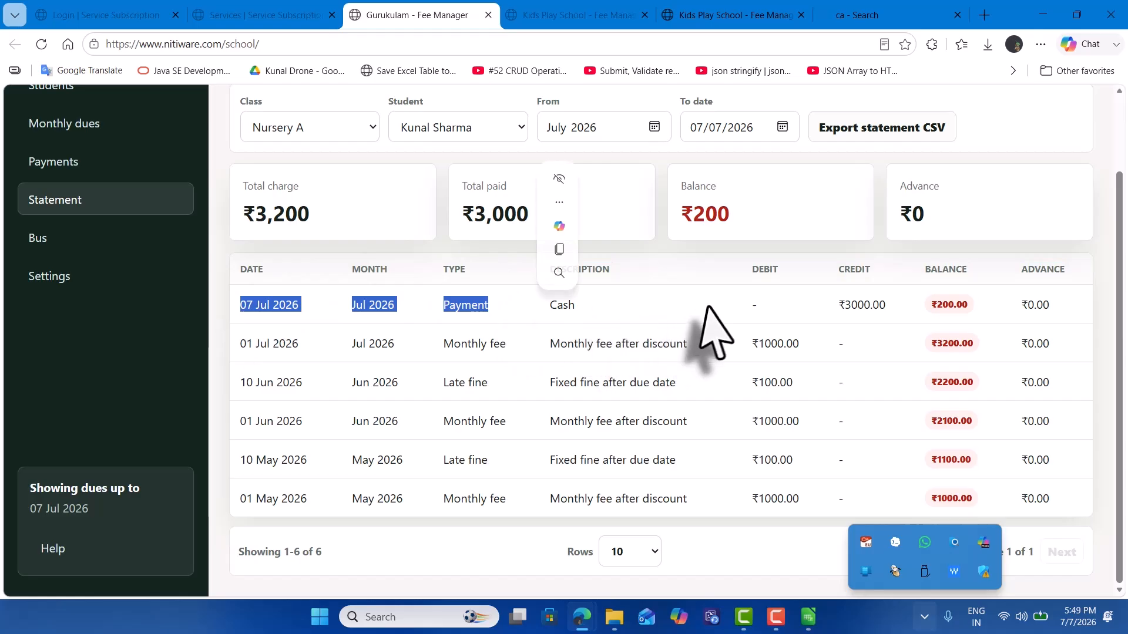
click(713, 326)
drag(835, 304, 893, 327)
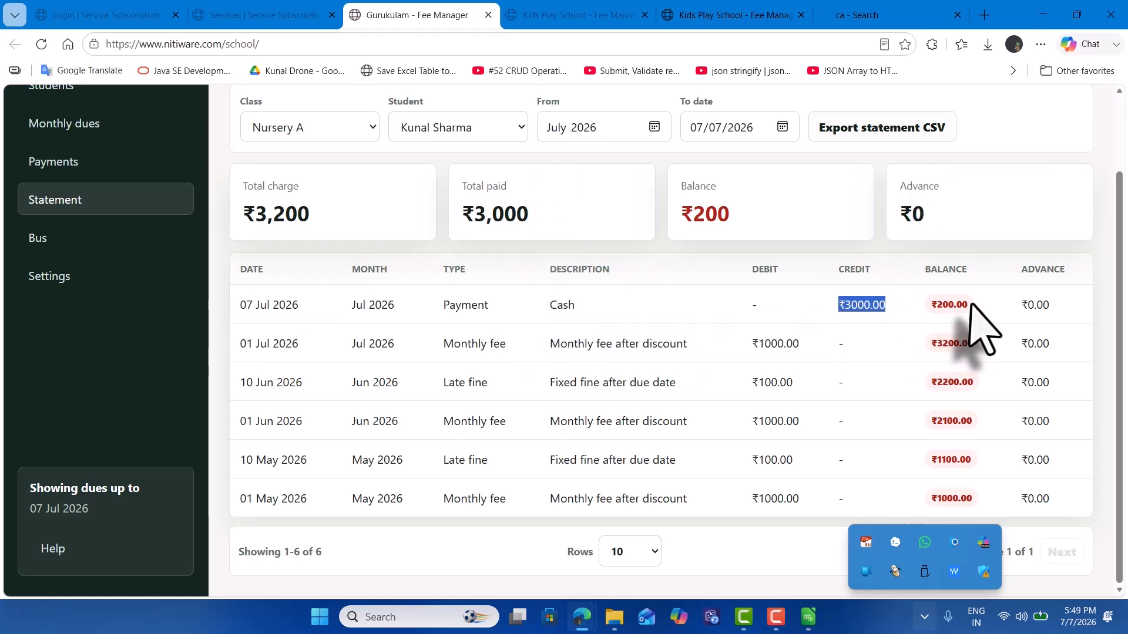
drag(970, 304, 937, 295)
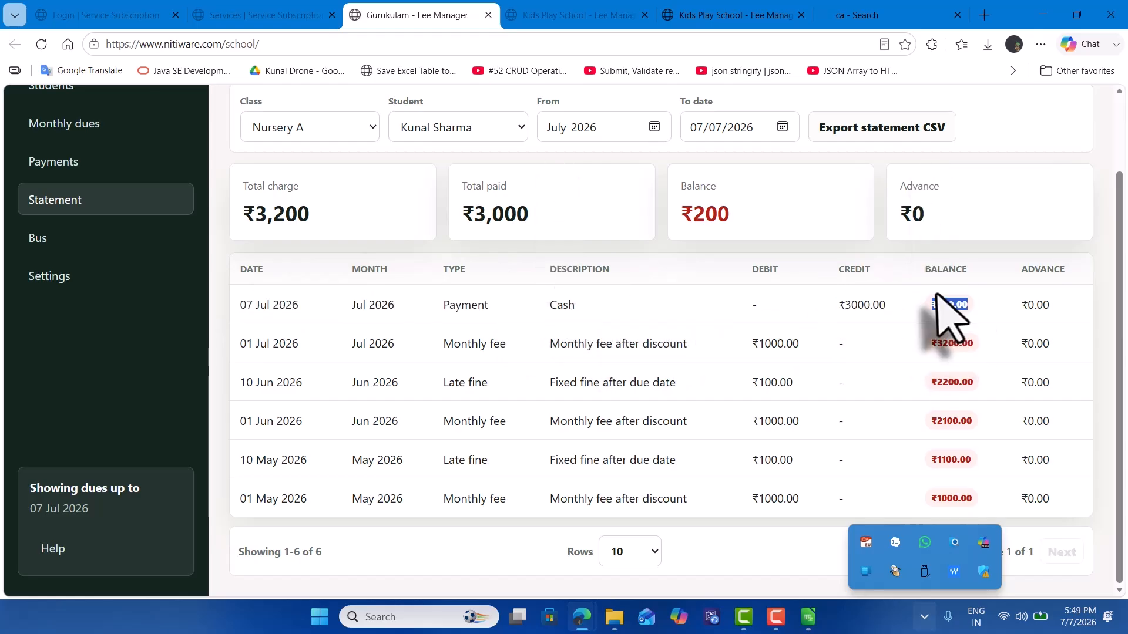
click(964, 384)
scroll(837, 382, up, 3)
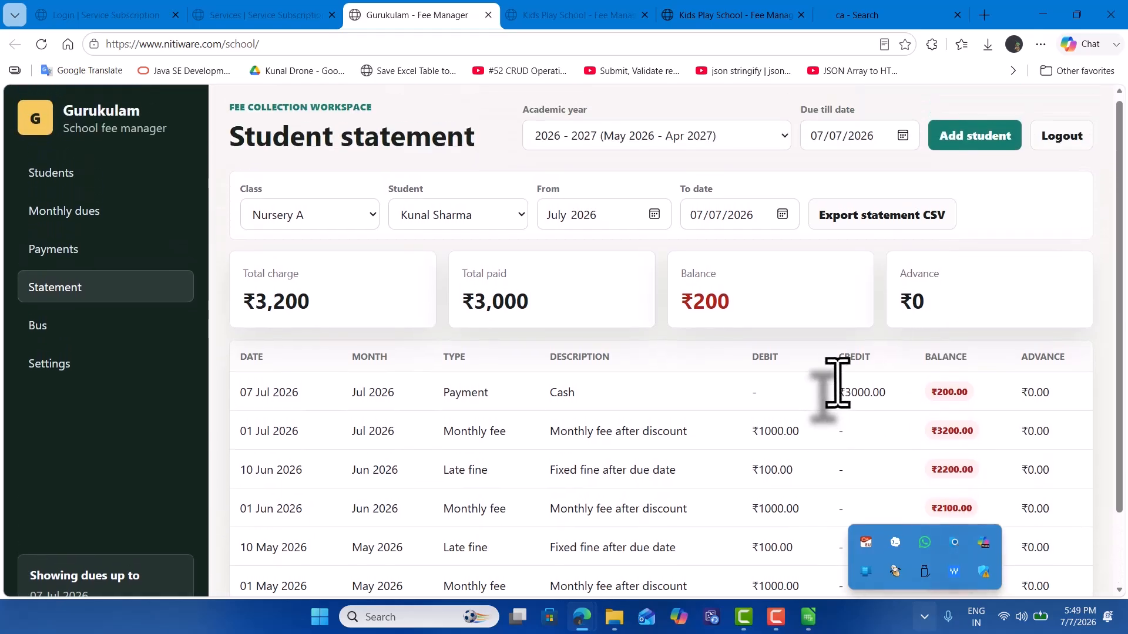
drag(730, 306, 676, 306)
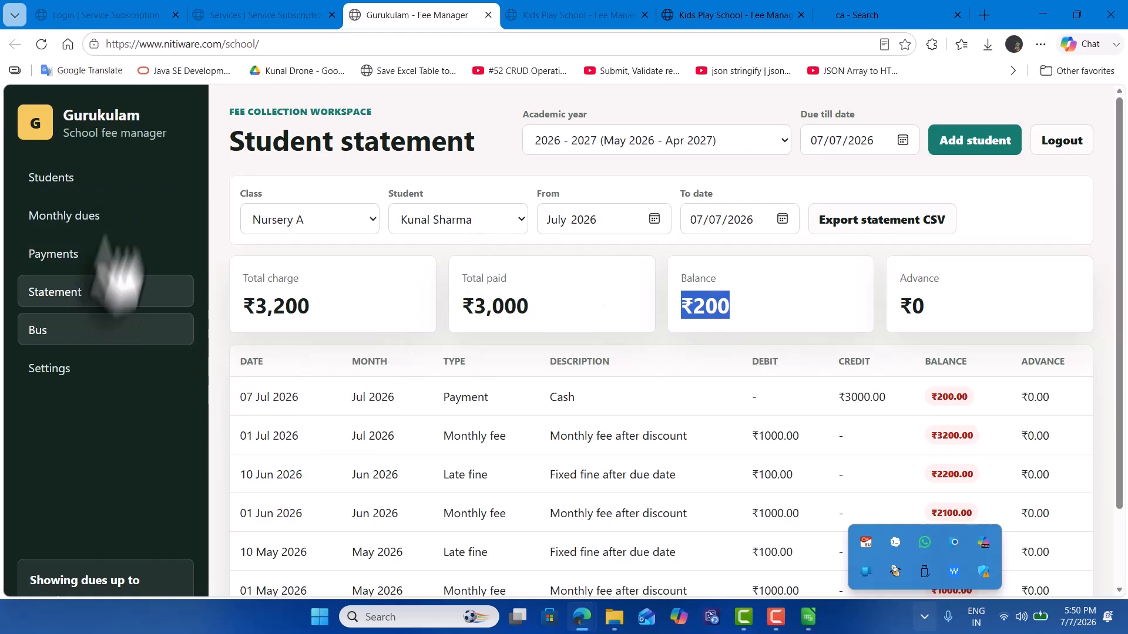
Look up the monthly dues for Class 3 A and Class 3 B, and recheck the student's class in the statement
click(110, 209)
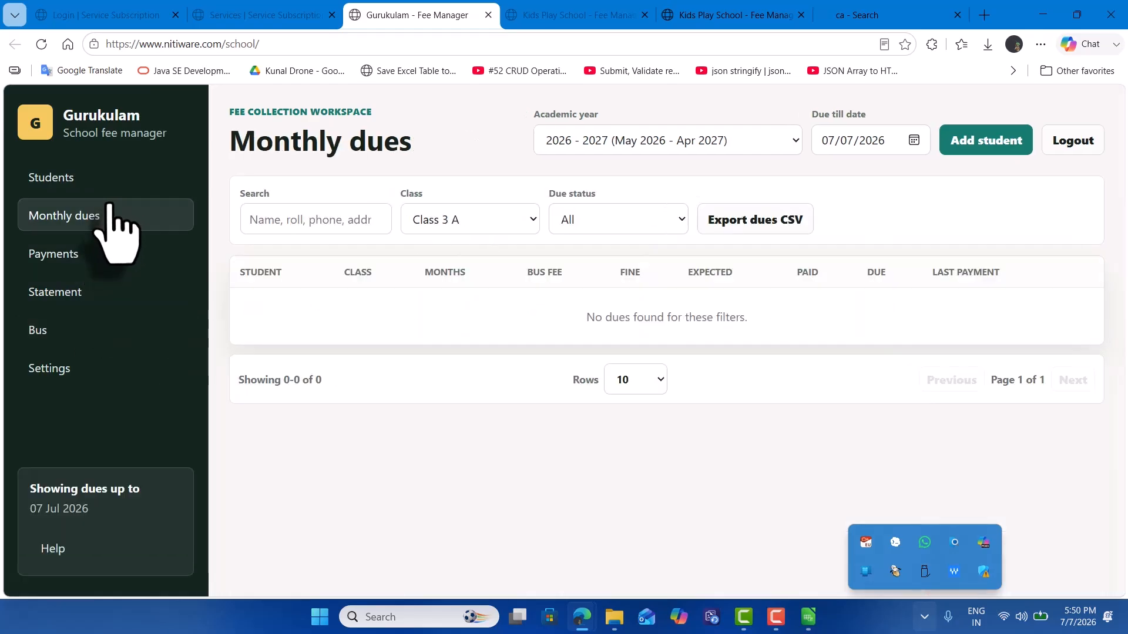
click(503, 214)
key(Escape)
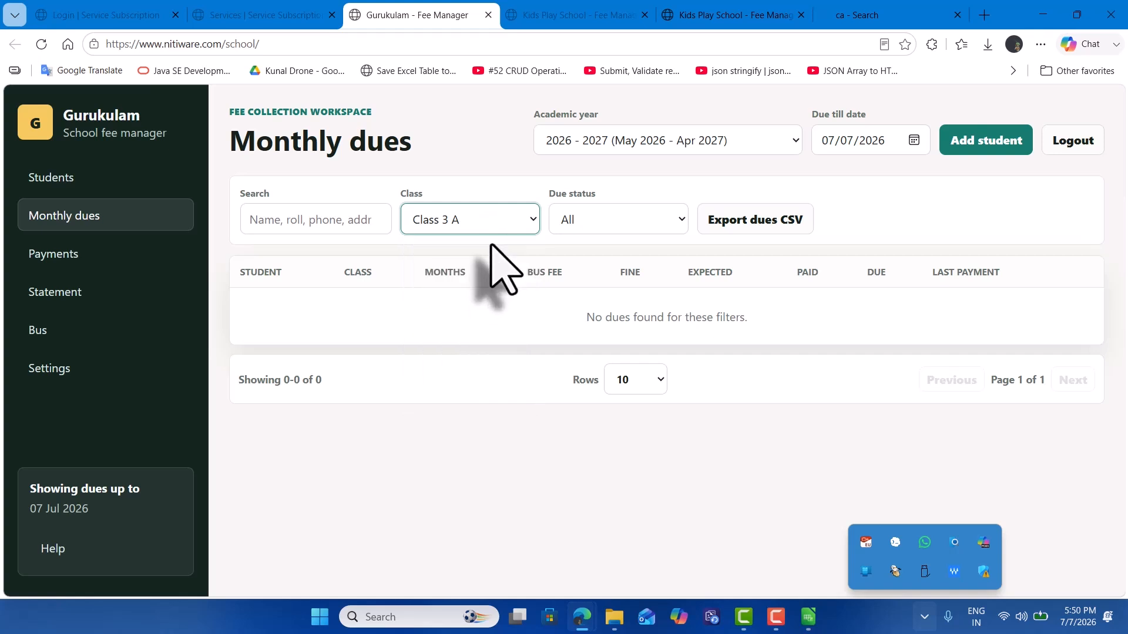
click(492, 217)
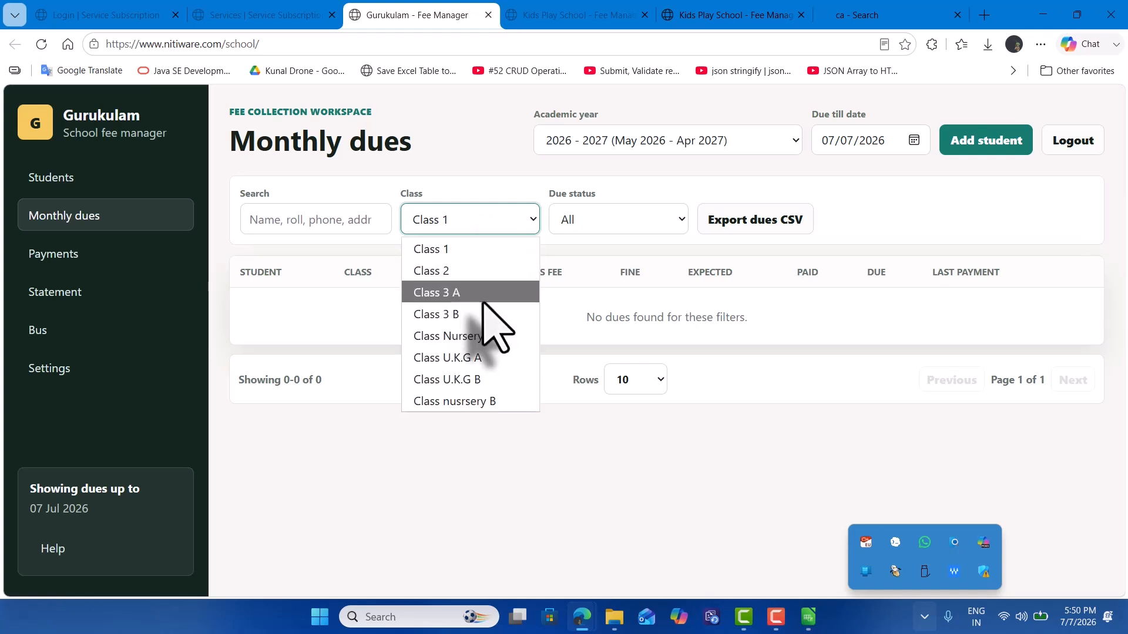
click(484, 297)
click(496, 221)
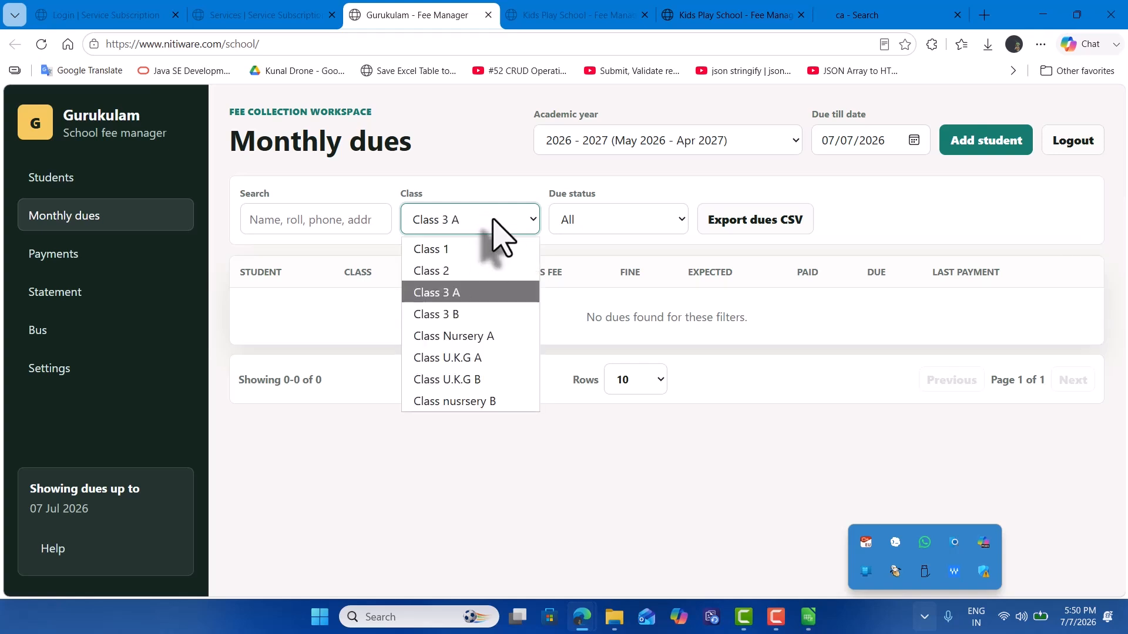
click(493, 314)
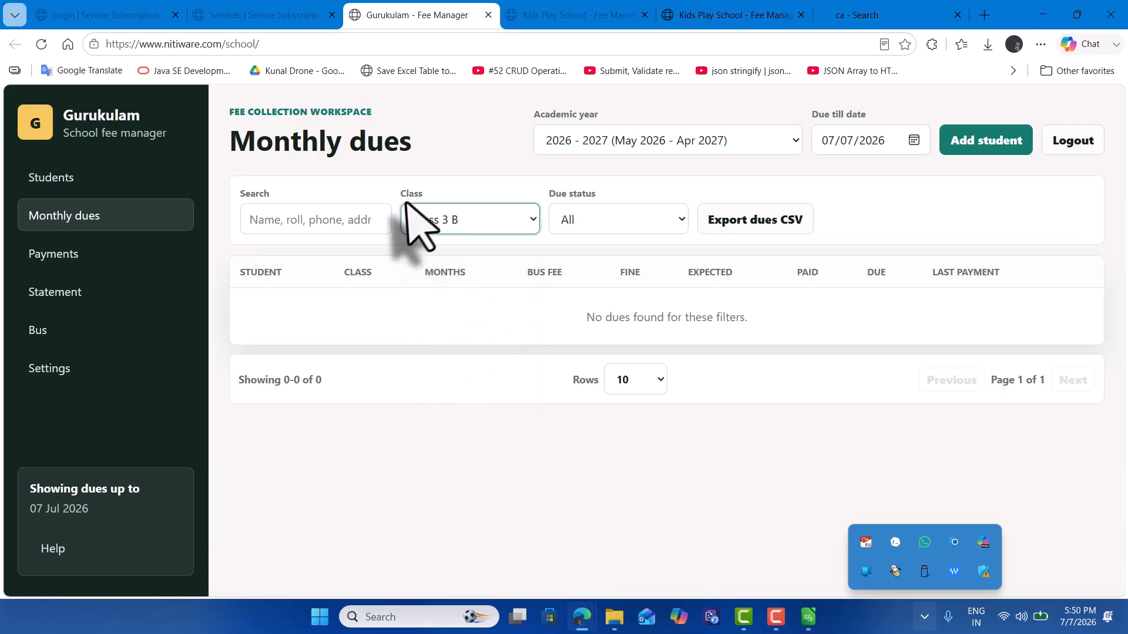
click(117, 280)
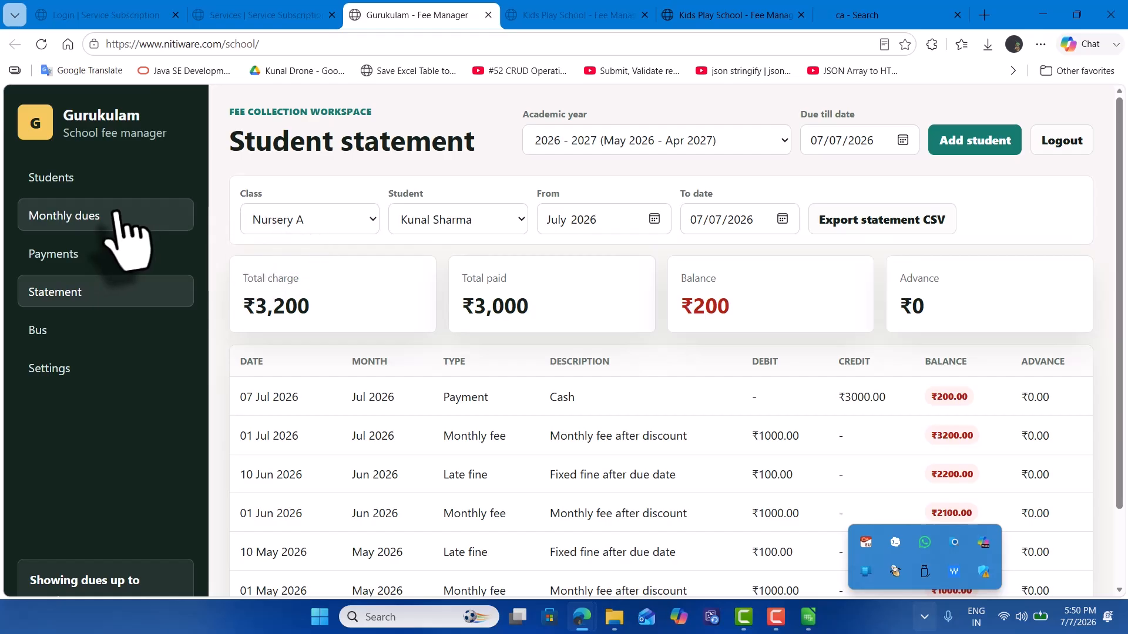
Filter the monthly dues by Class Nursery A and check the student's fine amount
click(53, 216)
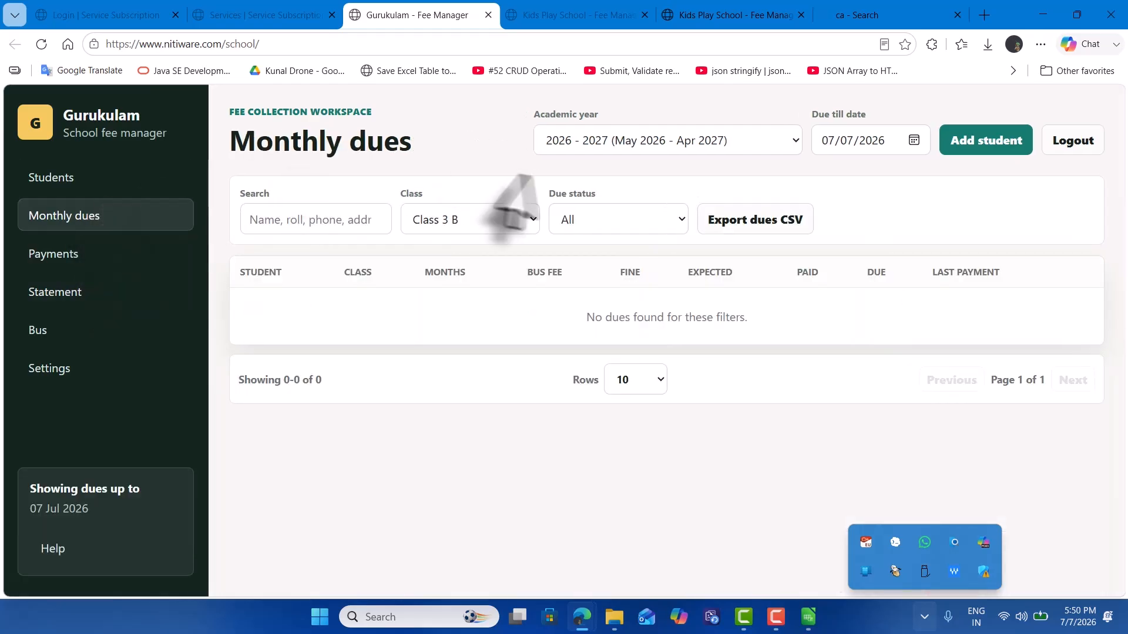
click(477, 218)
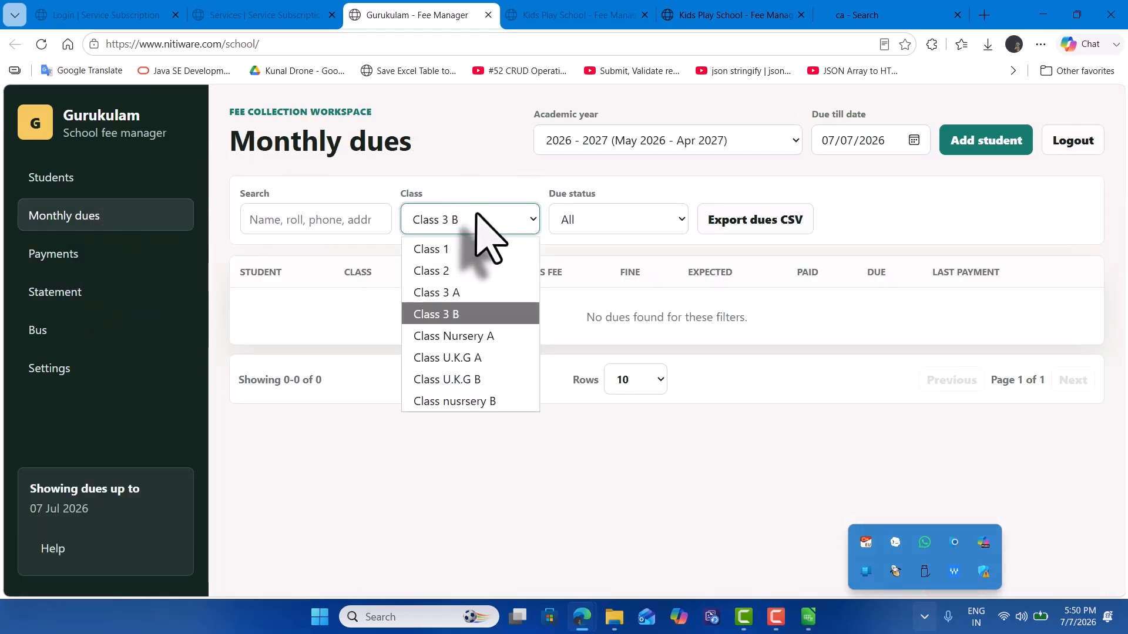
click(486, 339)
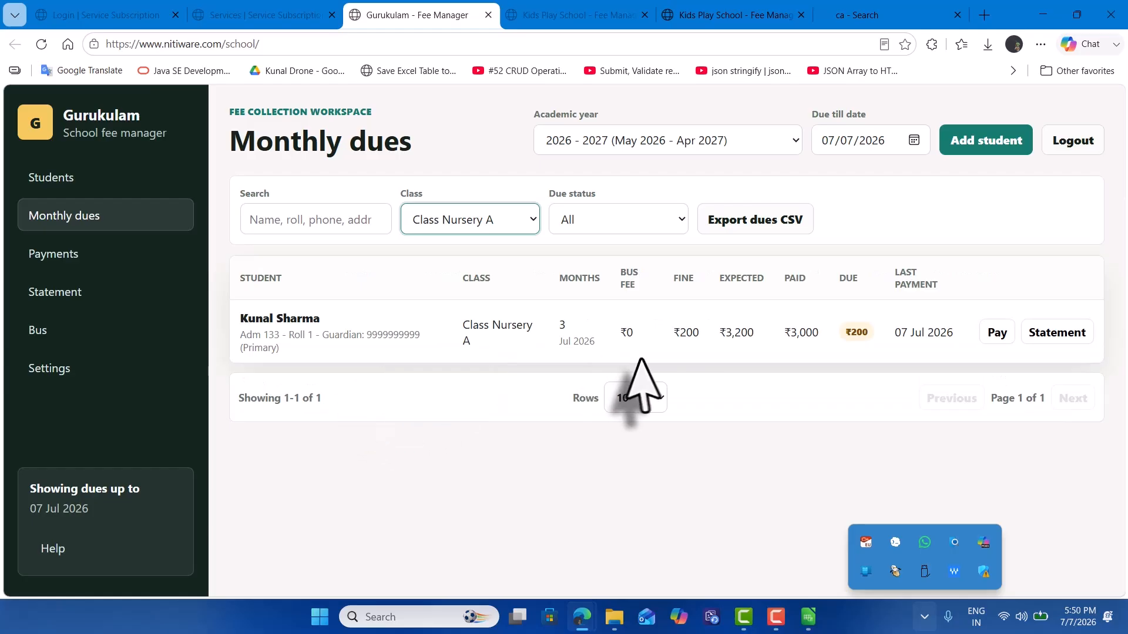
drag(696, 337, 670, 332)
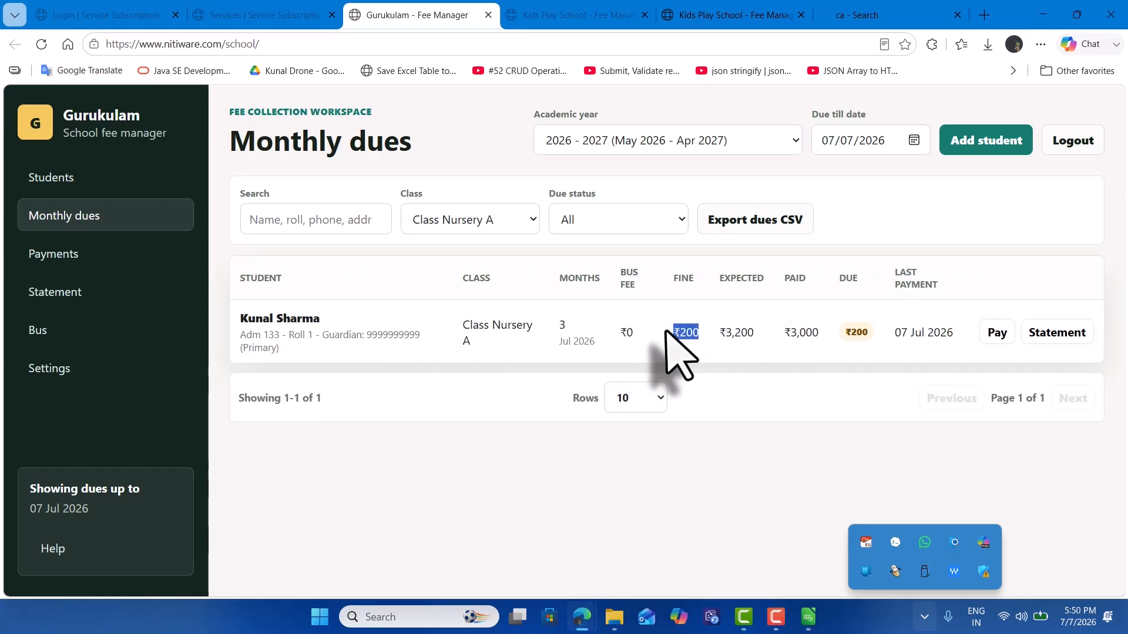
click(877, 348)
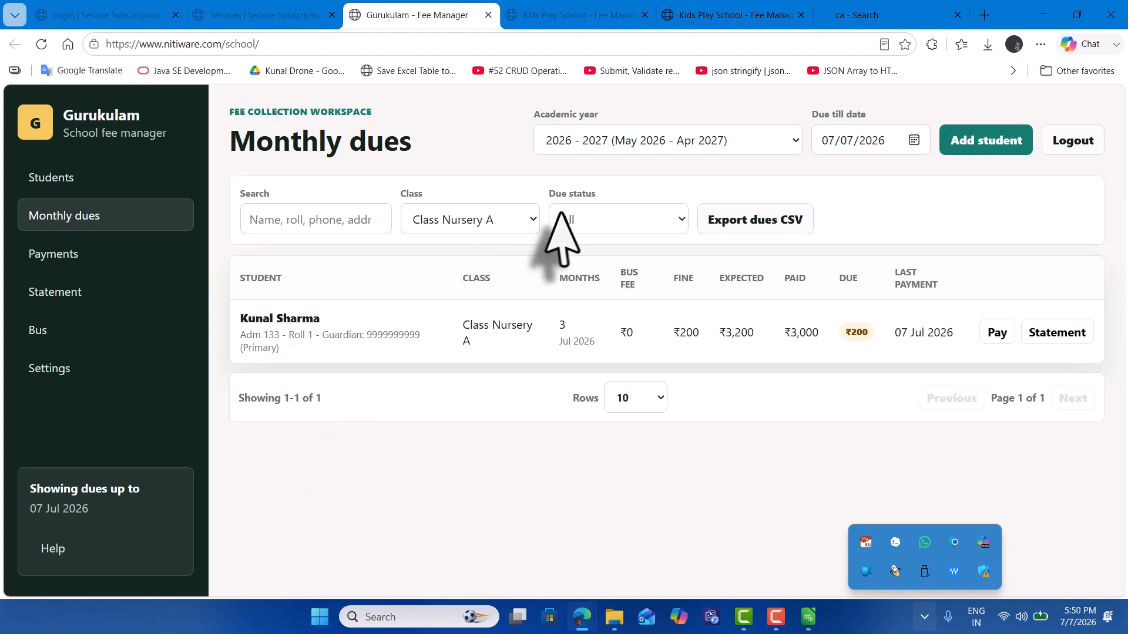
Review the class filter's options, and compare the fine, paid and due amounts in the Nursery A student's dues row
click(511, 224)
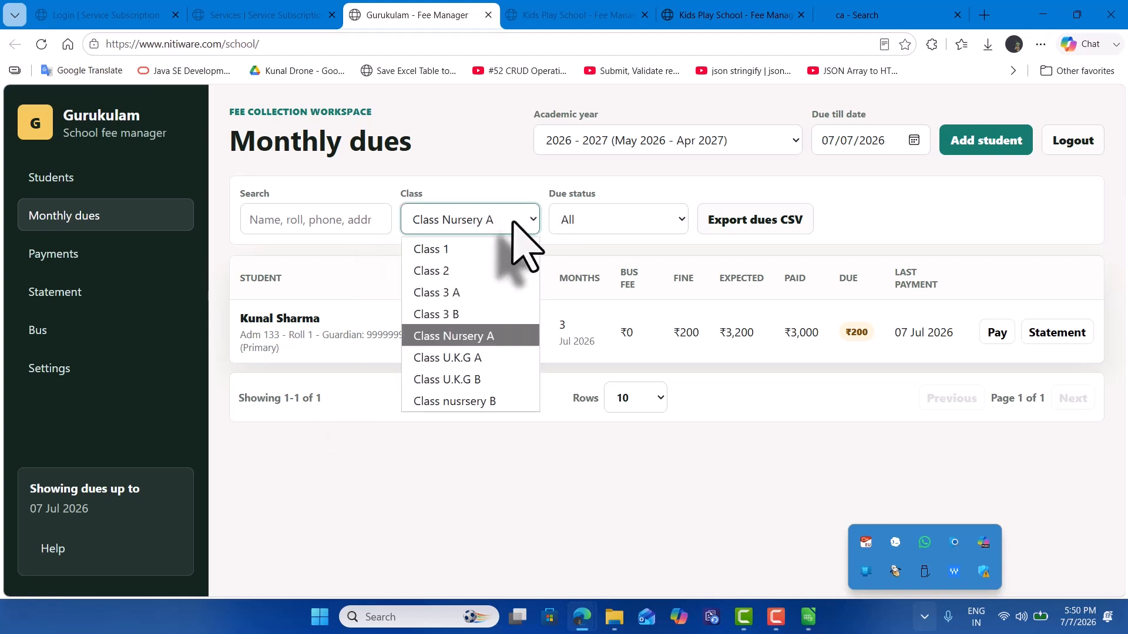
click(512, 222)
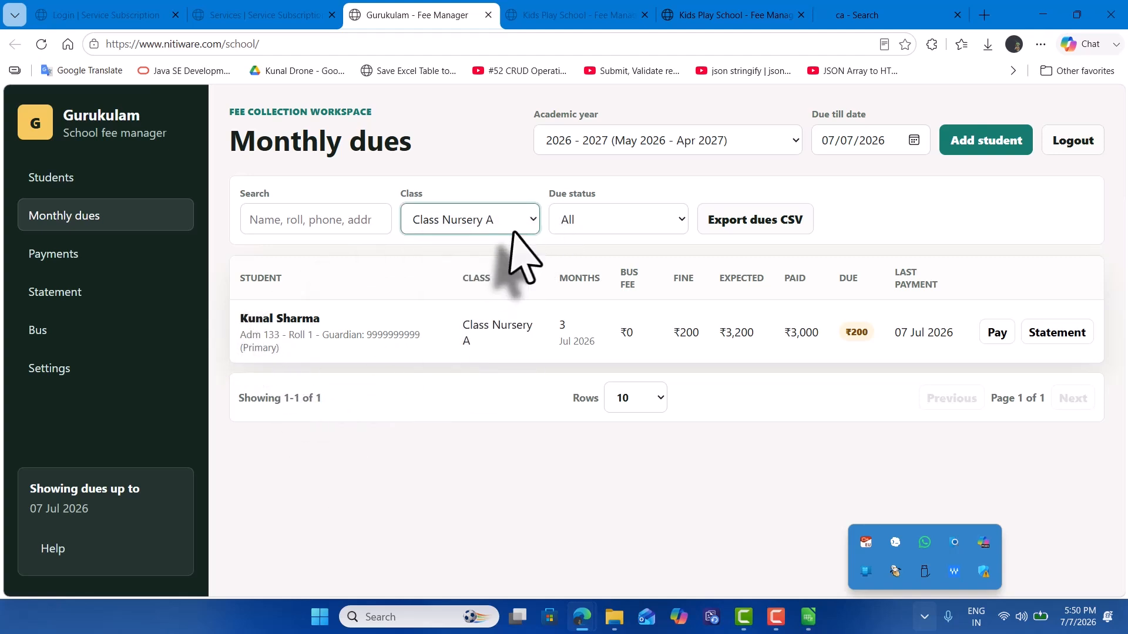
click(513, 229)
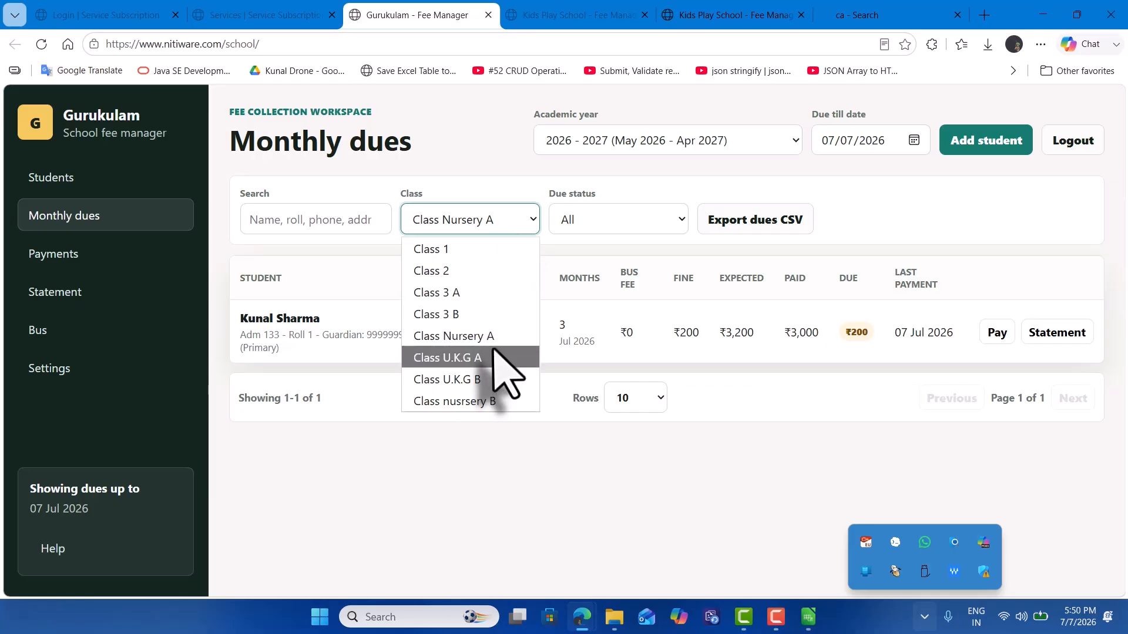
click(760, 344)
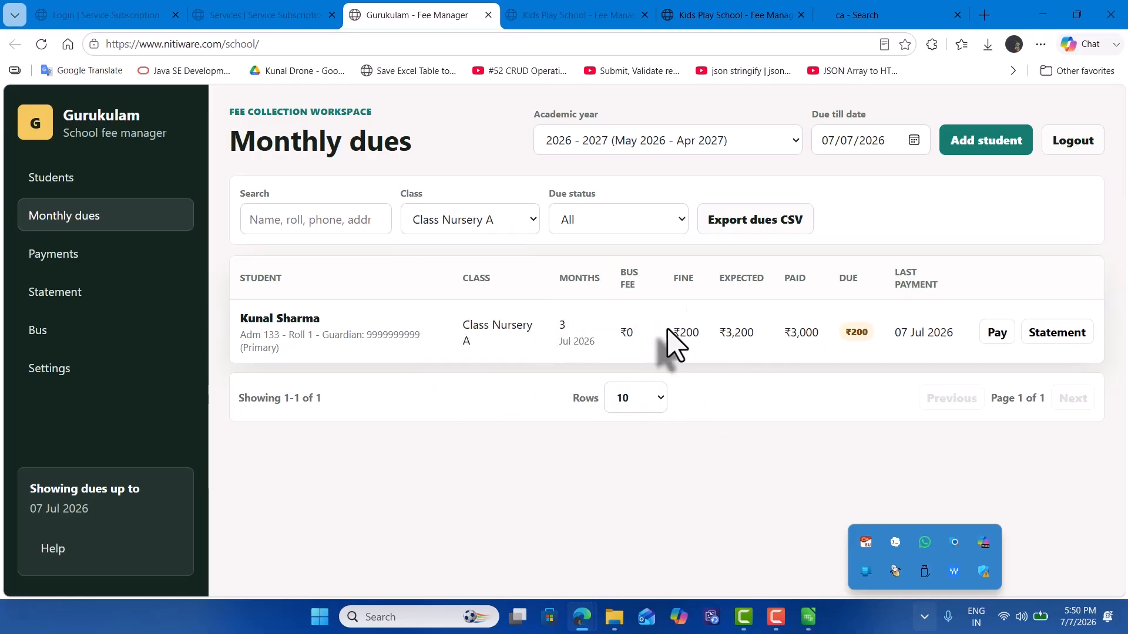
drag(694, 333, 700, 334)
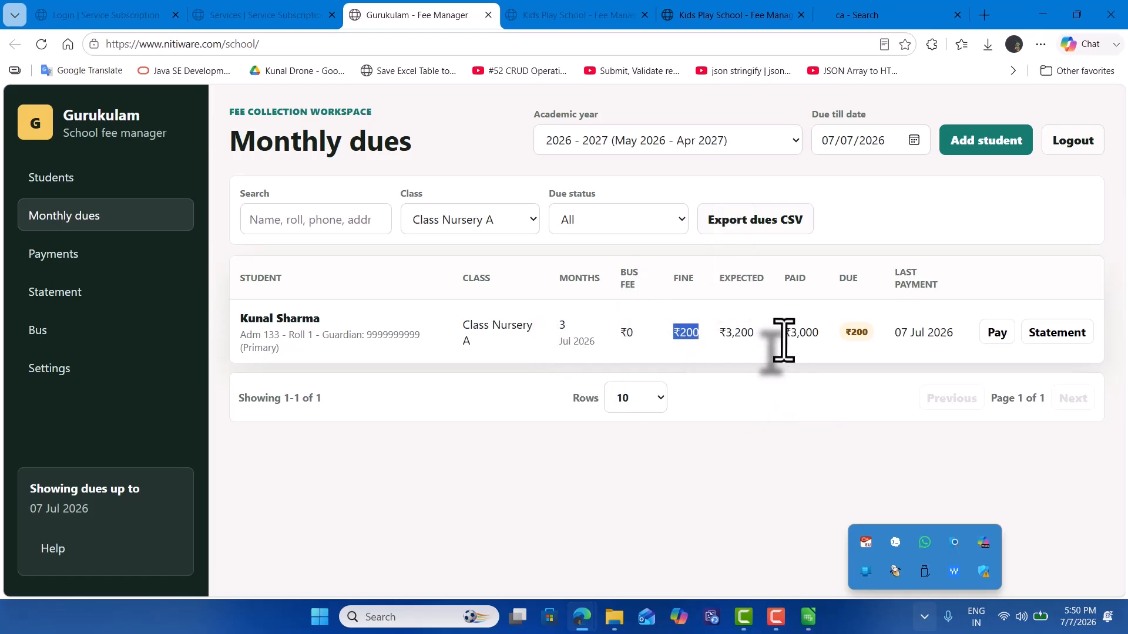
drag(784, 341, 878, 329)
click(922, 351)
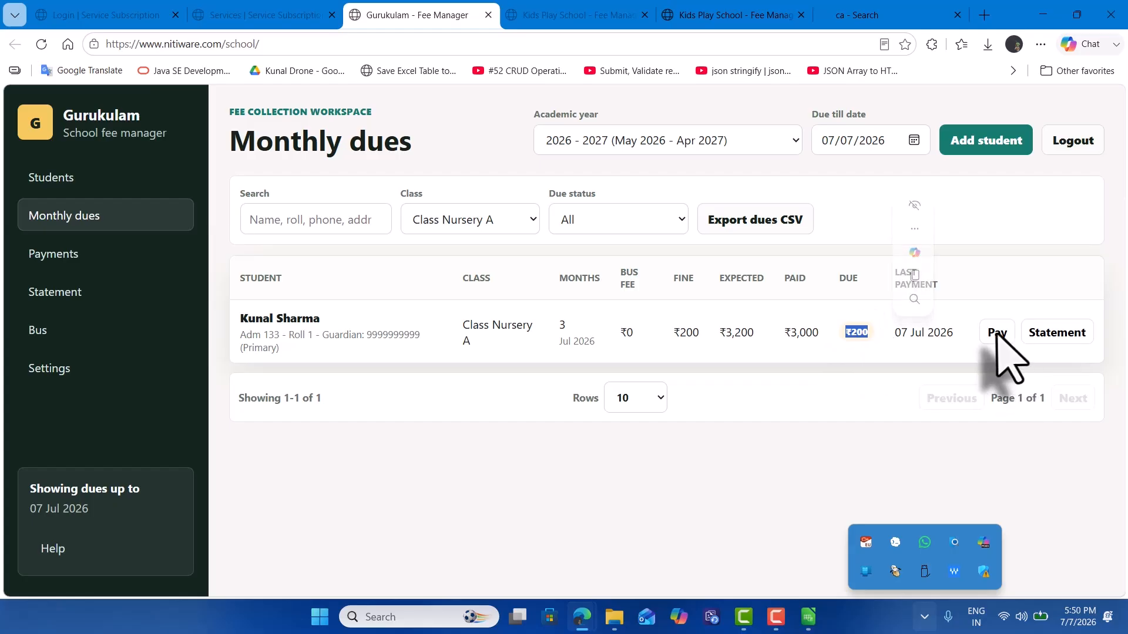
Record a partial / custom payment of 200 for the Nursery A student for July 2026 with the note UPI
click(997, 333)
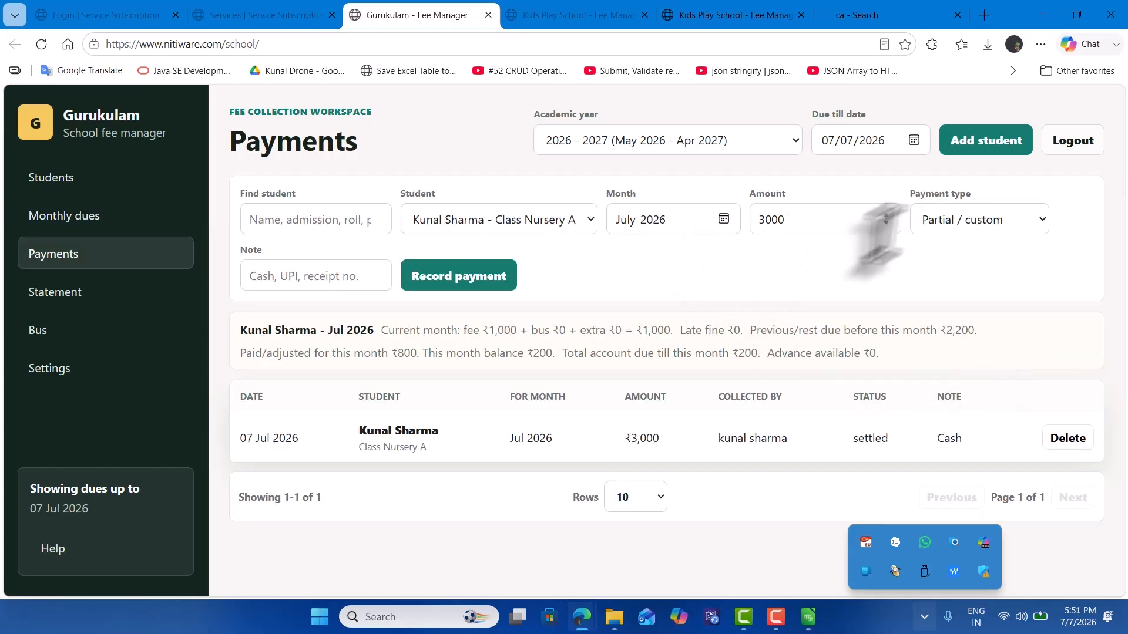
double_click(793, 218)
text(200)
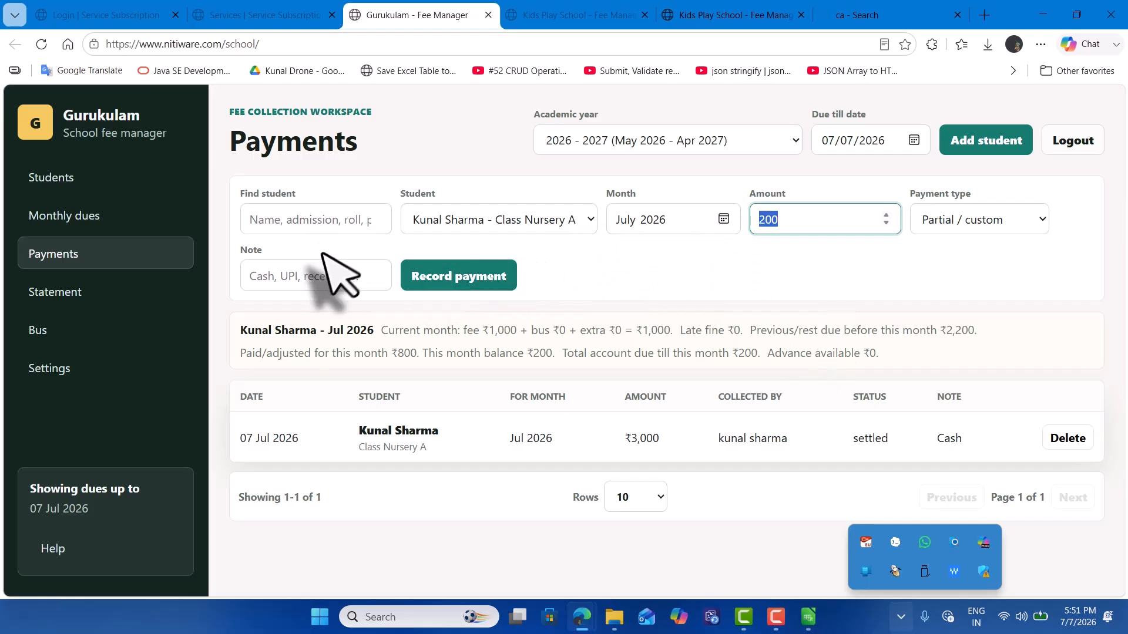
click(325, 275)
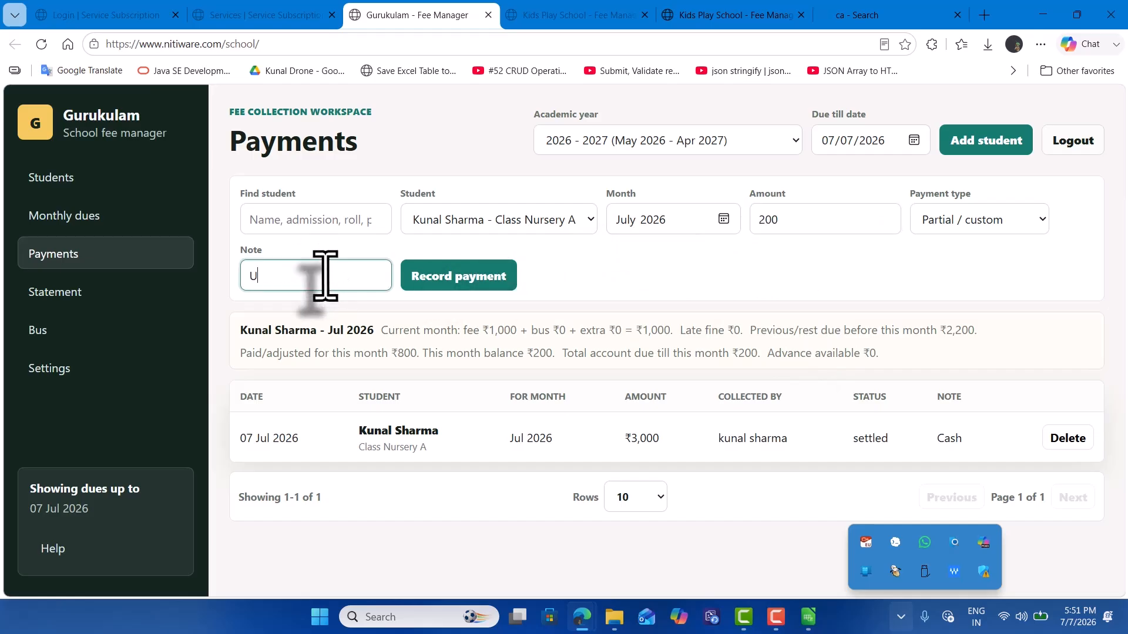
click(480, 273)
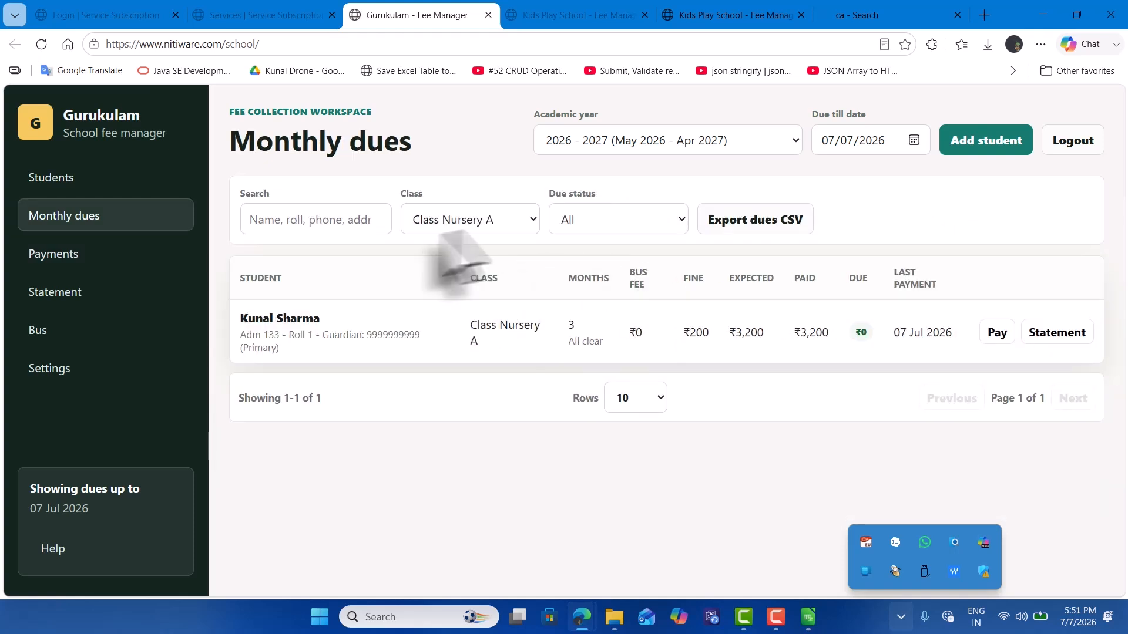
Check the student's due amount in the monthly dues, and review their record in the student list filtered by Class Nursery A
click(856, 333)
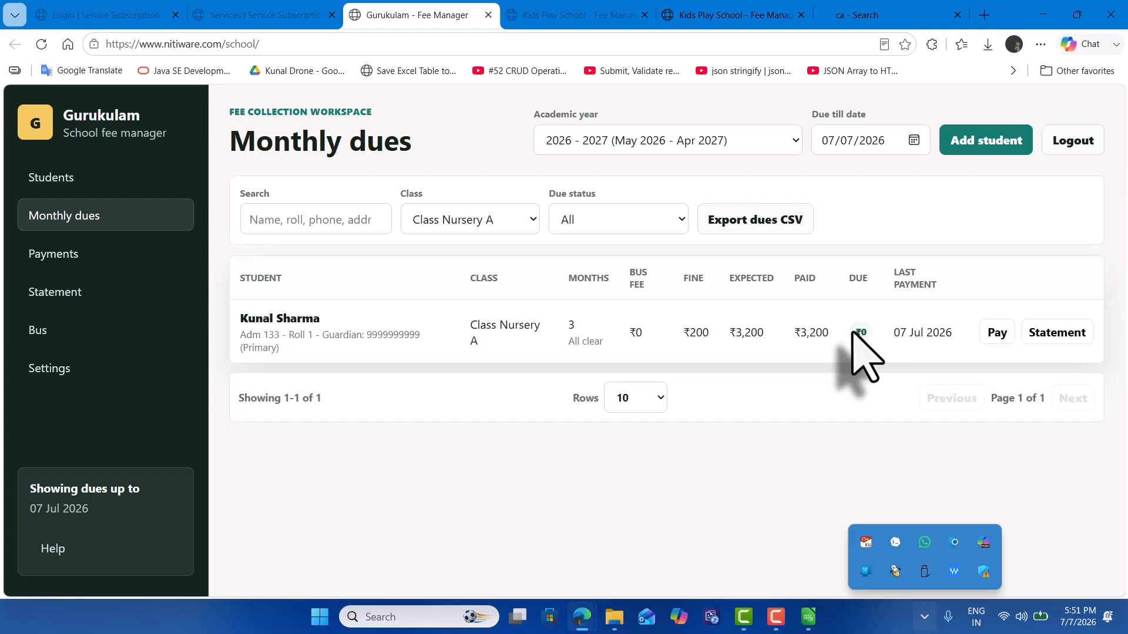
drag(853, 333, 895, 335)
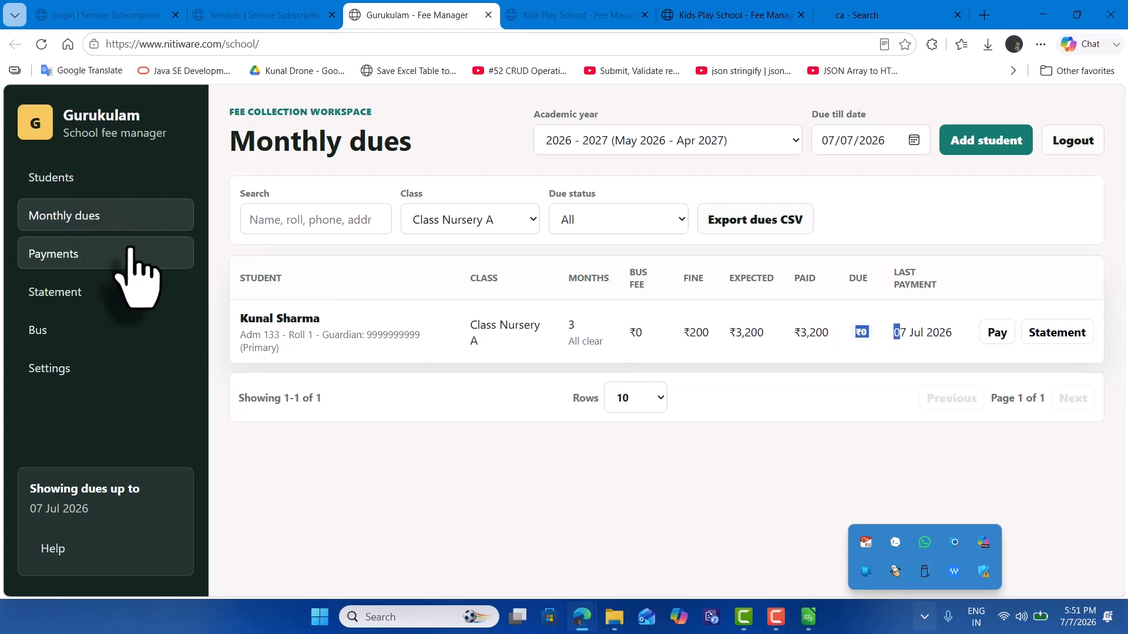
click(52, 179)
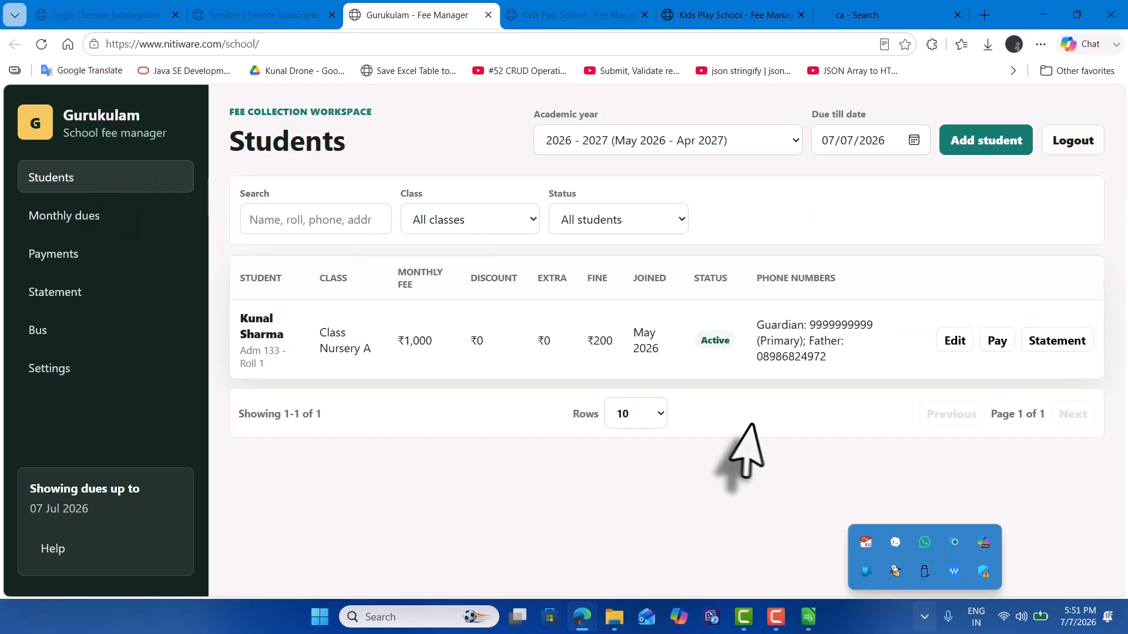
click(460, 224)
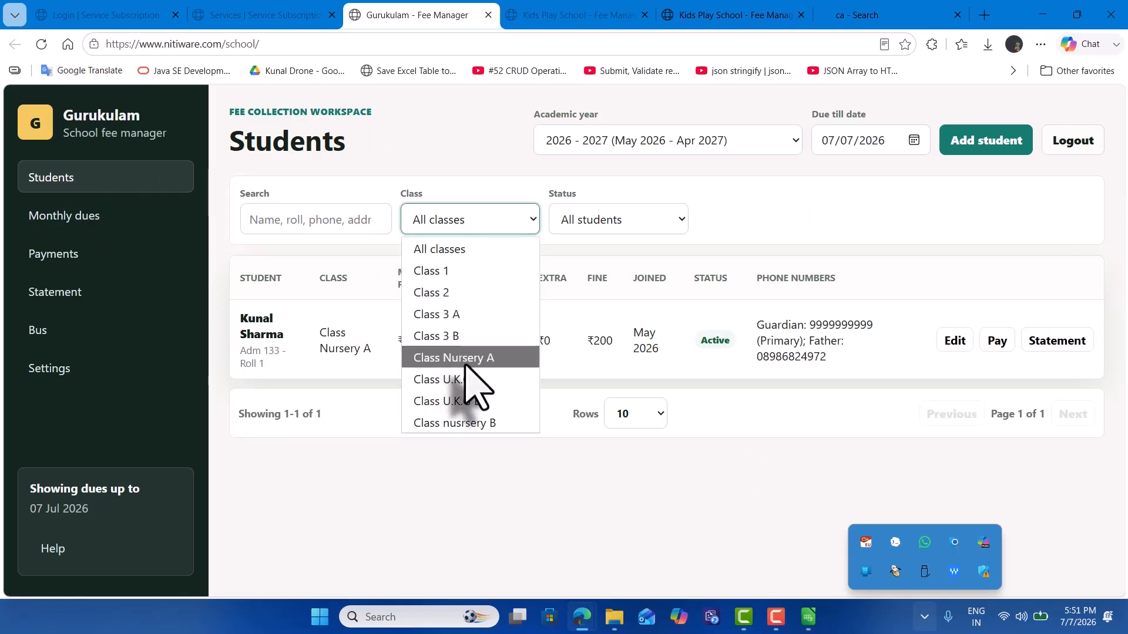
click(475, 359)
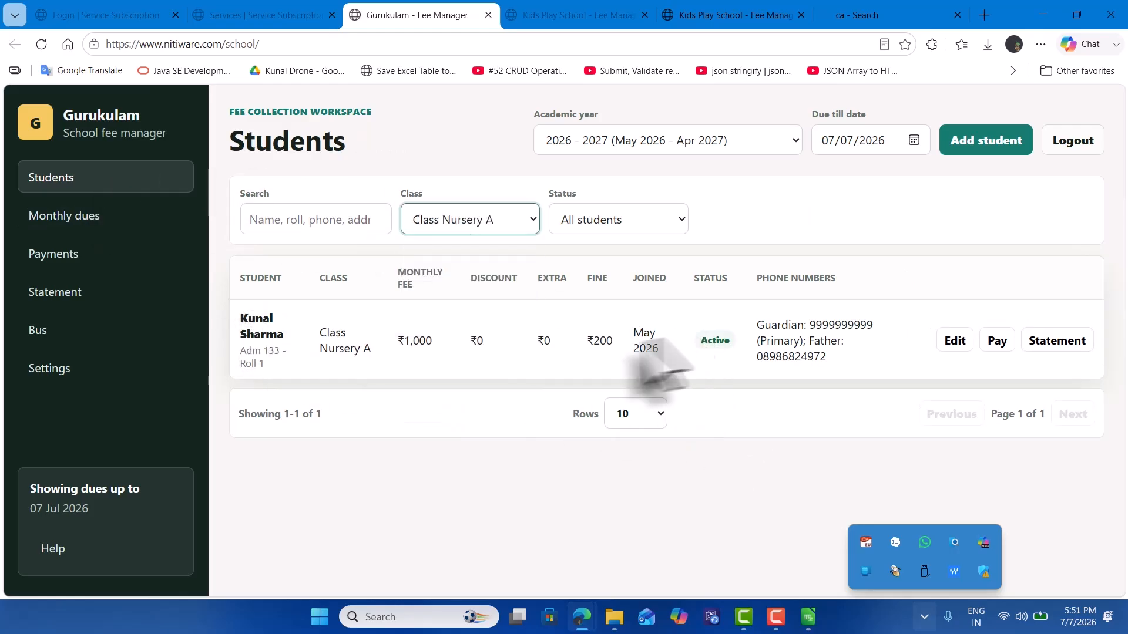
drag(236, 317, 496, 363)
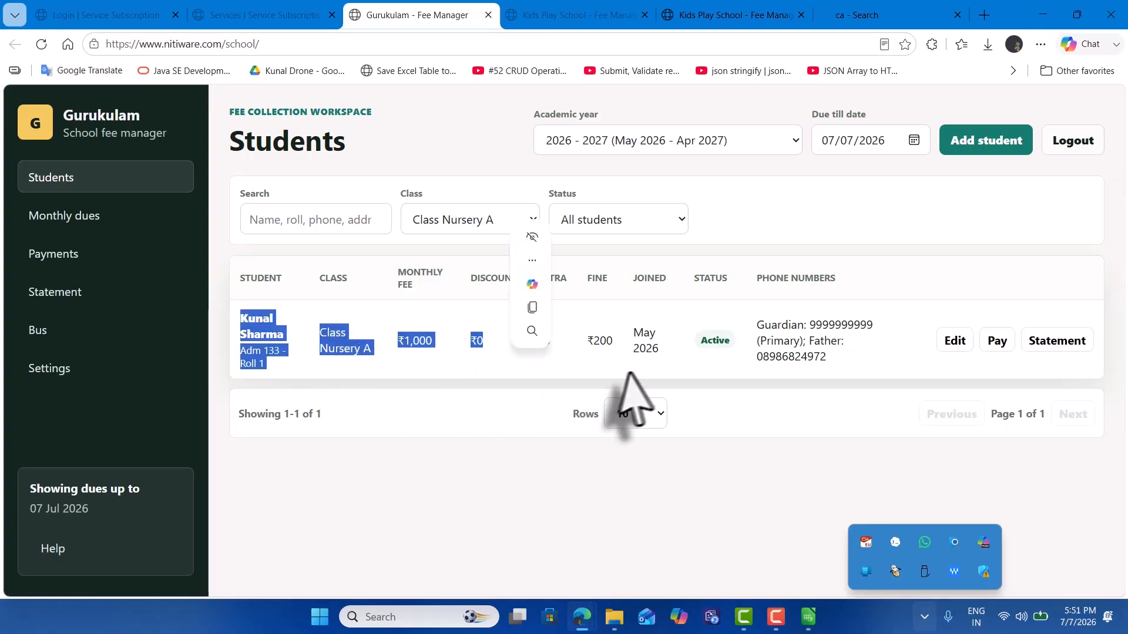
Review the payments list and the student's statement, checking the UPI and Cash payment rows and the summary balance
click(96, 252)
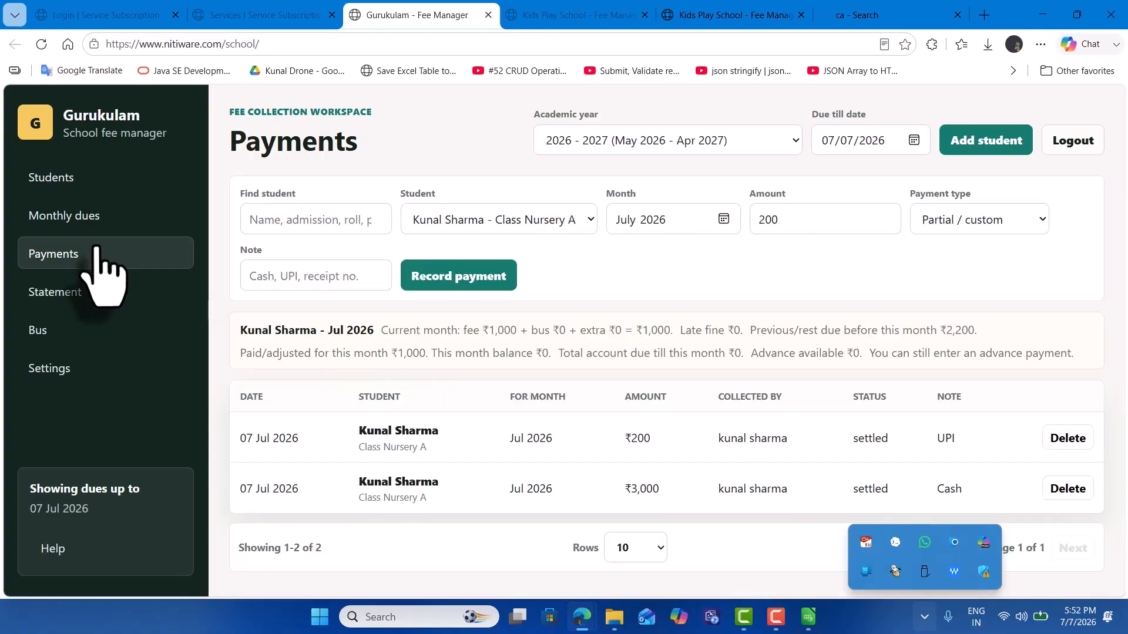
click(120, 294)
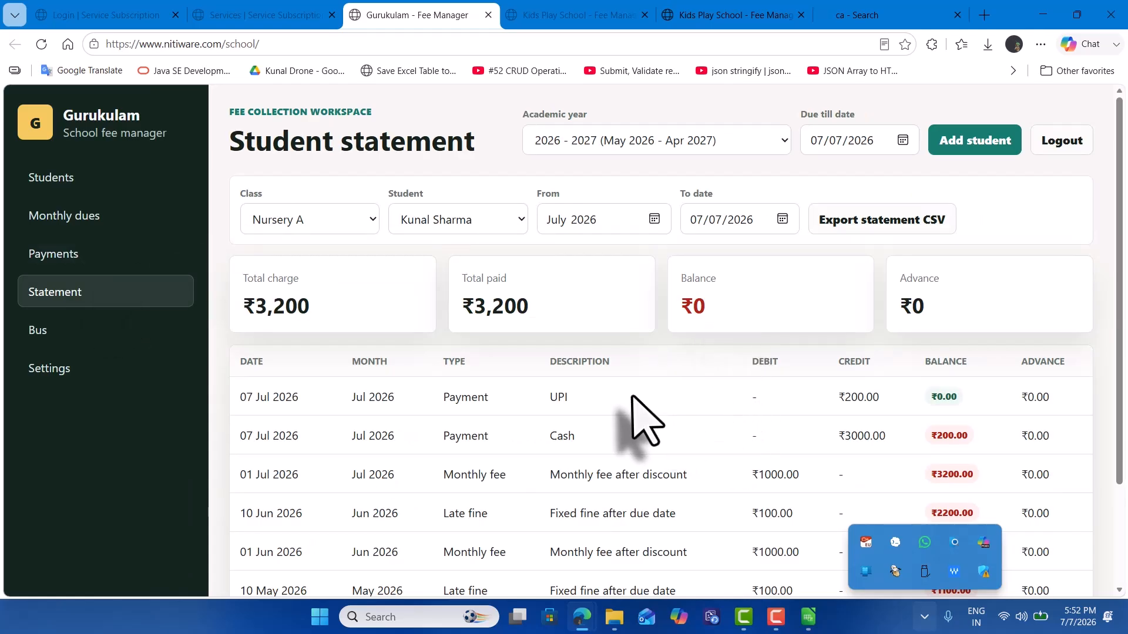
scroll(651, 484, down, 3)
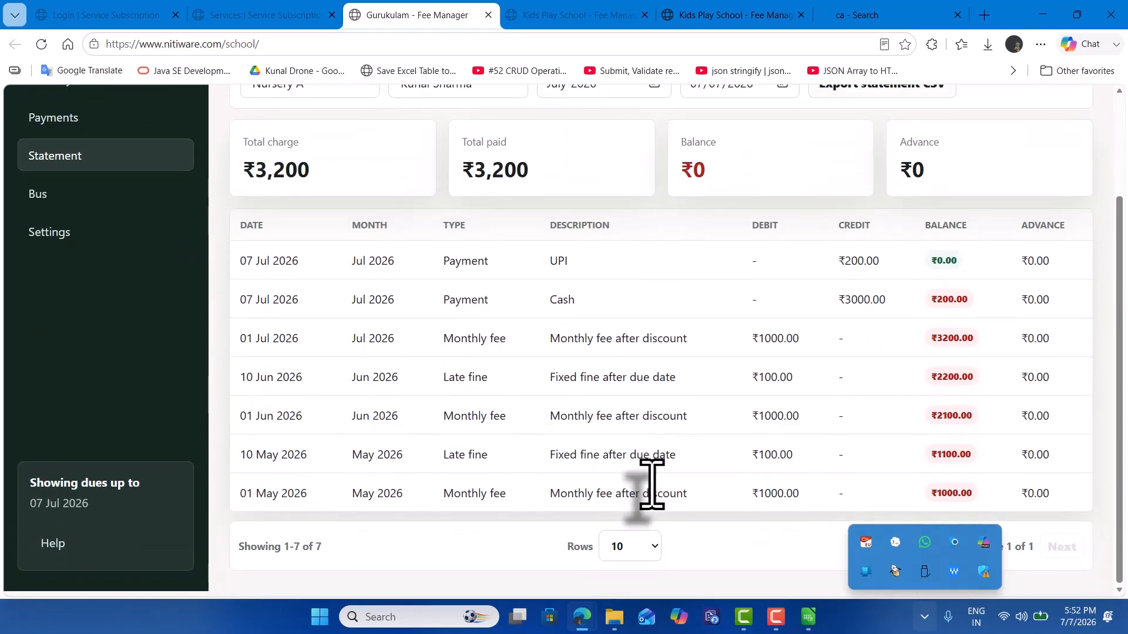
scroll(755, 258, up, 1)
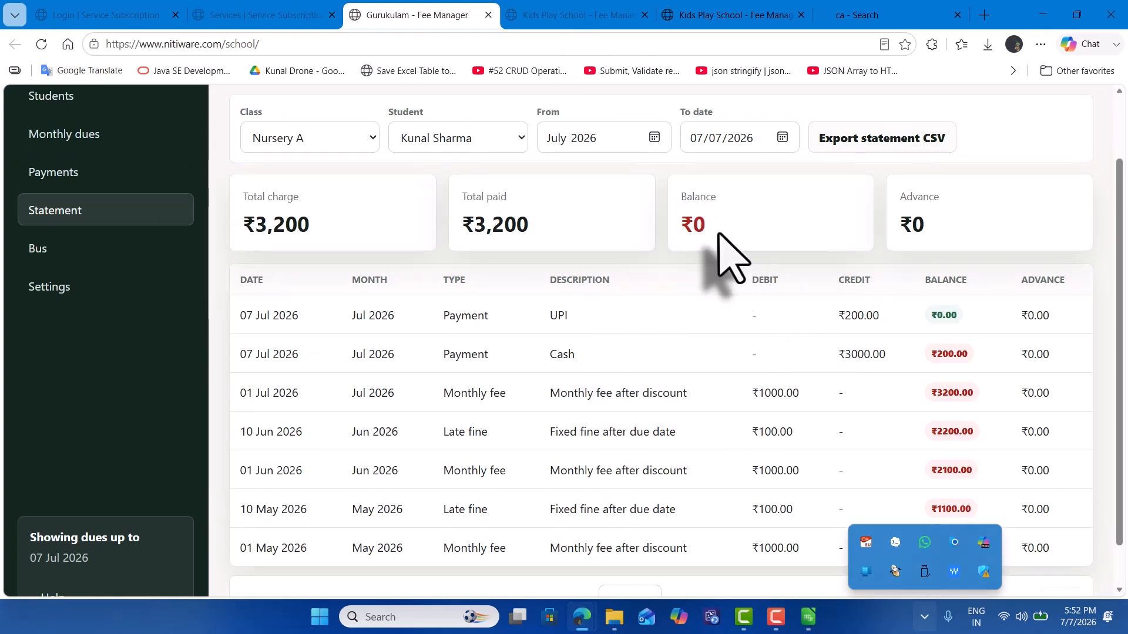
drag(723, 247, 567, 222)
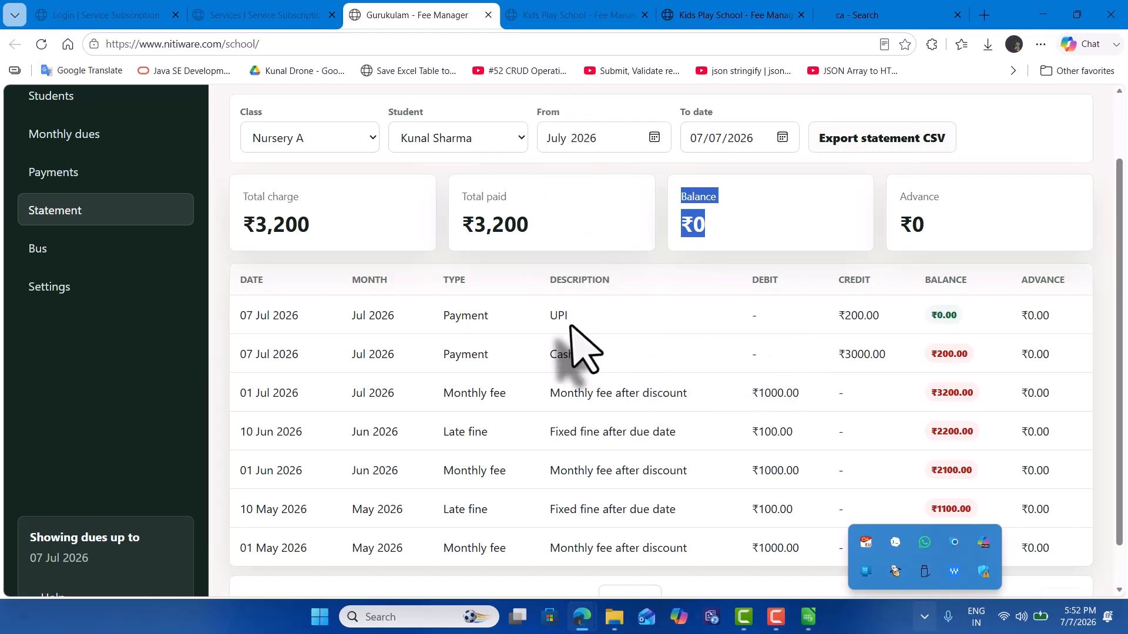
click(276, 329)
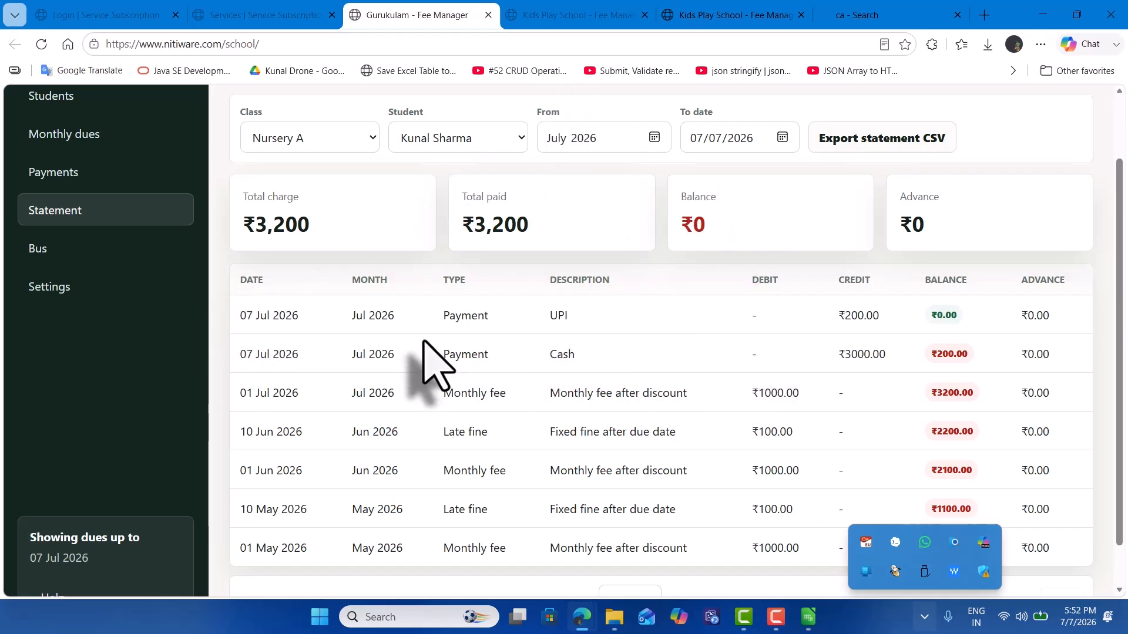
scroll(670, 343, down, 1)
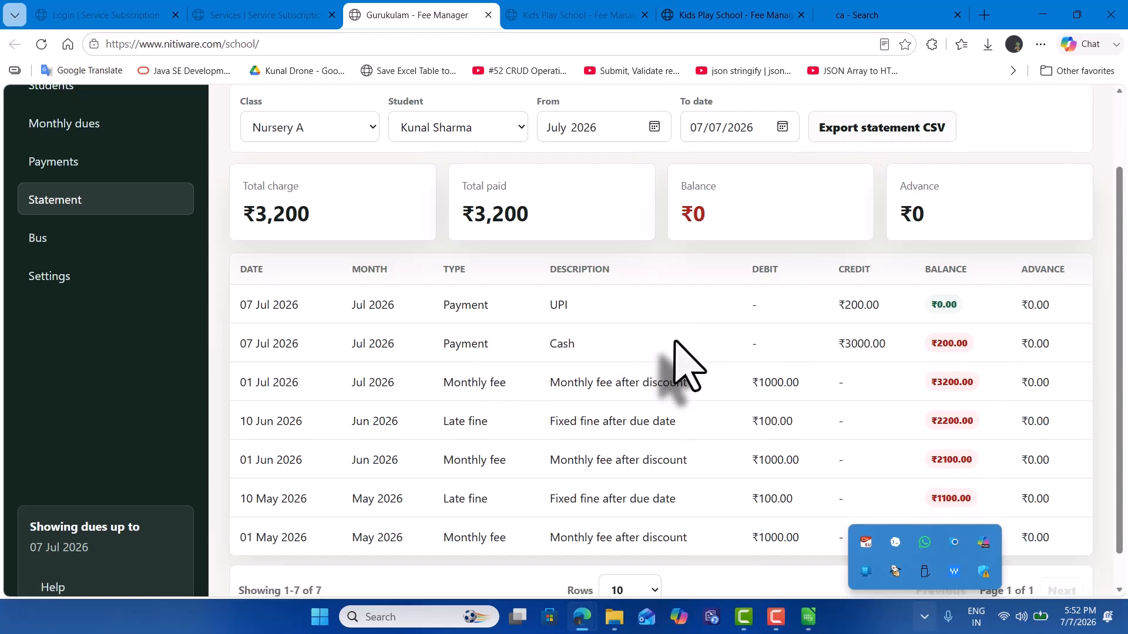
scroll(734, 223, up, 3)
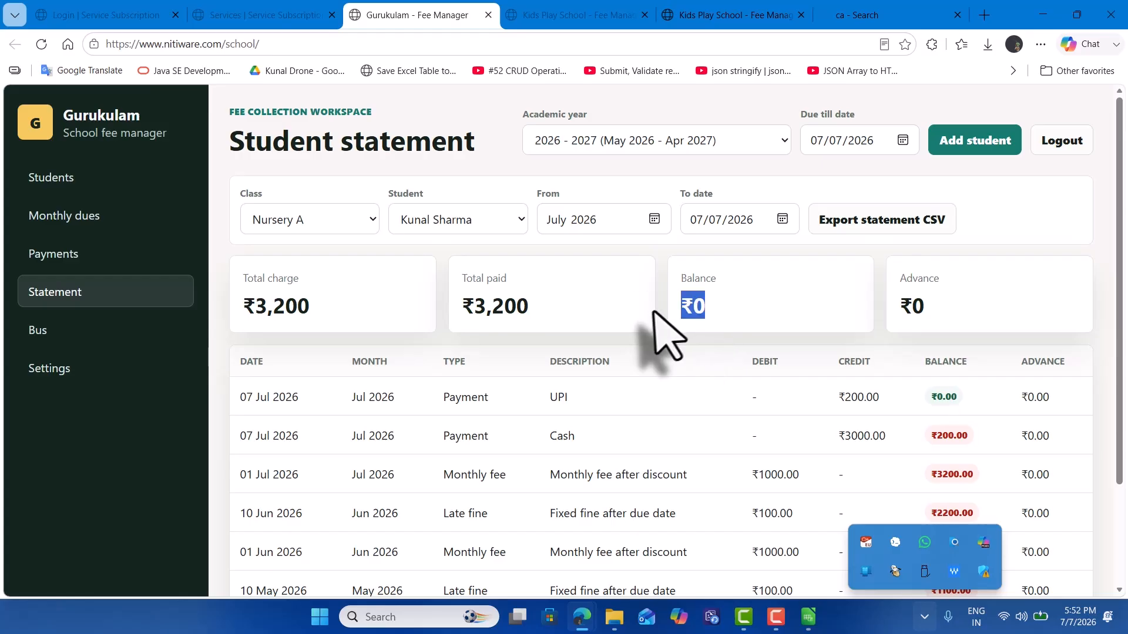
Check the balance card in the Nursery A student's statement and look through the charge and payment rows
drag(653, 311, 646, 311)
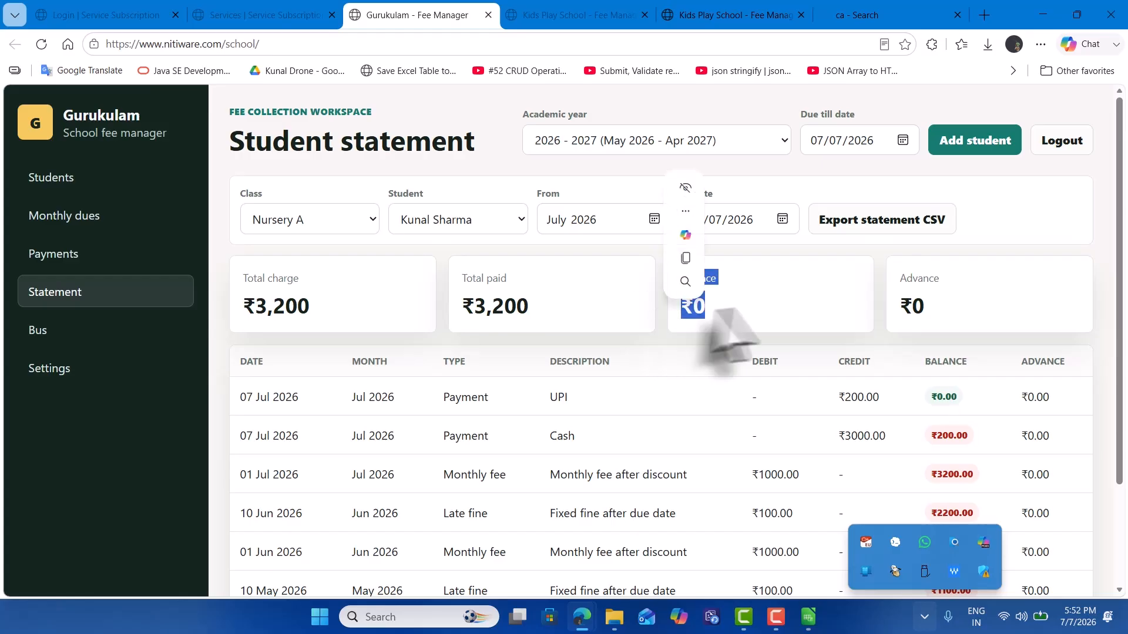
click(725, 374)
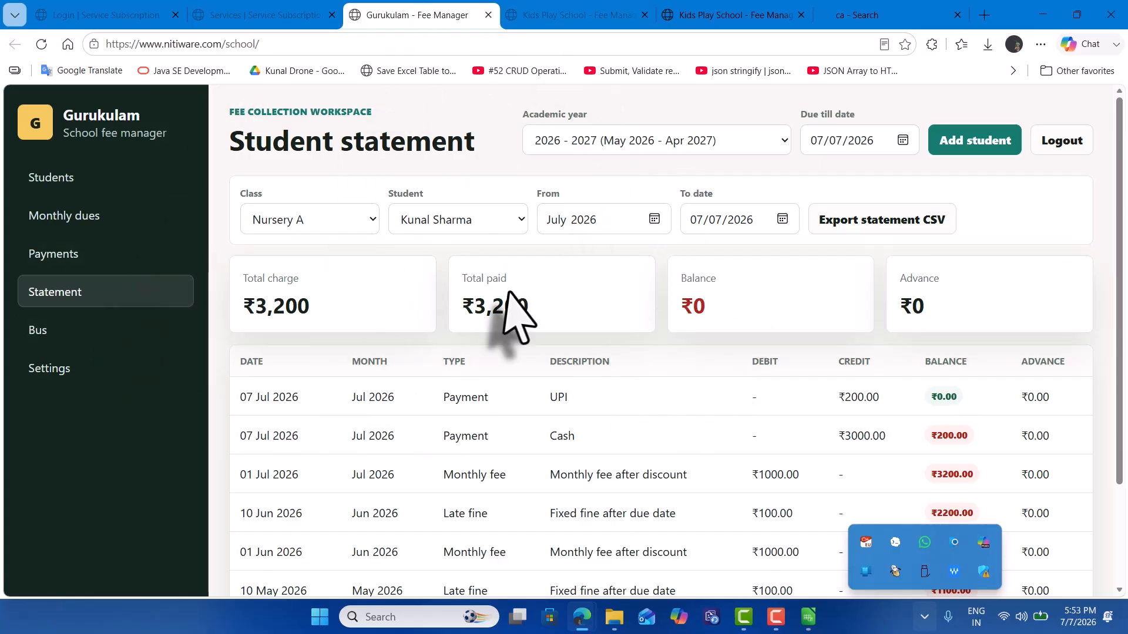
scroll(846, 370, down, 3)
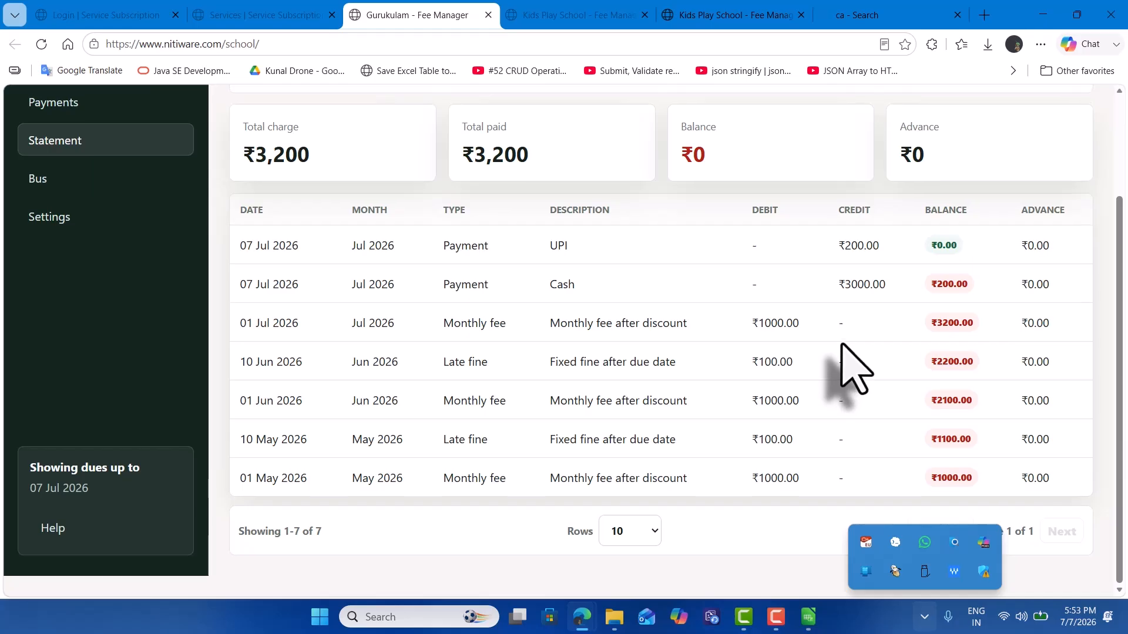
scroll(851, 369, up, 3)
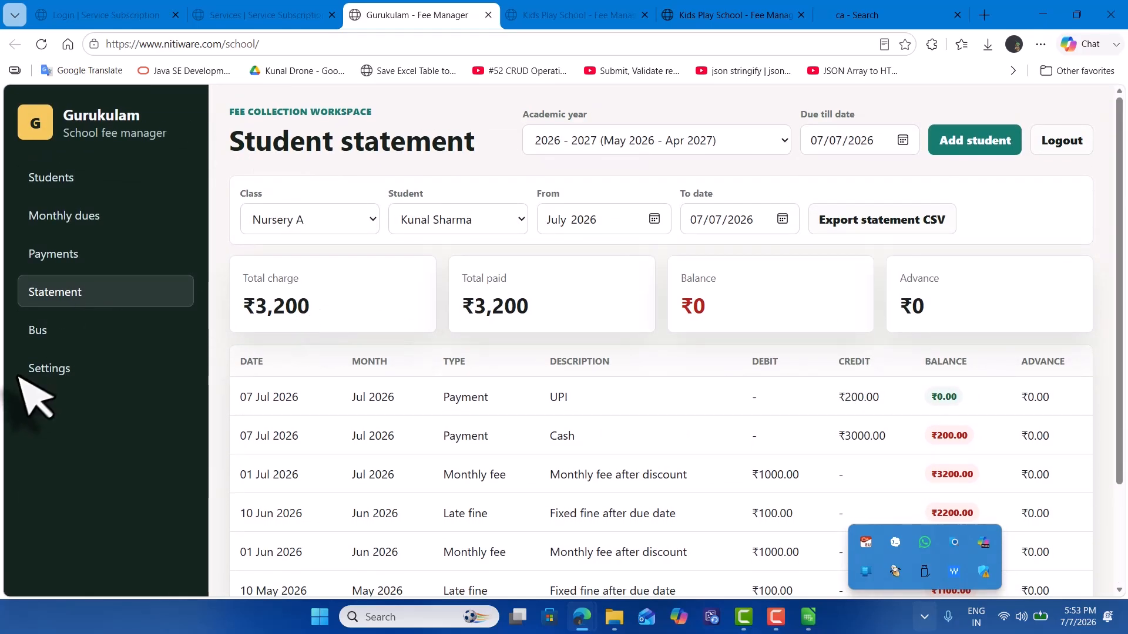
Start a new bus route in the Bus section with the route name "route b1"
click(82, 352)
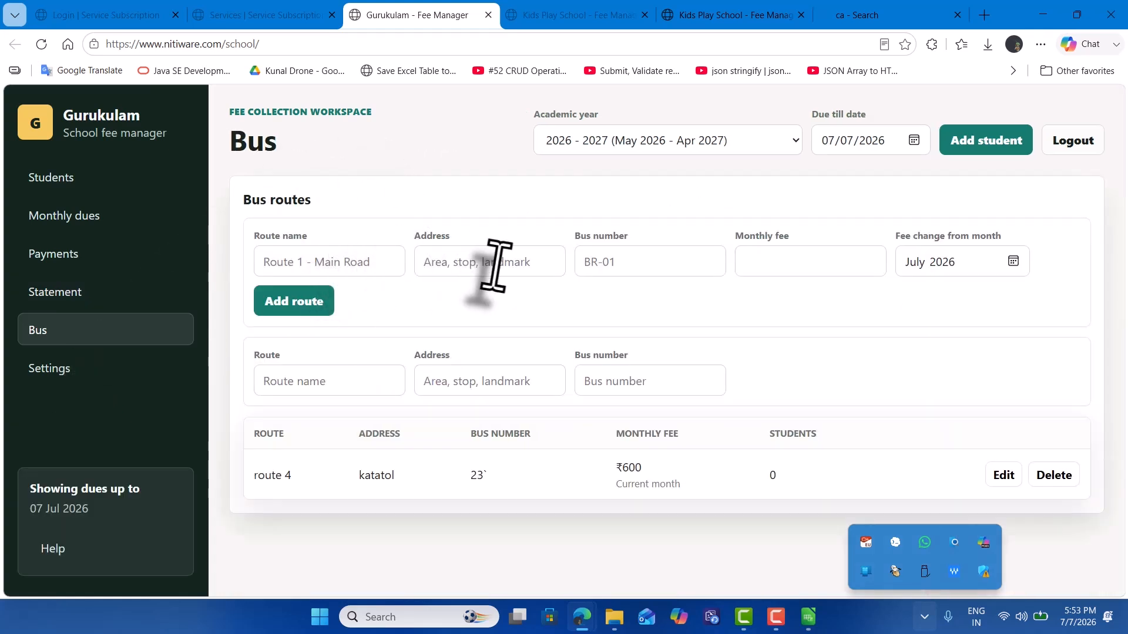
click(362, 262)
text(rute b1)
drag(319, 272, 197, 287)
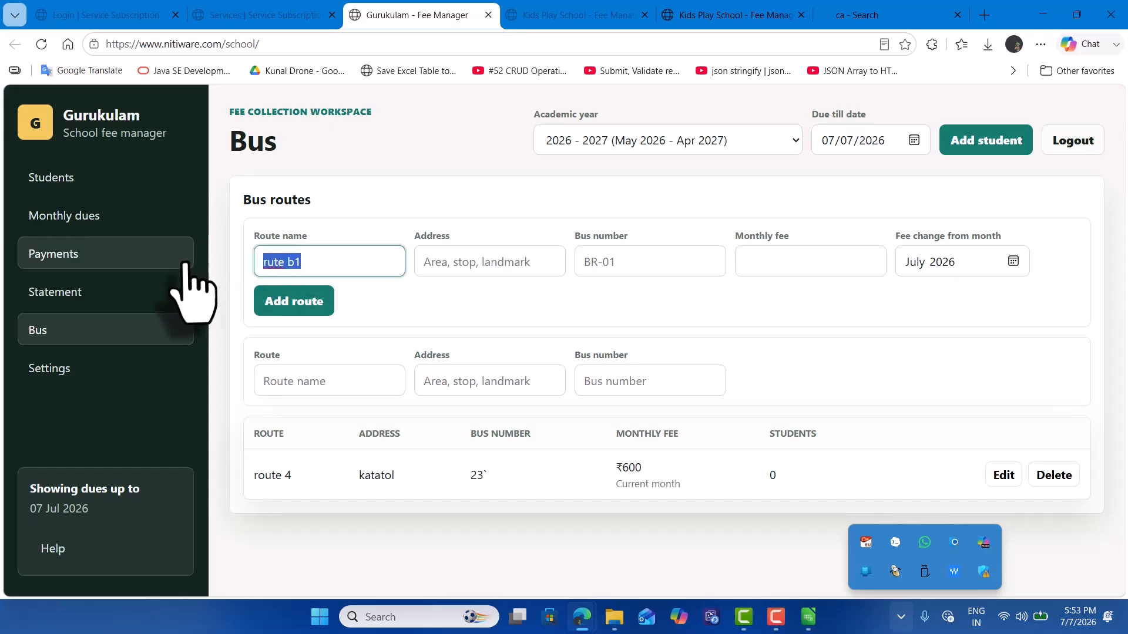
text(rou)
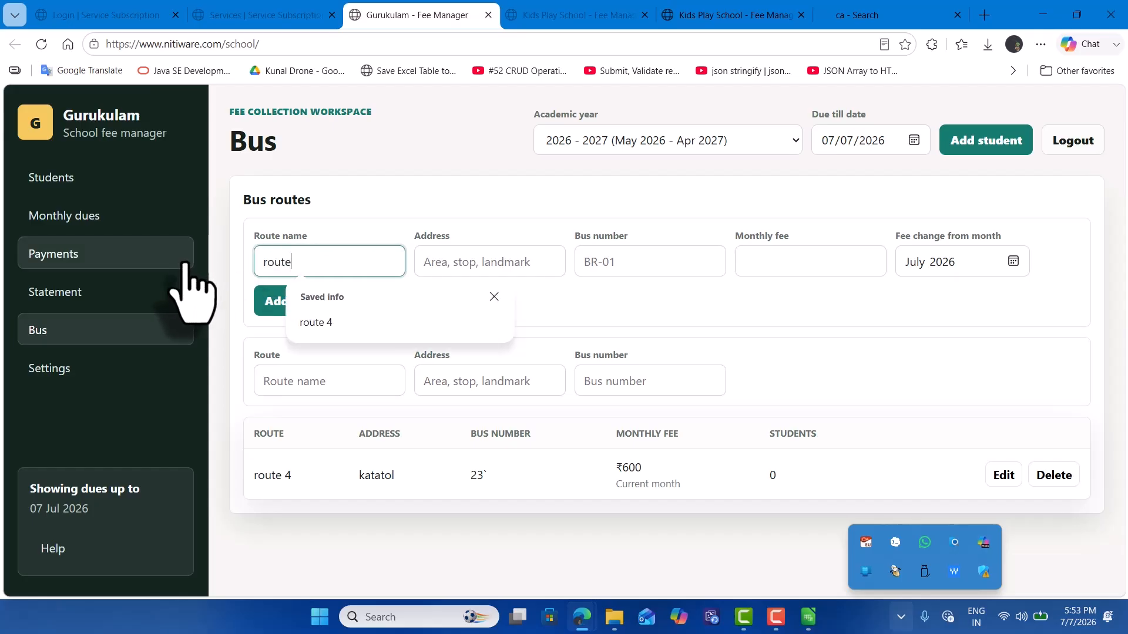
text(te b)
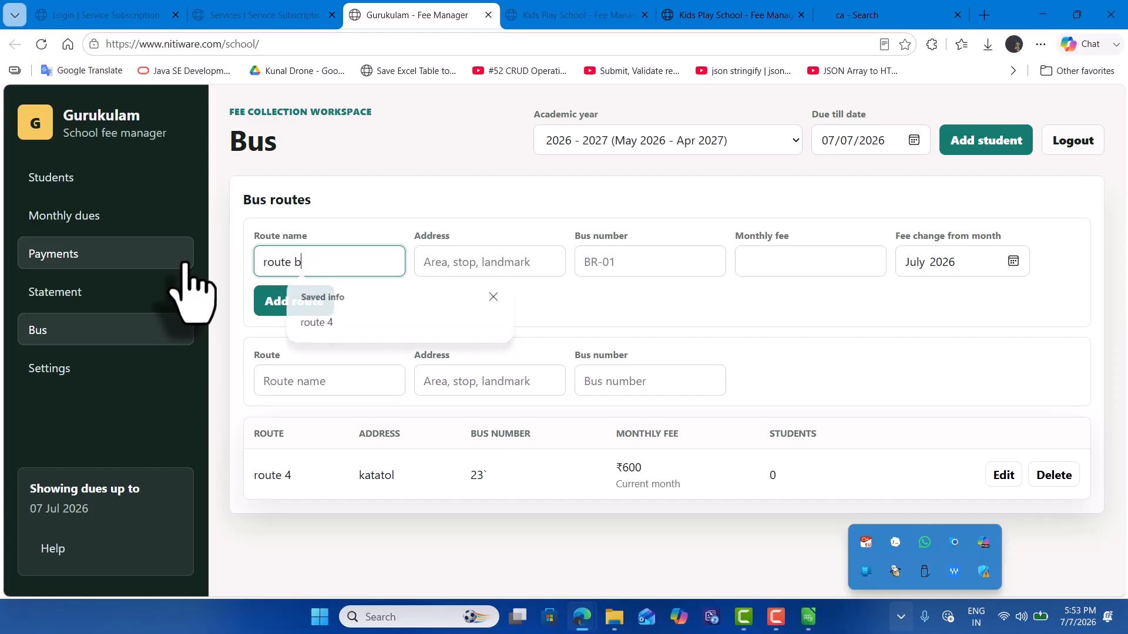
text(1)
Set the new bus route's address to "hind chowk" and its bus number to "hg 67"
click(448, 262)
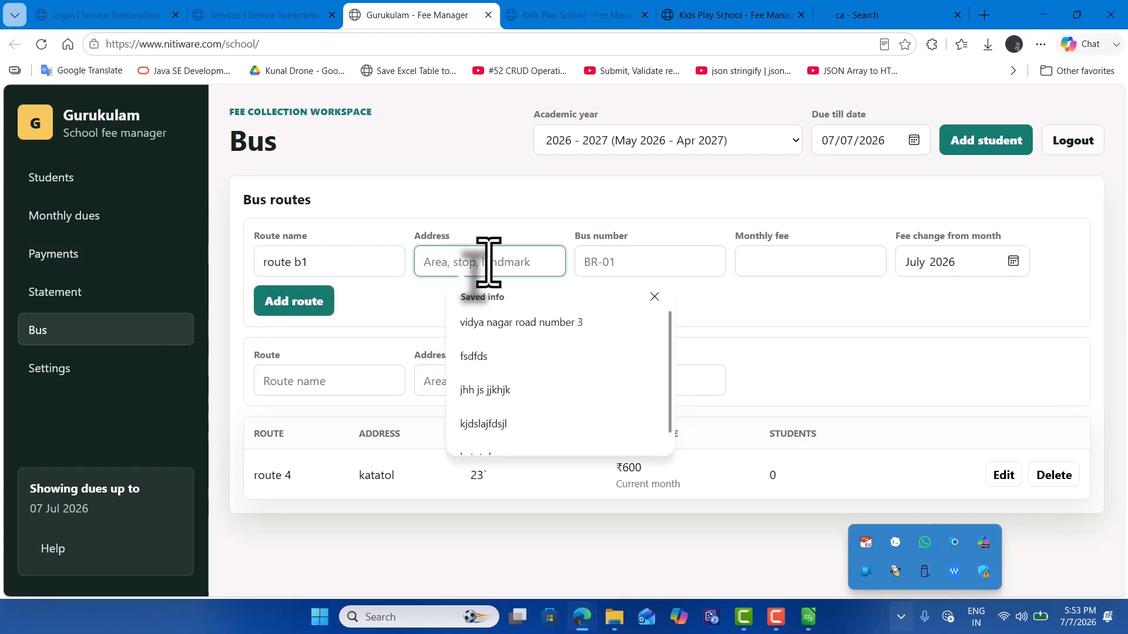
text(hind chowk)
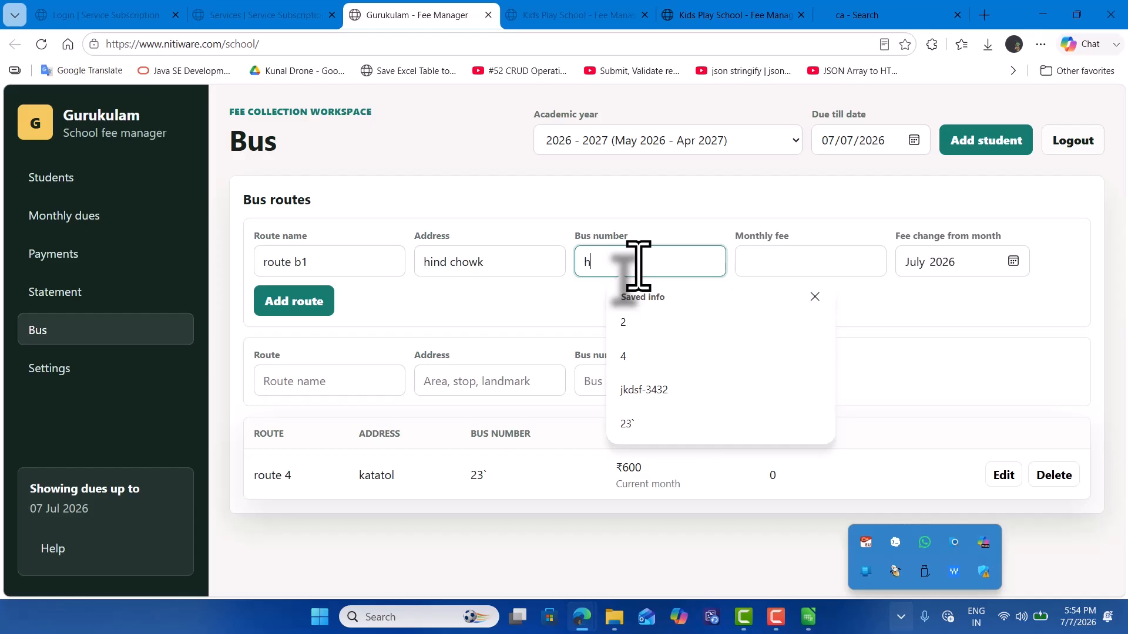
text(g 67)
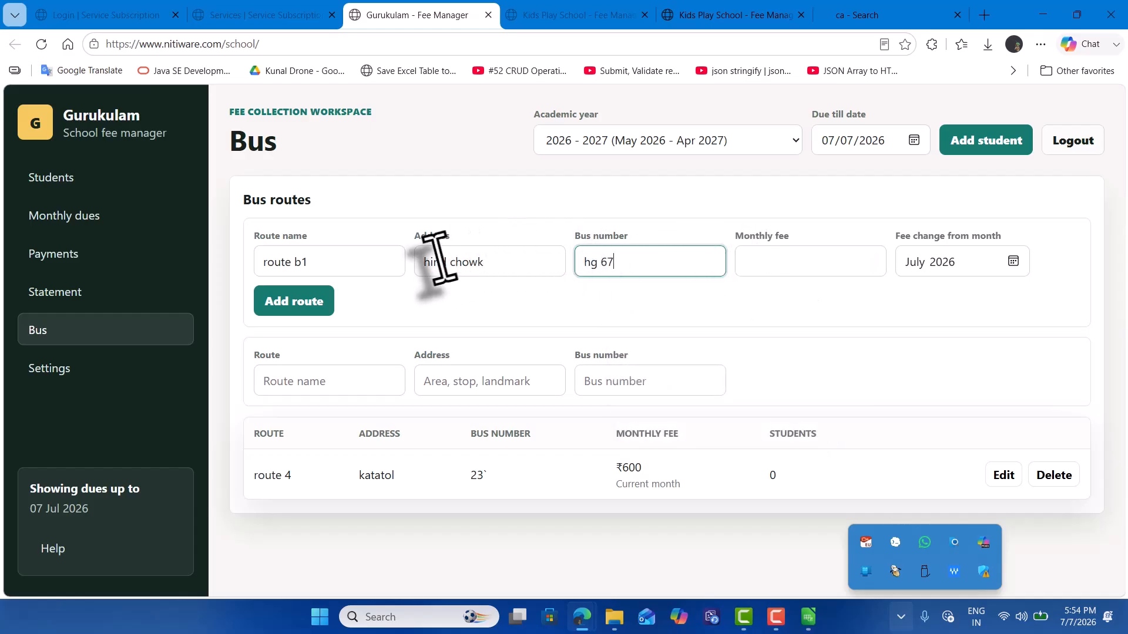
click(487, 263)
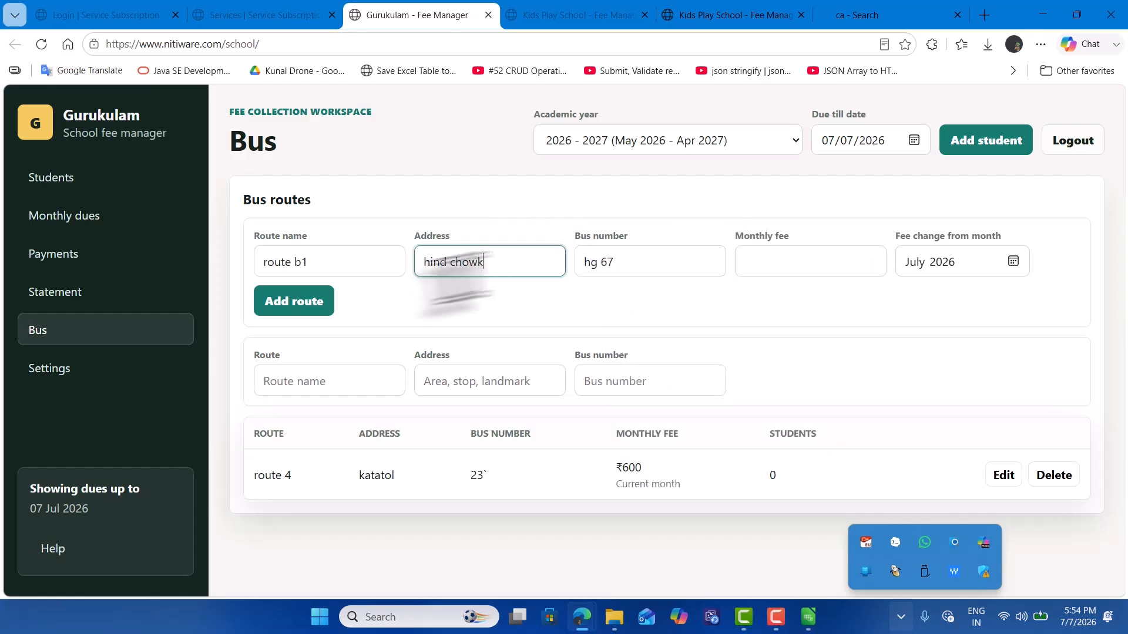
Set the route's monthly fee to 700 with fee change from April 2026, and add the route
click(804, 269)
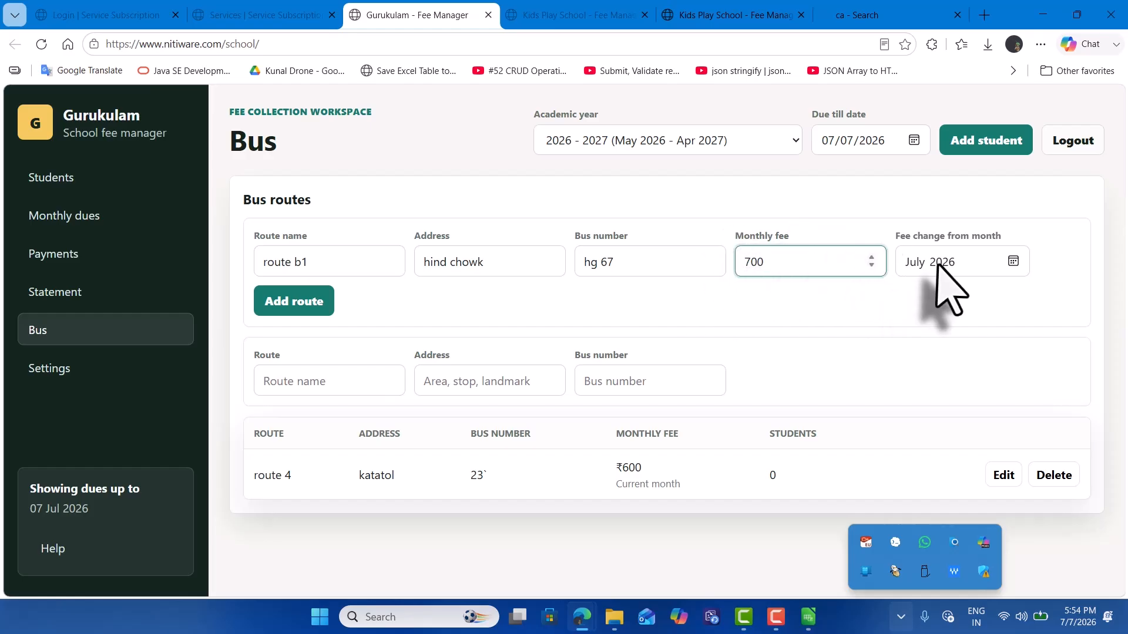
click(1014, 262)
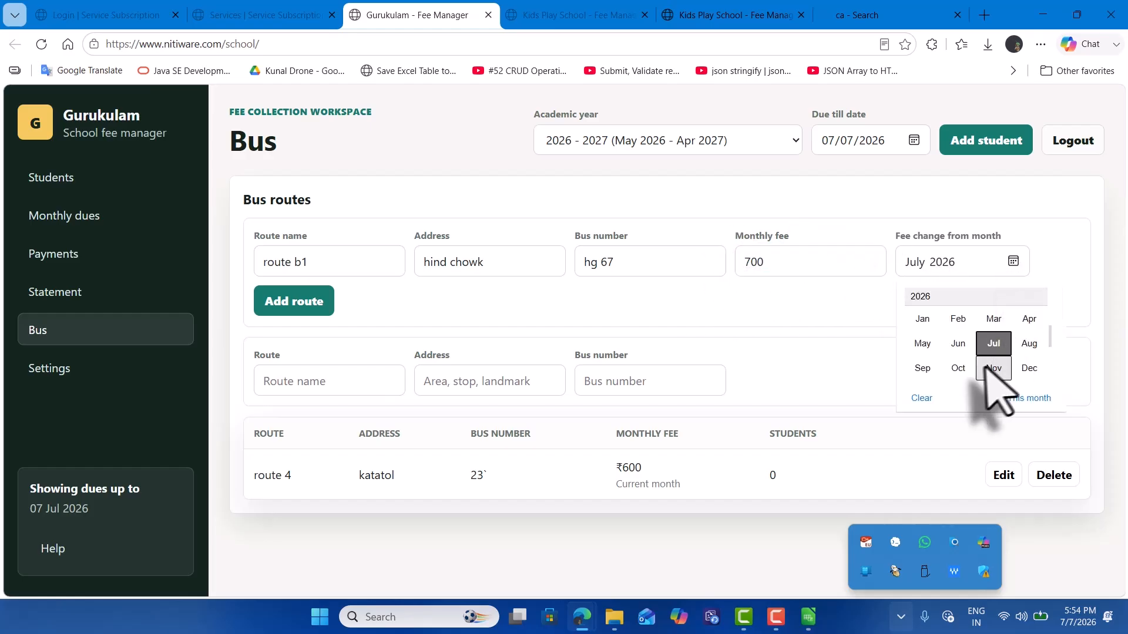
click(1029, 319)
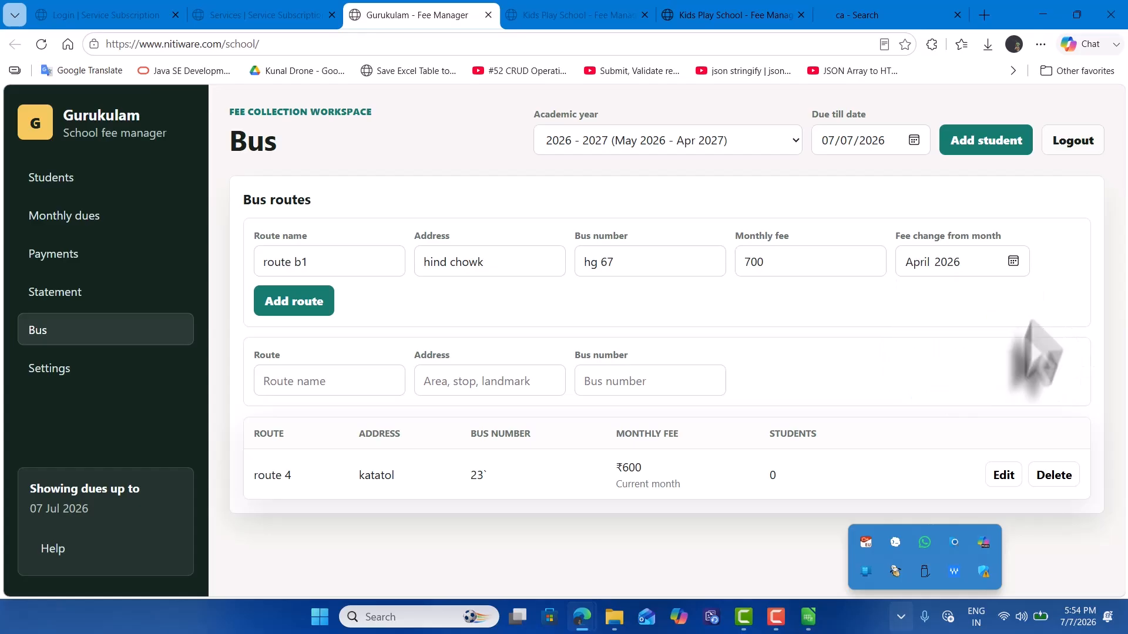
click(294, 301)
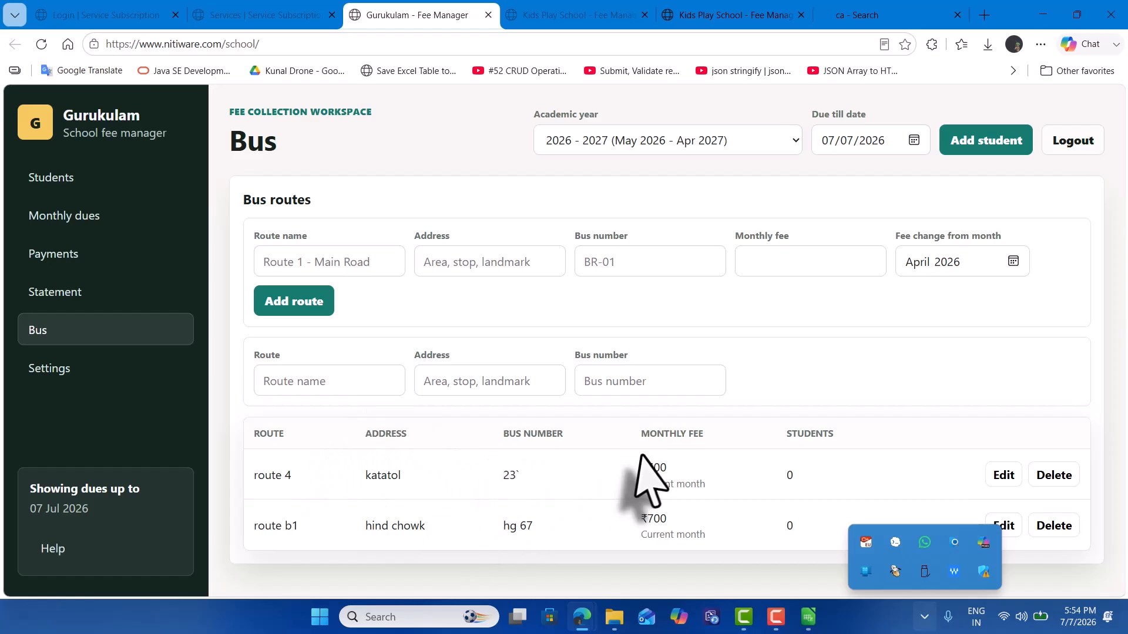
Compare the monthly fees and details of route 4 and route b1 in the bus routes list
drag(642, 460, 699, 484)
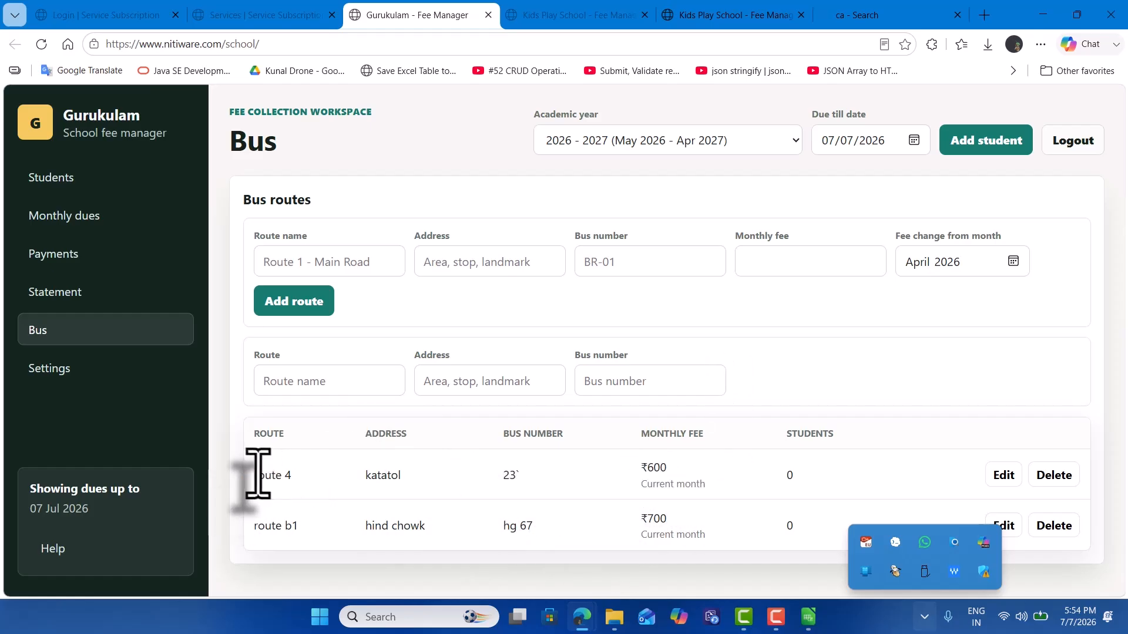
drag(259, 476, 340, 531)
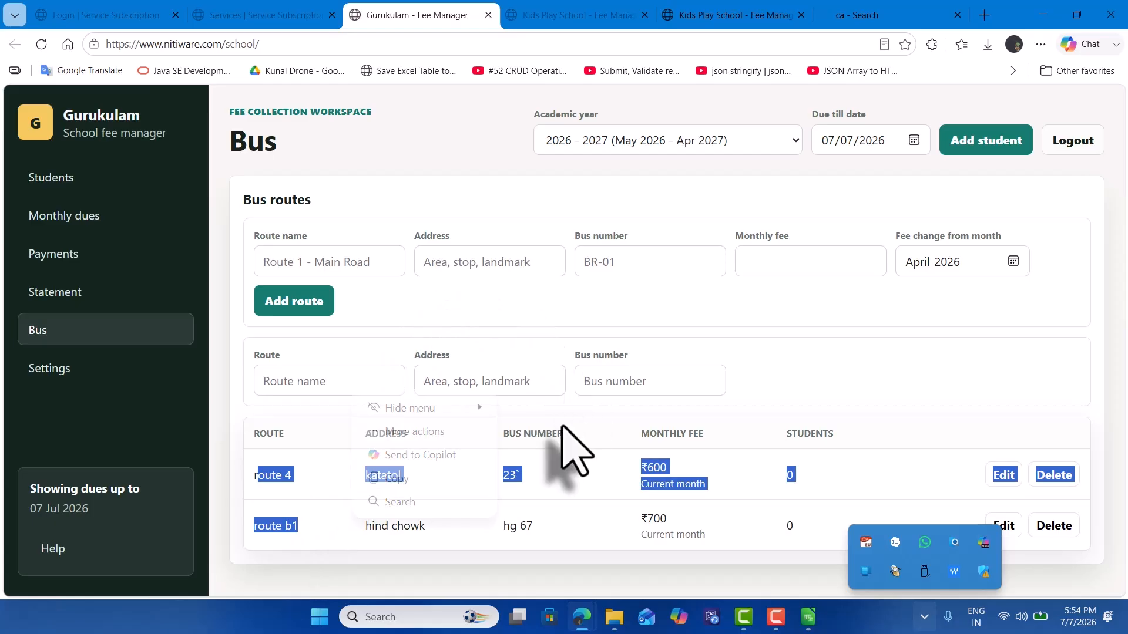
click(549, 453)
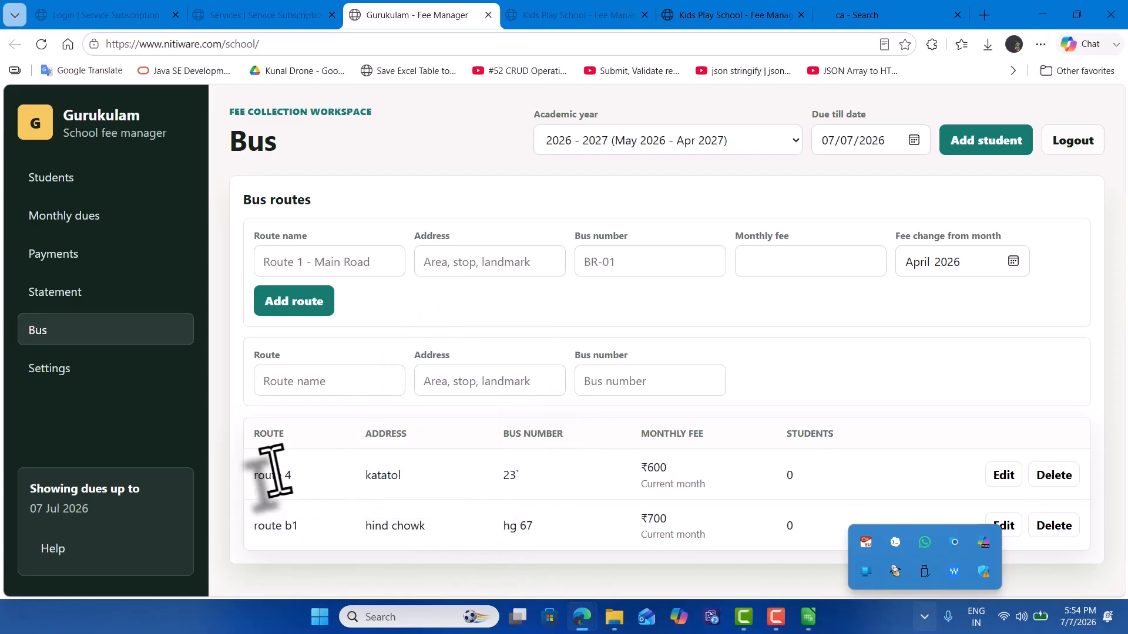
Assign bus route b1 to the Nursery A student's record and save the student
click(143, 178)
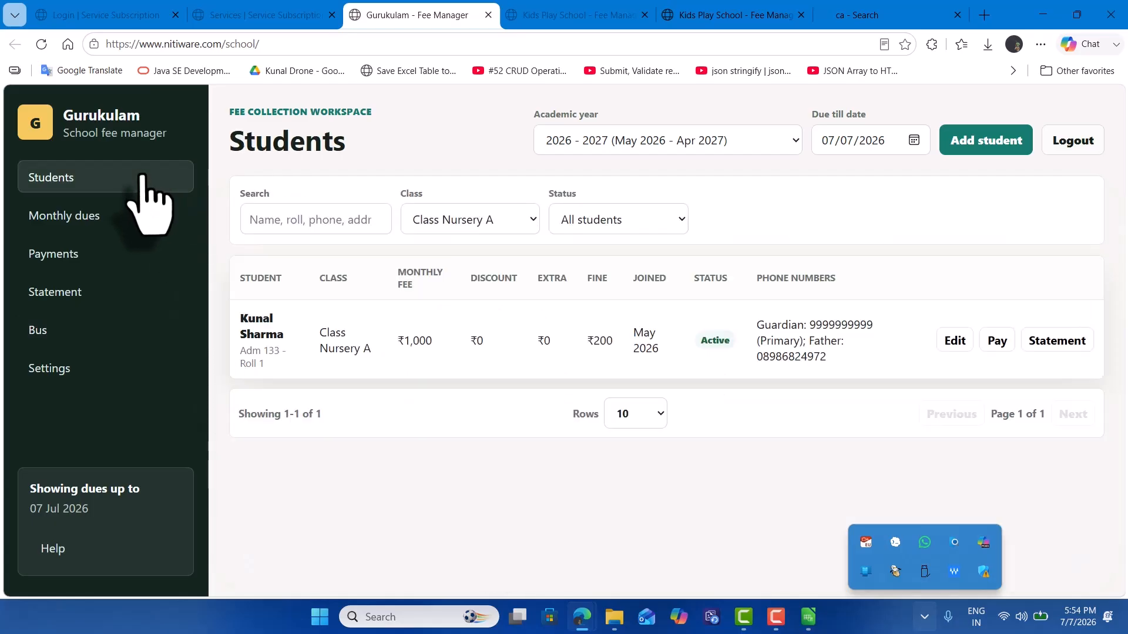
click(476, 220)
click(481, 360)
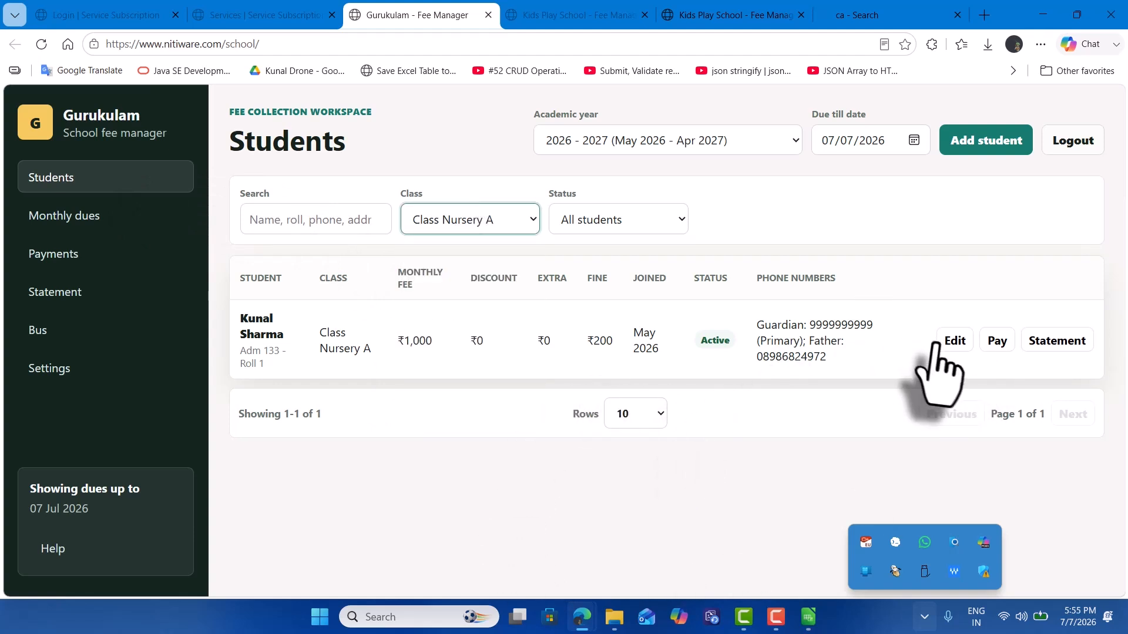
click(956, 343)
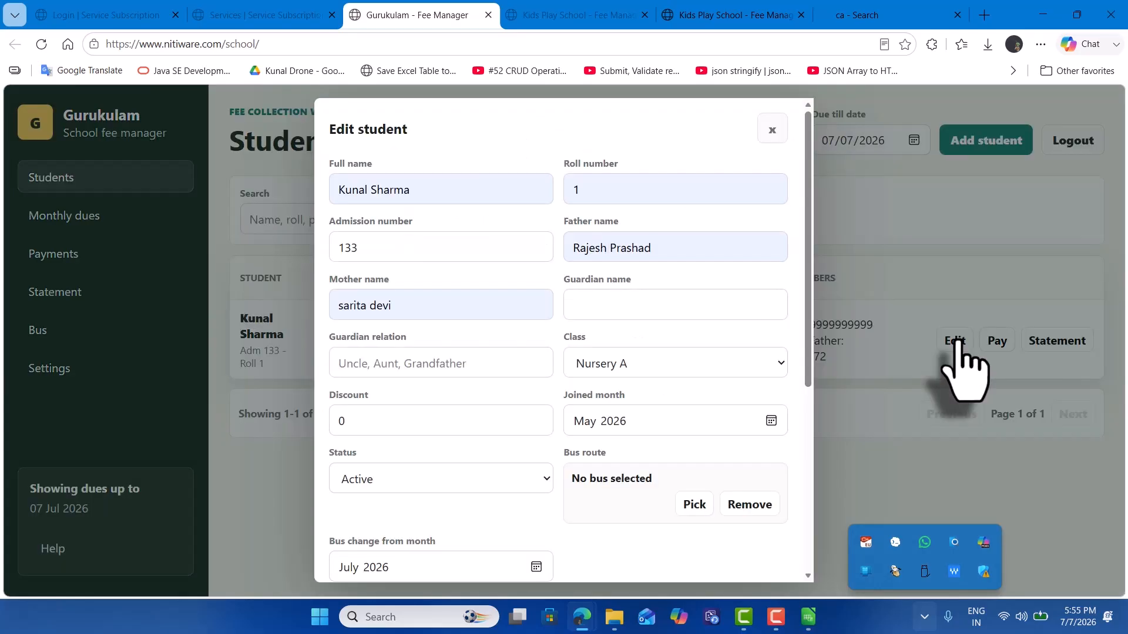
scroll(564, 470, down, 3)
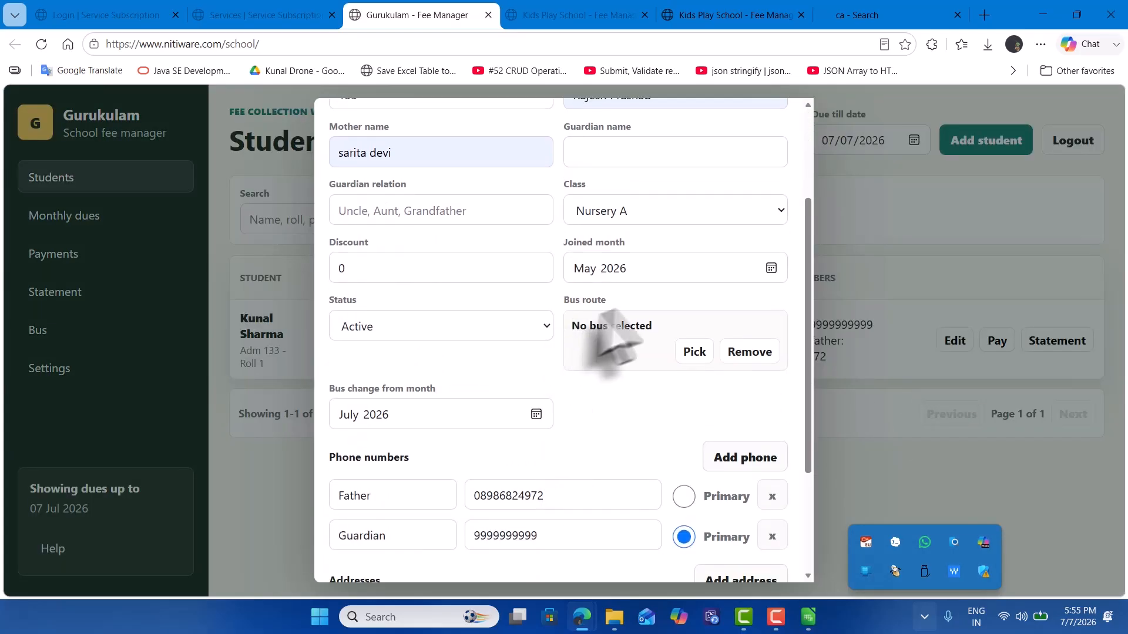
click(688, 353)
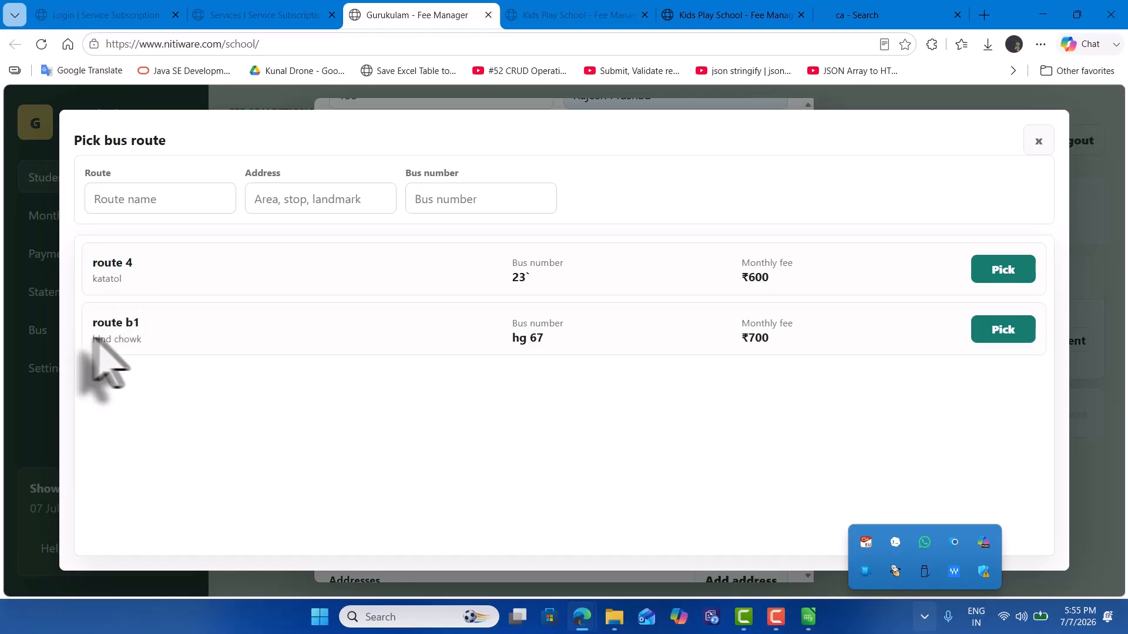
click(1022, 332)
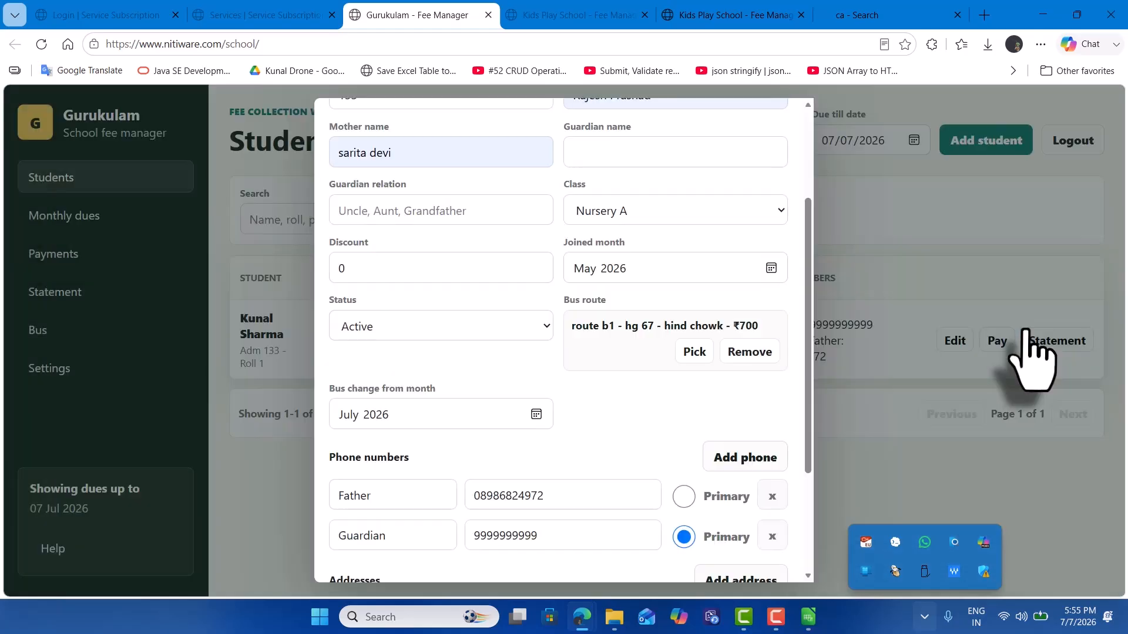
scroll(646, 452, down, 3)
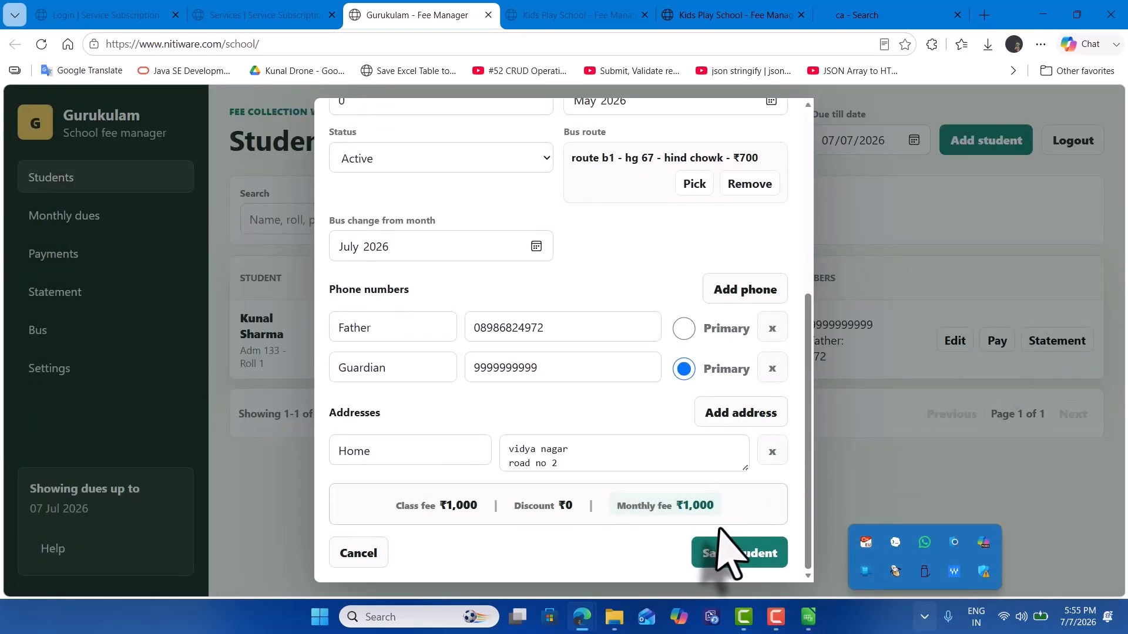
click(741, 555)
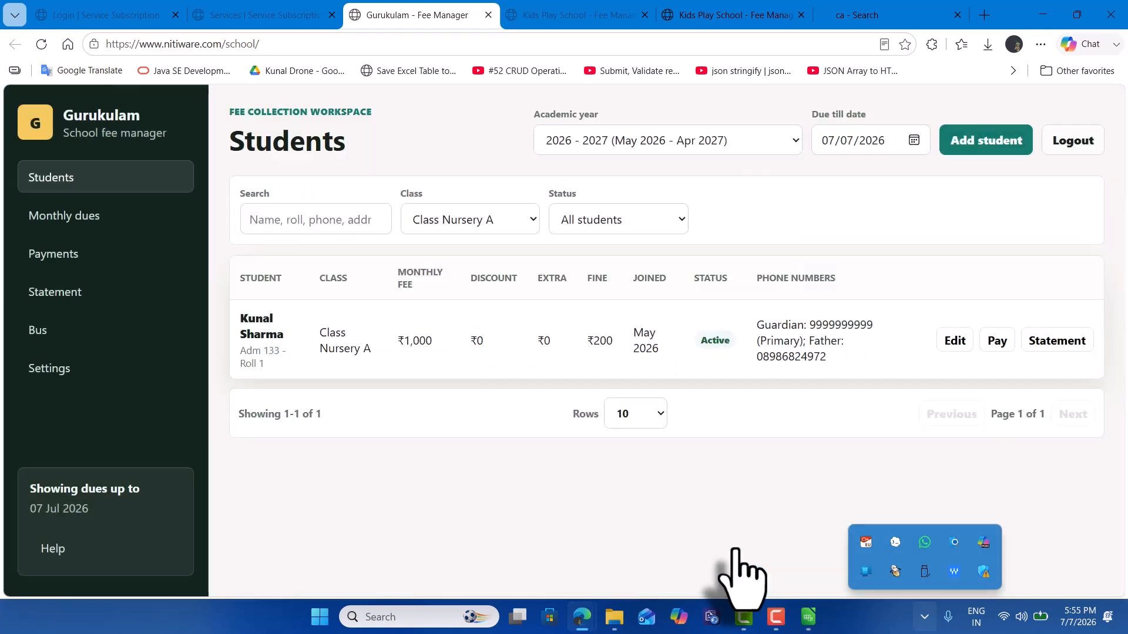
Check the student's bus fee and due amount in the monthly dues, and examine the bus fee row in their statement
click(123, 224)
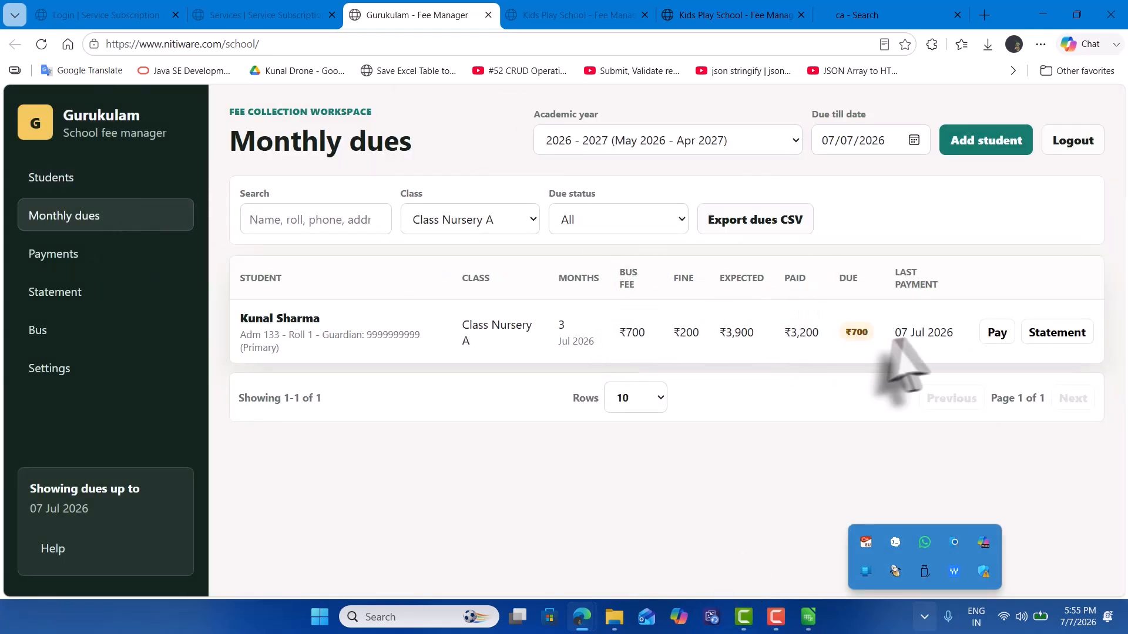
click(1065, 330)
scroll(745, 440, down, 3)
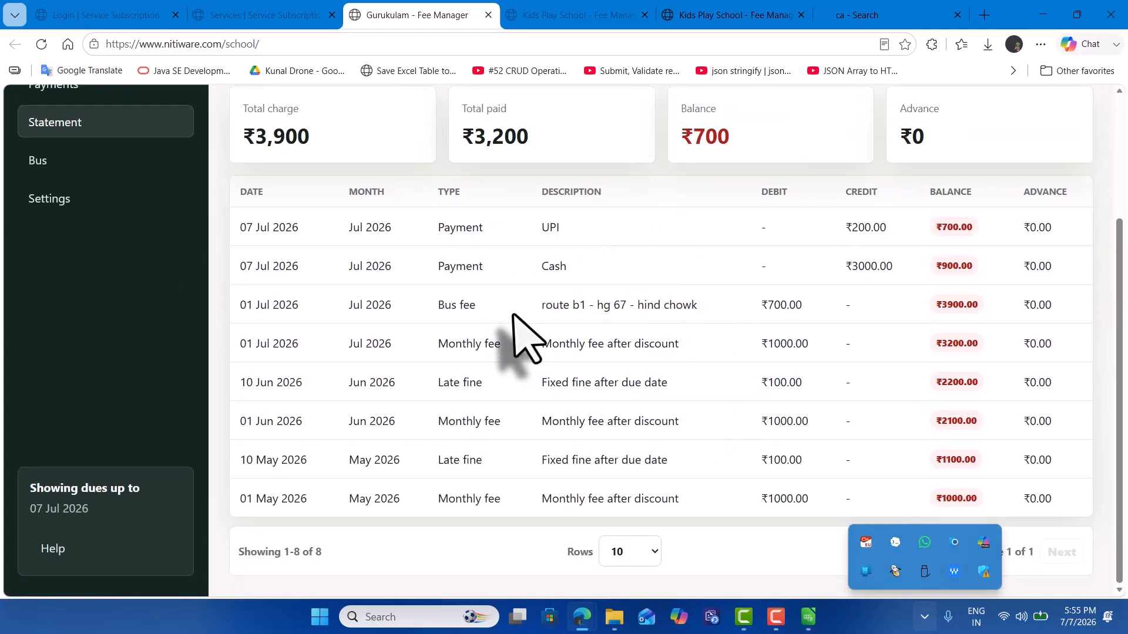
drag(349, 306, 793, 343)
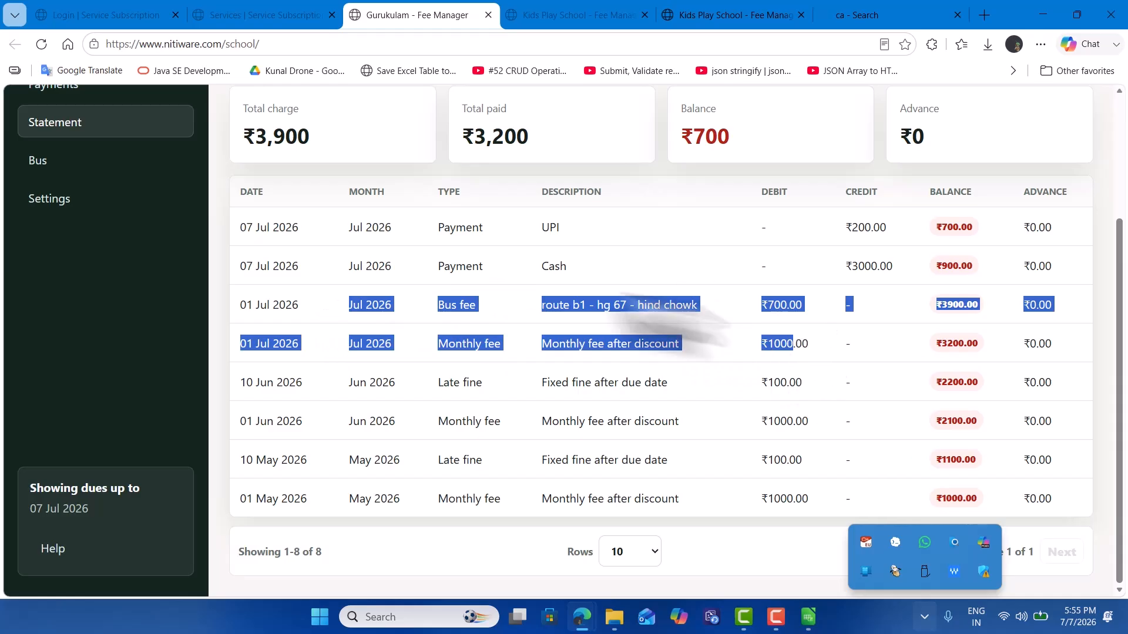
drag(646, 317, 288, 265)
click(841, 289)
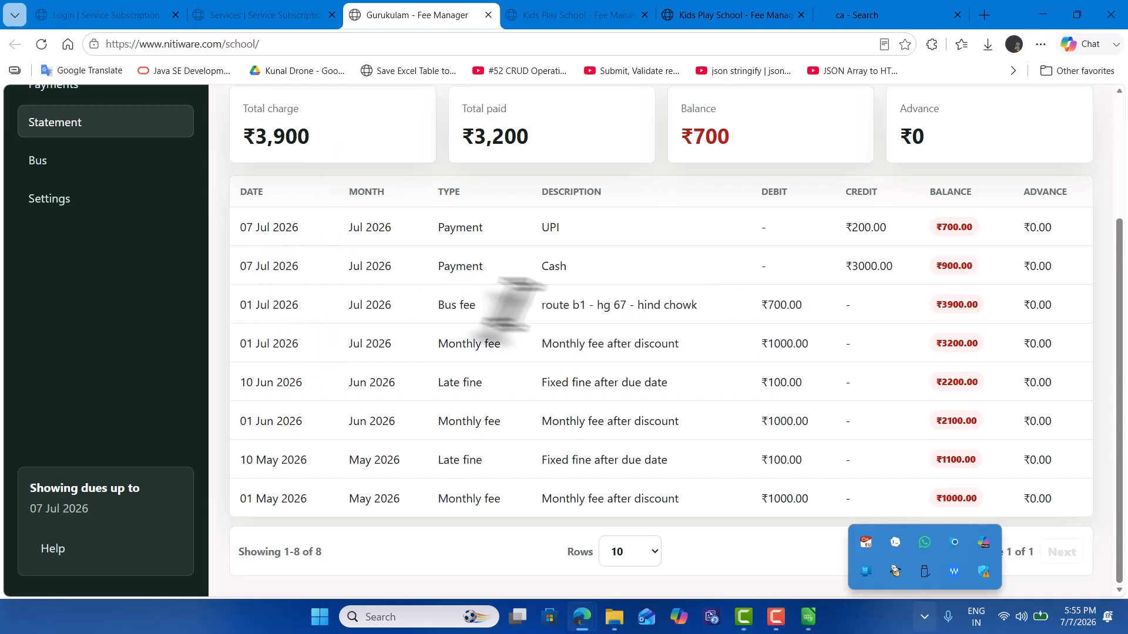
Review the statement's summary balance against the listed charges and payments
scroll(764, 332, up, 2)
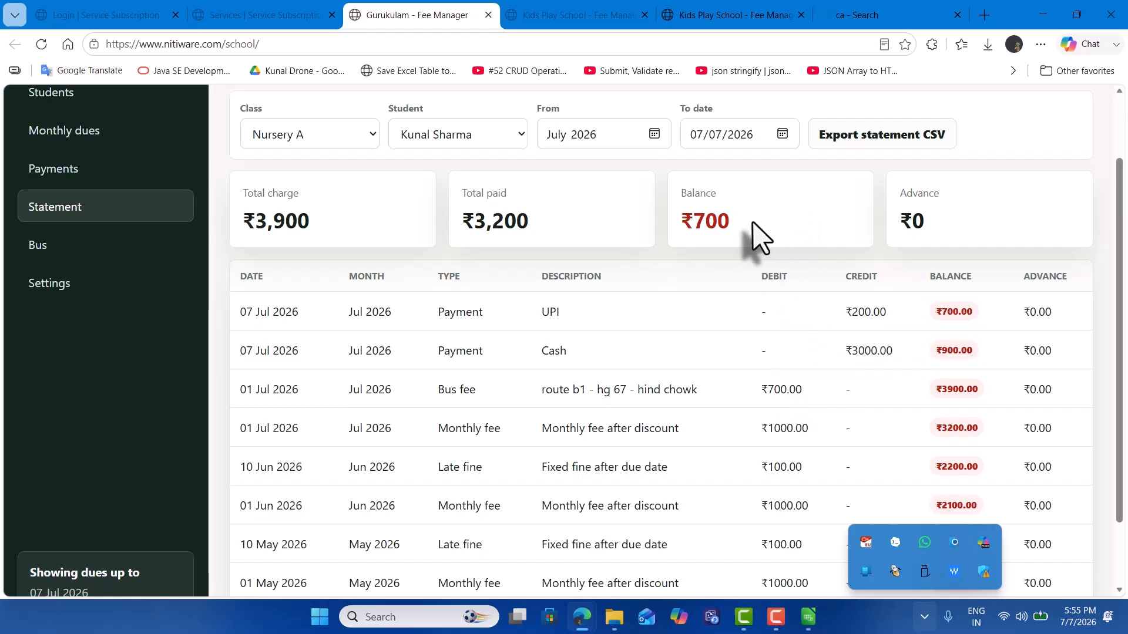
drag(753, 223, 668, 225)
click(763, 238)
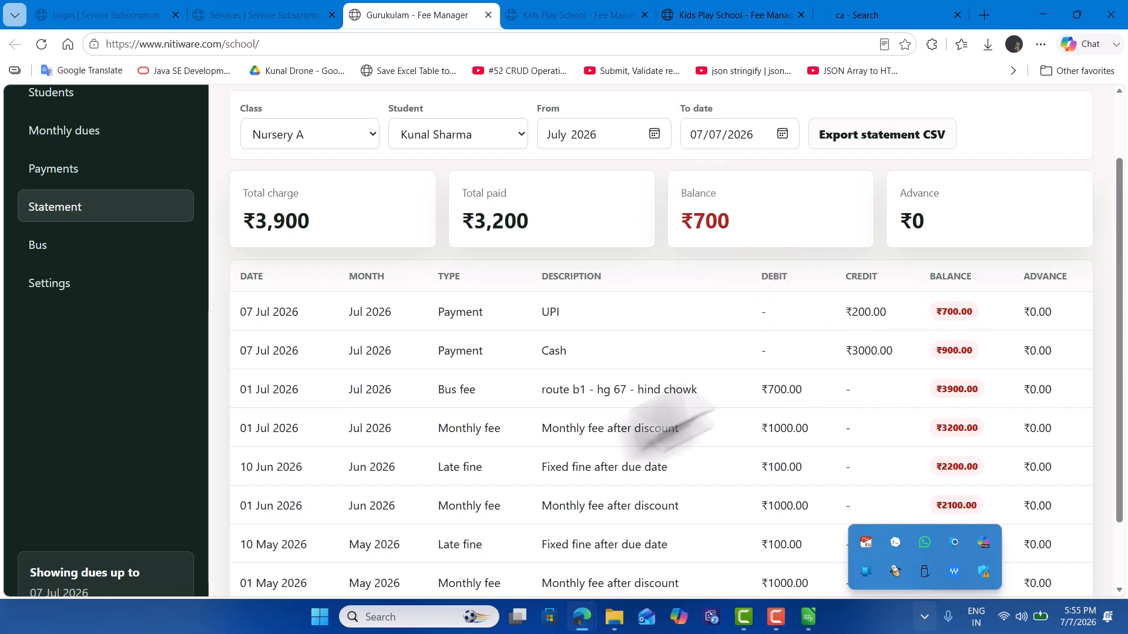
scroll(616, 433, up, 2)
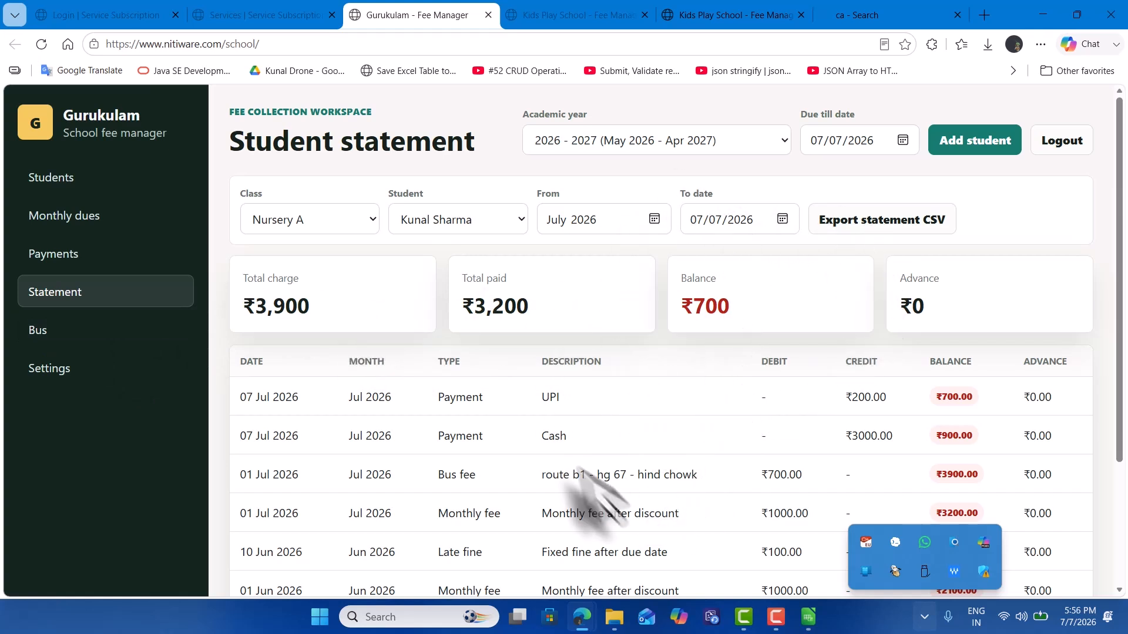
scroll(582, 470, down, 2)
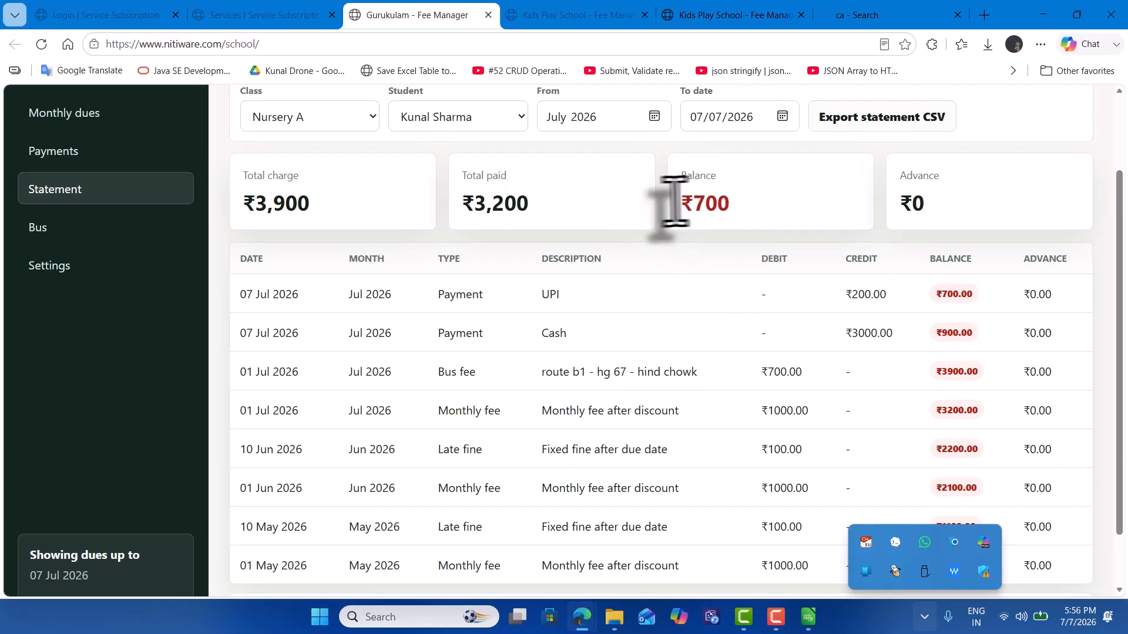
Reselect the Nursery A student for the statement and examine the dated charges, payments and remaining balance
scroll(697, 280, up, 1)
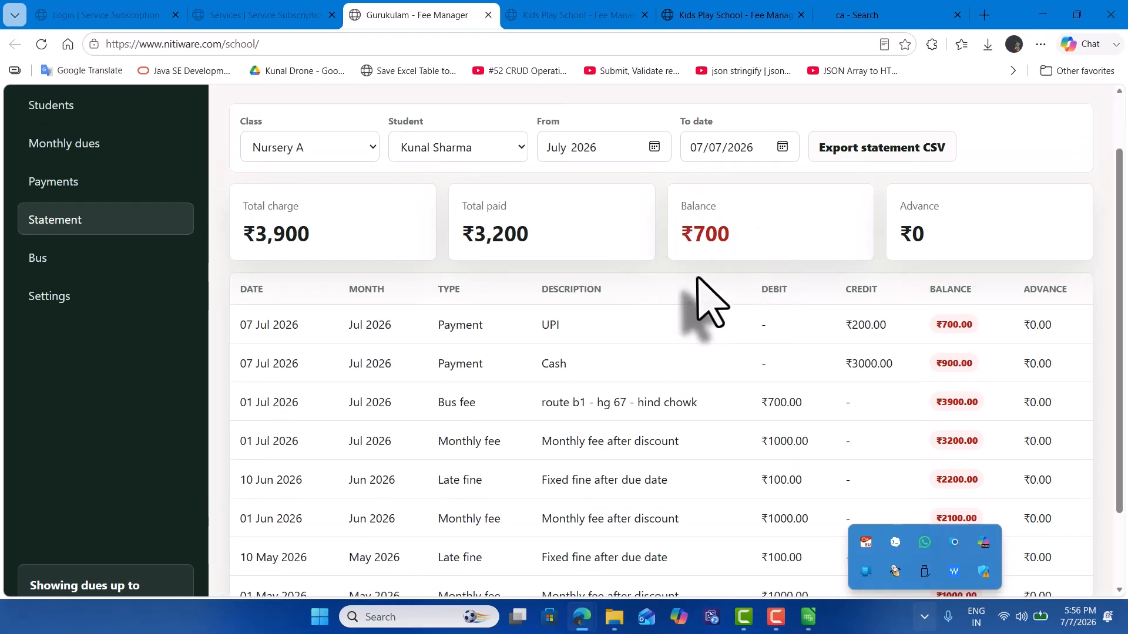
scroll(698, 278, up, 2)
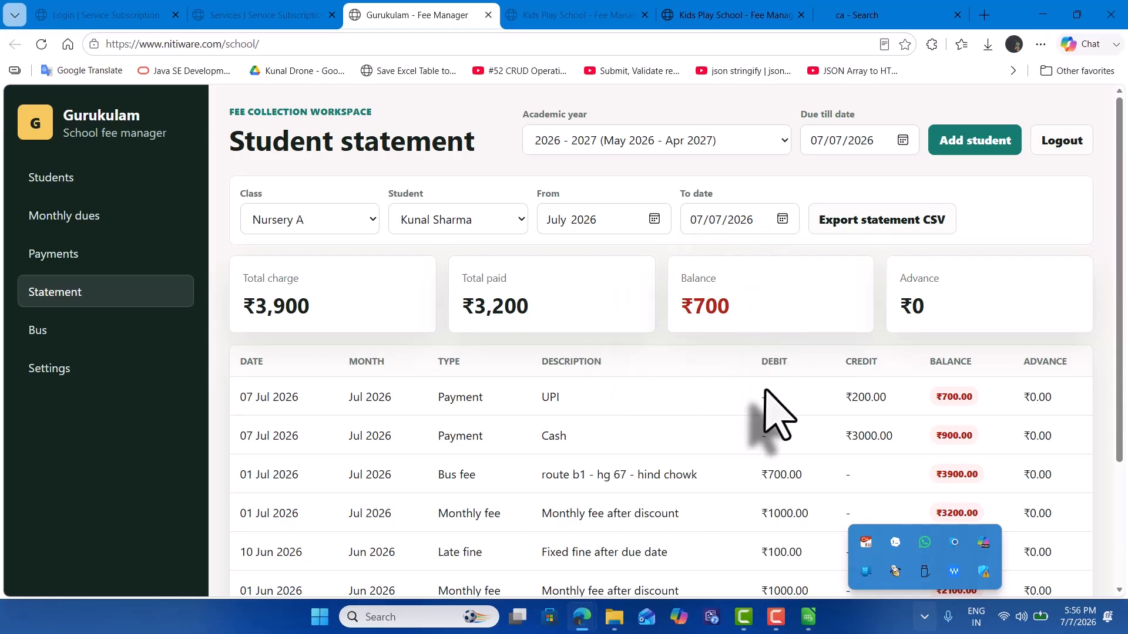
scroll(617, 451, down, 3)
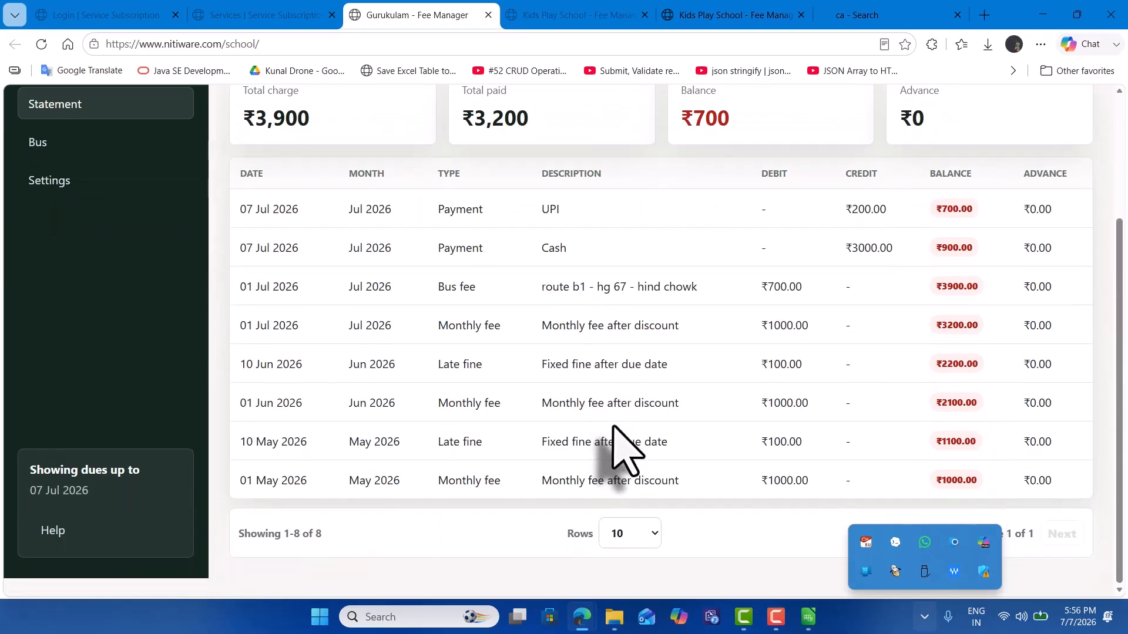
scroll(623, 448, up, 4)
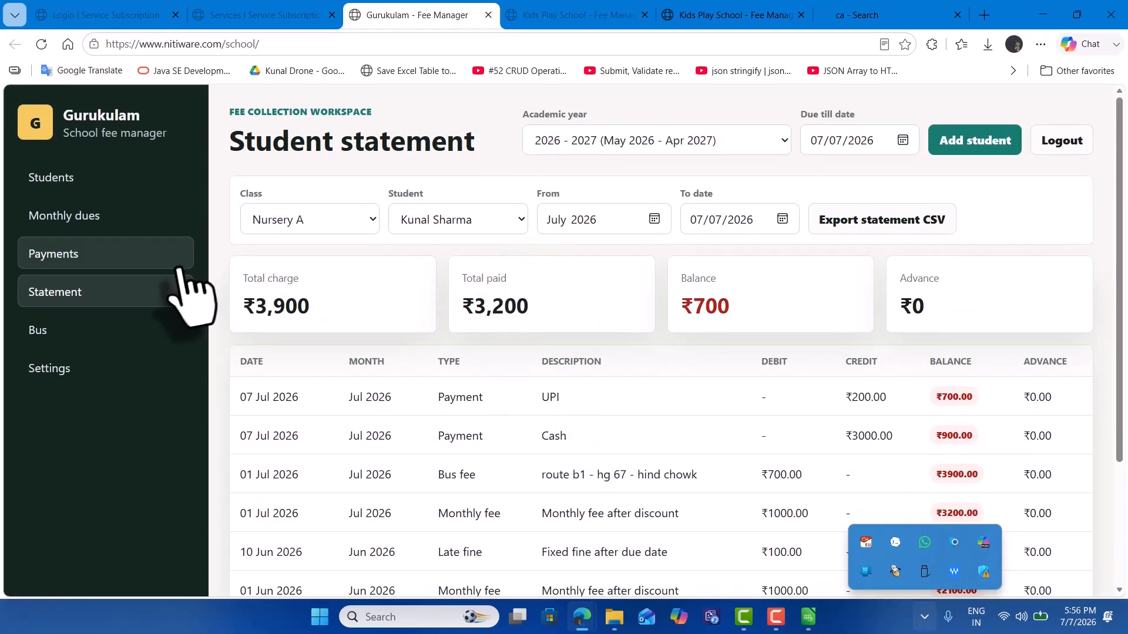
click(298, 225)
scroll(347, 306, down, 1)
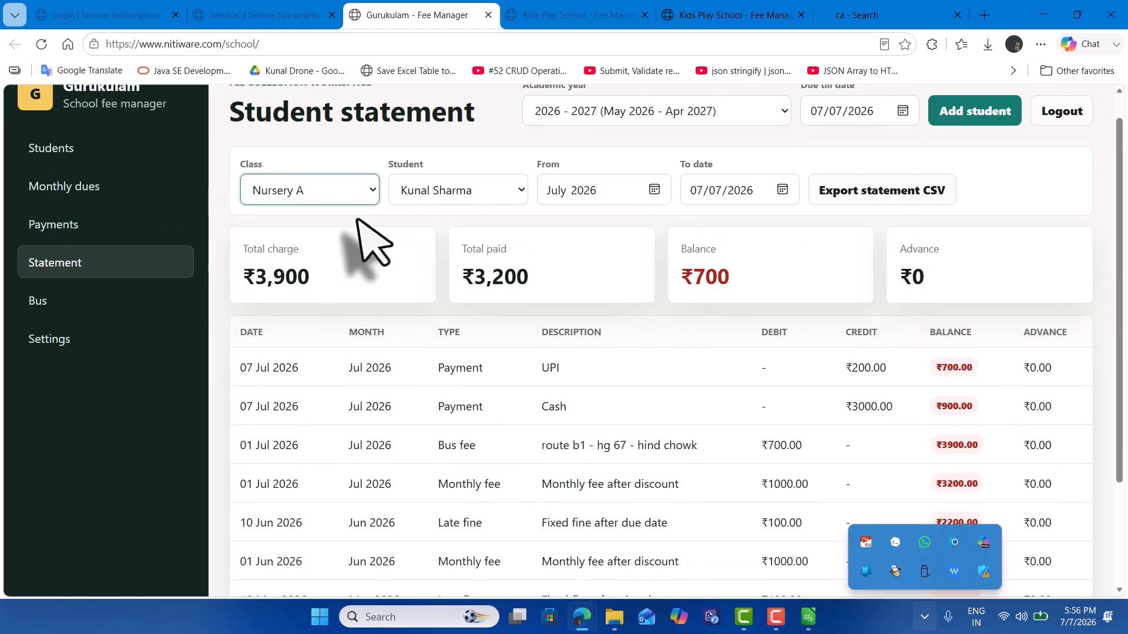
click(462, 183)
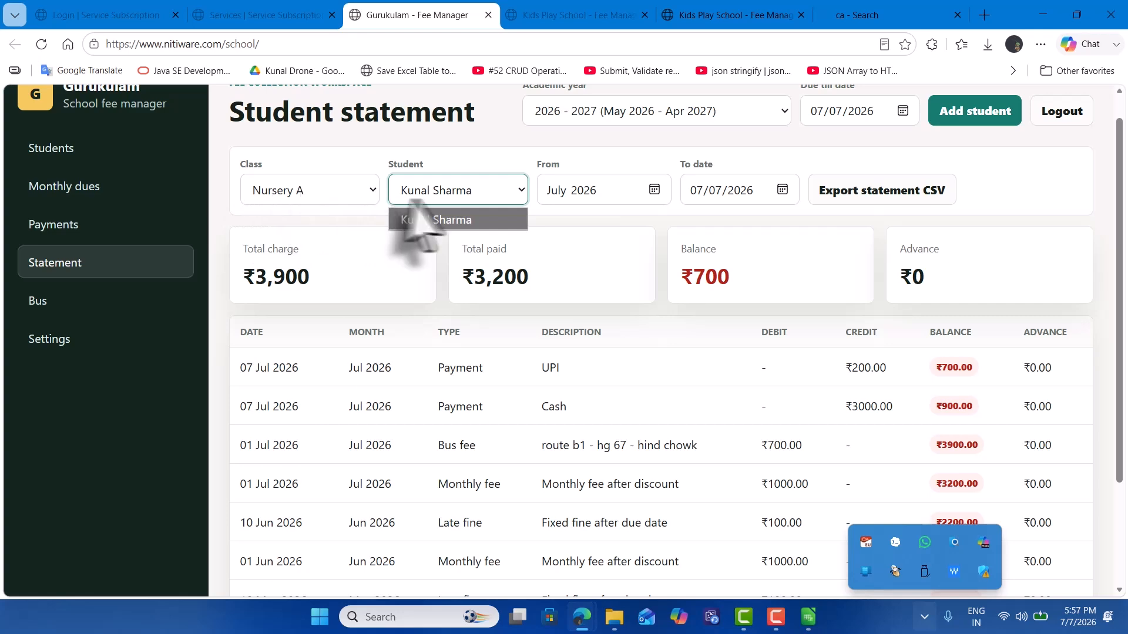
click(461, 219)
scroll(649, 489, down, 2)
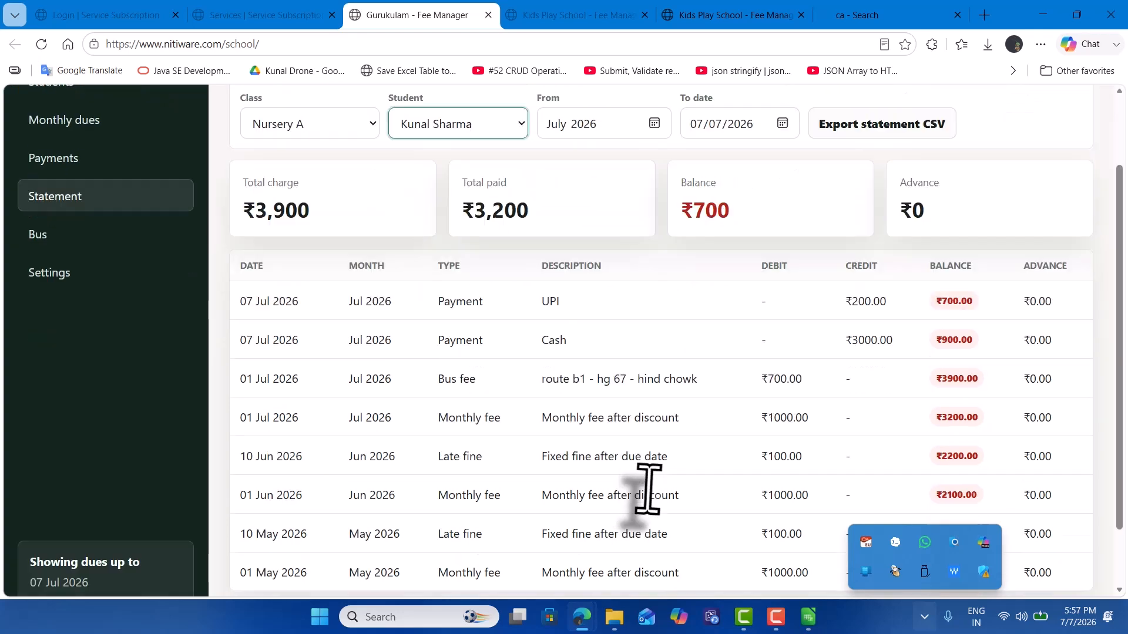
scroll(648, 489, up, 3)
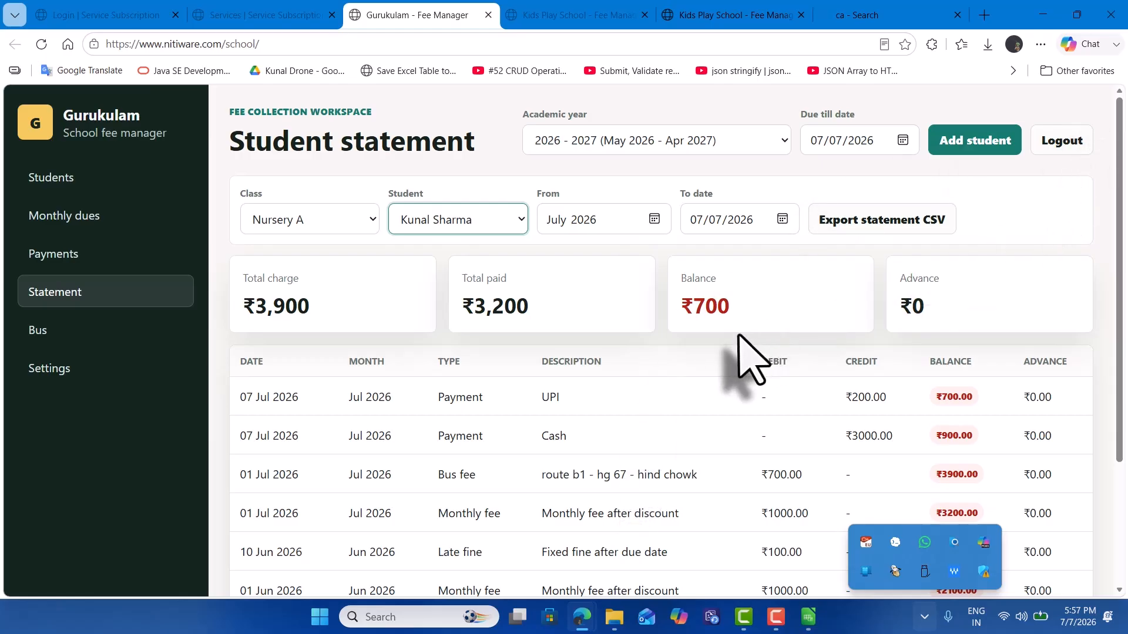
scroll(705, 311, down, 1)
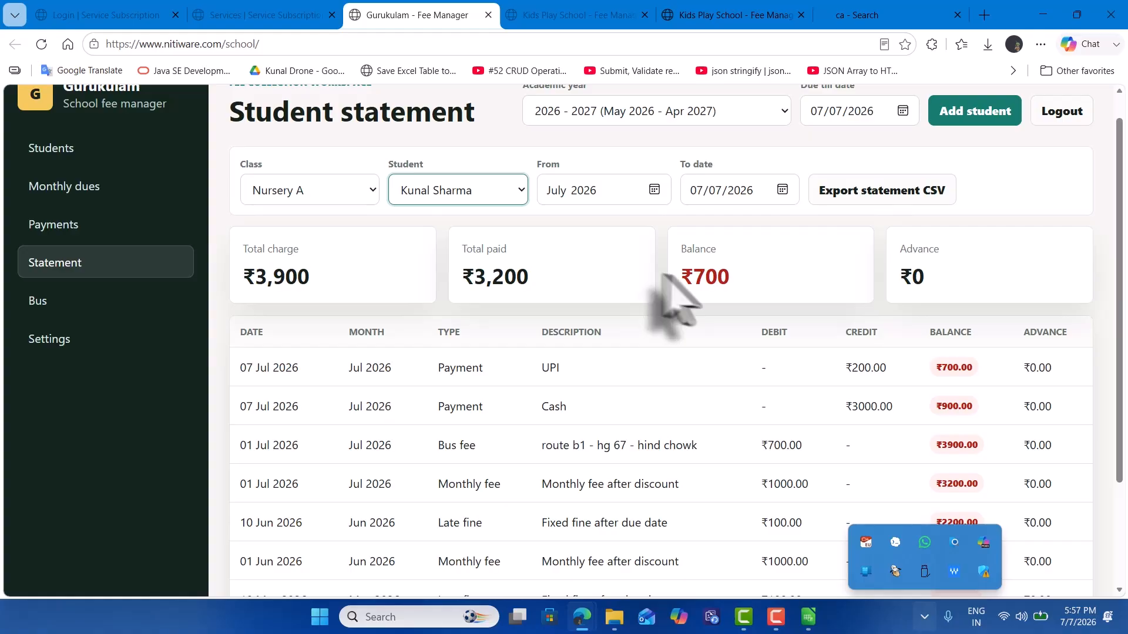
scroll(741, 414, up, 2)
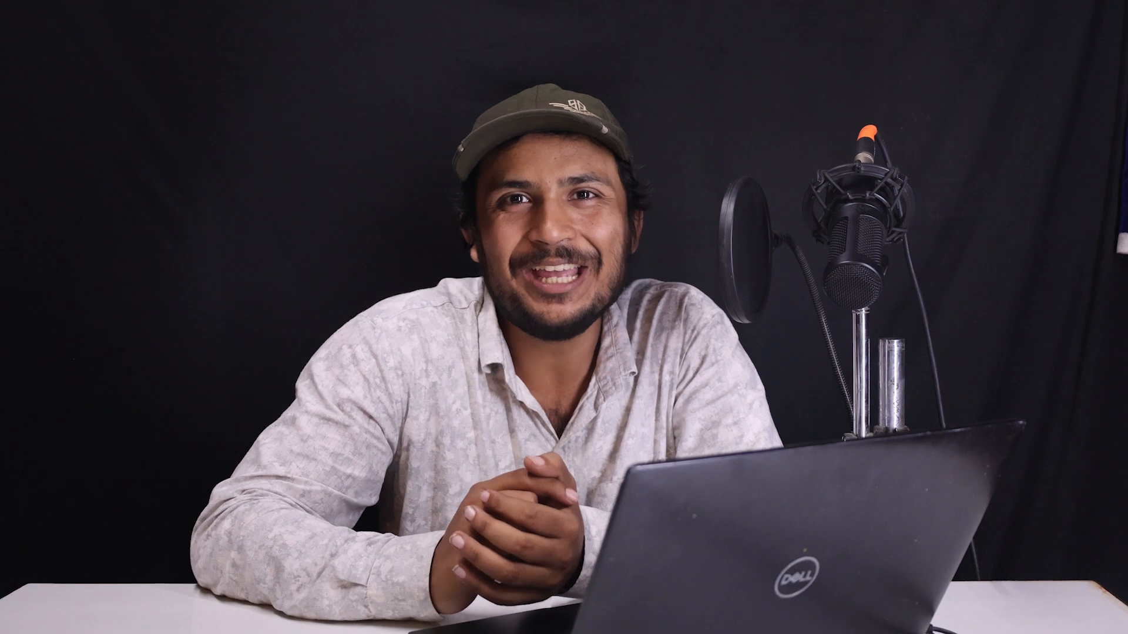